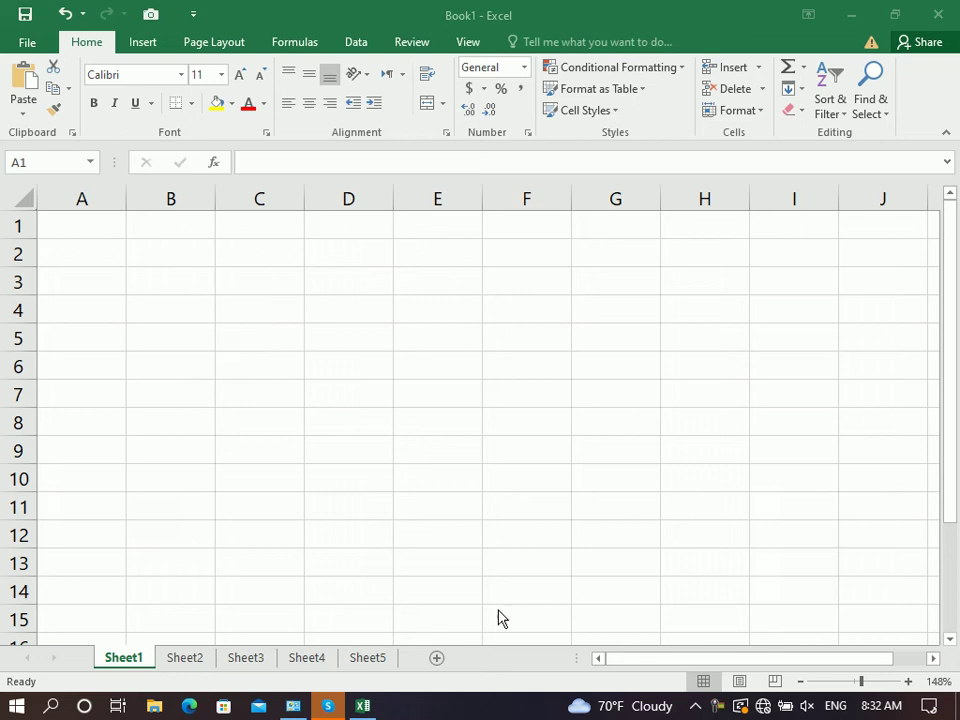
Launch Notepad from the Run box and maximize its window
key(super+r)
text(no)
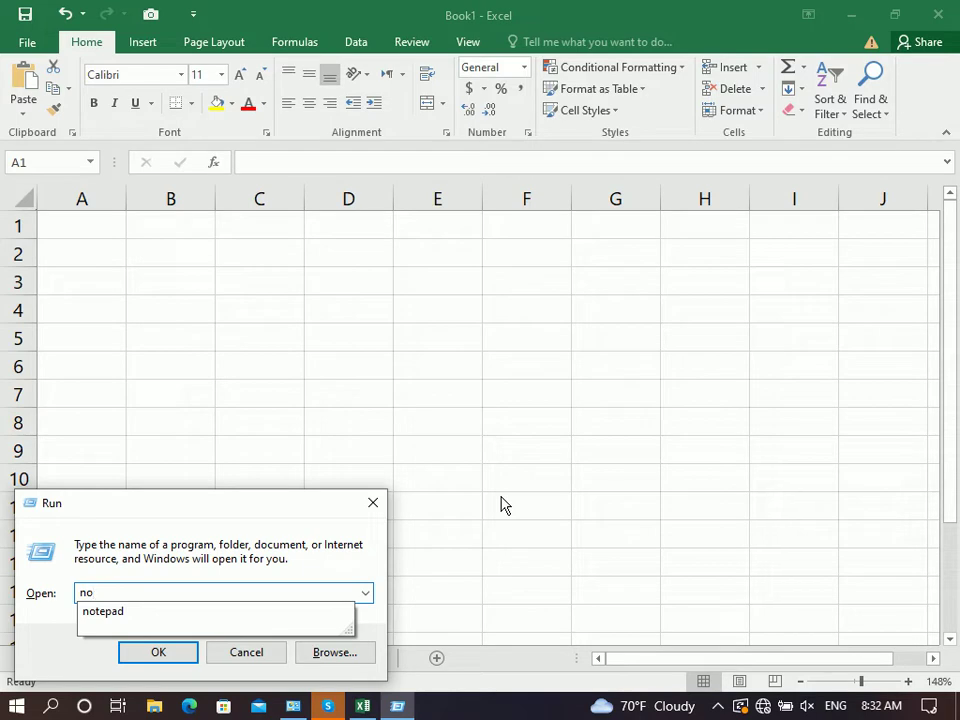
text(d)
key(Return)
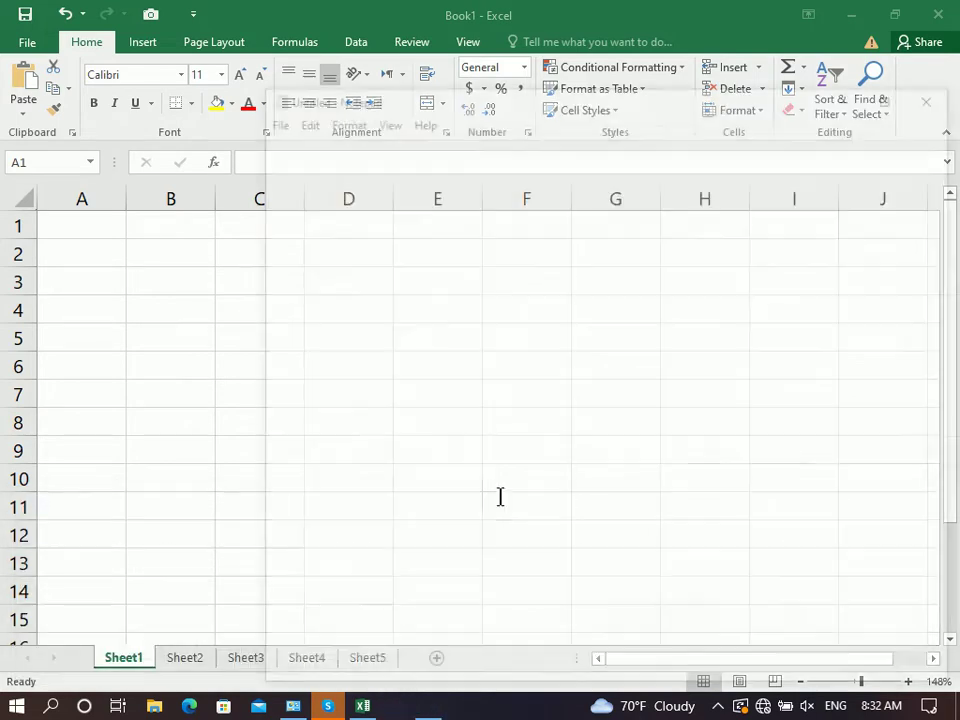
click(893, 92)
Type the heading 'Microsoft Lecture No: 2' with a dashed line underneath
text(Microsoft Lecture No: 2)
key(Return)
text(------------------------)
key(BackSpace)
key(Return)
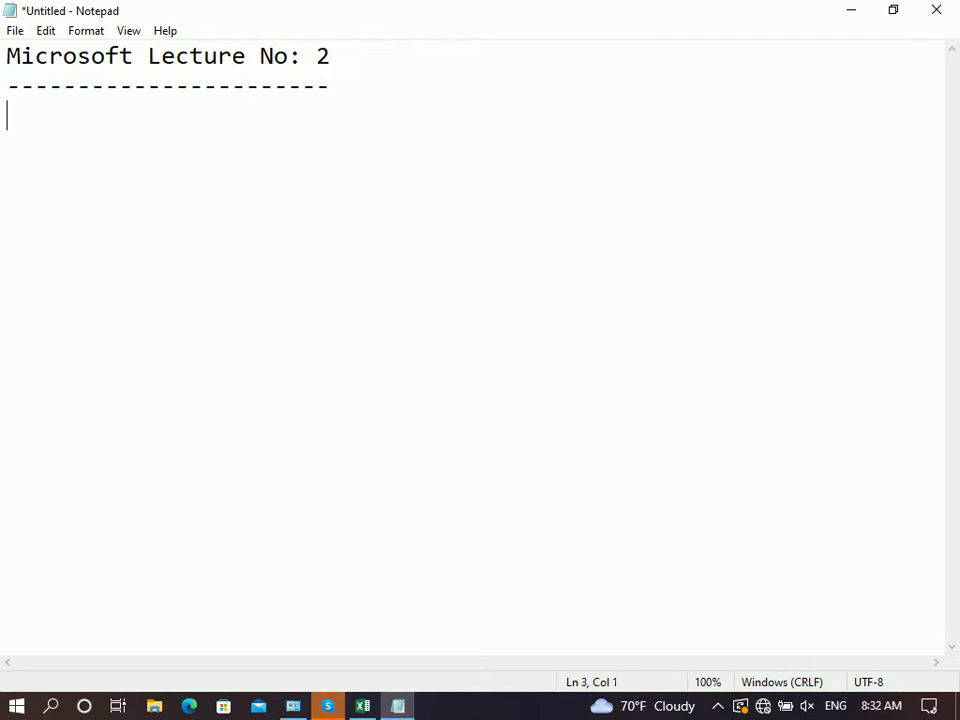
Switch back to the blank Book1 workbook and select cell A1
click(374, 712)
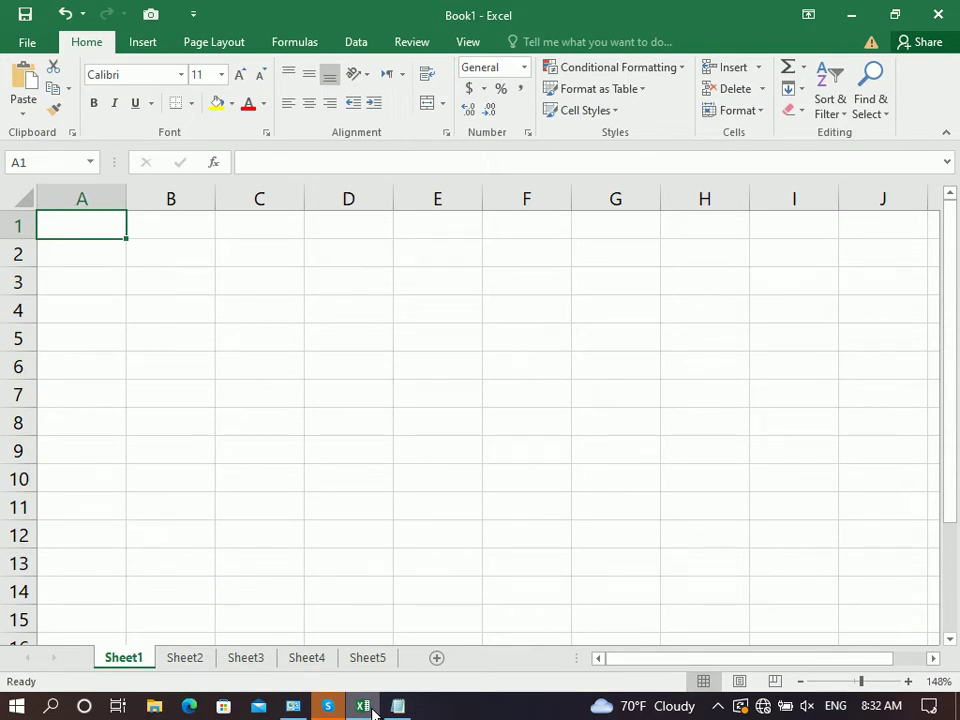
click(405, 566)
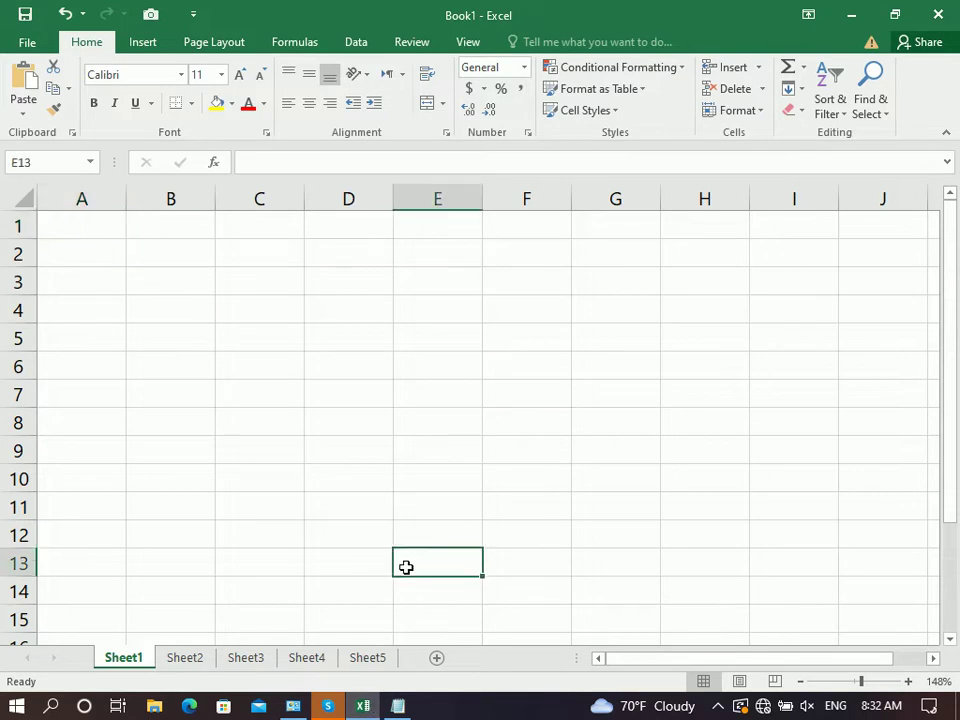
click(90, 231)
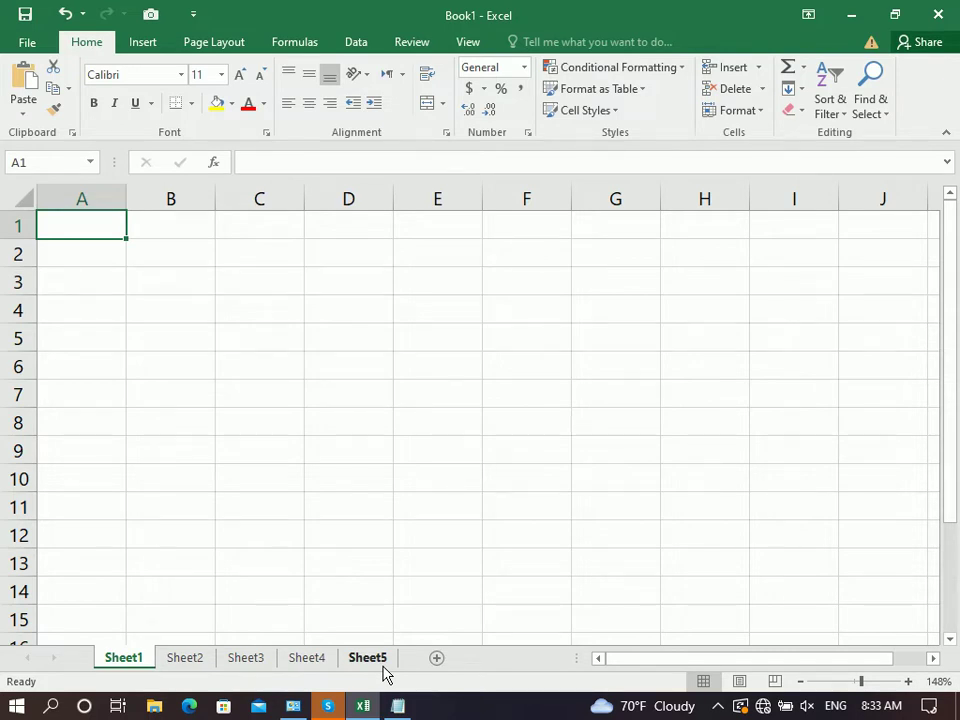
In Excel Options, set 'Include this many sheets' for new workbooks to 3
click(20, 44)
click(60, 465)
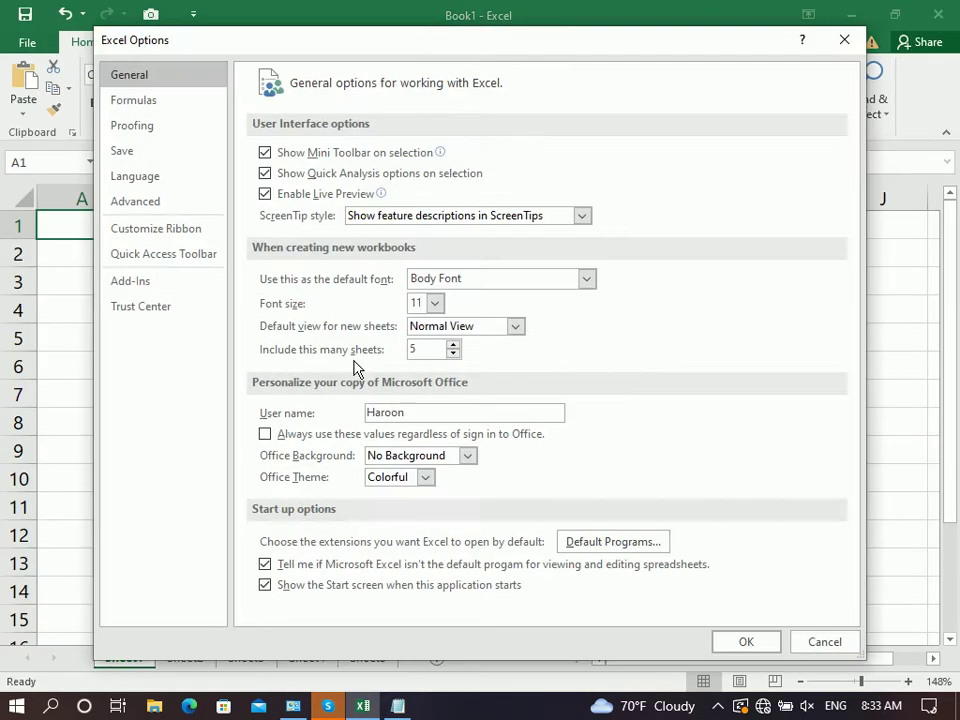
click(355, 349)
text(3)
click(740, 641)
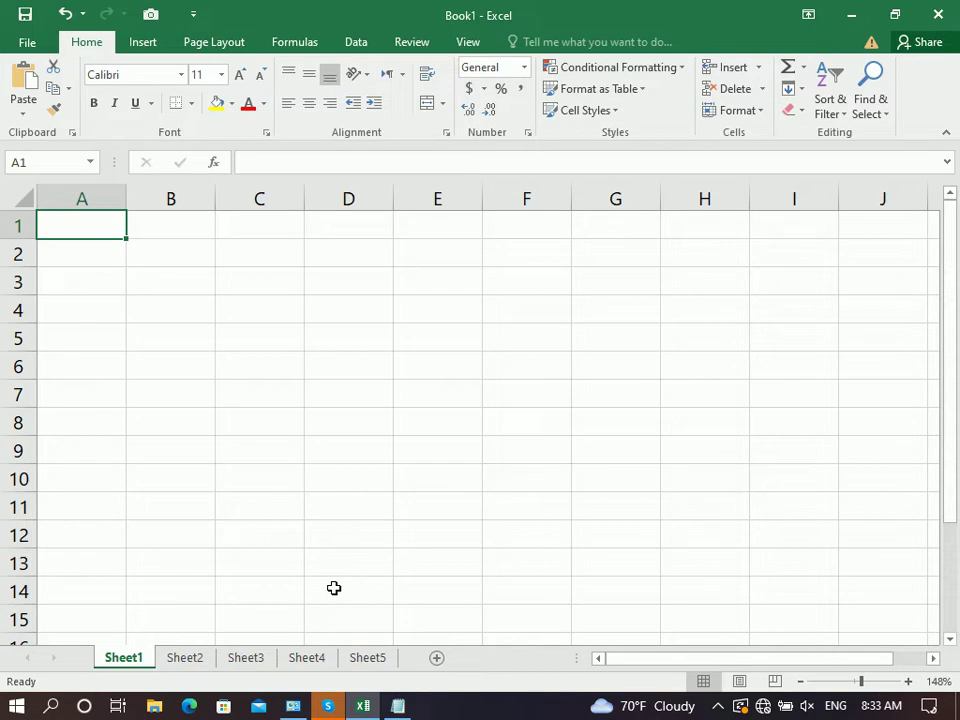
Type the headers ID, Name, Class, Fee, Adm and Total into A1:F1
text(Id)
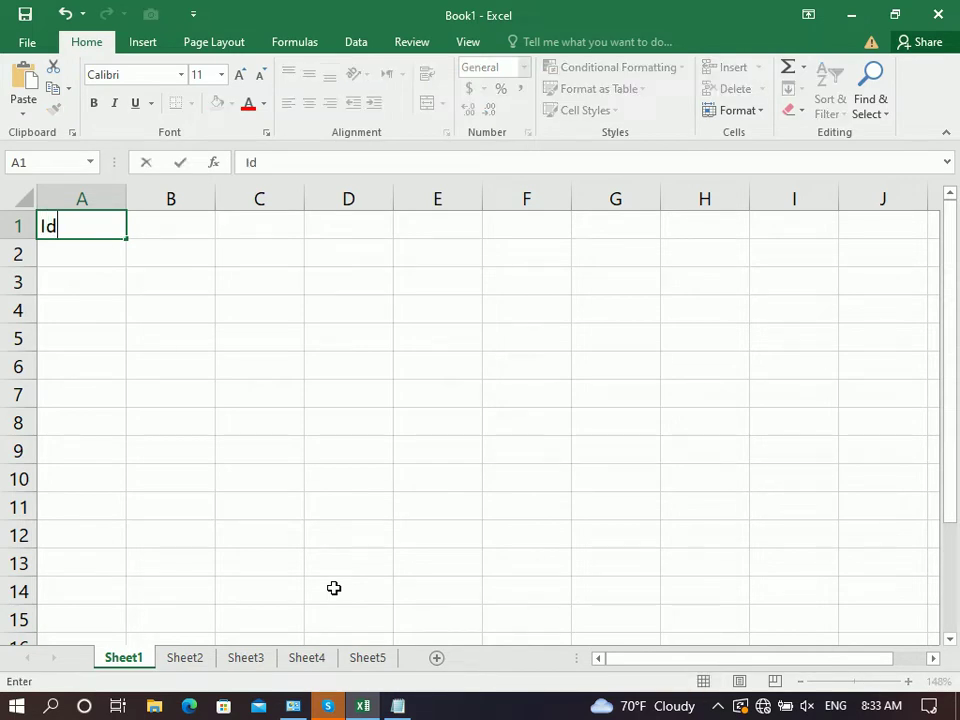
key(BackSpace)
text(D)
key(Tab)
text(Name)
key(Tab)
text(Class)
key(Tab)
text(Fee)
key(Tab)
text(Adm)
key(Tab)
text(Total)
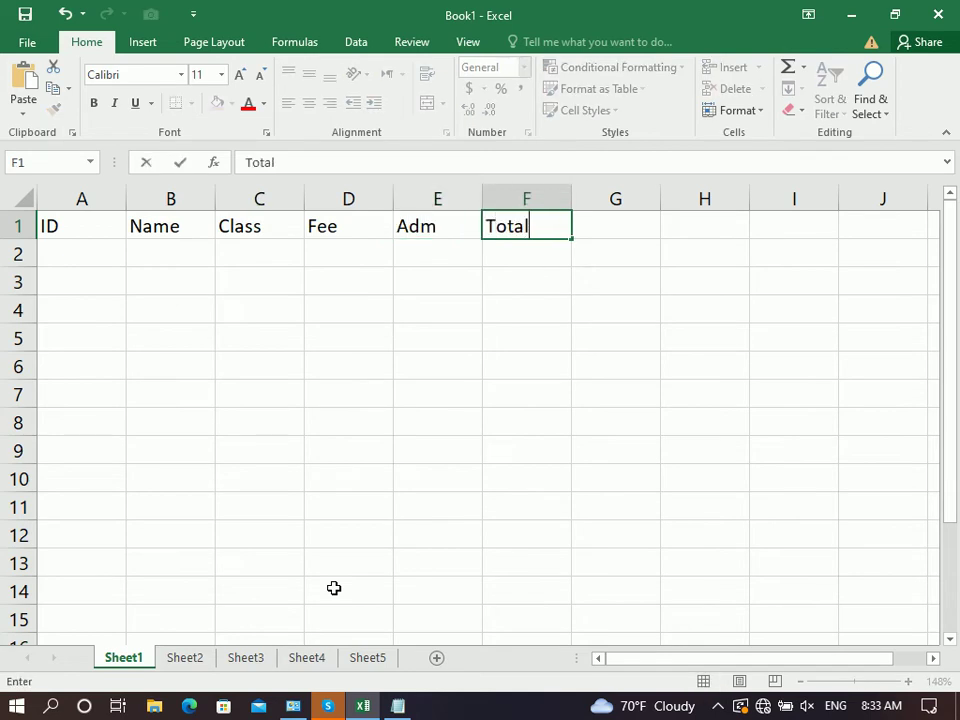
key(Return)
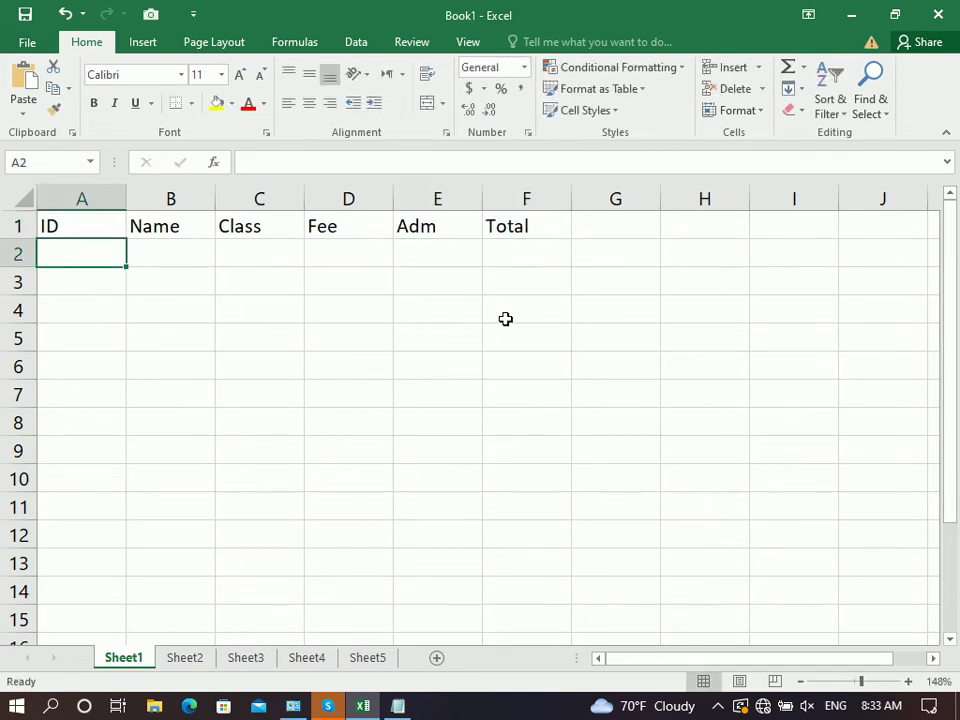
Centre the header row A1:F1 and widen column B
drag(525, 229, 45, 226)
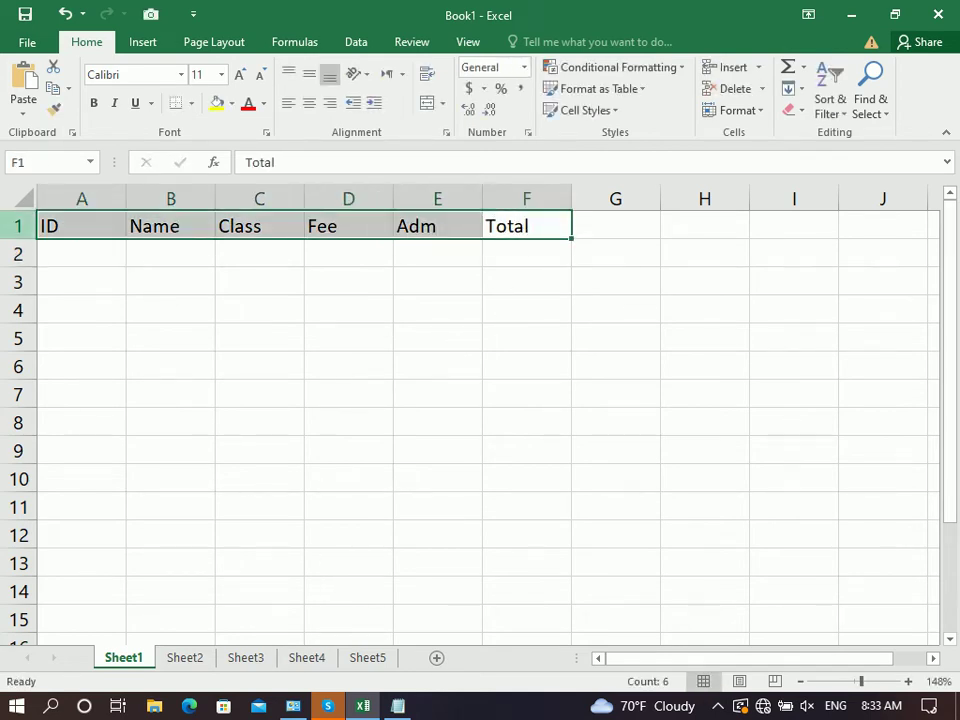
click(312, 107)
drag(216, 196, 255, 192)
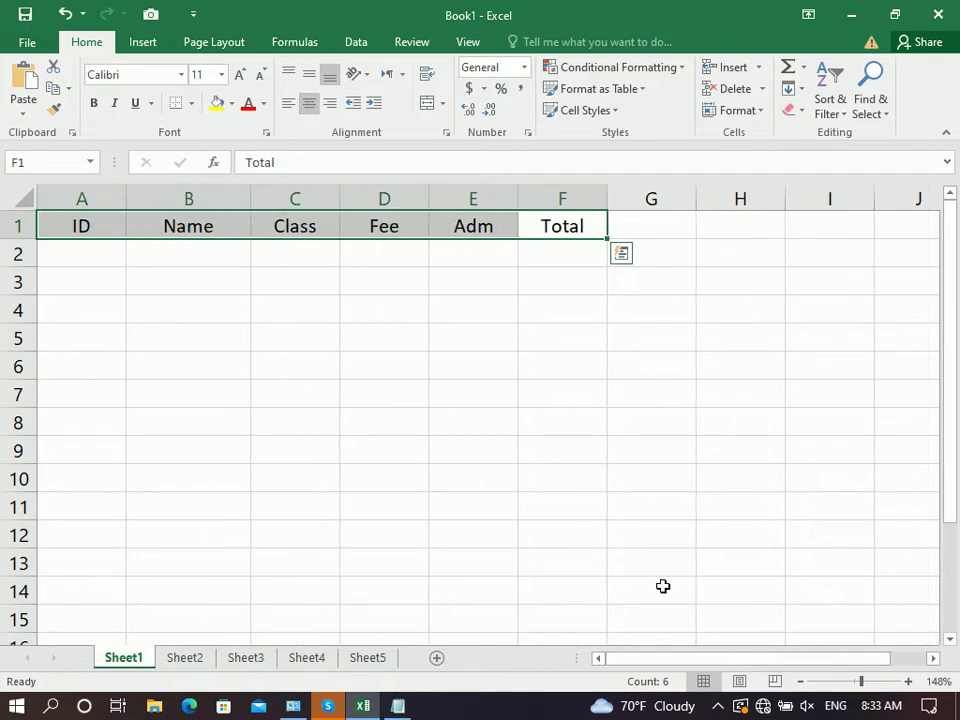
drag(857, 686, 864, 690)
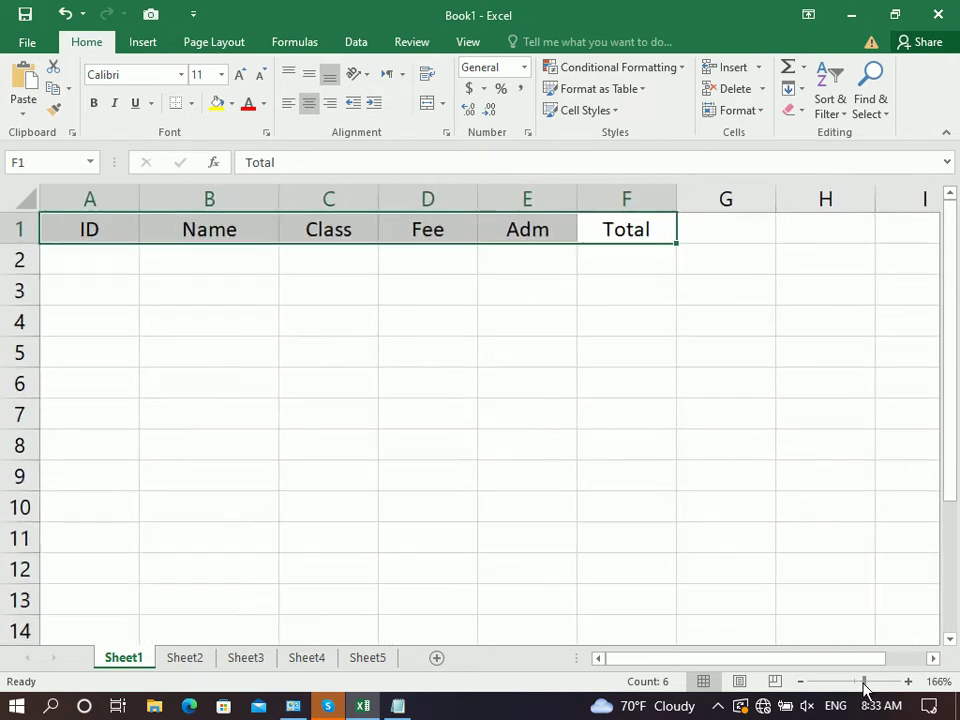
Enter 1 in A2, start typing further IDs, then cancel and undo them
click(122, 264)
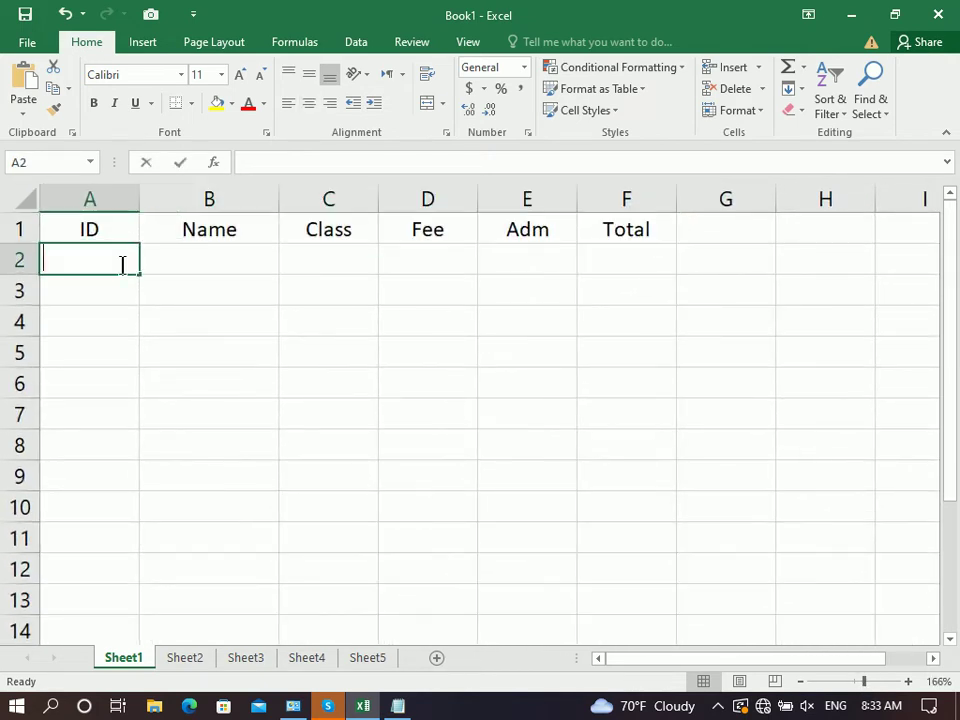
text(1)
key(Return)
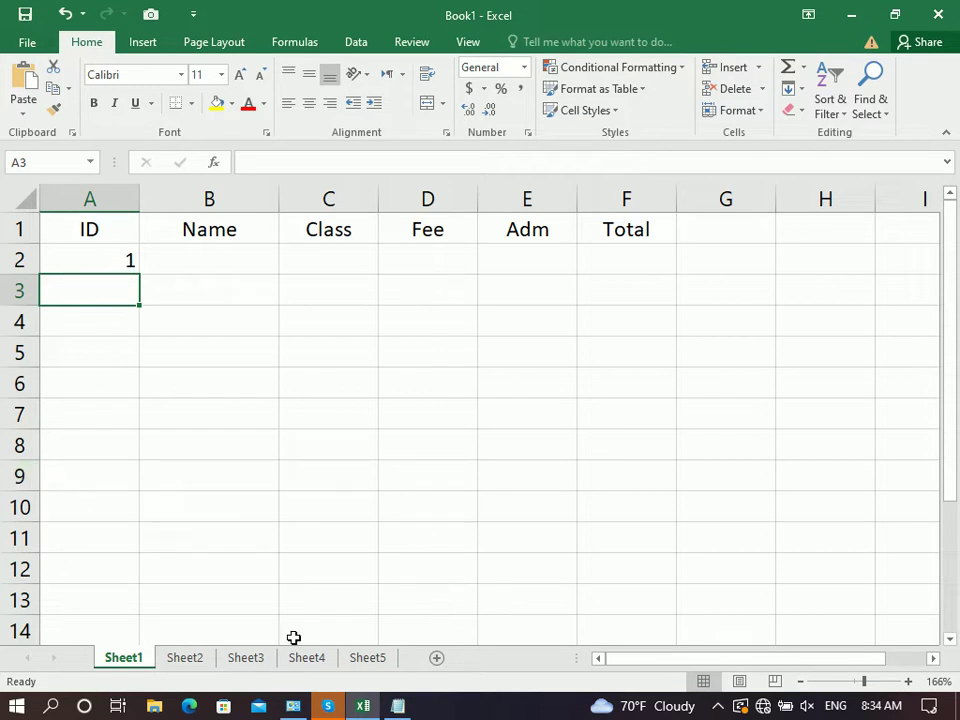
text(2 3 4 )
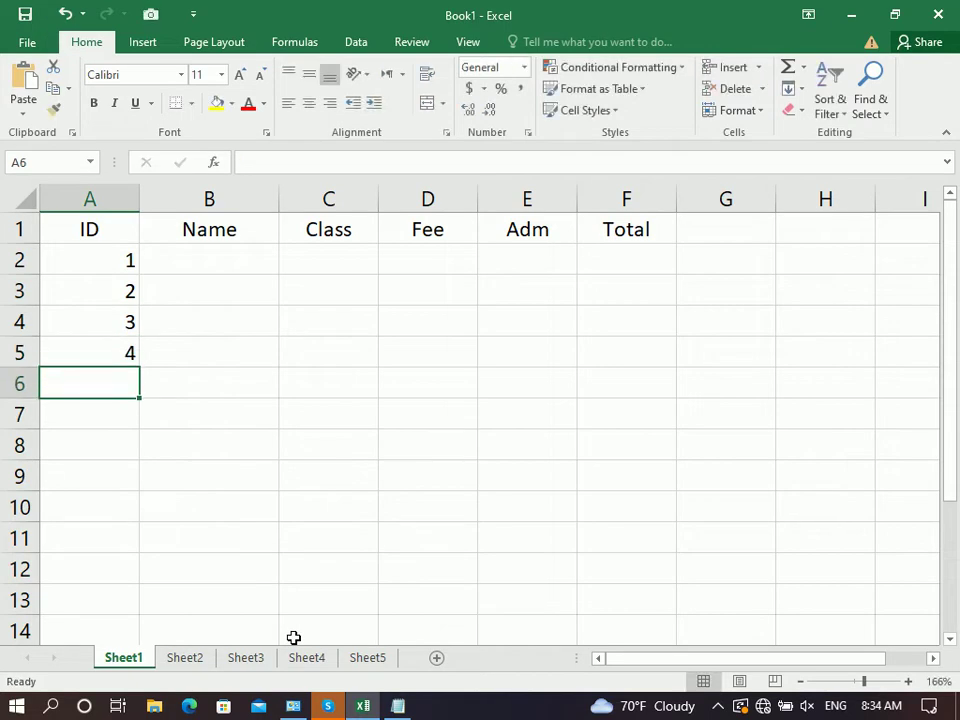
text(5 6)
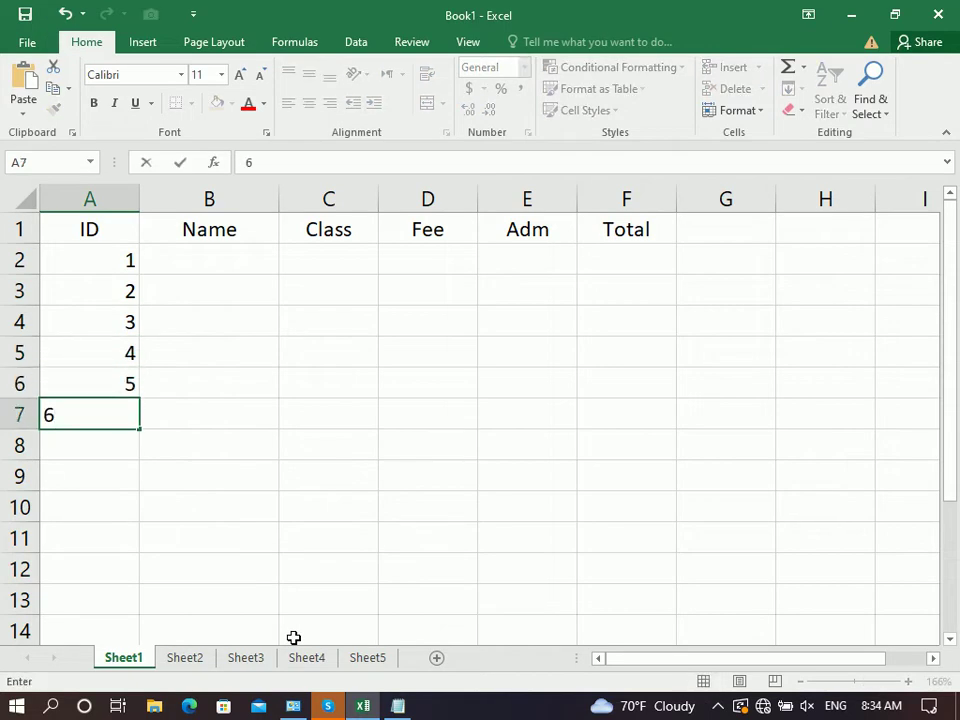
key(Escape)
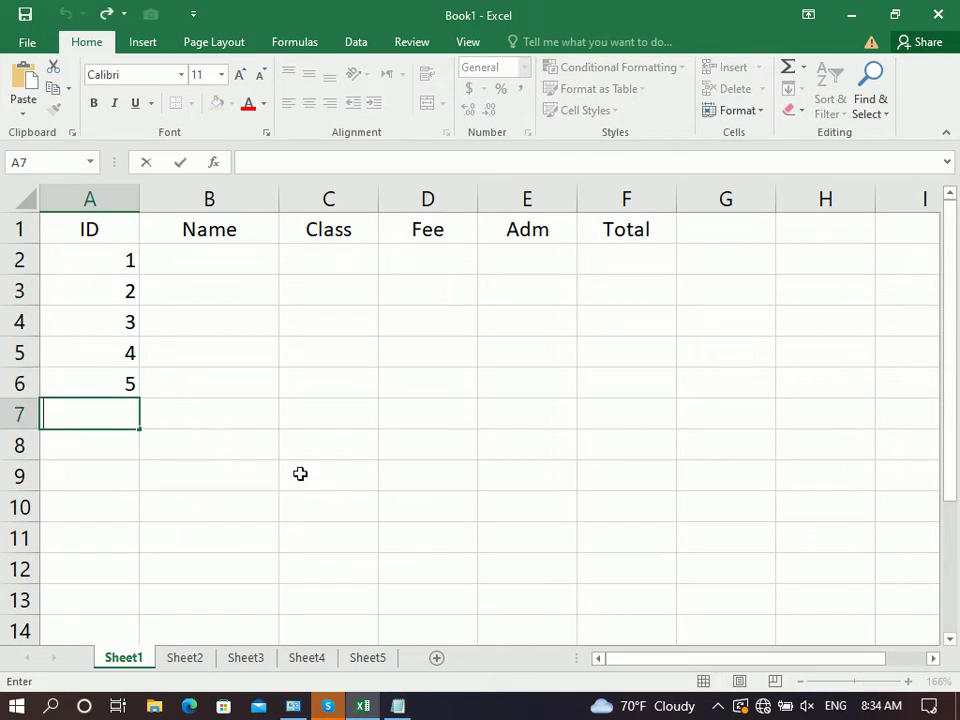
click(276, 444)
key(ctrl+z)
key(ctrl+z)
key(ctrl+z)
key(ctrl+z)
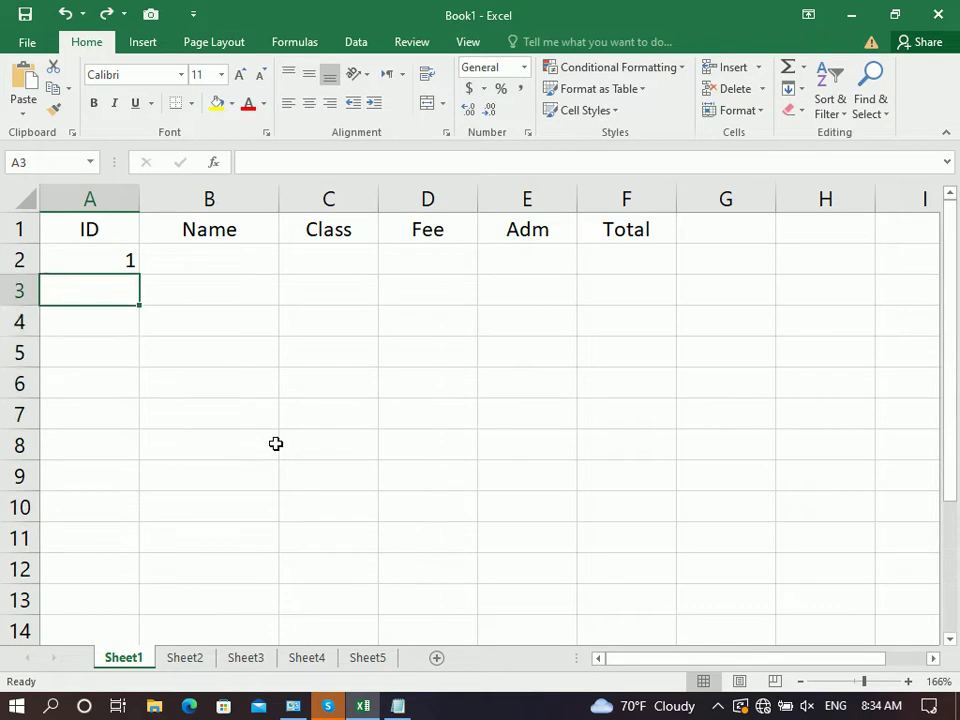
Drag A2 down to fill IDs through A11, clear them, and re-enter 1 in A2
click(122, 259)
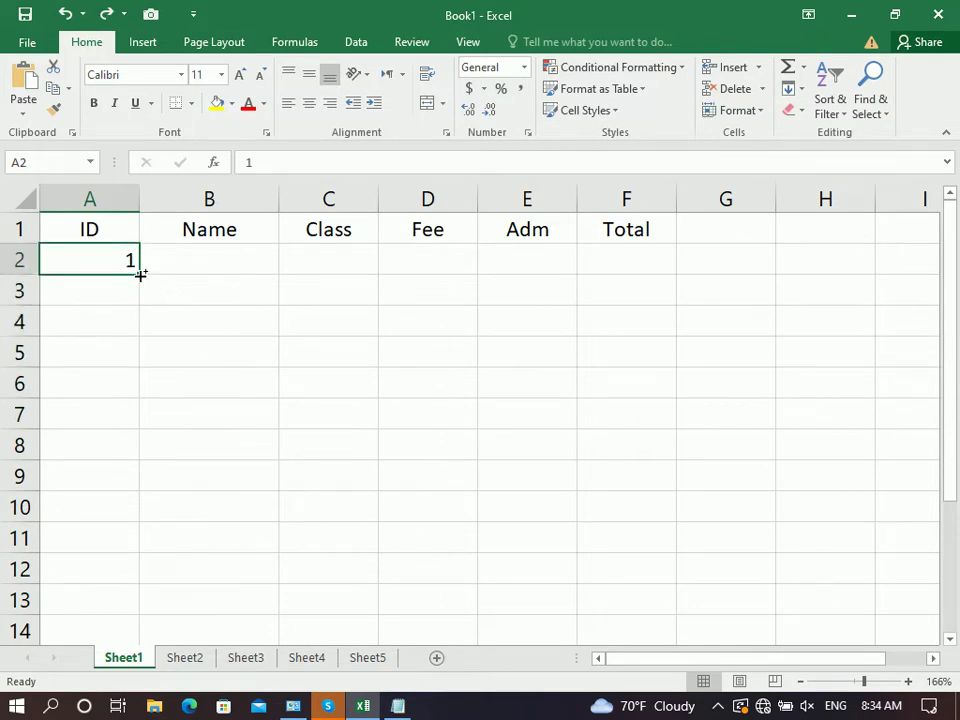
mouse_move(141, 274)
mouse_down()
mouse_move(158, 527)
mouse_move(188, 519)
mouse_move(145, 541)
mouse_up()
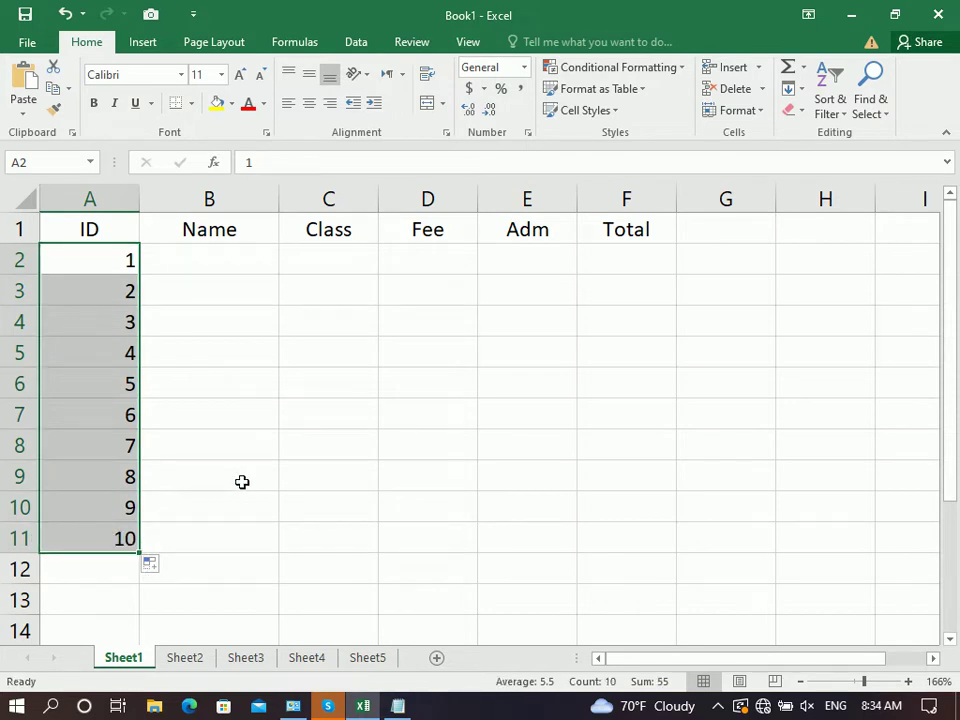
key(Delete)
key(Up)
key(Down)
key(F2)
text(1)
key(Return)
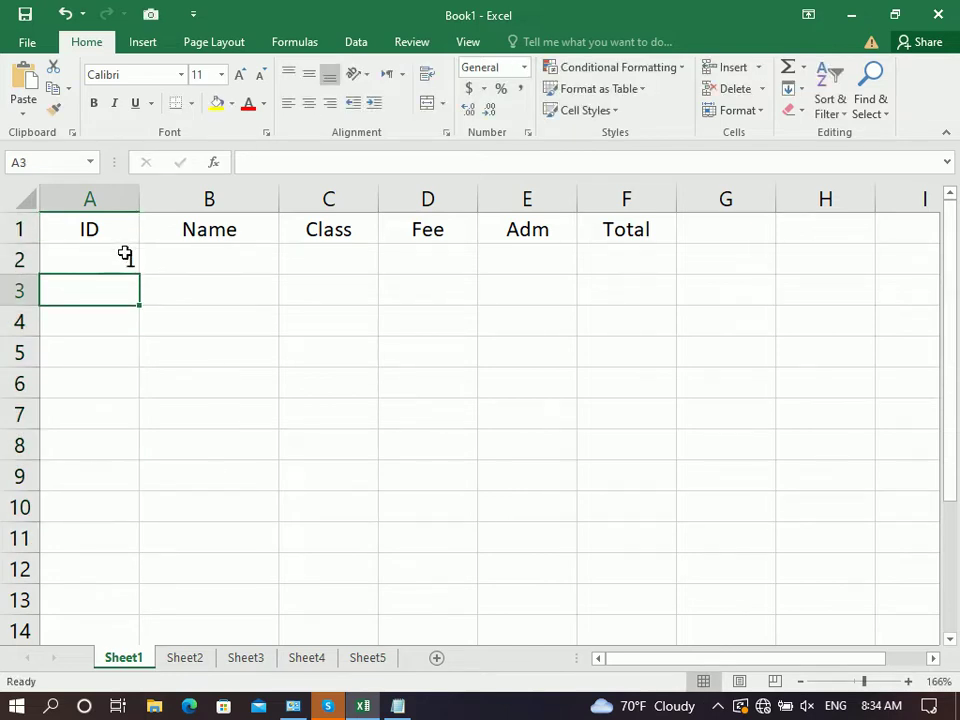
Copy 1 down to A11, convert it to a 1–10 series with Fill Series, then clear it
click(125, 255)
drag(141, 277, 158, 552)
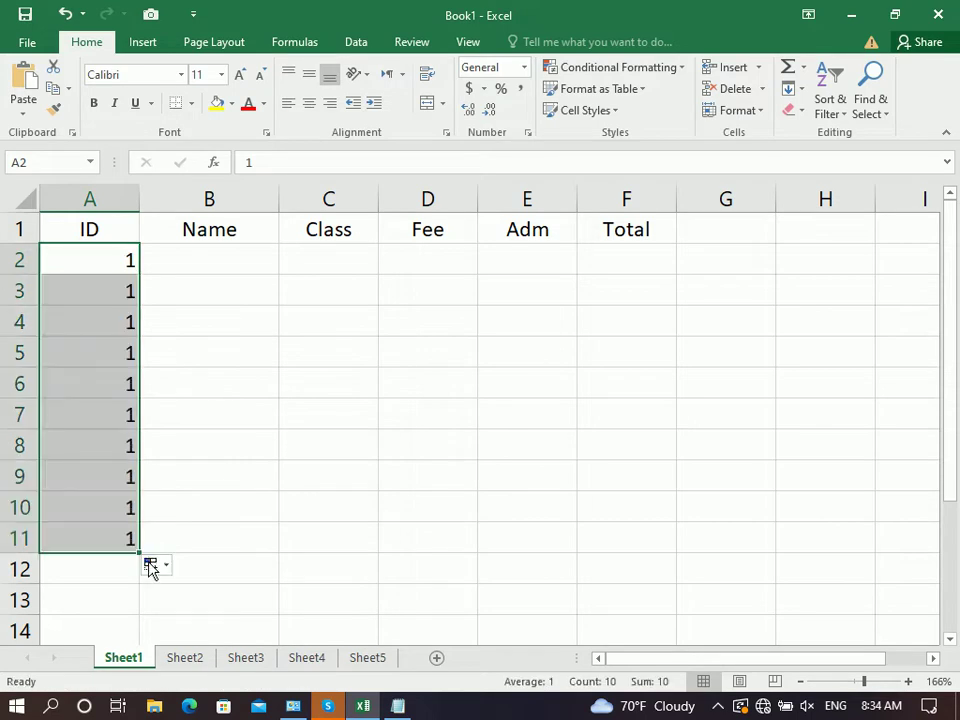
click(150, 566)
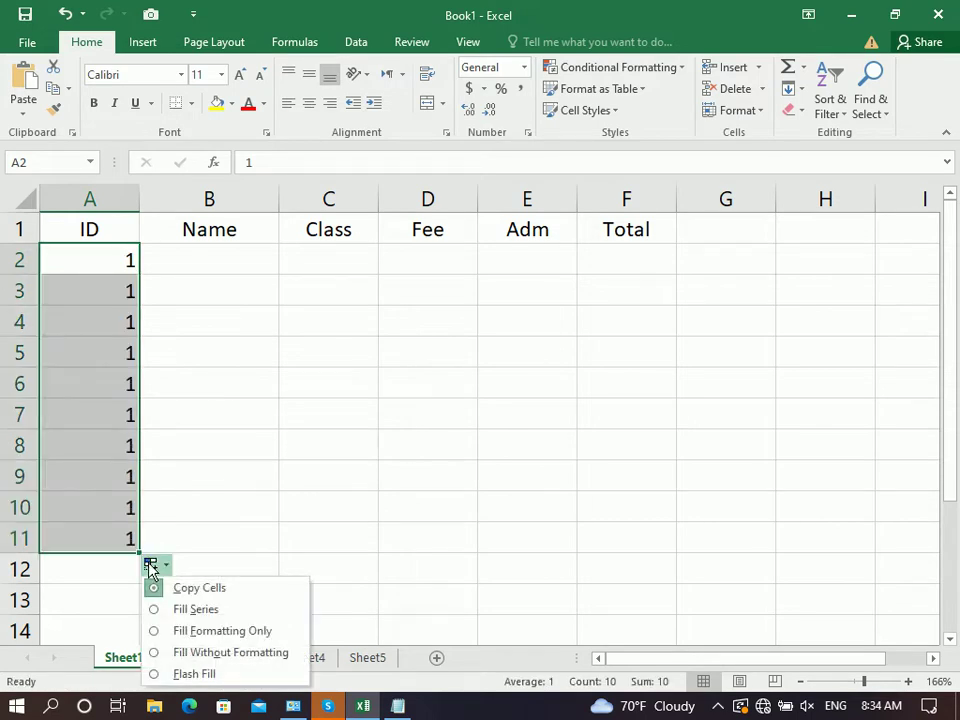
click(169, 614)
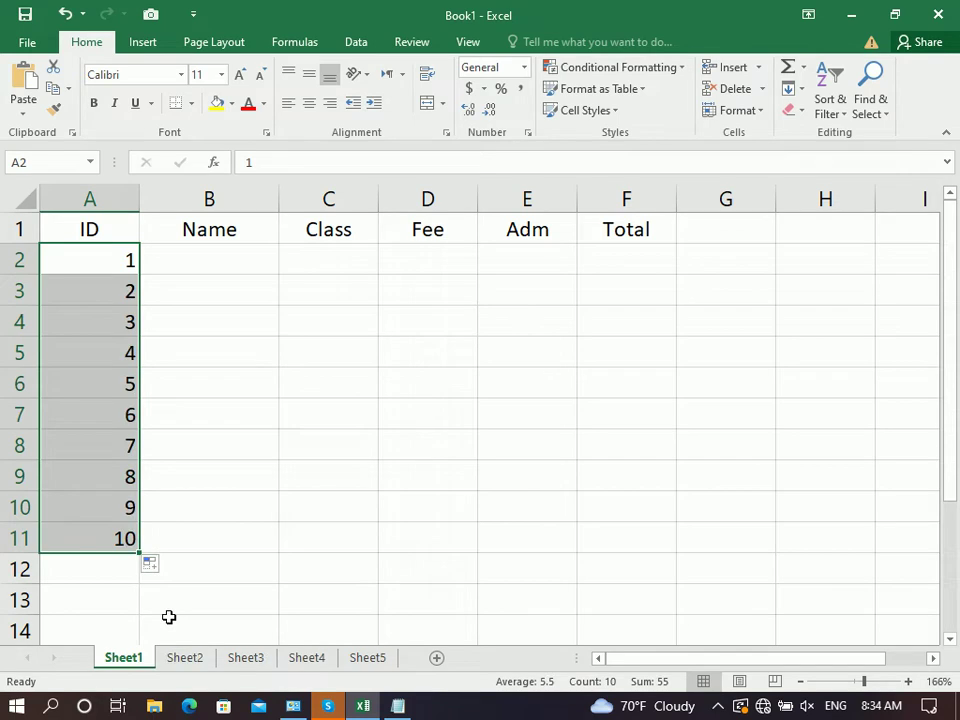
key(Delete)
Enter 1 and 2 in A2:A3 and drag them down to fill IDs 1 to 10
key(Up)
key(Down)
text(1)
key(Return)
text(2)
key(Return)
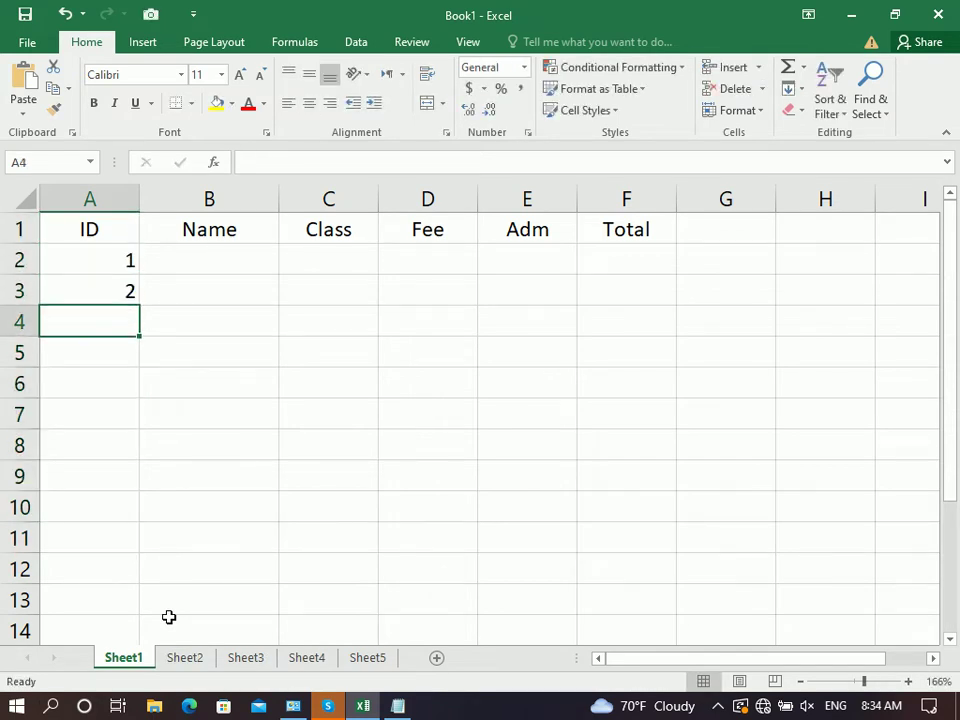
drag(124, 258, 148, 547)
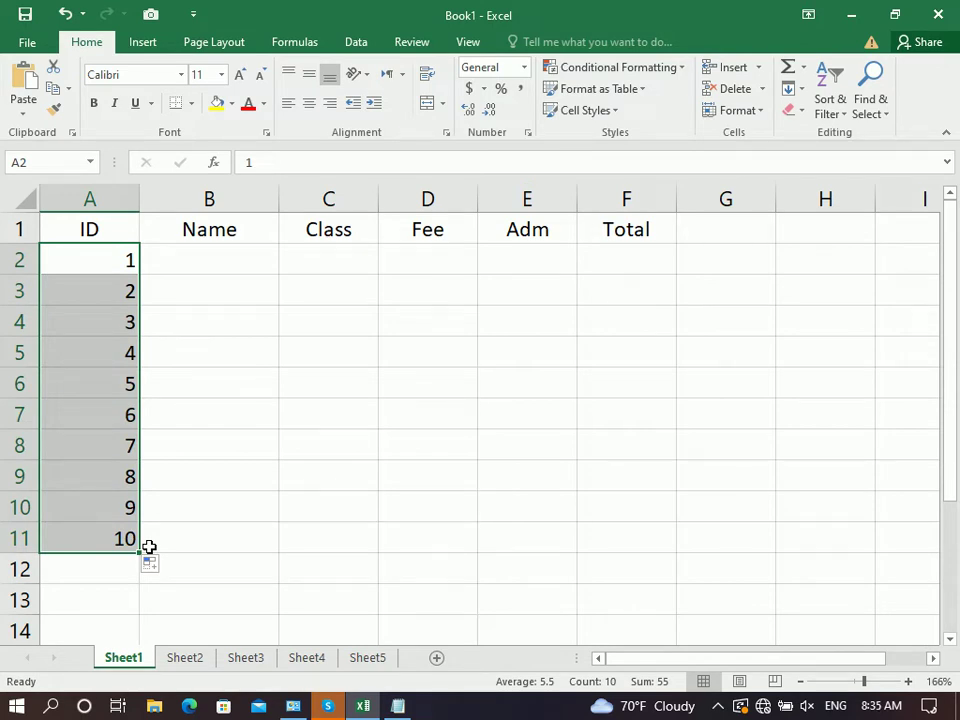
Centre the ID numbers and enter the ten student names into B2:B11
click(309, 103)
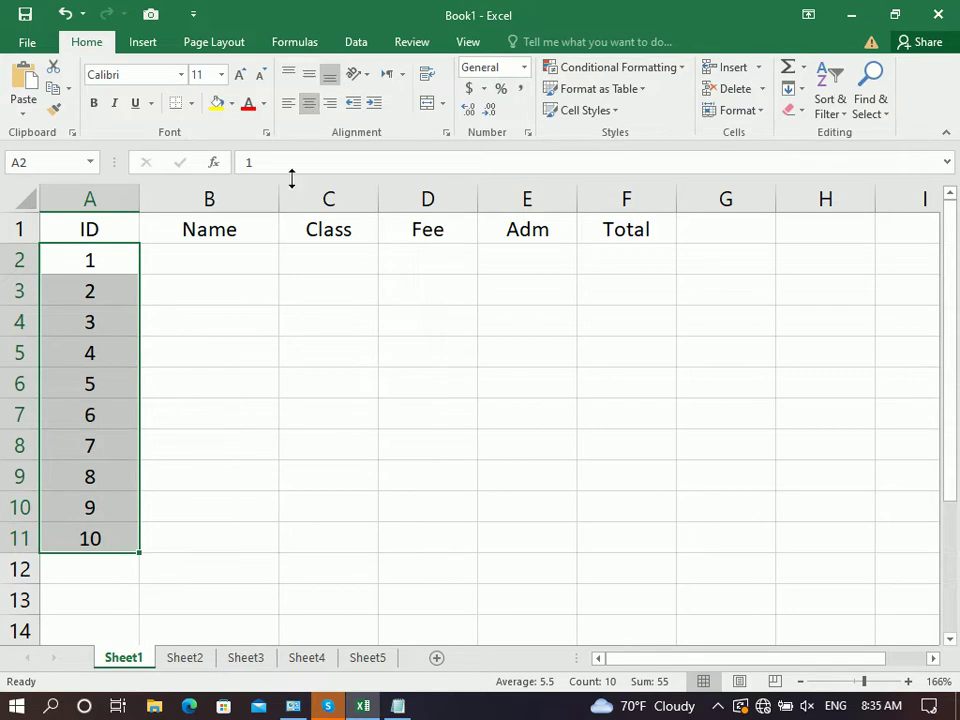
click(246, 253)
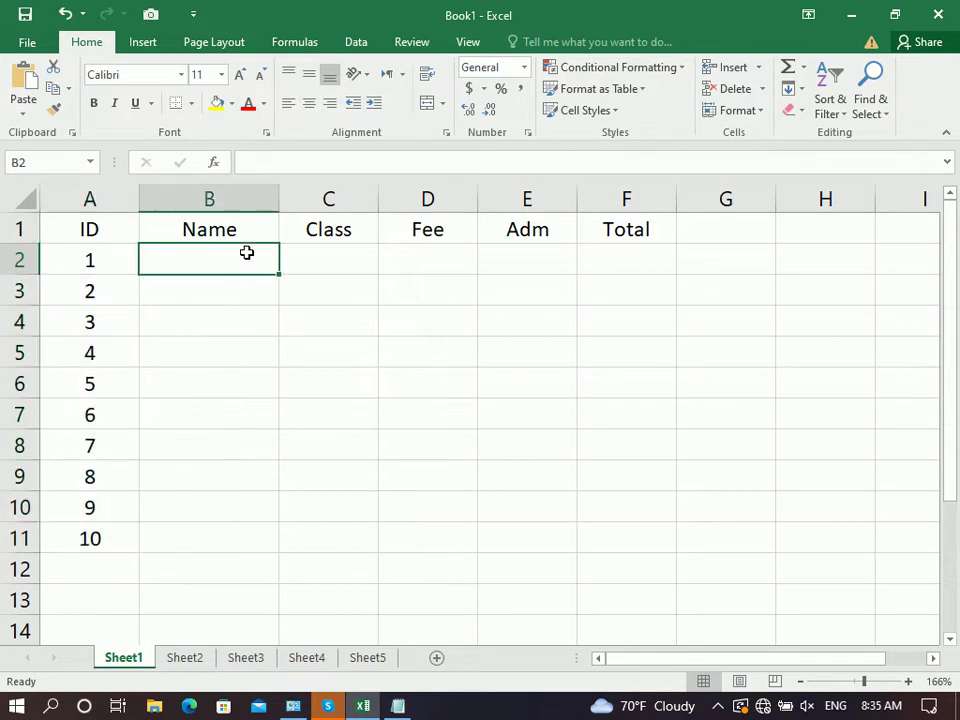
text(Ahmad)
key(Return)
text(Noor)
key(Return)
text(Sajad)
key(Return)
text(AMi)
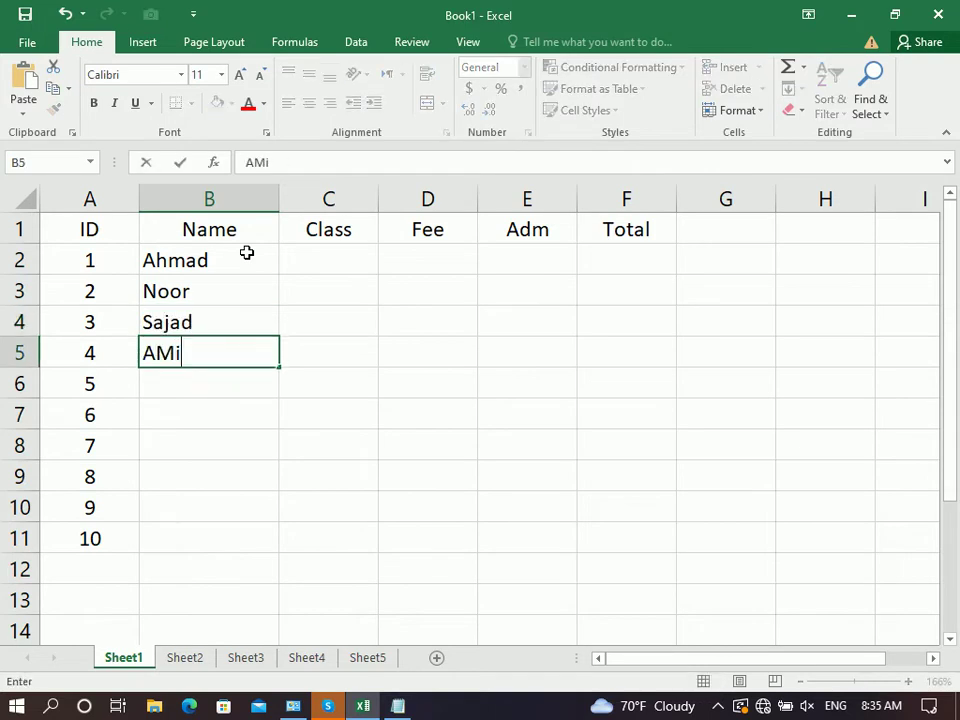
text(n)
key(Return)
text(Zahid)
key(Return)
text(Hamid)
key(Return)
text(You)
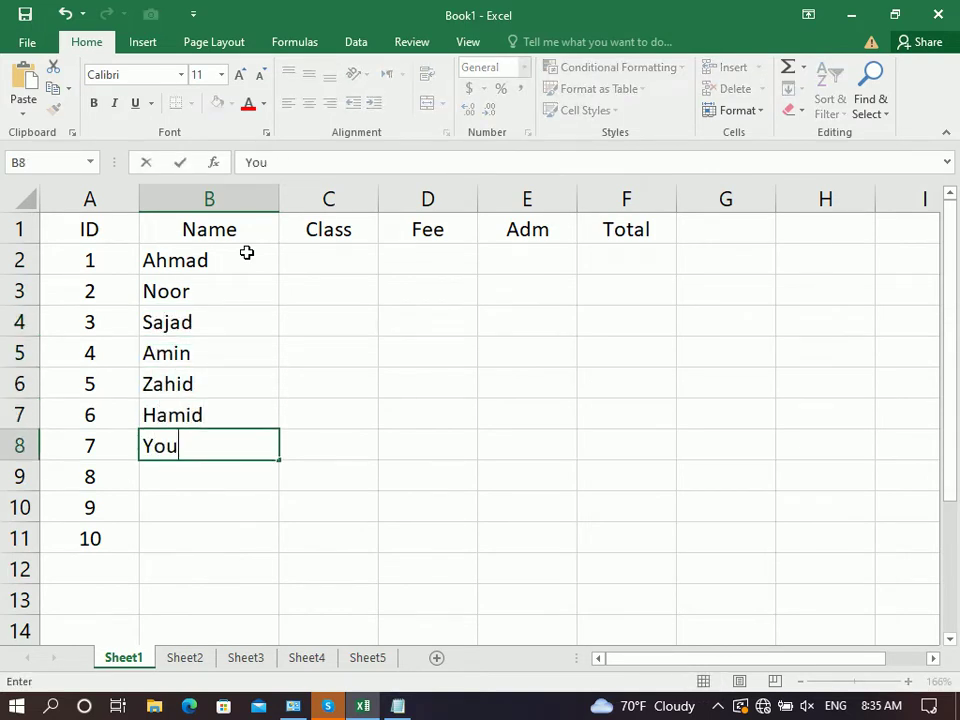
text(nas)
key(Return)
text(zAKIR)
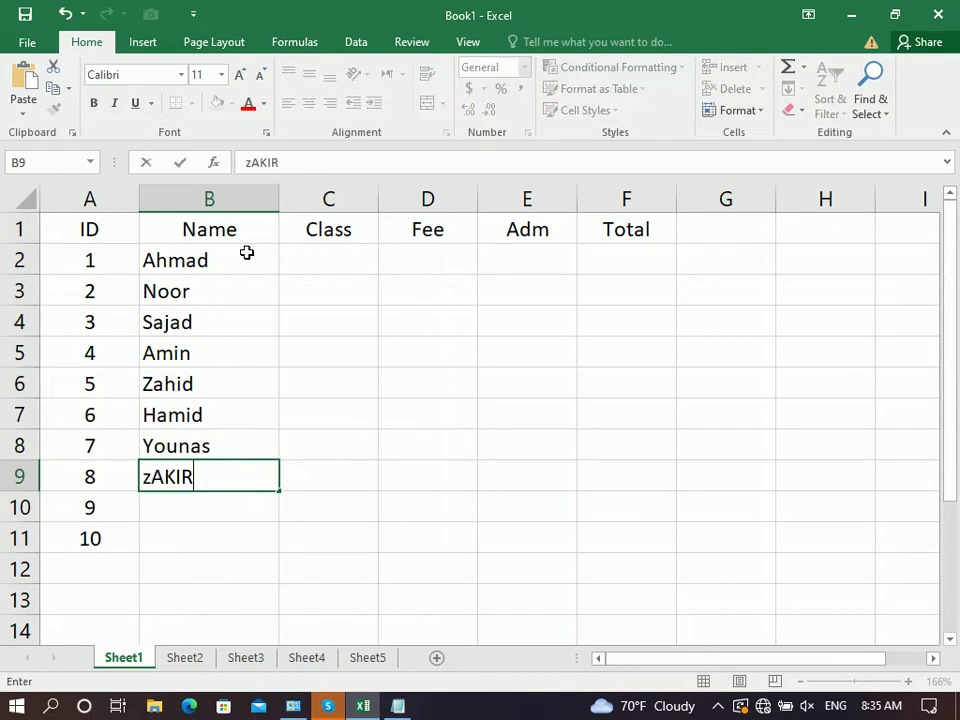
key(Return)
text(Mirwais)
key(Return)
text(Jameel)
key(Tab)
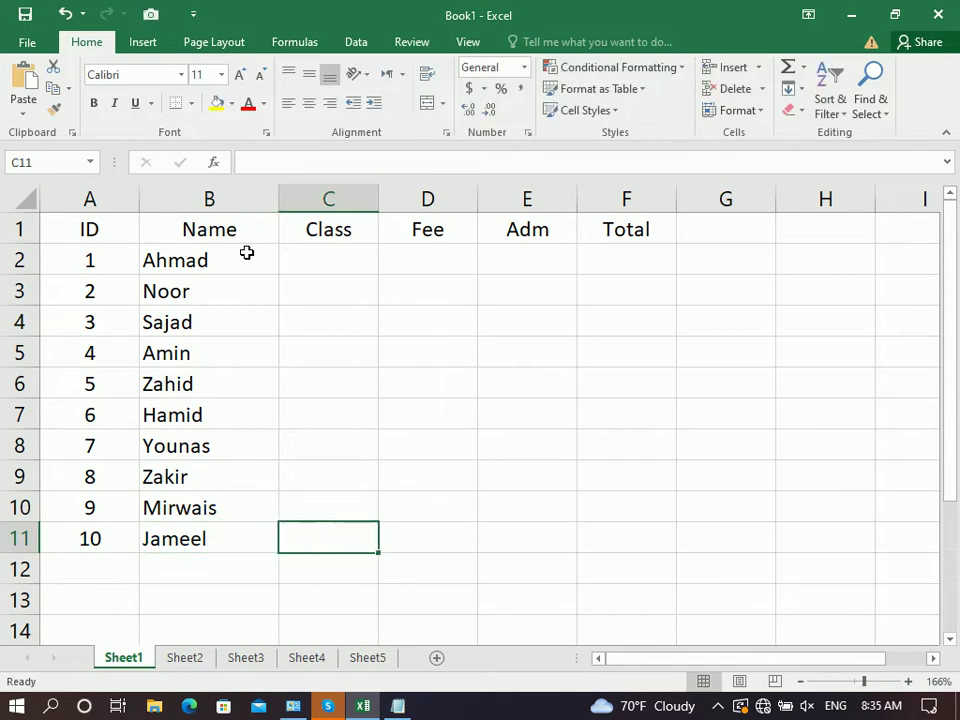
Enter each student's class, DIT or MOS, in C2:C11
key(Up)
key(Up)
key(Up)
key(Up)
text(DITR)
key(BackSpace)
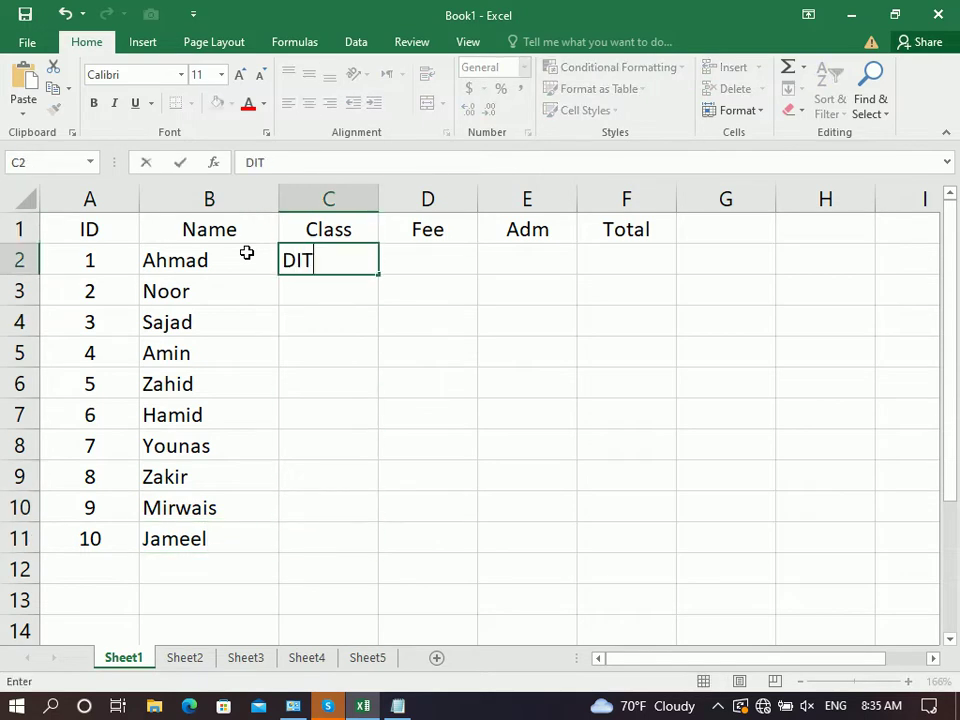
key(Return)
text(DIT)
key(Return)
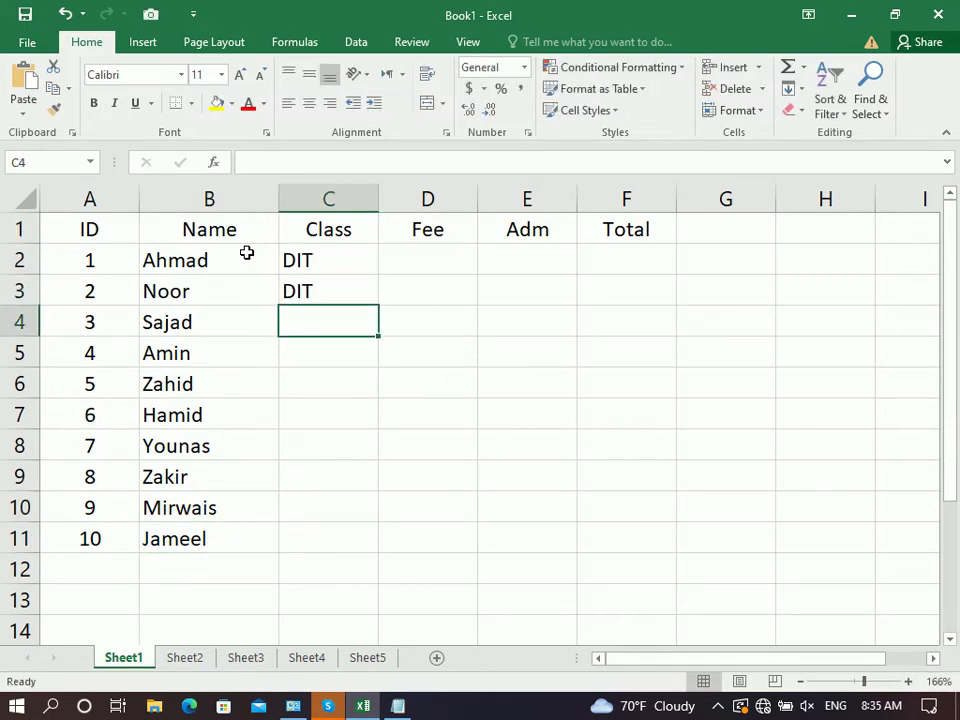
text(MOS)
key(Return)
text(DIT)
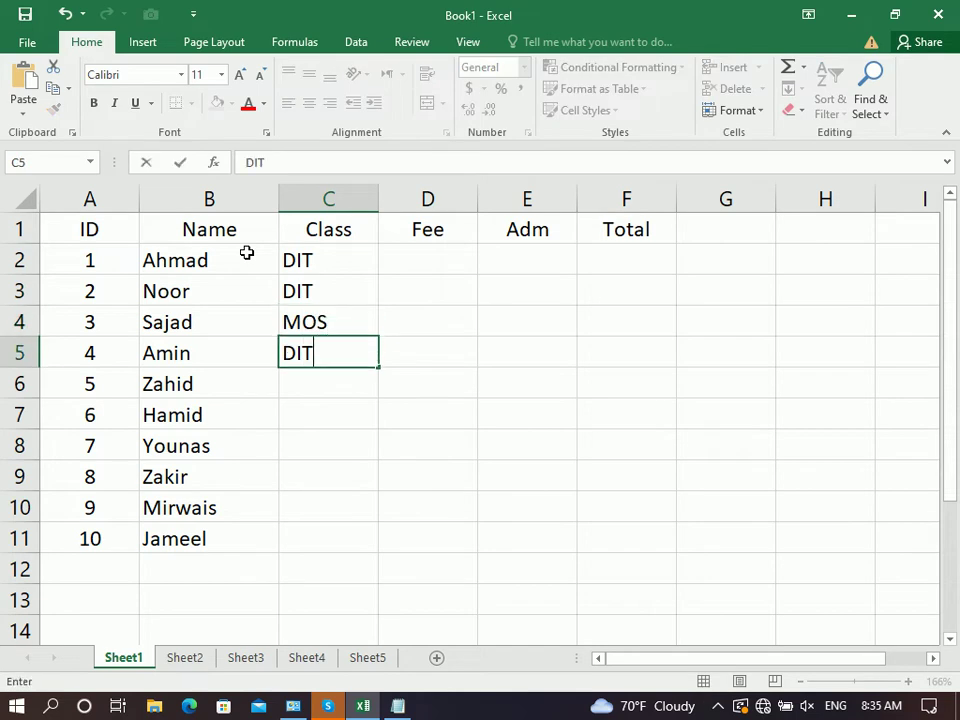
key(Return)
text(D)
key(Return)
key(Return)
text(MOS)
key(Return)
text(MOS)
key(Return)
key(ctrl+d)
key(Return)
text(DIT)
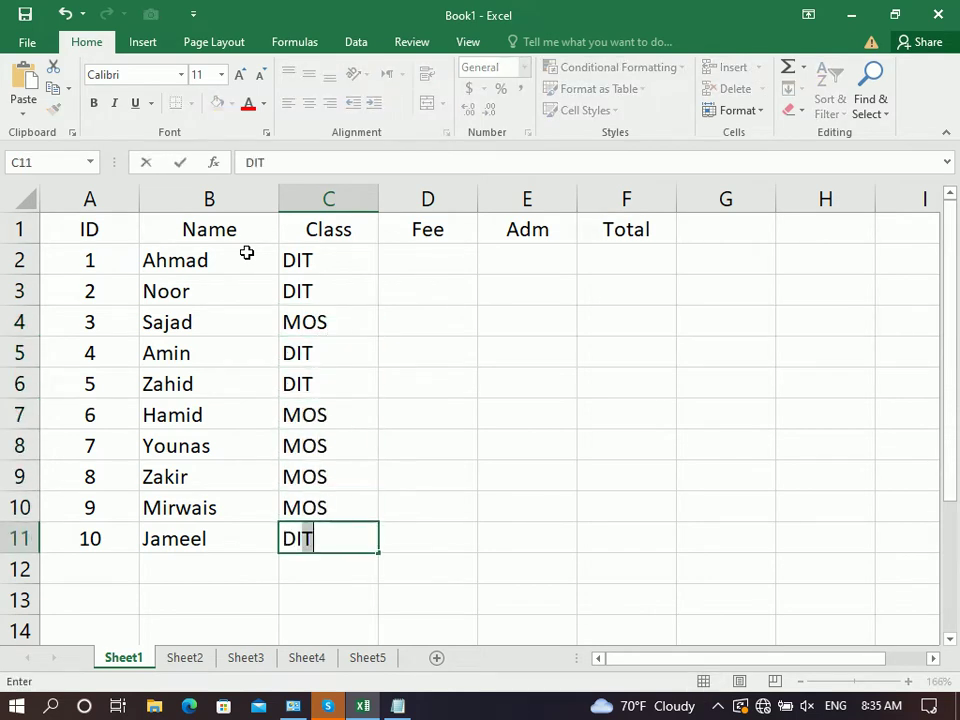
key(Return)
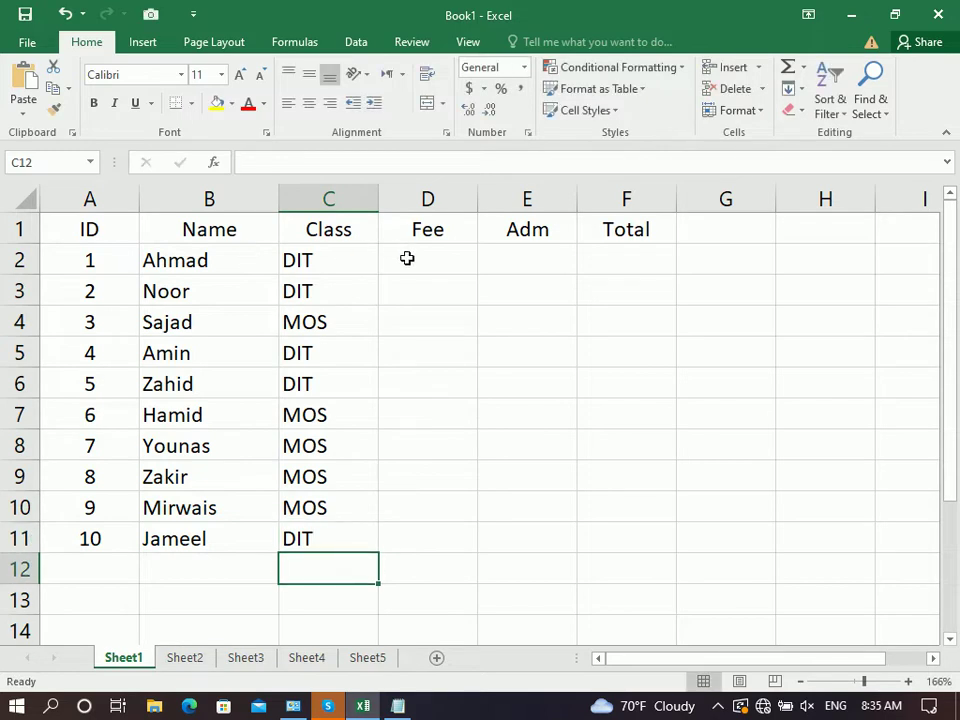
Enter fees 4000 and 5000 in D2:D3 and extend the series to 13000 in D11
click(412, 262)
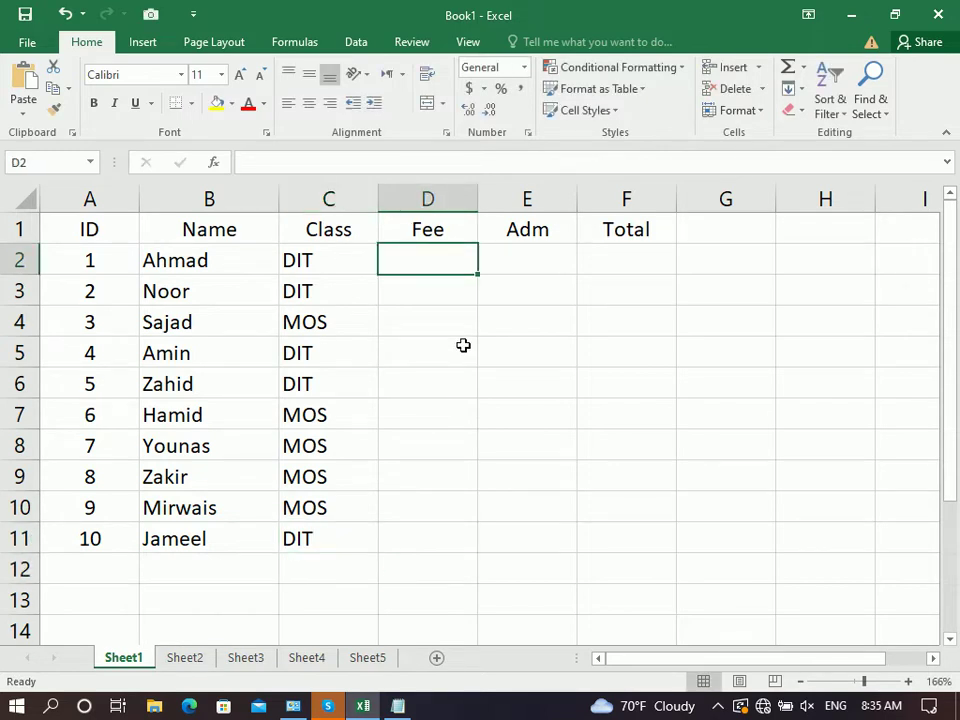
text(4000)
key(Return)
text(5000)
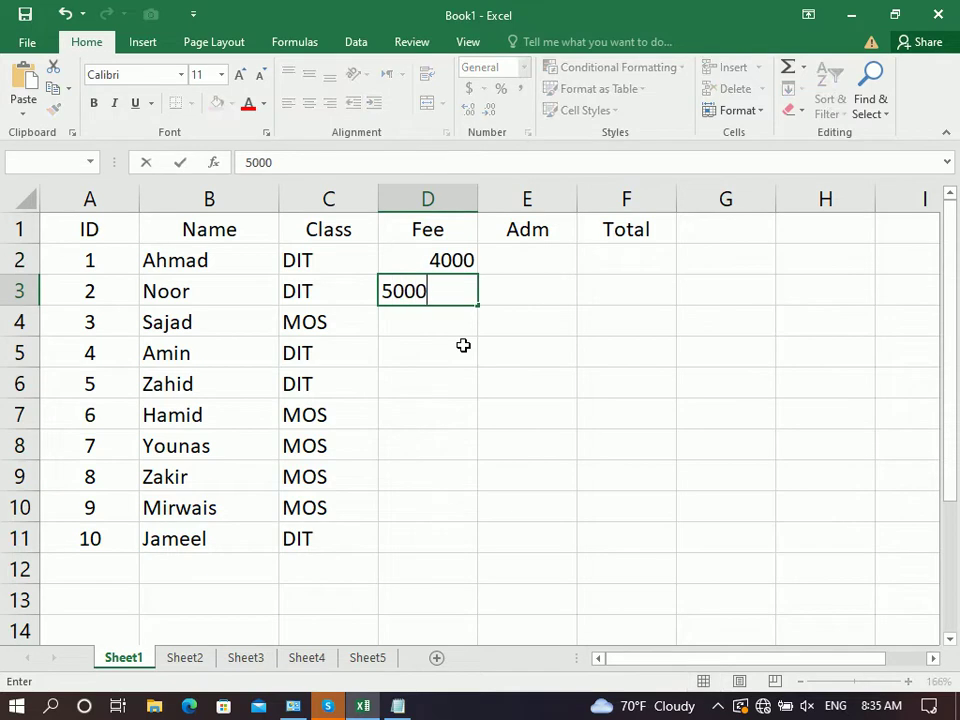
key(Return)
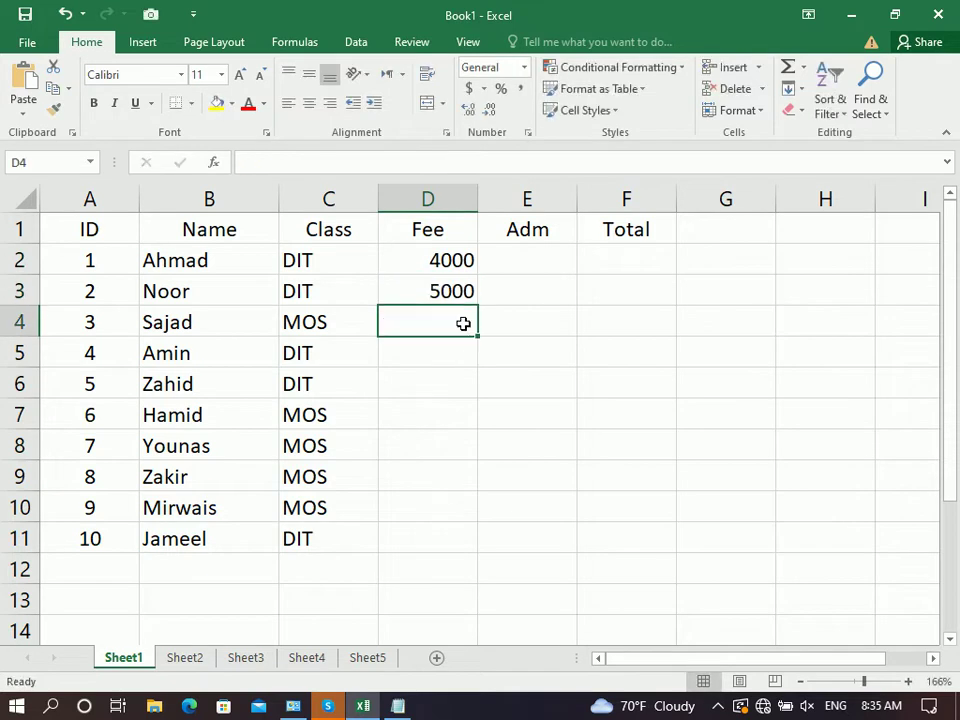
drag(452, 258, 480, 552)
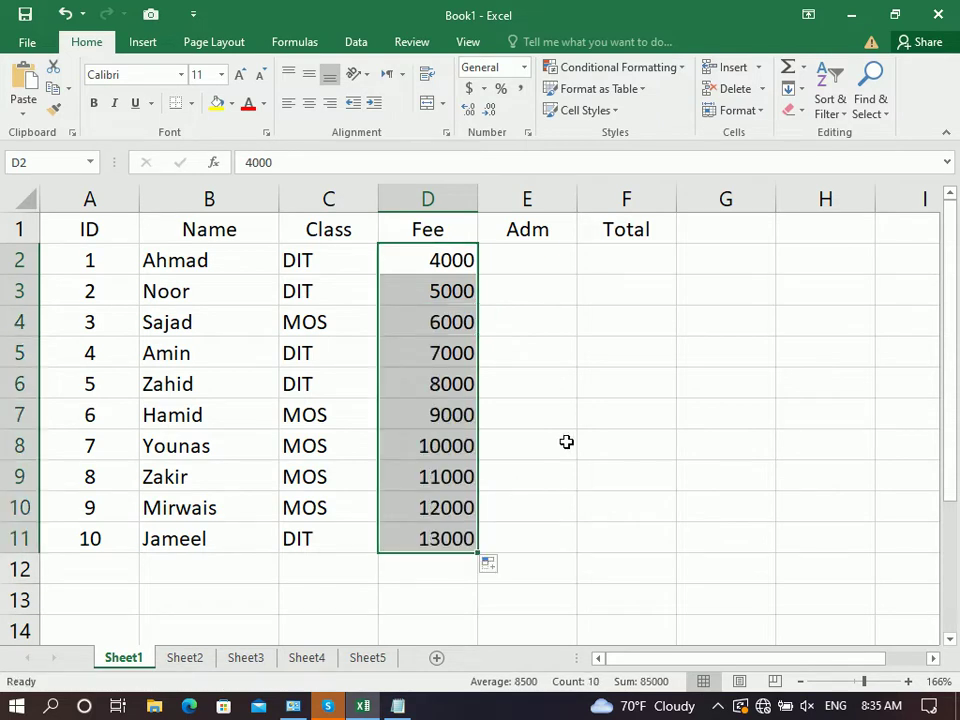
Enter 1000 in E2 and copy it down to every Adm cell through E11
click(521, 270)
text(1000)
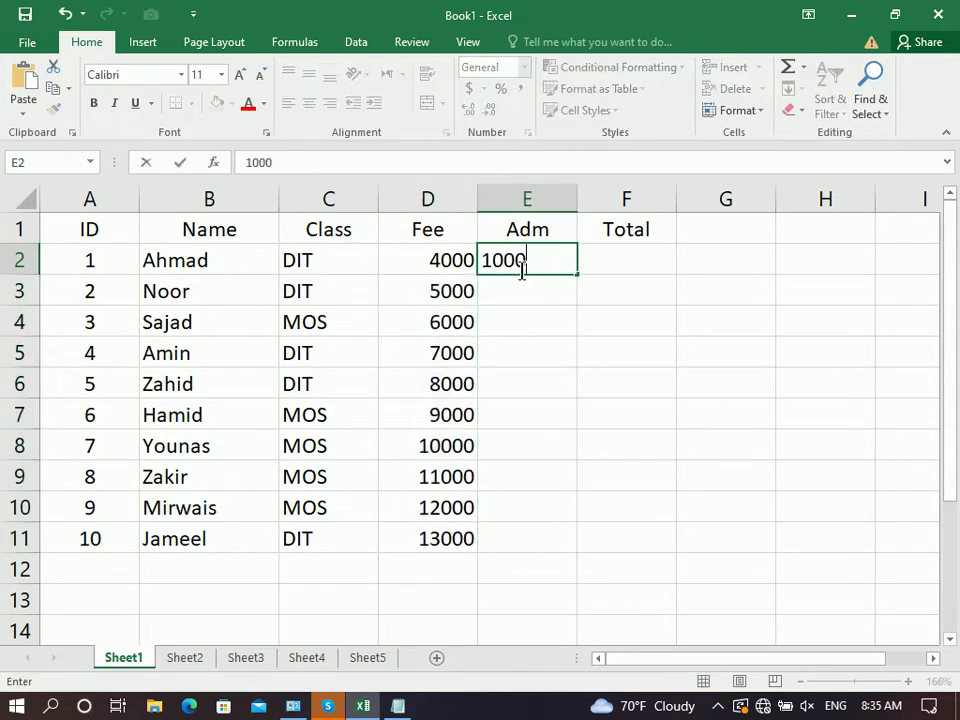
key(Return)
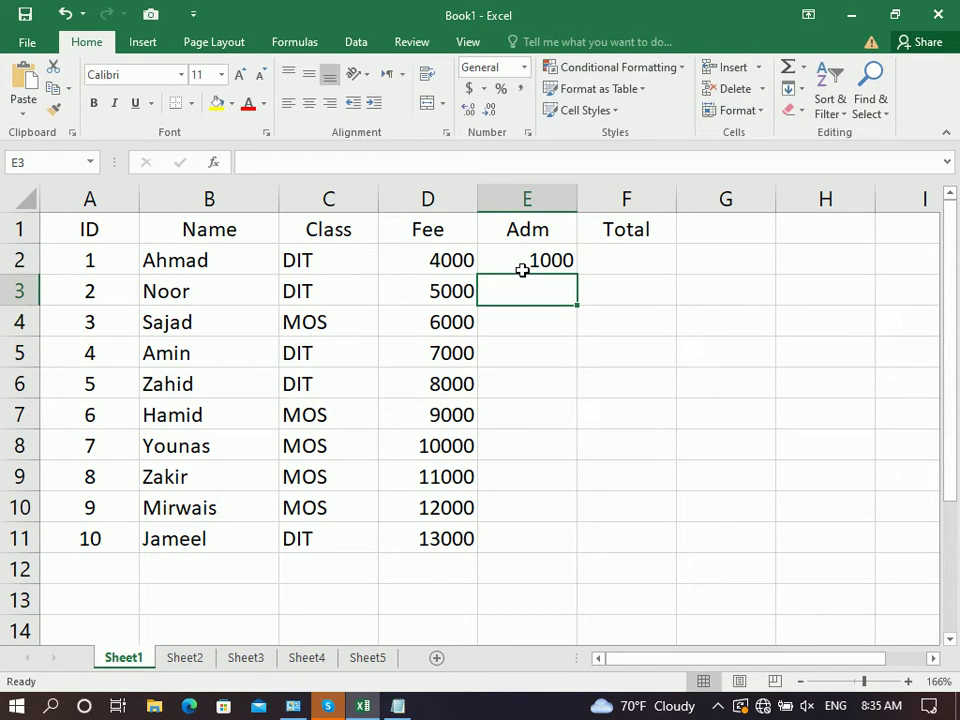
click(656, 290)
drag(530, 260, 525, 532)
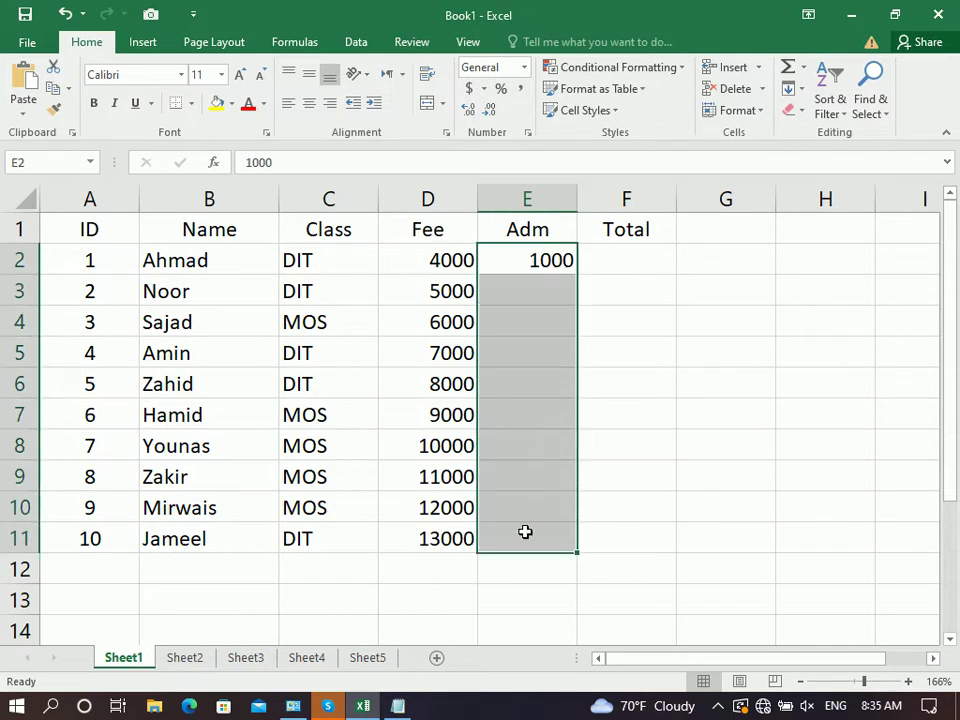
key(ctrl+d)
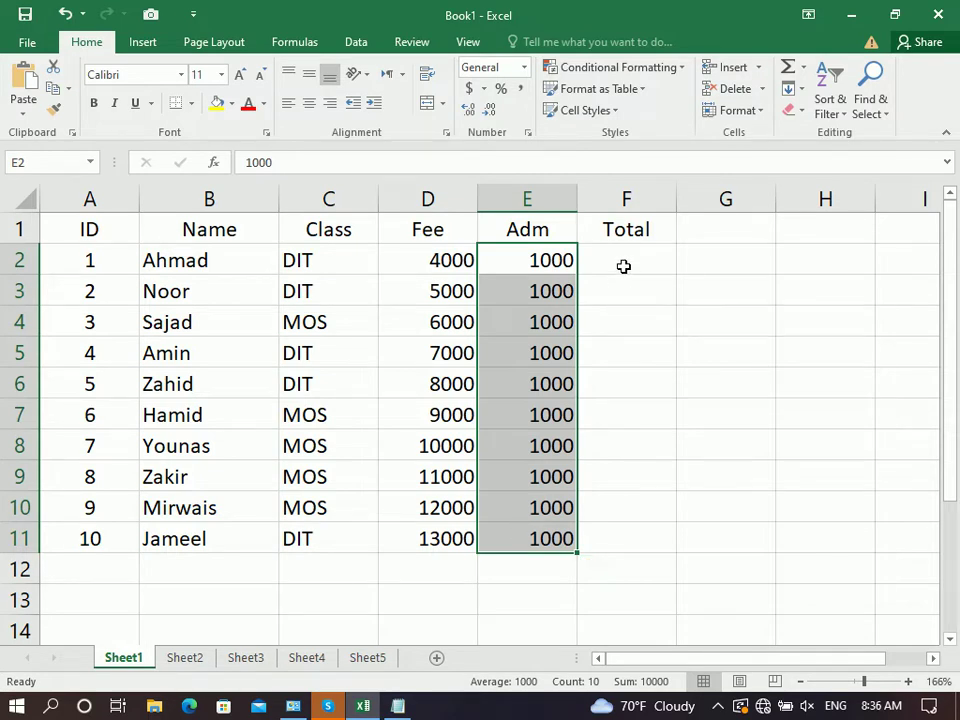
drag(463, 259, 533, 260)
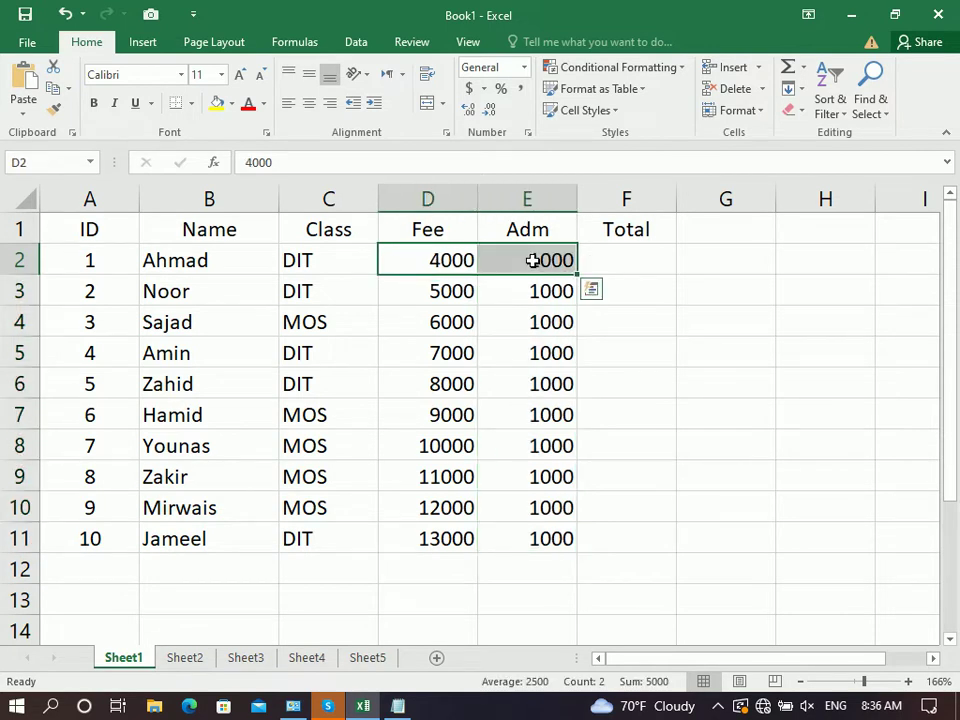
click(621, 261)
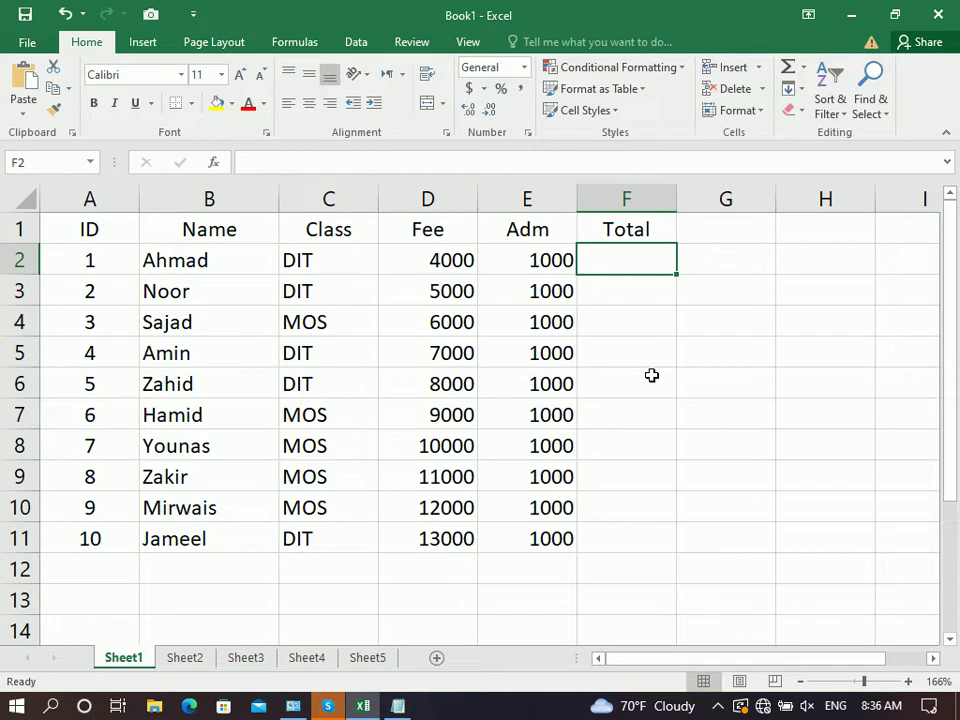
Enter the formula =D2+E2 in F2 to total the first student's fee and admission
text(=)
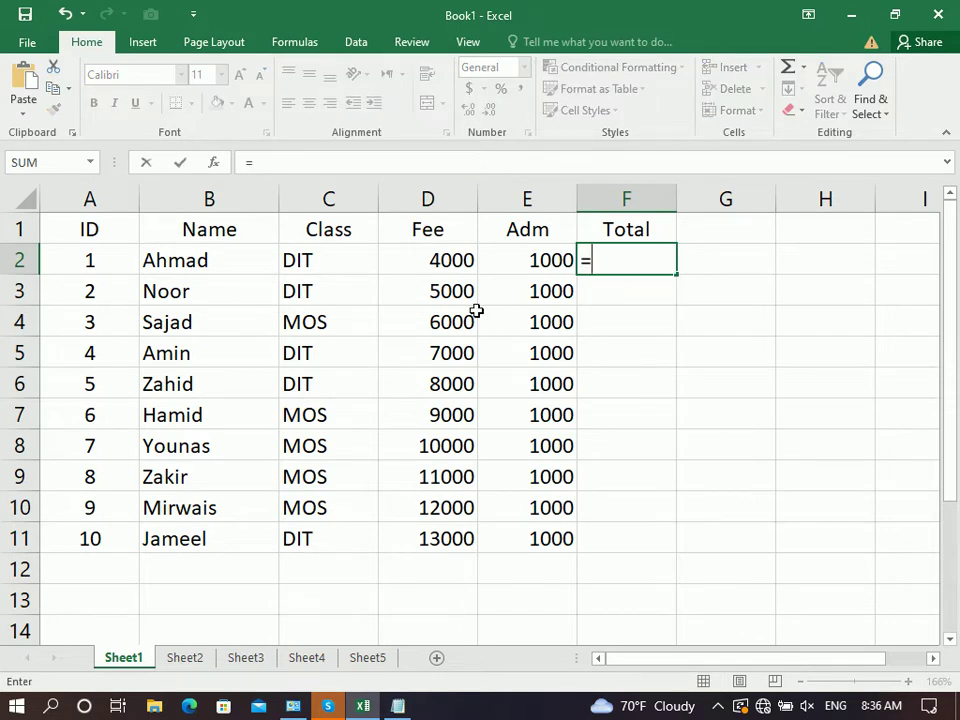
click(425, 260)
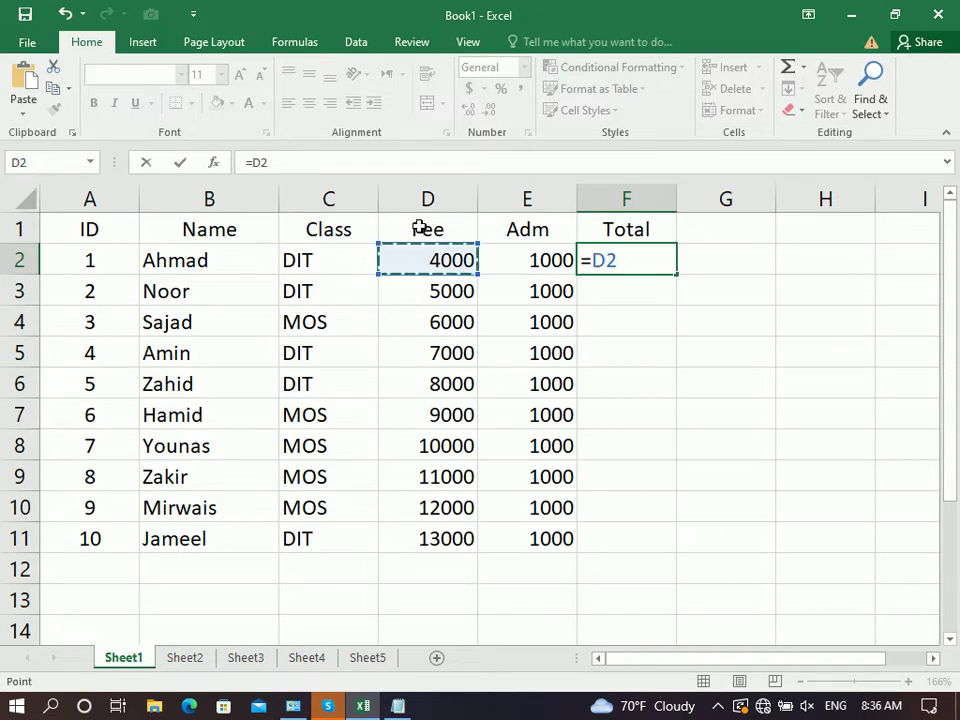
click(632, 260)
text(+)
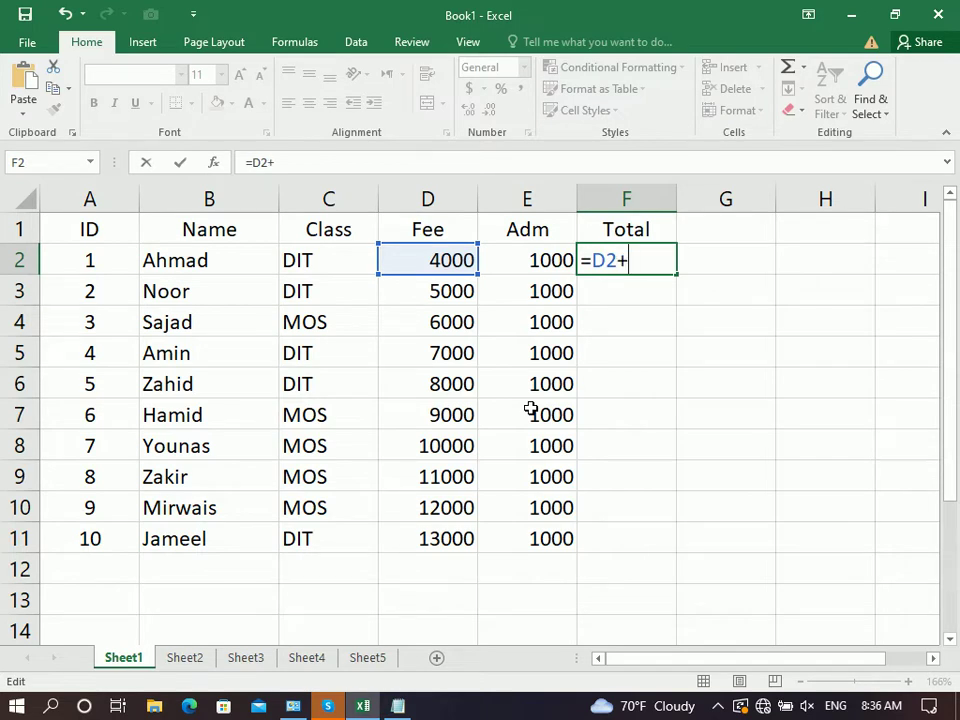
double_click(638, 260)
click(638, 260)
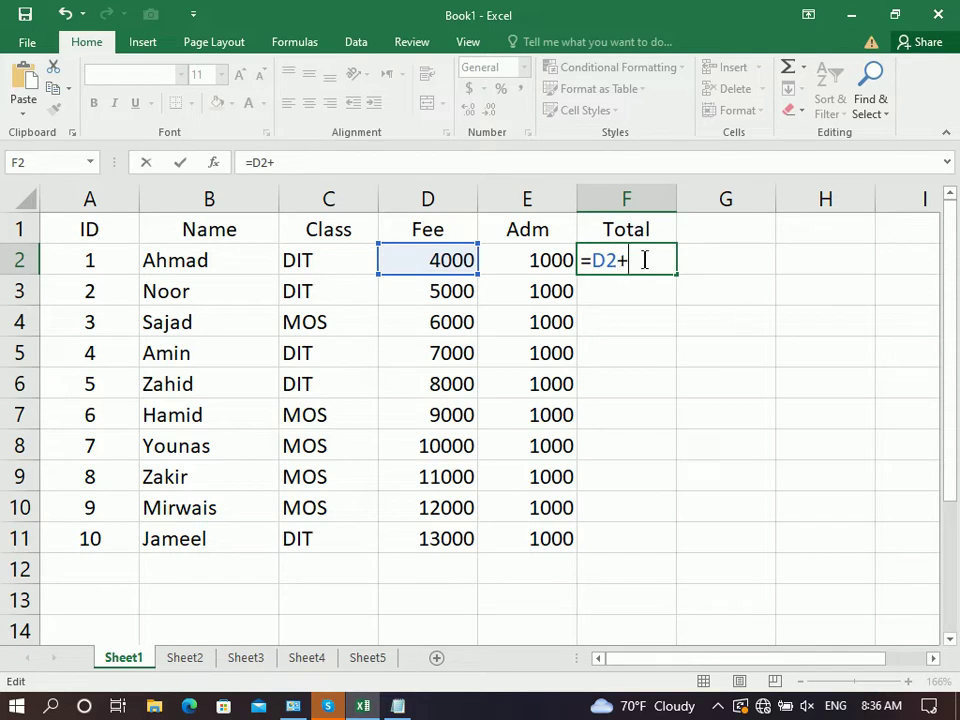
click(527, 260)
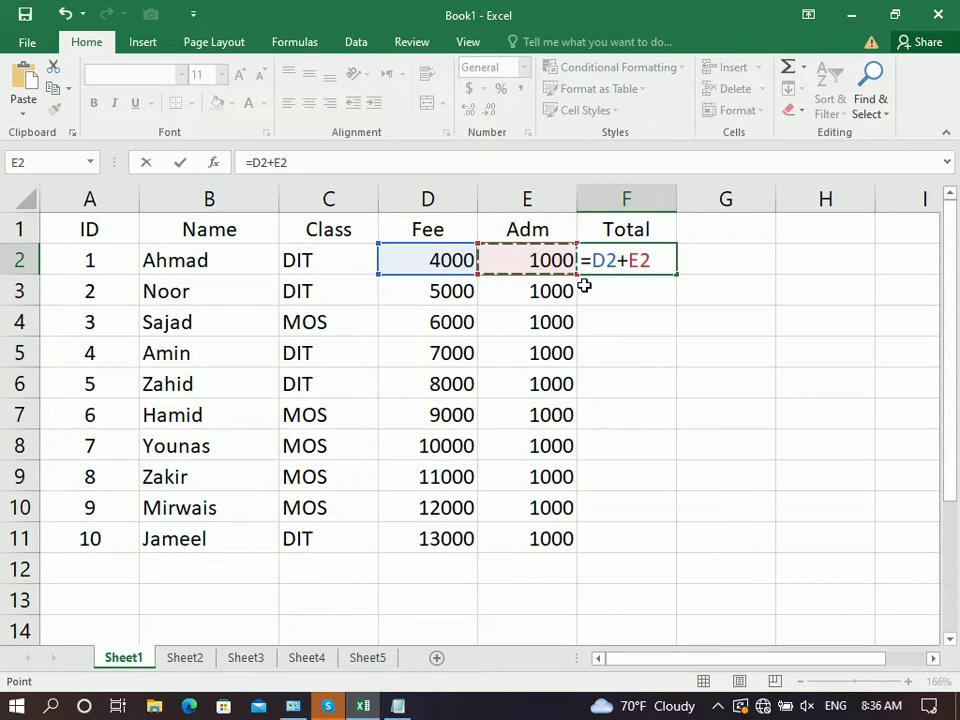
key(Return)
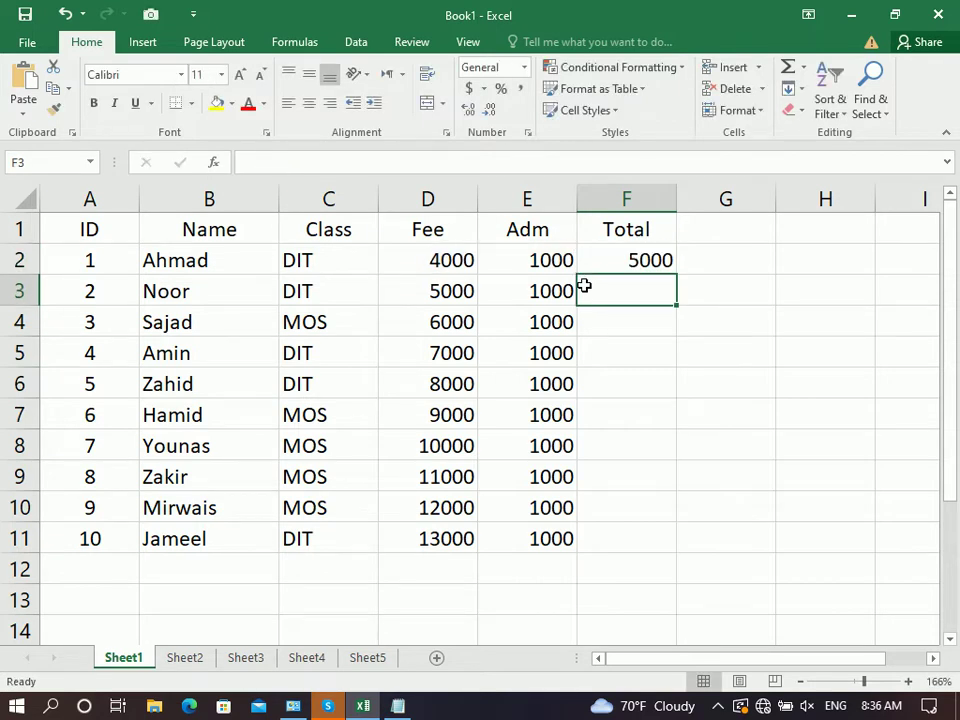
Drag F2's total formula down to F11, then undo the copy
drag(452, 297, 549, 294)
click(606, 294)
click(612, 259)
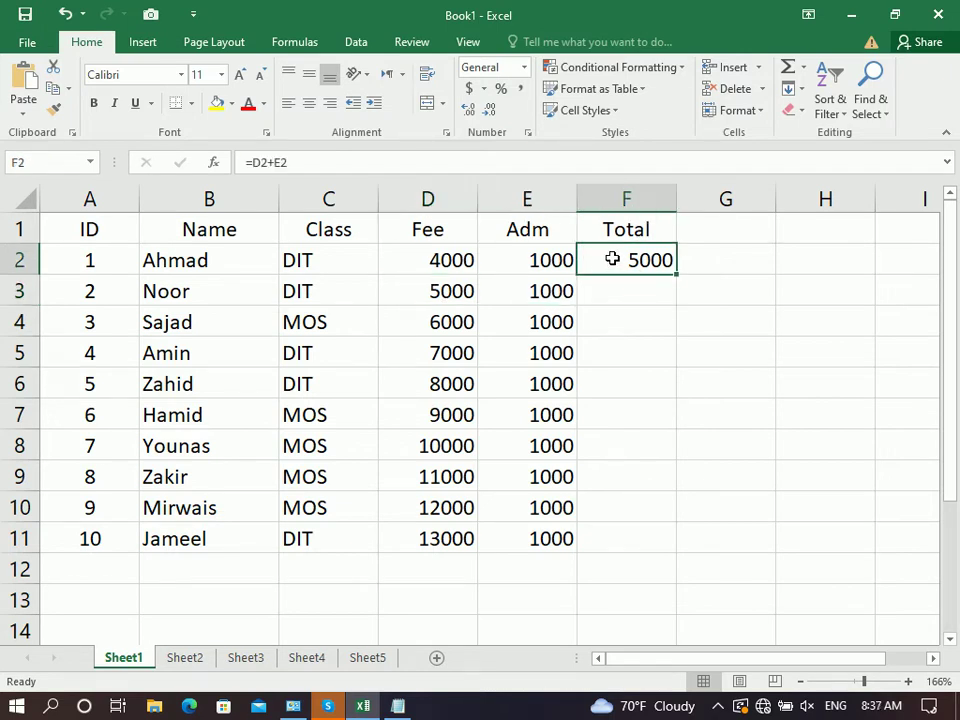
drag(675, 275, 675, 550)
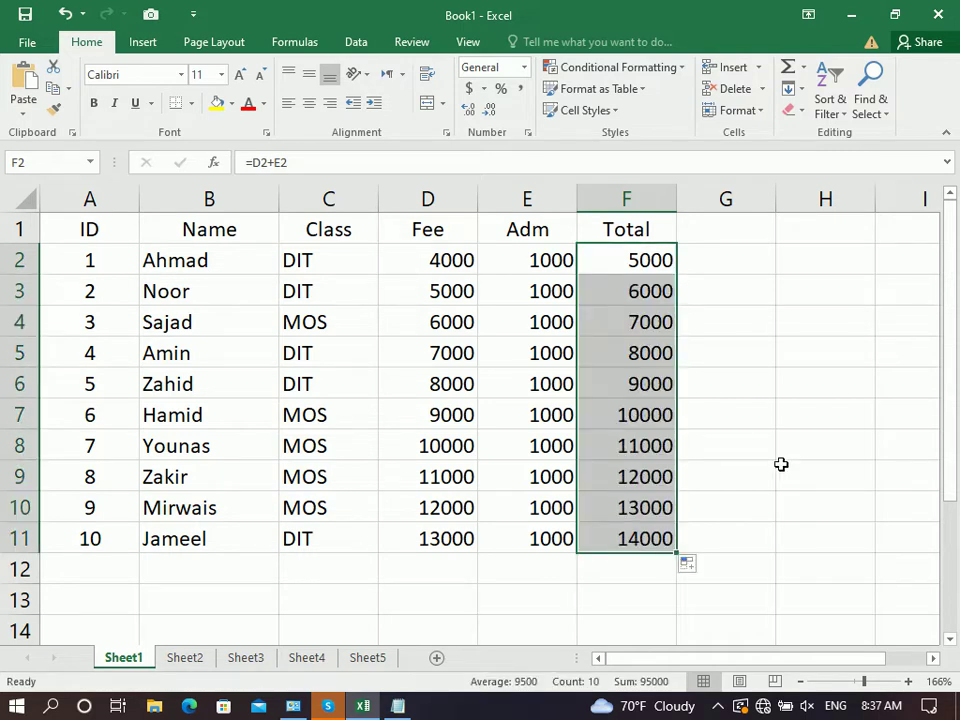
key(ctrl+z)
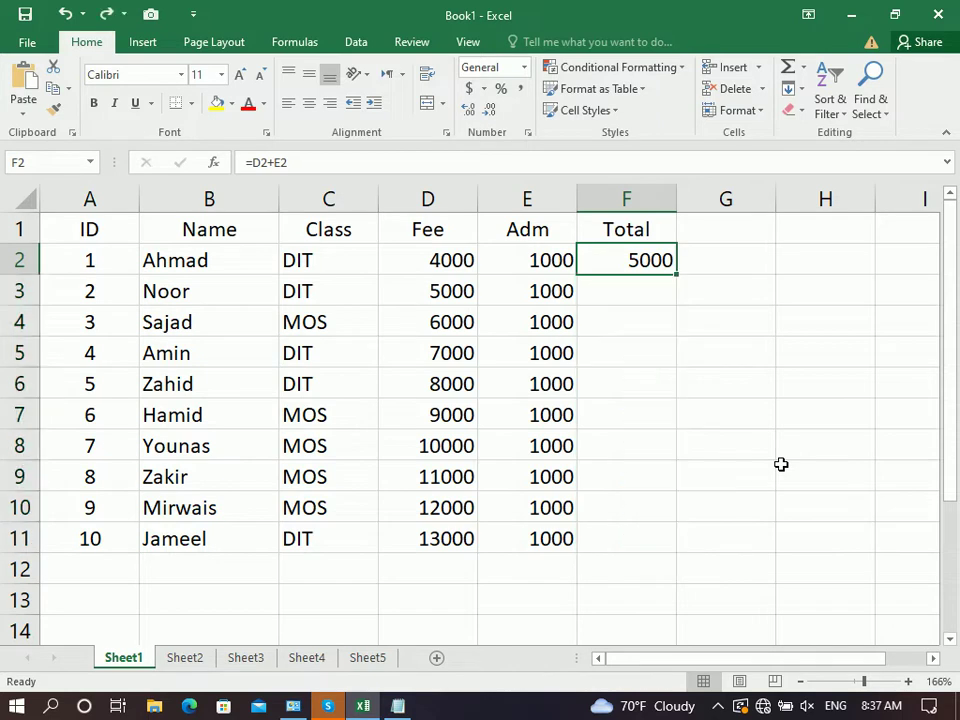
Fill =D2+E2 down F2:F11 for totals 5000 to 14000, then select the whole table
drag(587, 252, 608, 532)
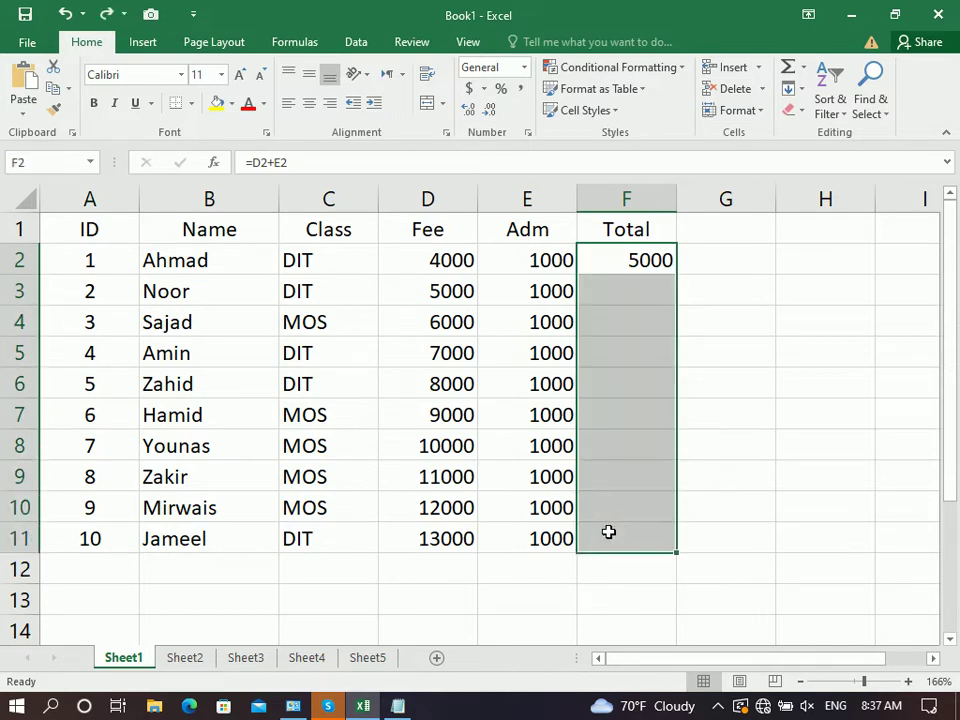
key(ctrl+d)
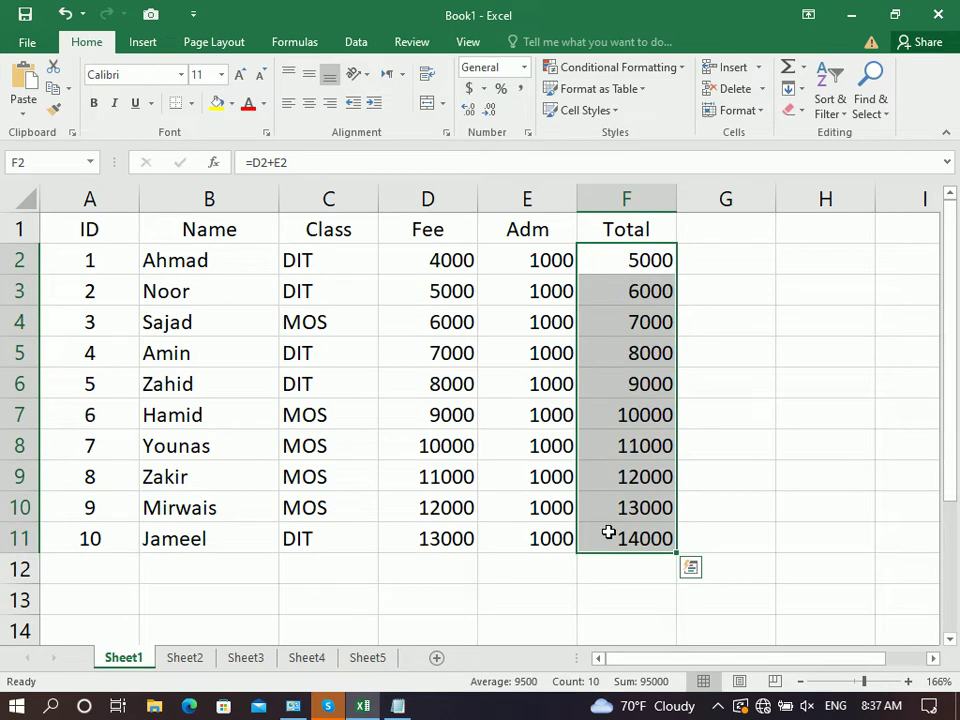
click(626, 267)
key(ctrl+z)
key(ctrl+z)
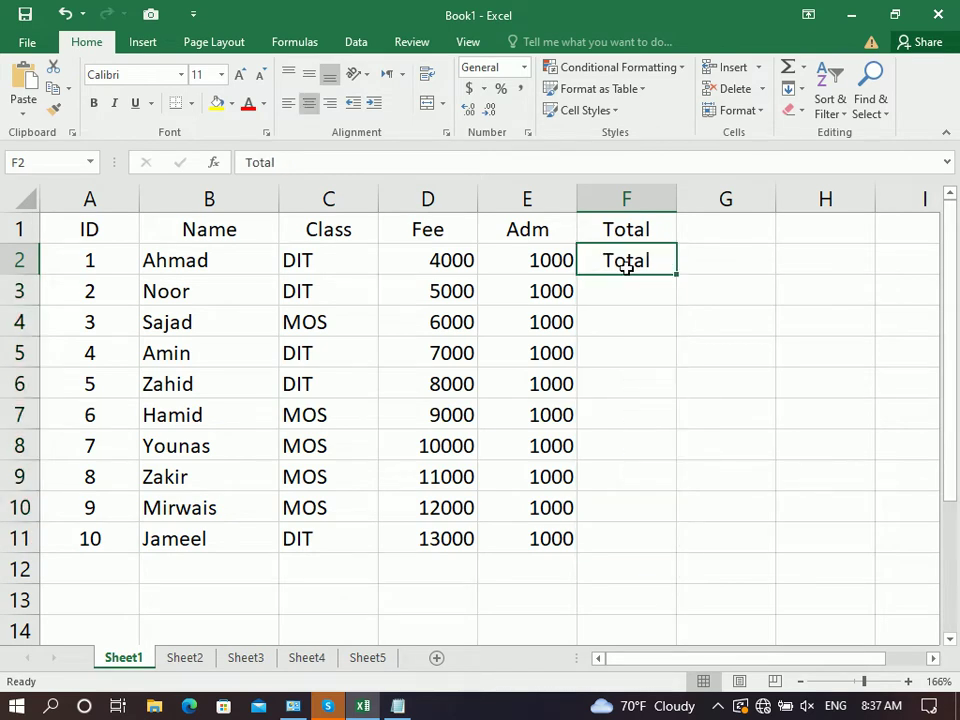
key(ctrl+y)
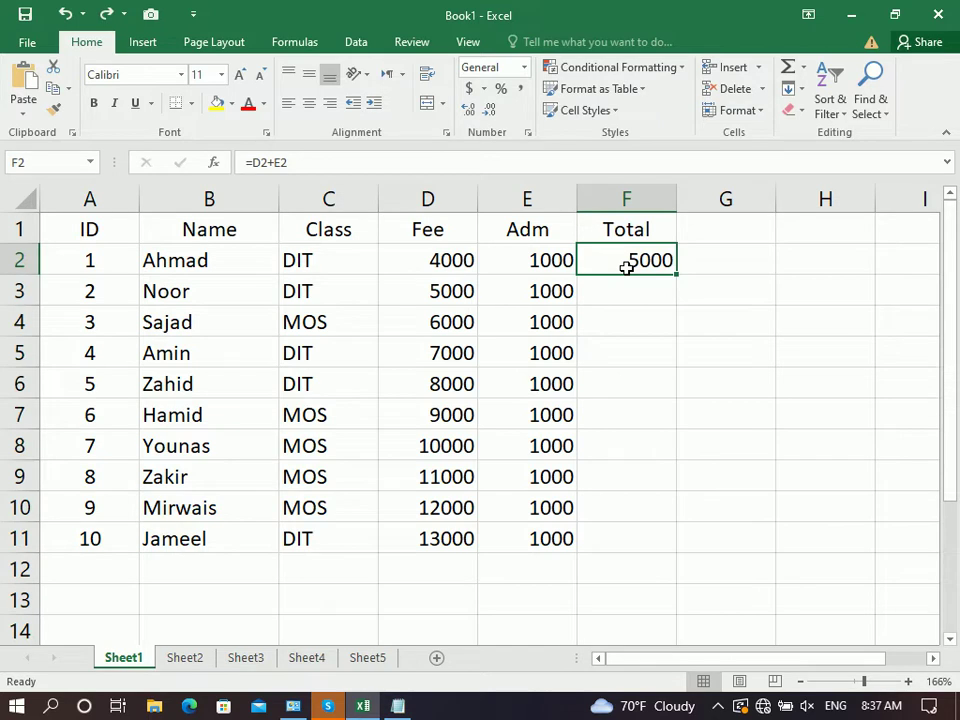
drag(676, 273, 621, 526)
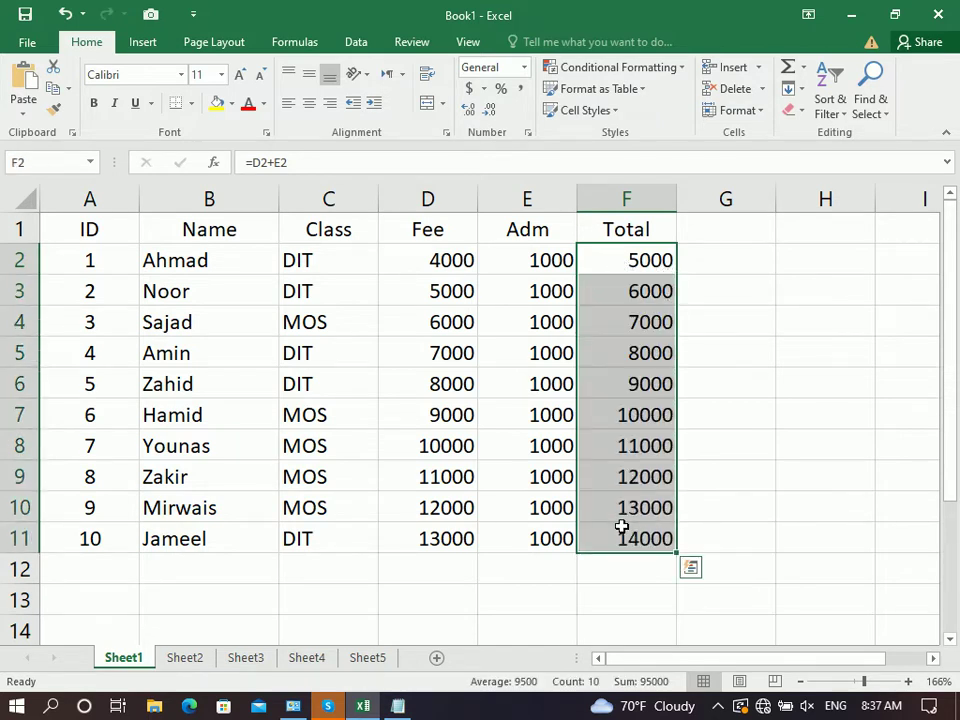
key(ctrl+a)
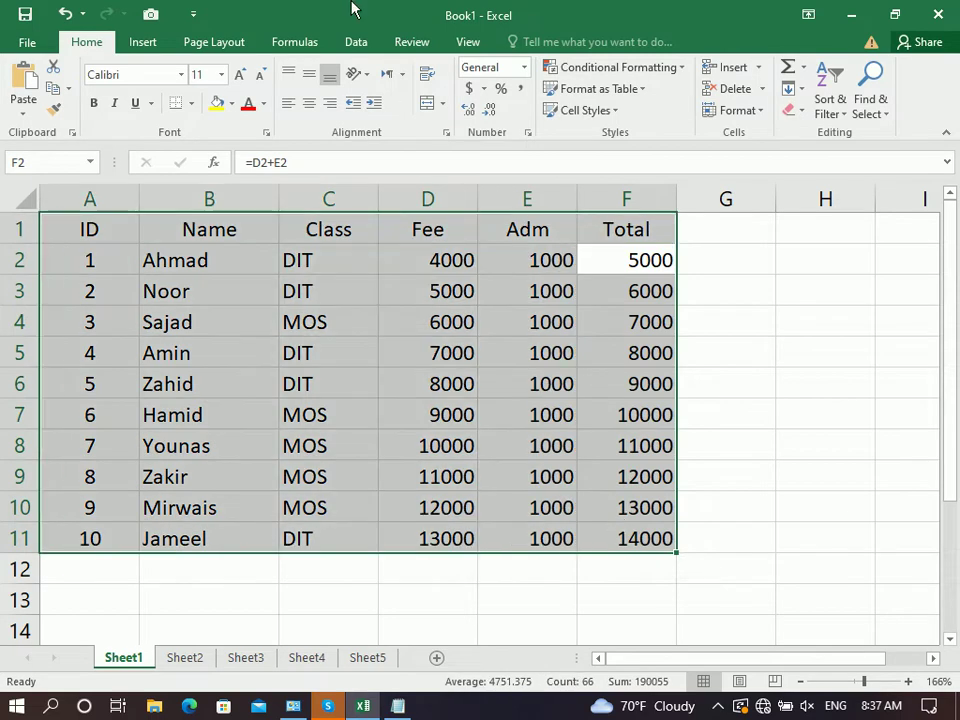
Center the table contents and fill the header row A1:F1 yellow
click(308, 105)
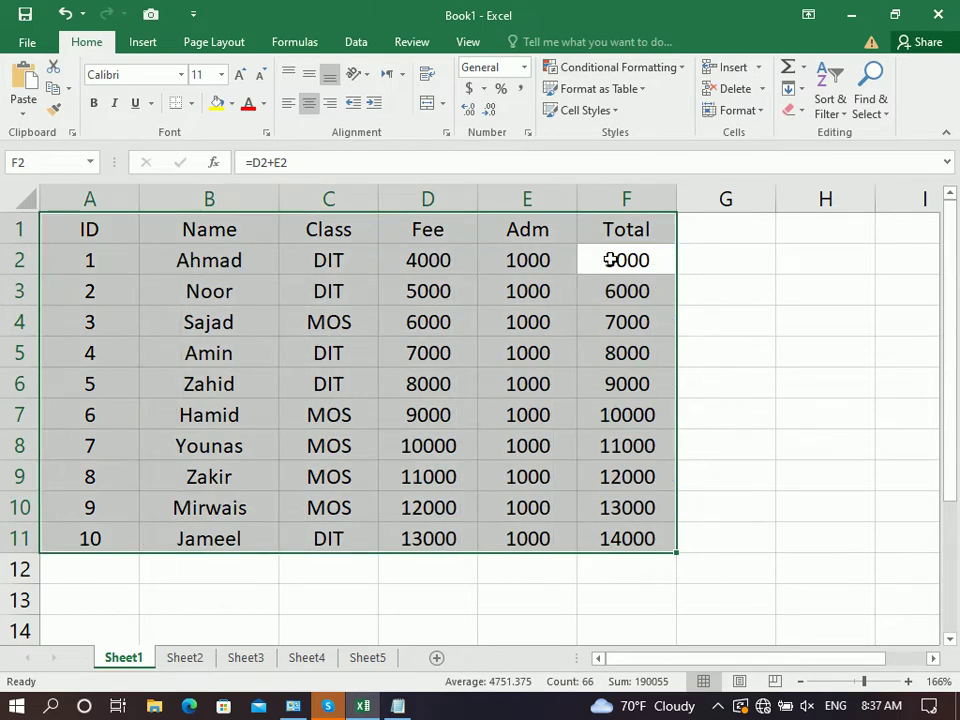
drag(619, 236, 3, 204)
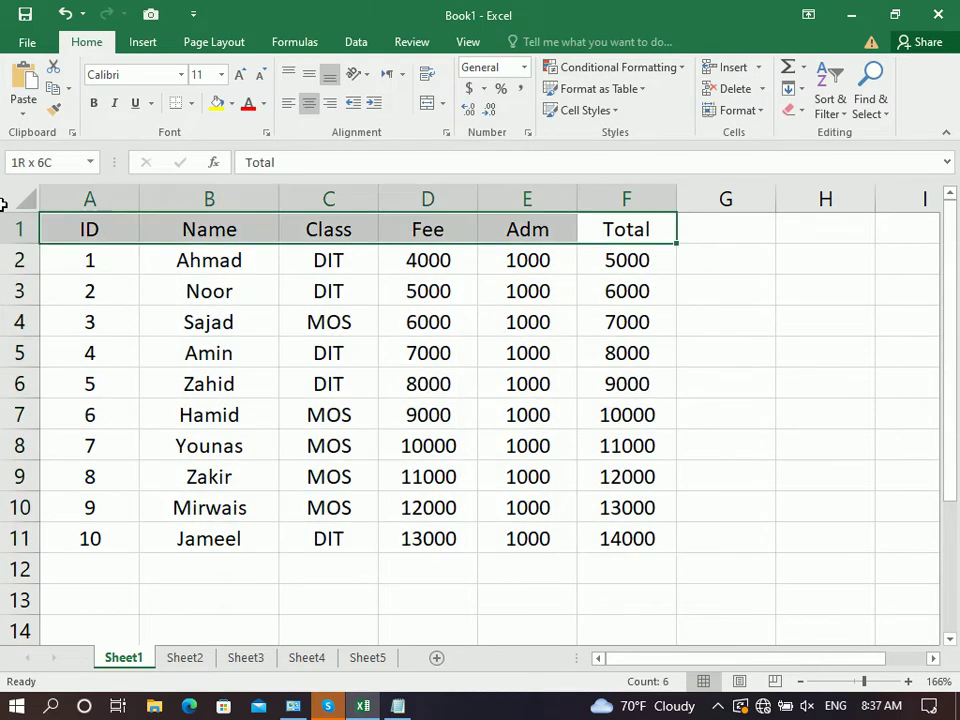
click(217, 104)
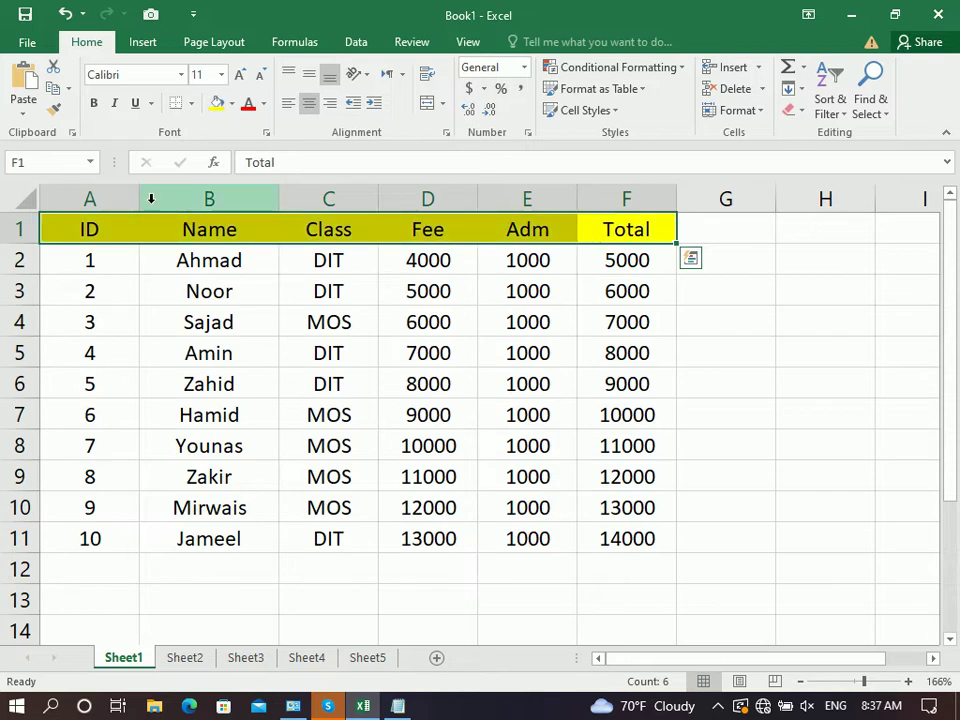
Put All Borders around every cell of the table A1:F11 and zoom to 124%
key(ctrl+shift+Down)
click(192, 104)
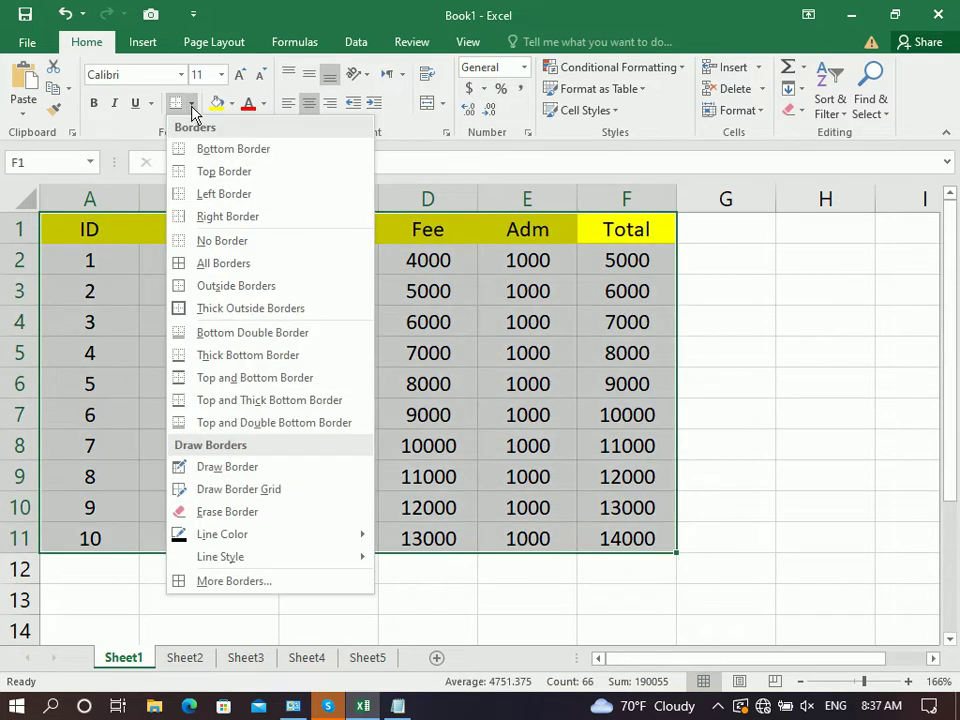
click(233, 263)
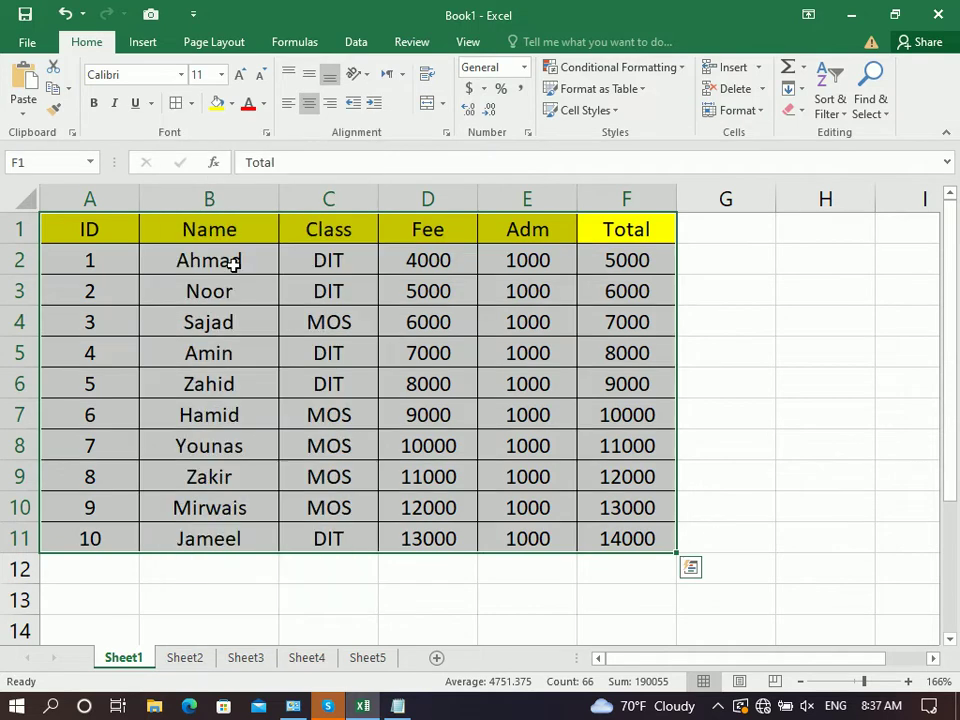
click(233, 262)
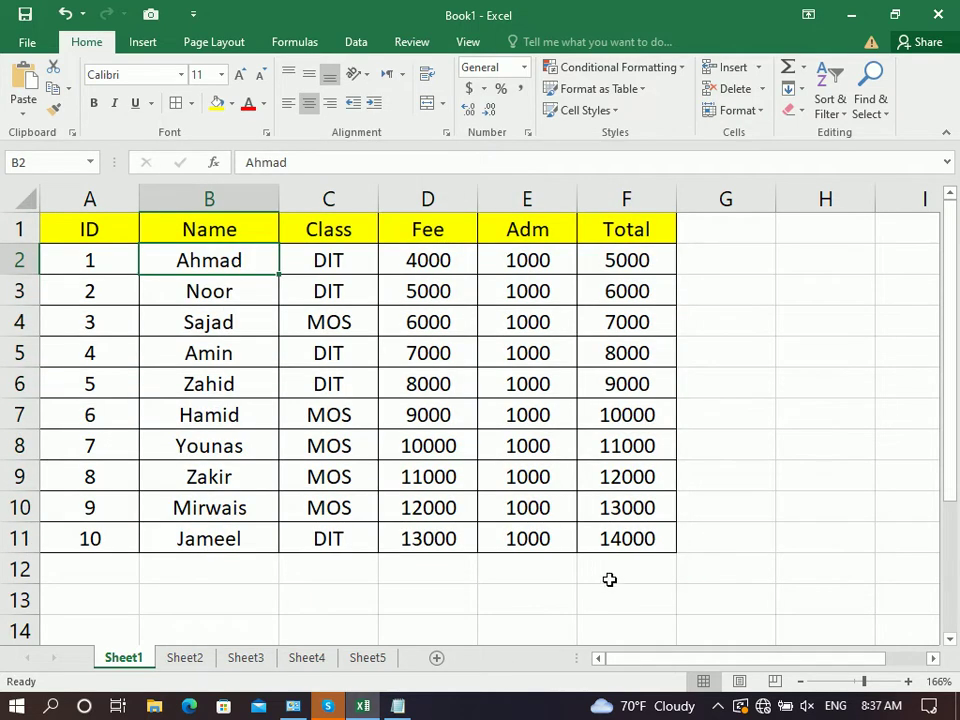
click(856, 682)
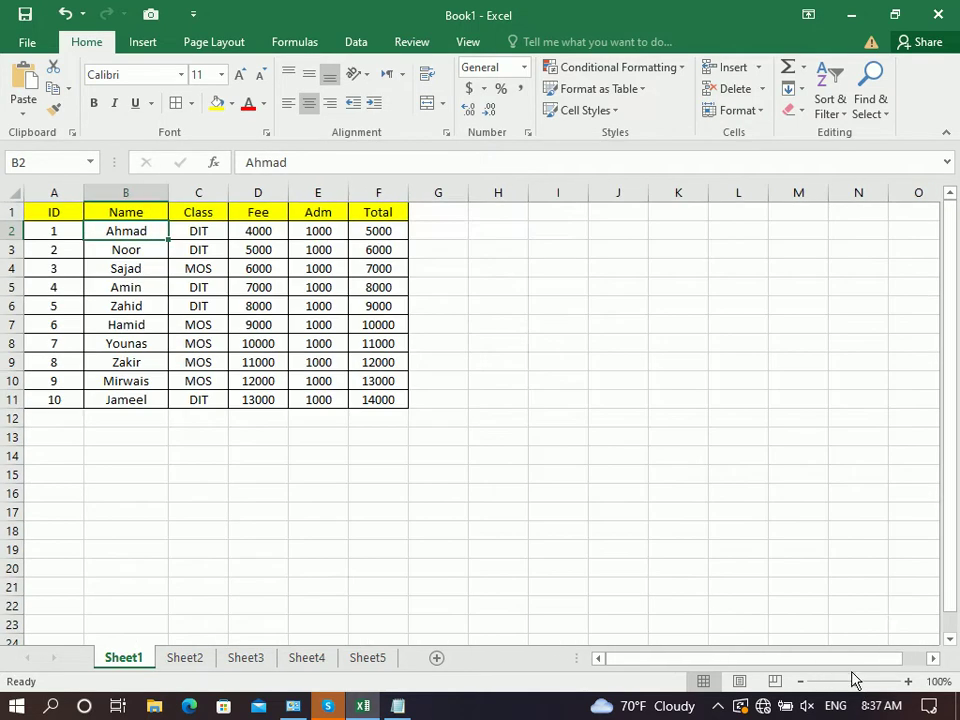
drag(856, 684, 860, 684)
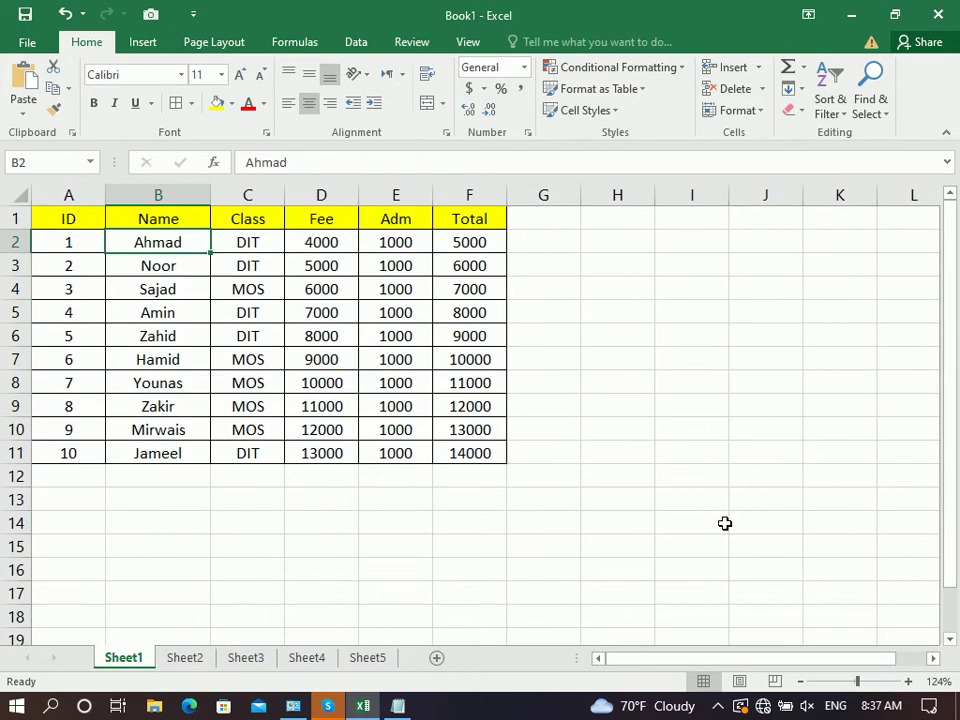
click(268, 518)
Place the TOTAL label in cell E13 below the table
click(352, 508)
text(tOT)
key(BackSpace)
key(BackSpace)
key(BackSpace)
text(tal)
key(Tab)
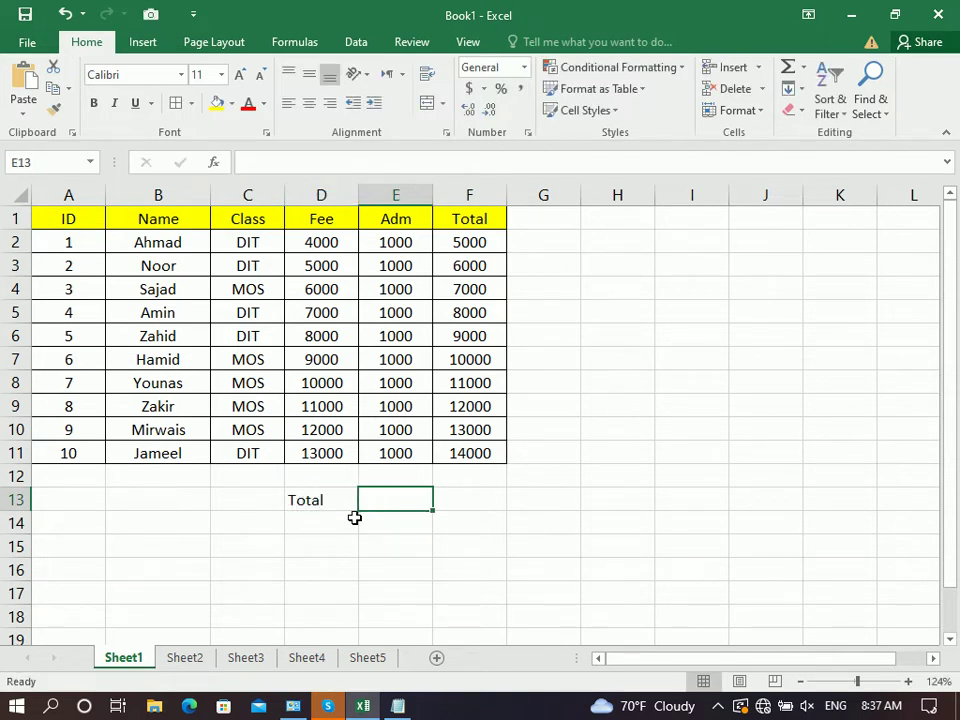
key(Left)
key(Right)
key(Left)
key(BackSpace)
key(Tab)
text(tOTAL)
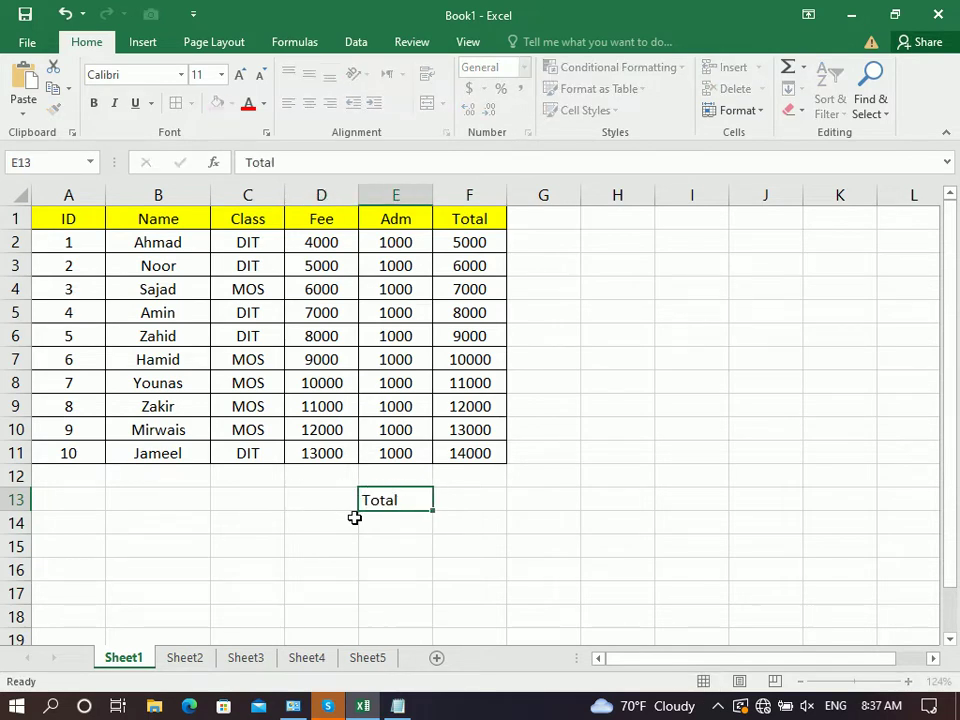
key(Tab)
Enter =SUM(F2:F11) in F13 to show the grand total 95000
text(=sum()
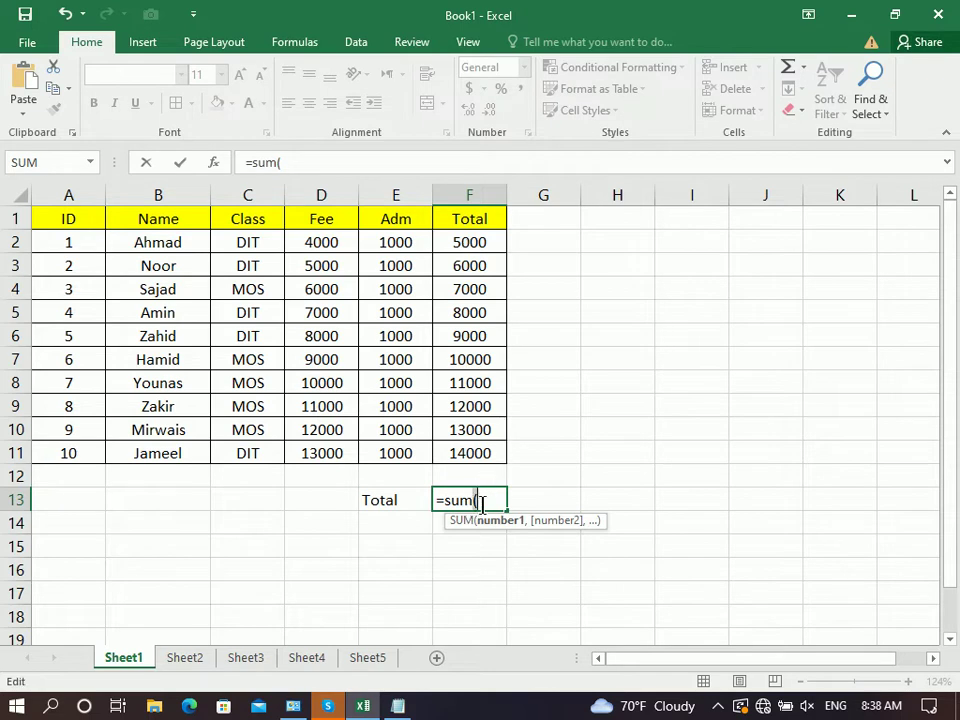
drag(479, 241, 484, 450)
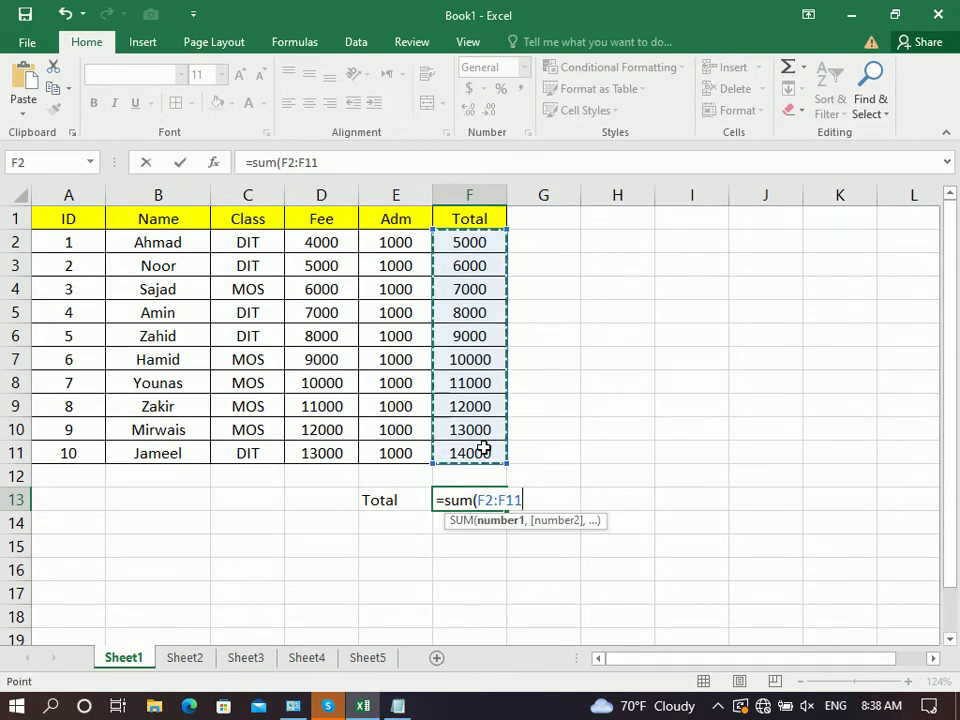
key(Return)
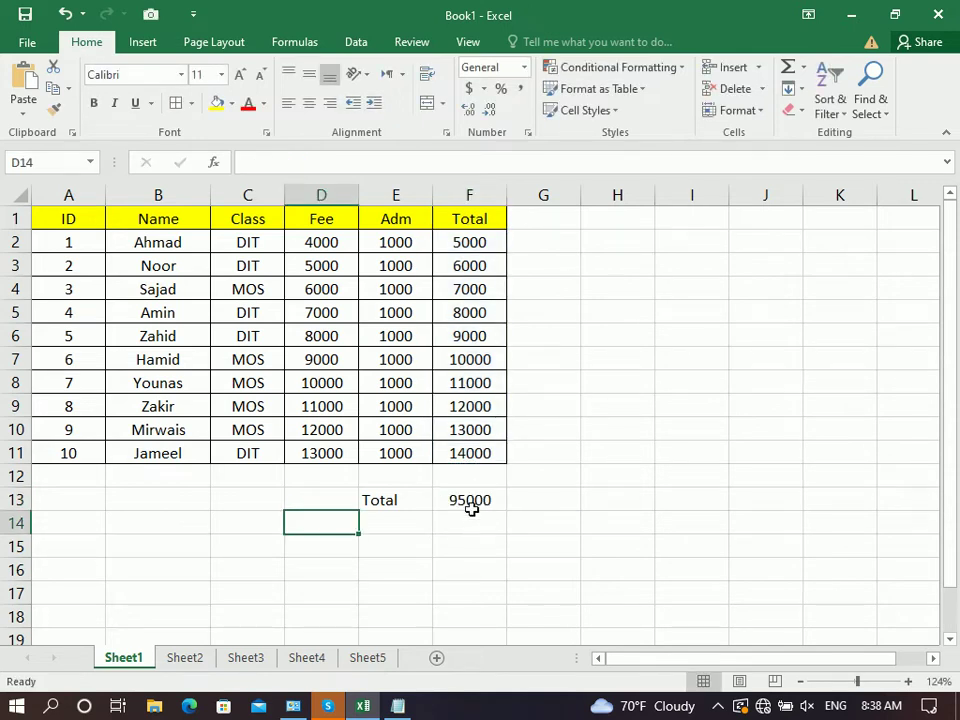
drag(470, 500, 405, 495)
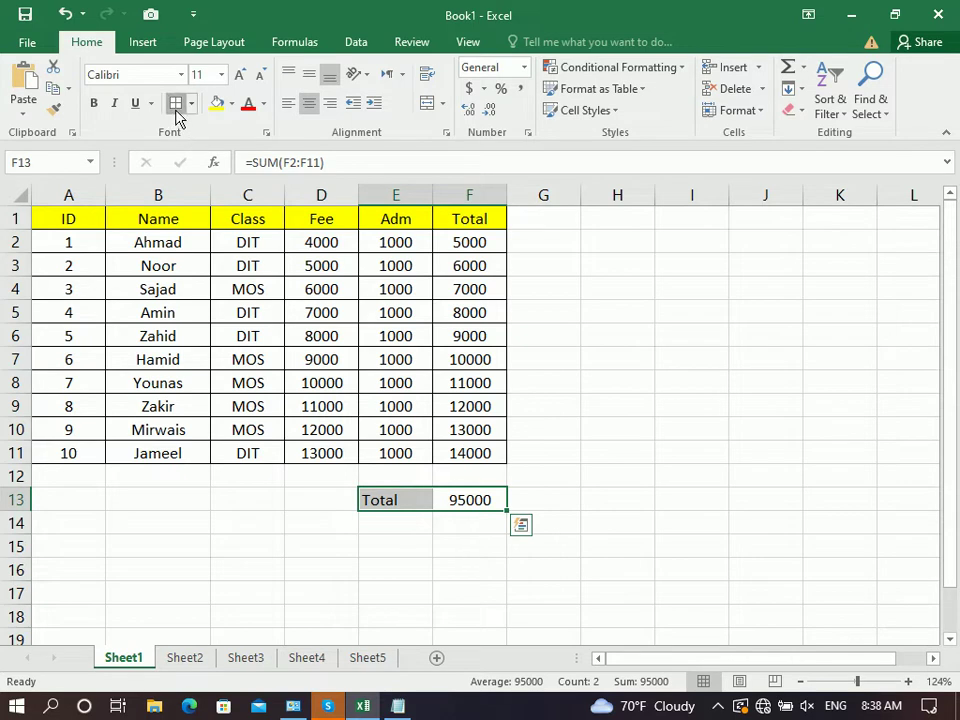
Format the total row E13:F13 as bold 14-pt Algerian with a light green fill
click(93, 103)
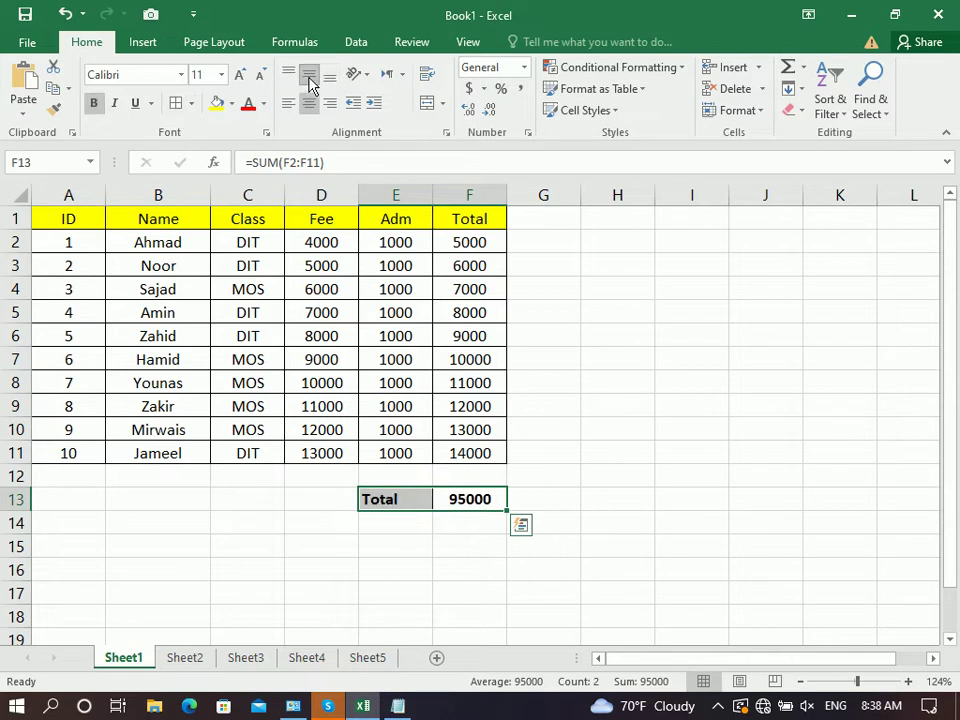
click(240, 73)
click(165, 75)
text(Algerian)
key(Return)
click(197, 75)
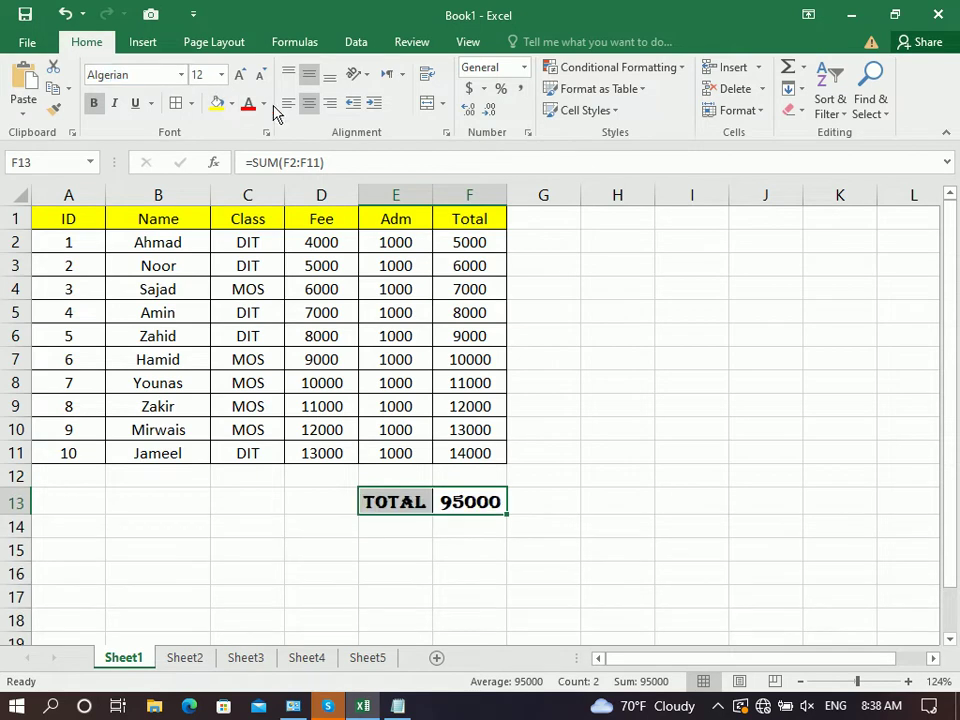
text(14)
key(Return)
drag(430, 205, 456, 193)
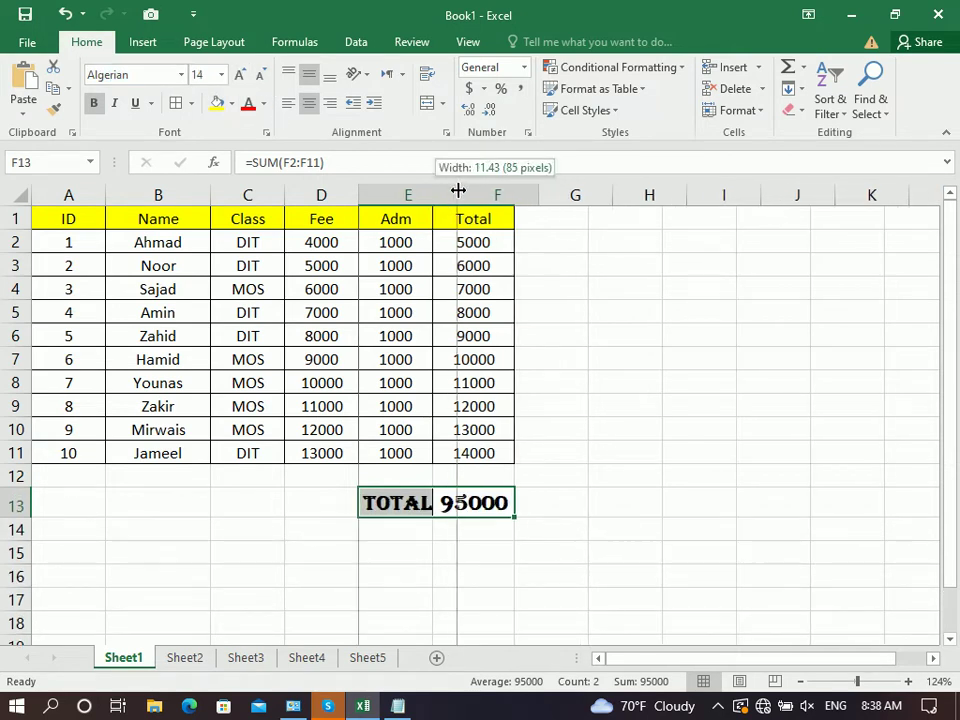
click(231, 103)
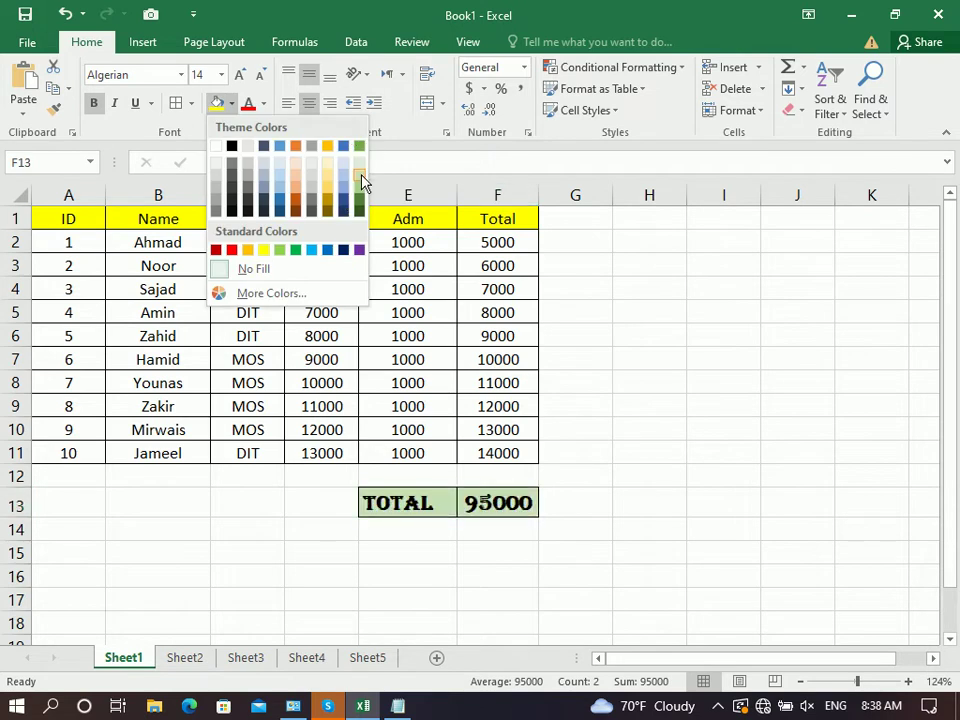
click(360, 176)
Widen the Total, Adm and Fee columns F, E and D
drag(539, 193, 608, 193)
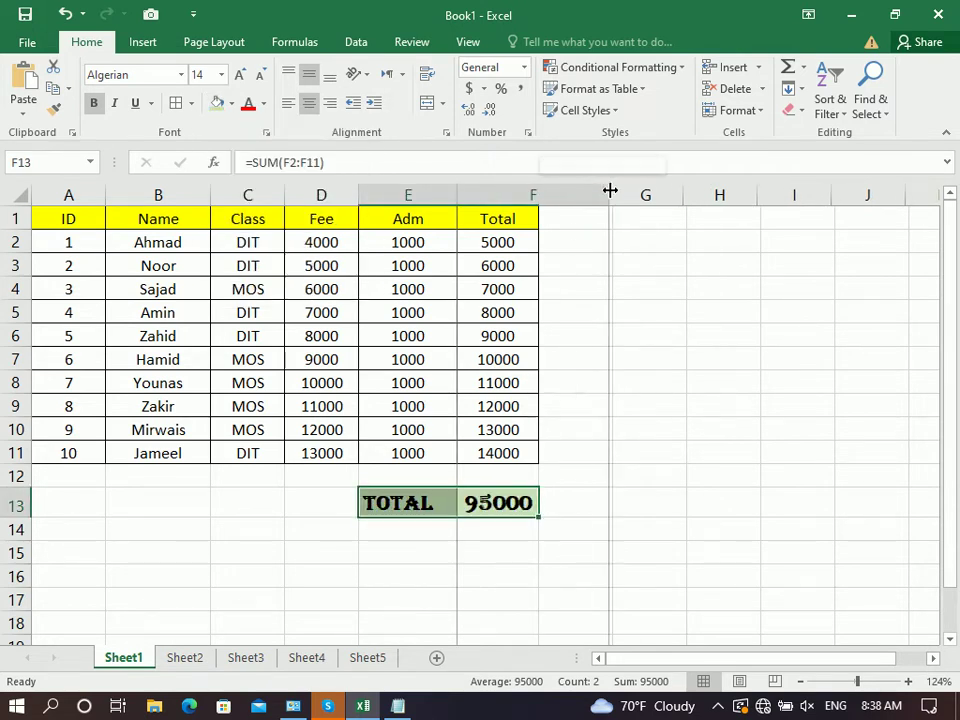
drag(457, 191, 487, 191)
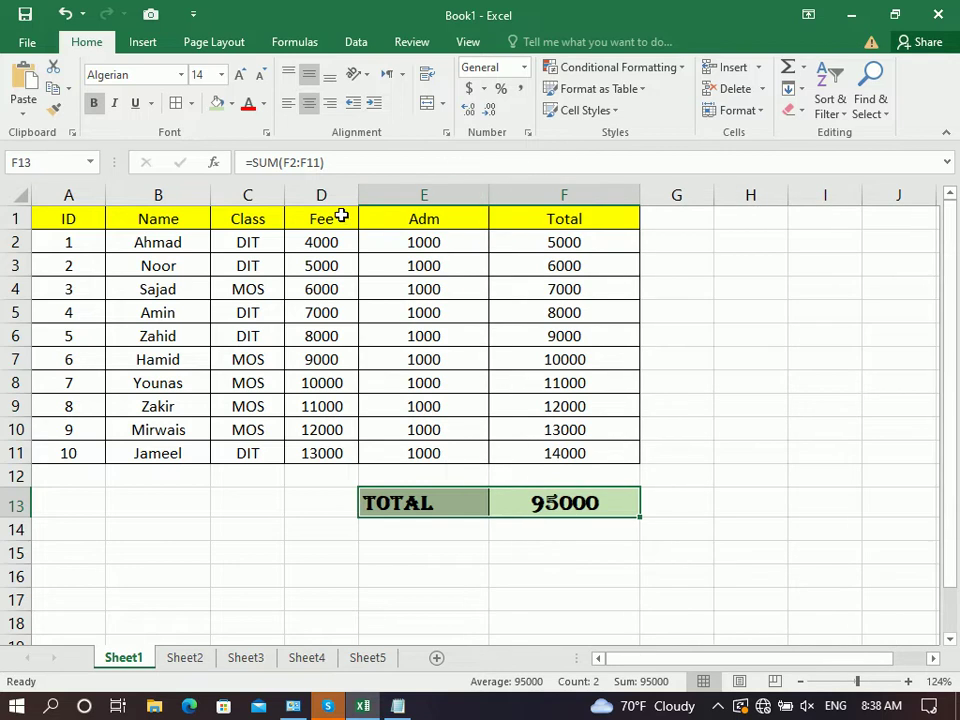
drag(358, 191, 403, 189)
drag(349, 242, 615, 446)
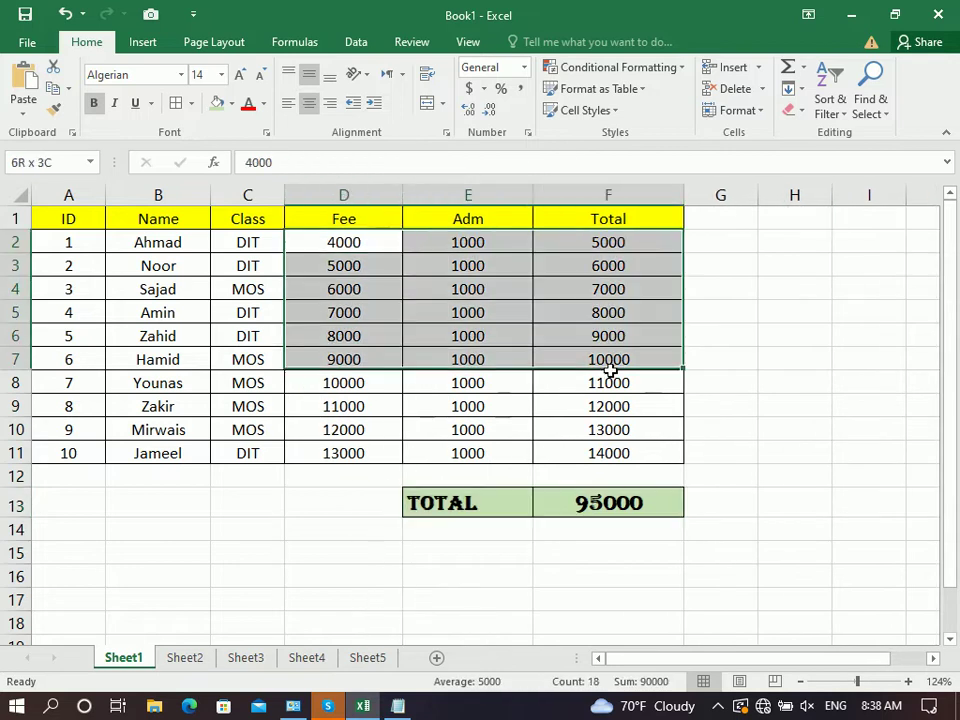
Apply dollar accounting format to the amounts D2:F11 and the grand total F13
click(483, 88)
click(548, 112)
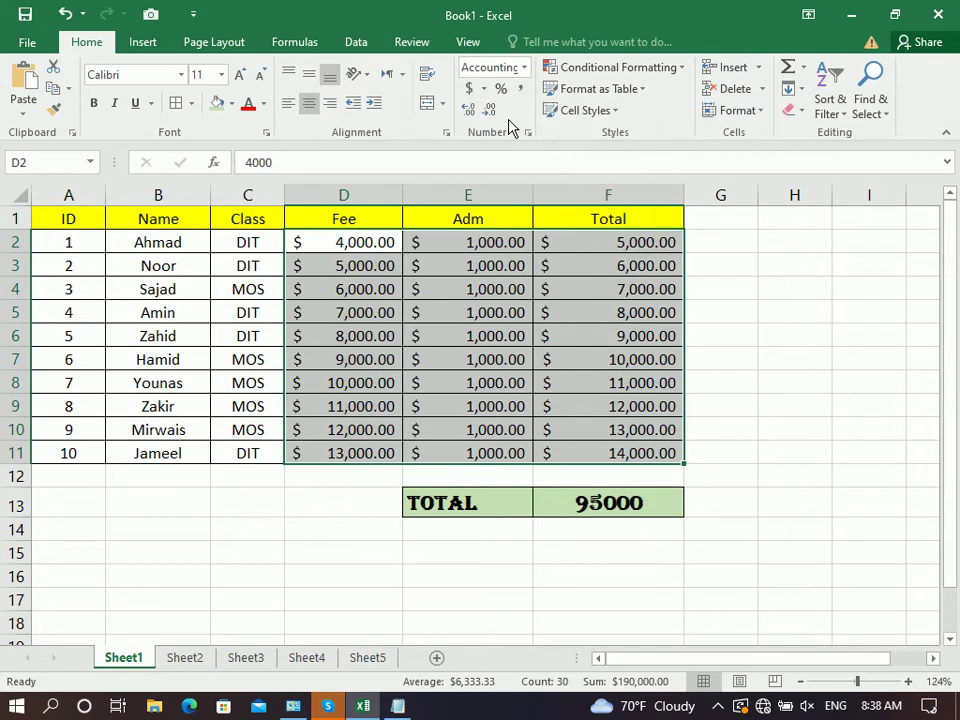
click(617, 498)
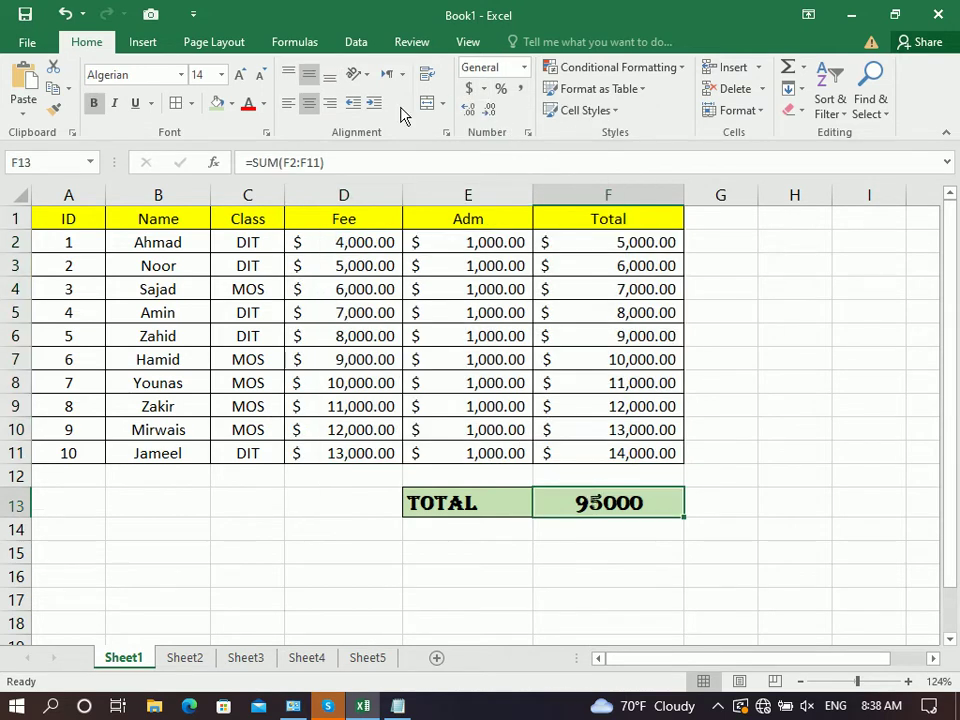
click(478, 90)
click(270, 550)
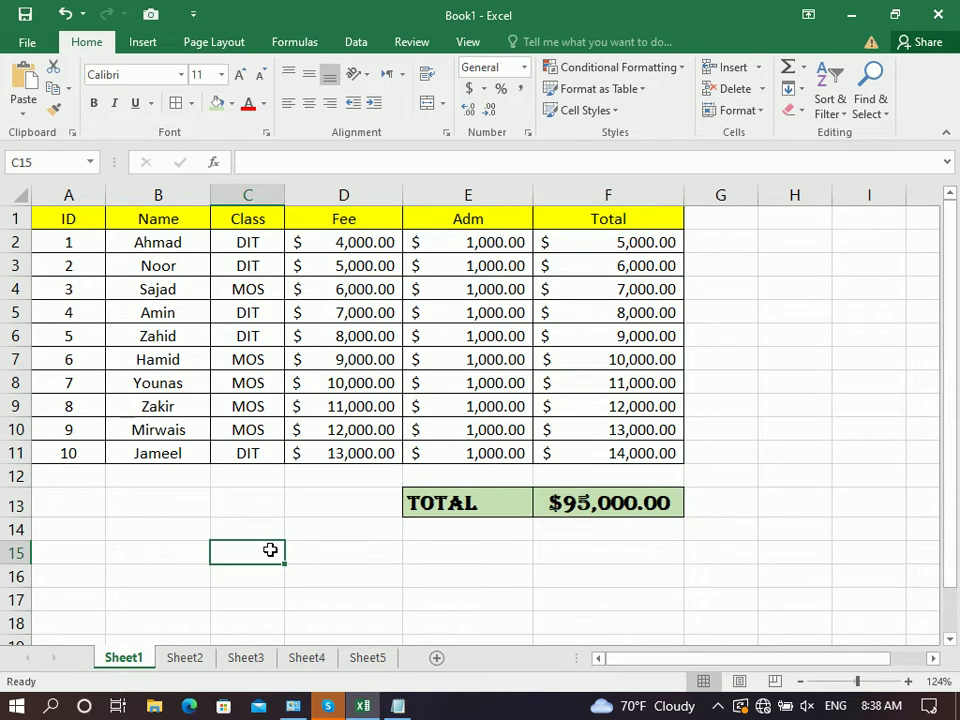
Fill the Total amounts F2:F11 light orange and set header row A1:F1 to size 14
drag(544, 249, 554, 458)
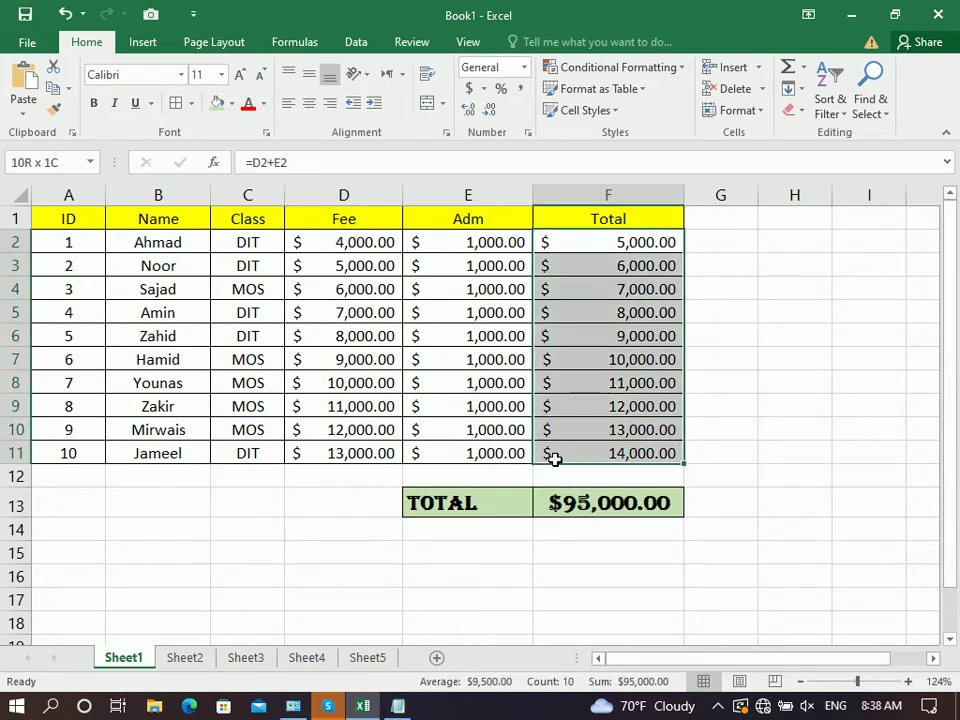
click(231, 103)
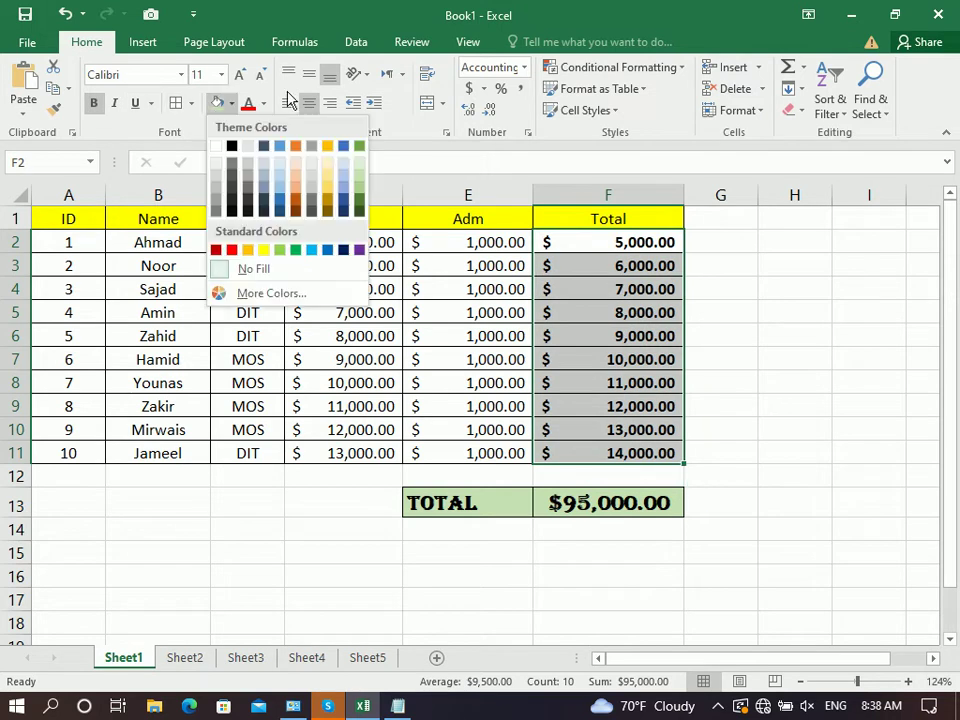
click(327, 169)
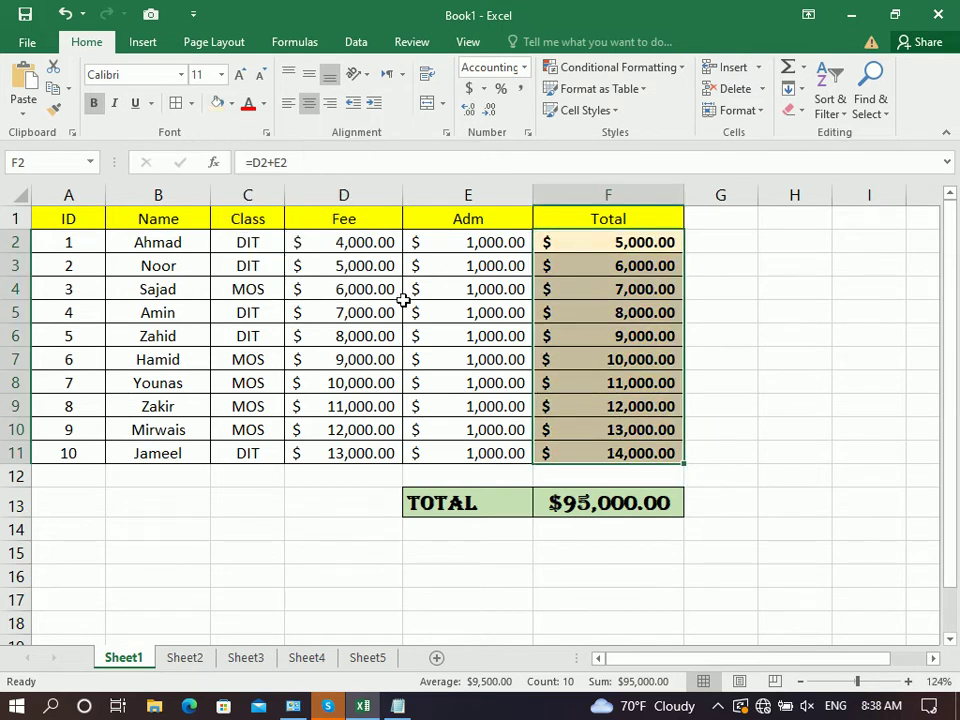
click(410, 380)
drag(598, 215, 50, 218)
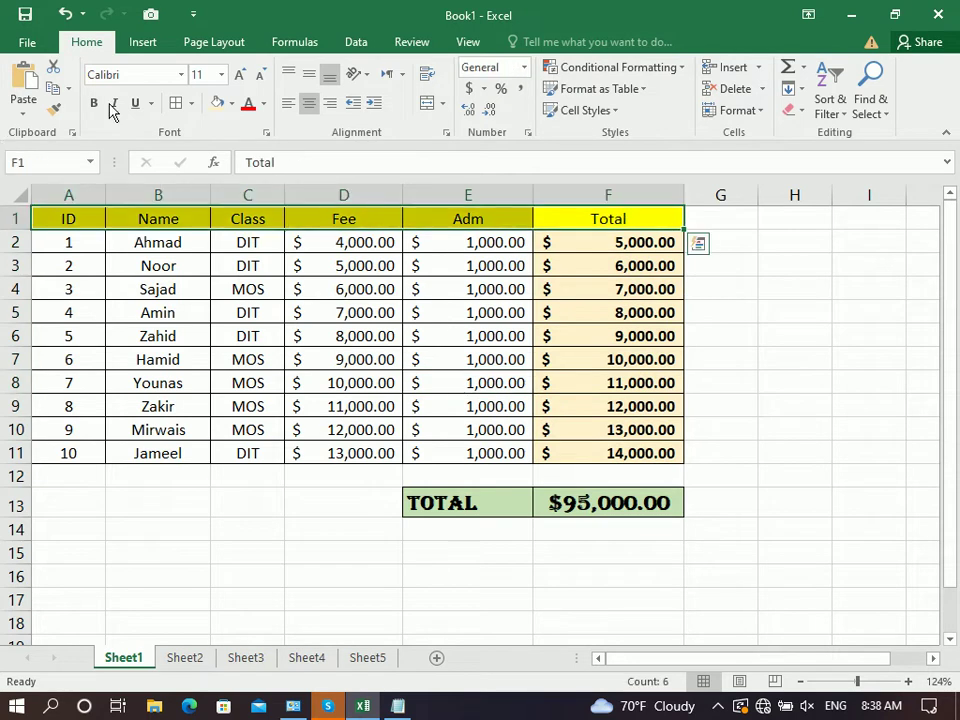
click(238, 76)
click(238, 76)
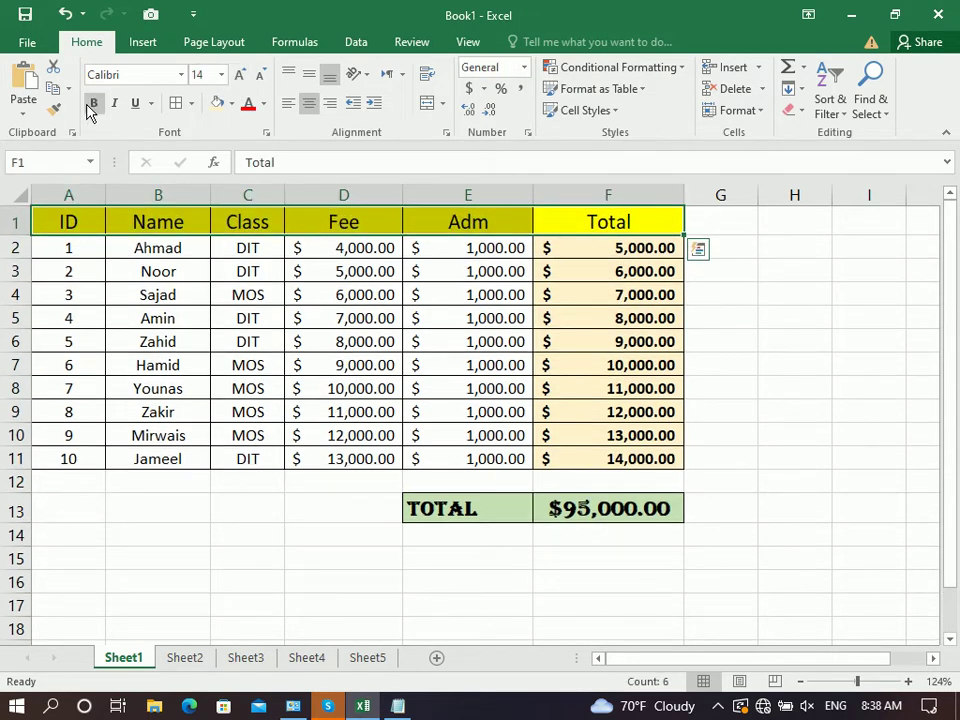
Cut the fee table from Sheet1, paste it into Sheet2 at A1, then undo the paste
click(173, 338)
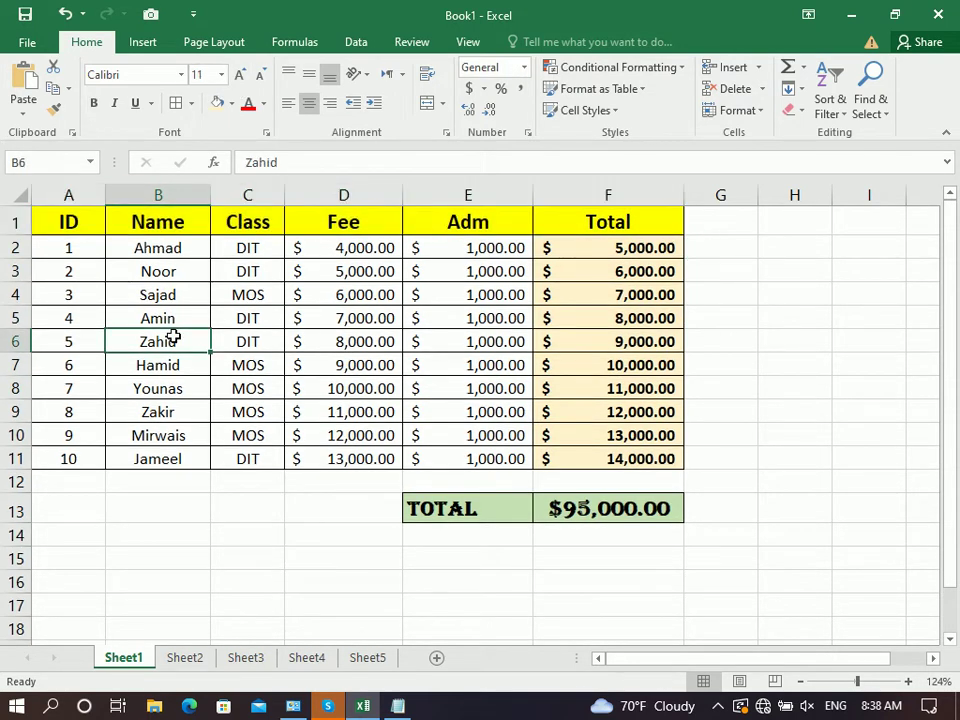
key(ctrl+a)
key(ctrl+q)
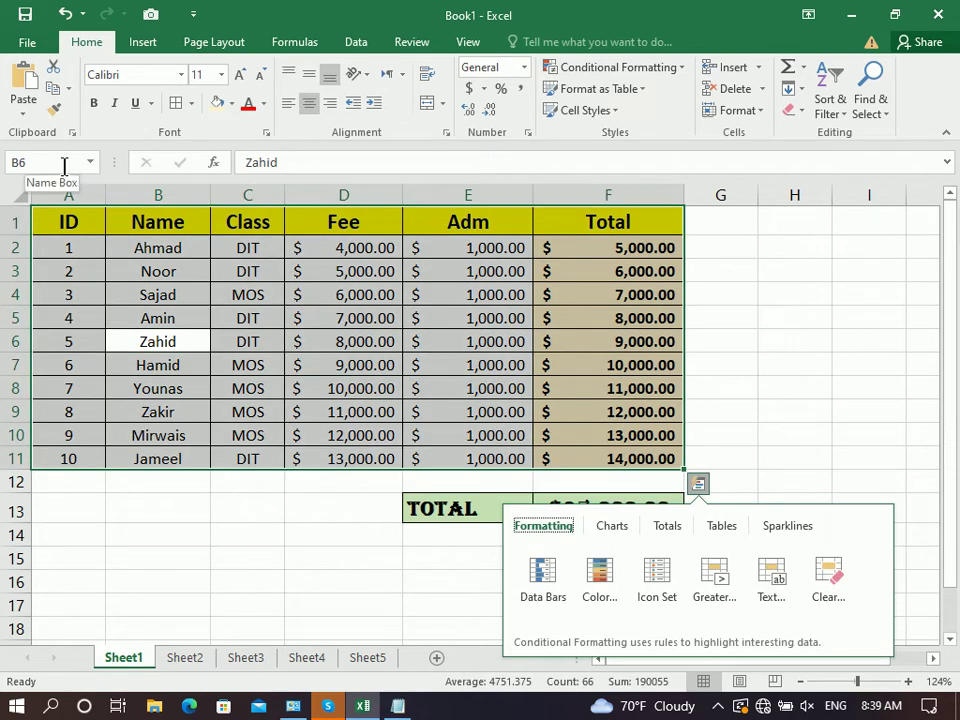
click(54, 72)
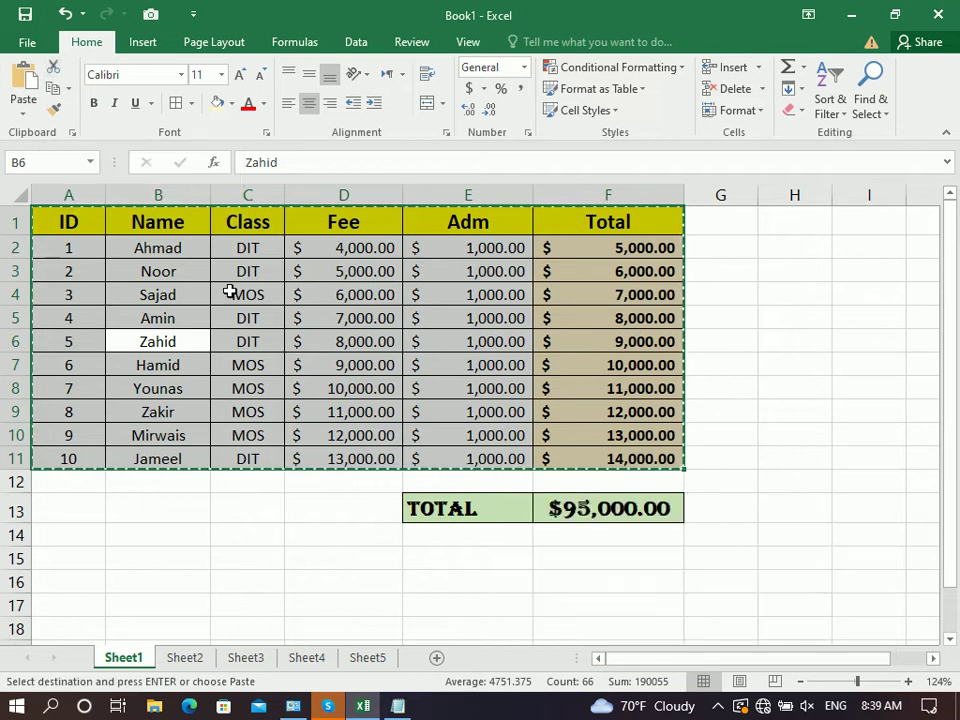
click(188, 660)
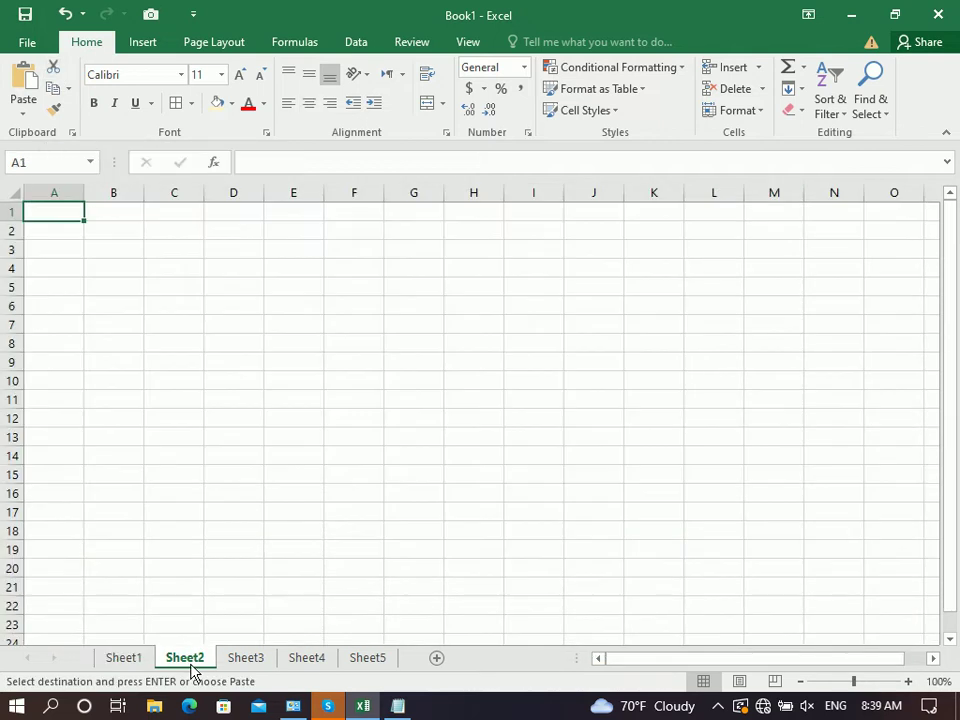
click(22, 80)
click(124, 660)
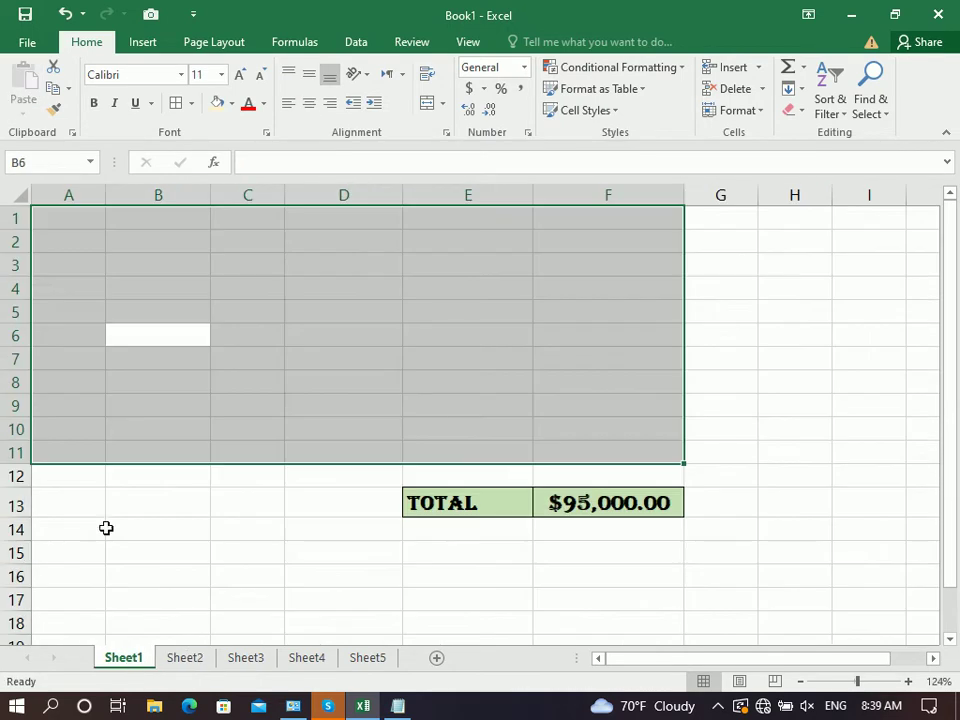
click(188, 638)
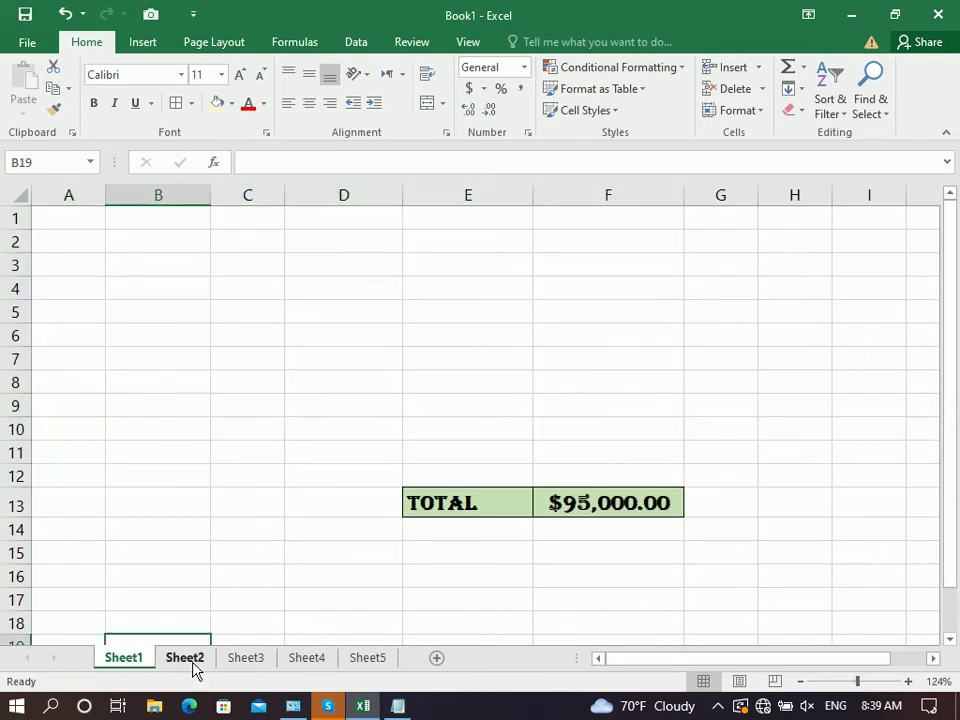
click(195, 668)
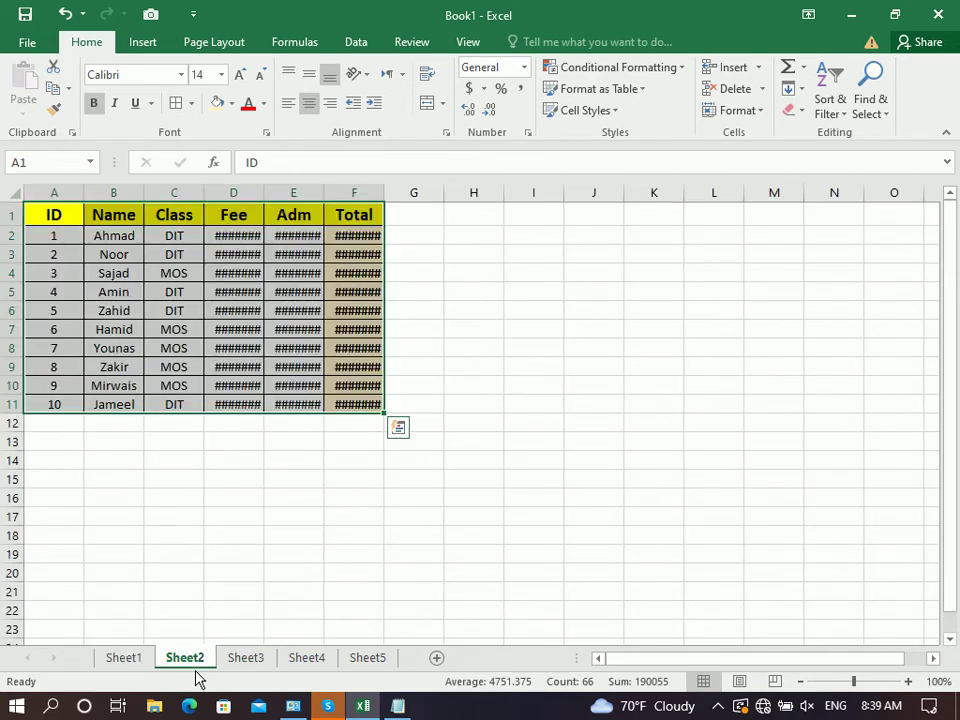
key(ctrl+z)
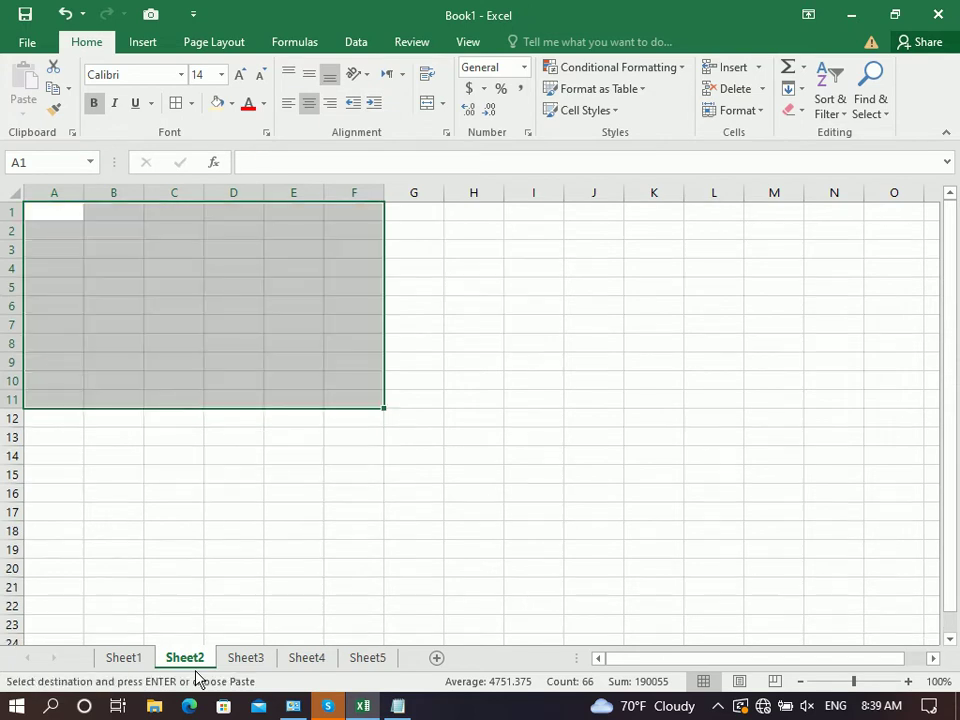
Copy the fee table into Sheet2, undo the paste, and end on Sheet2
click(136, 662)
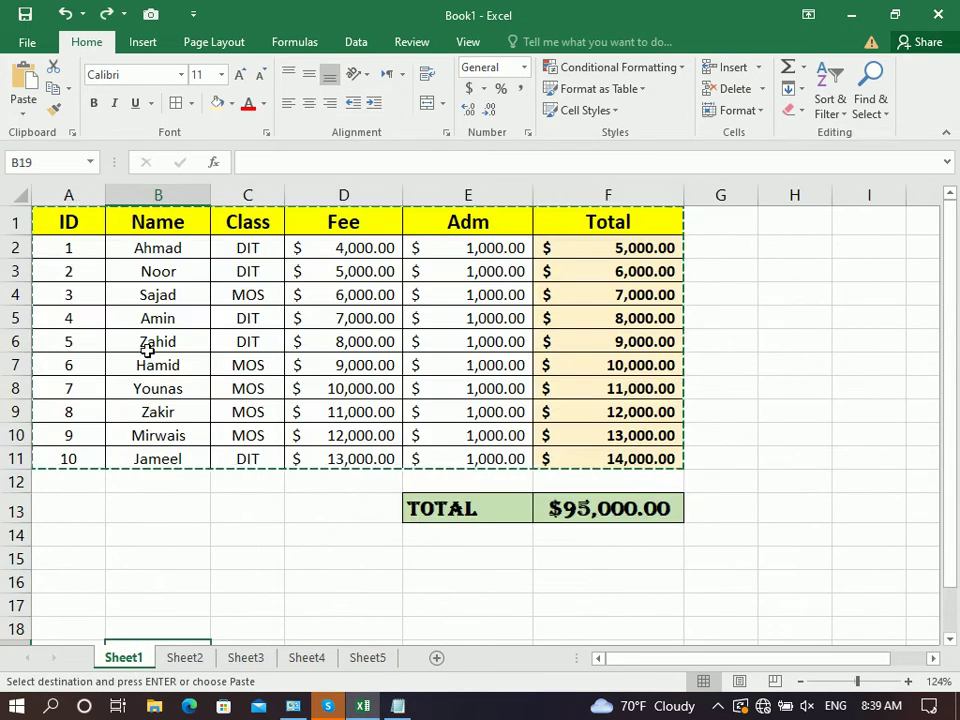
click(130, 317)
key(ctrl+a)
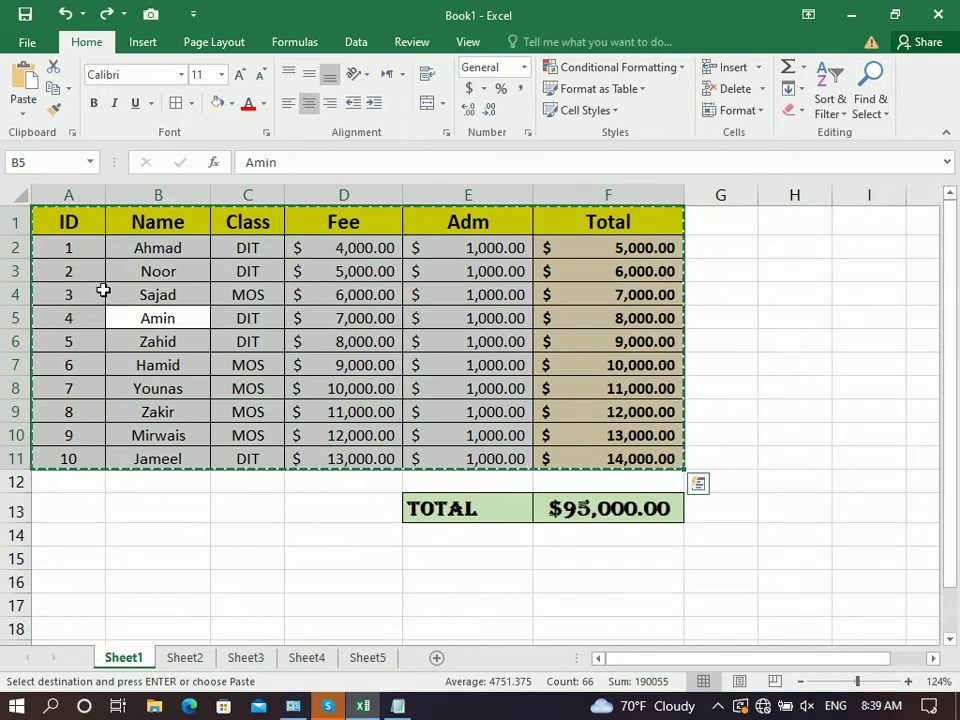
click(55, 90)
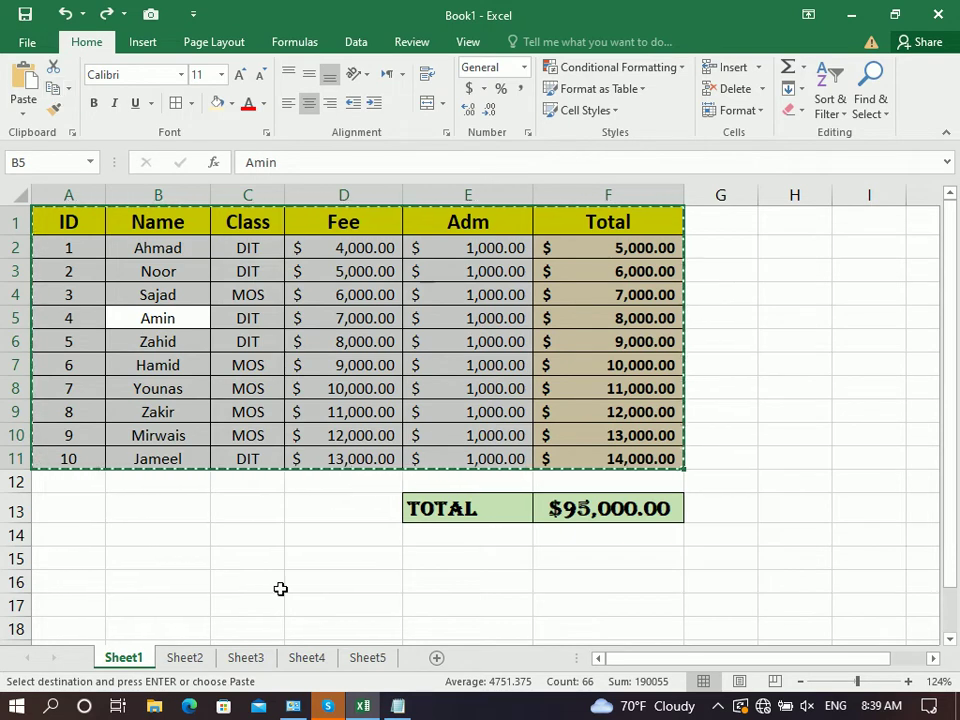
click(193, 660)
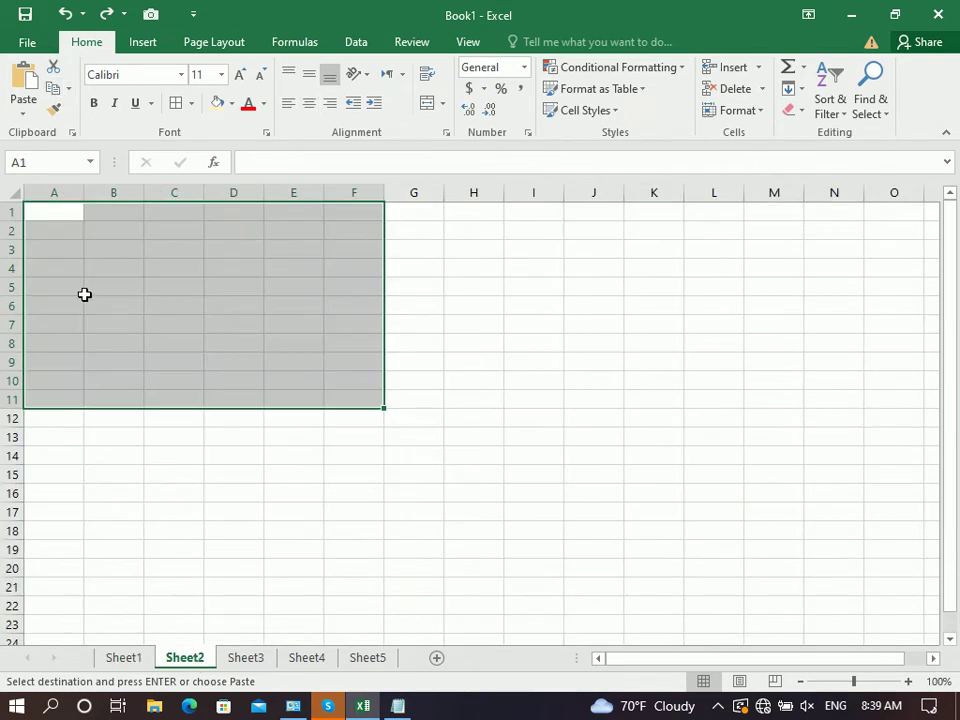
click(25, 80)
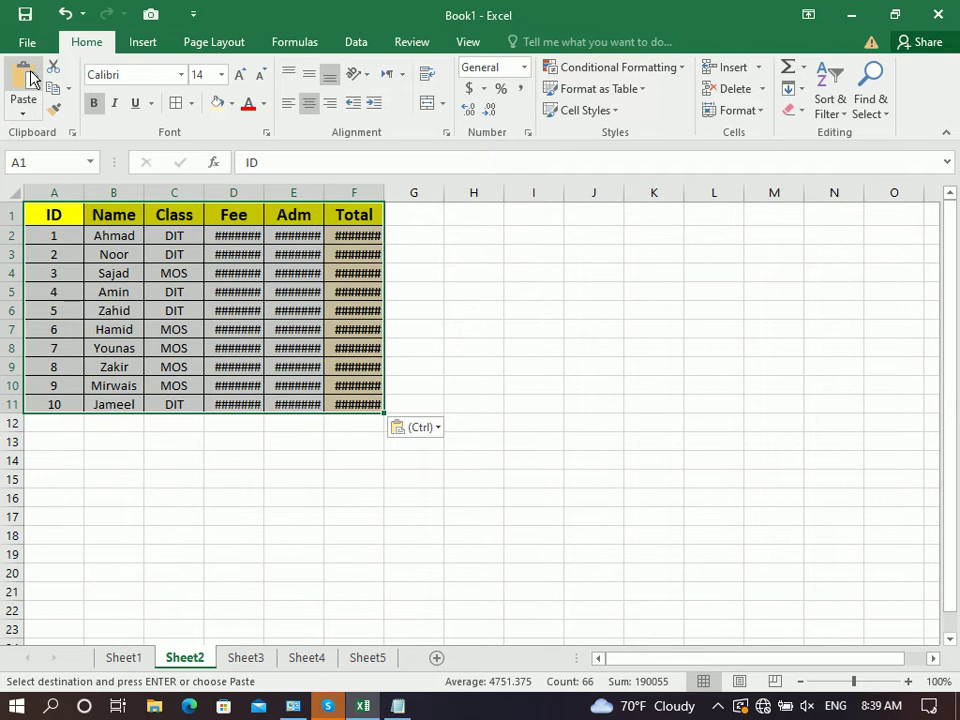
click(135, 664)
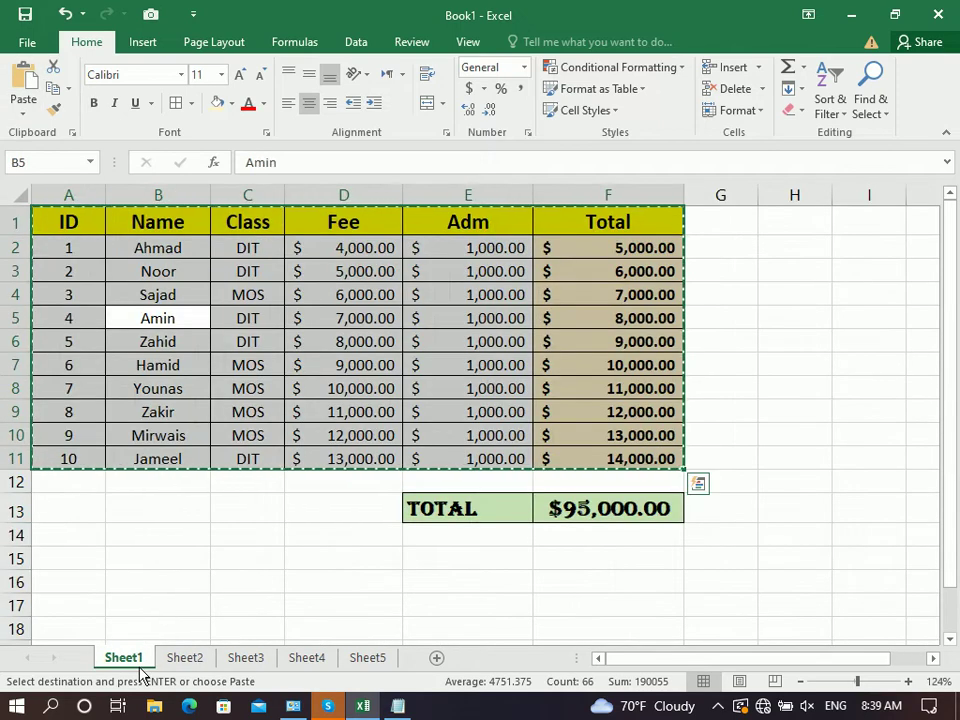
click(182, 660)
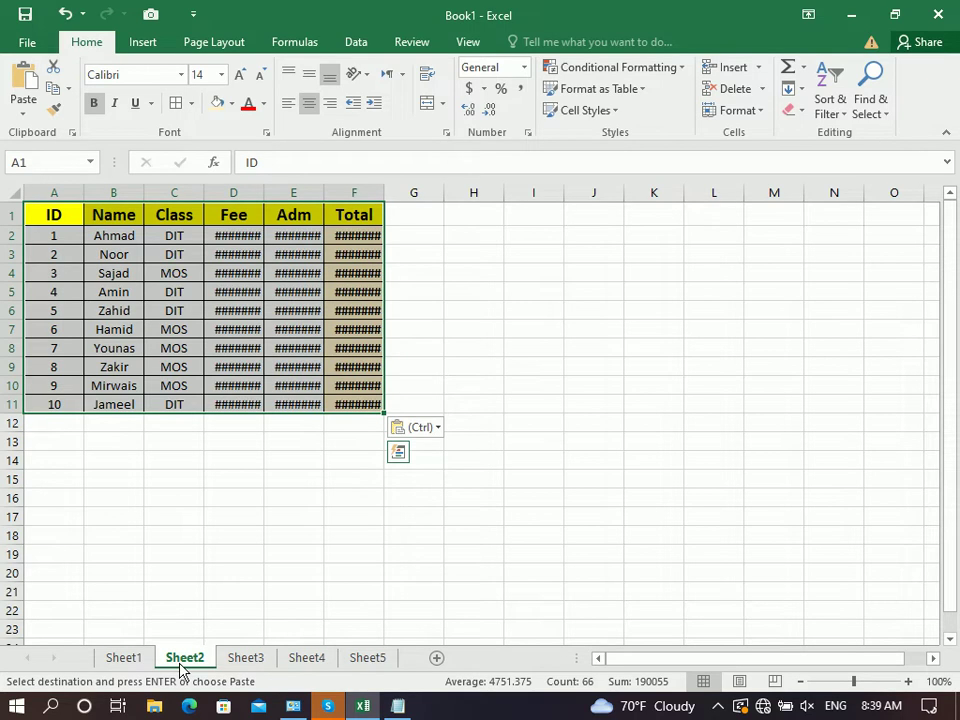
key(ctrl+z)
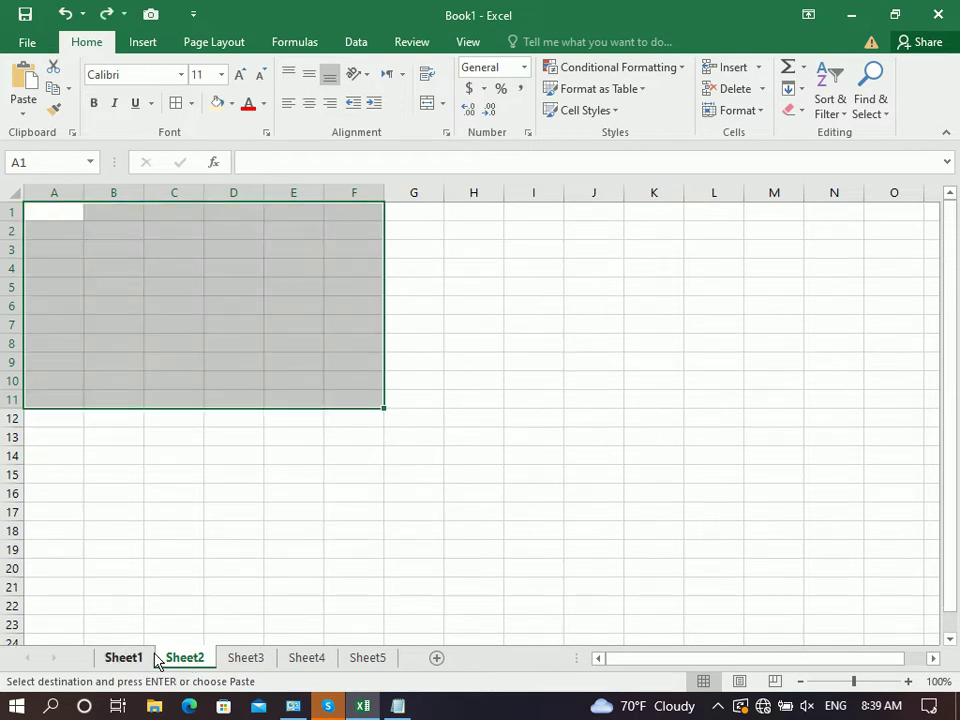
click(150, 660)
click(184, 660)
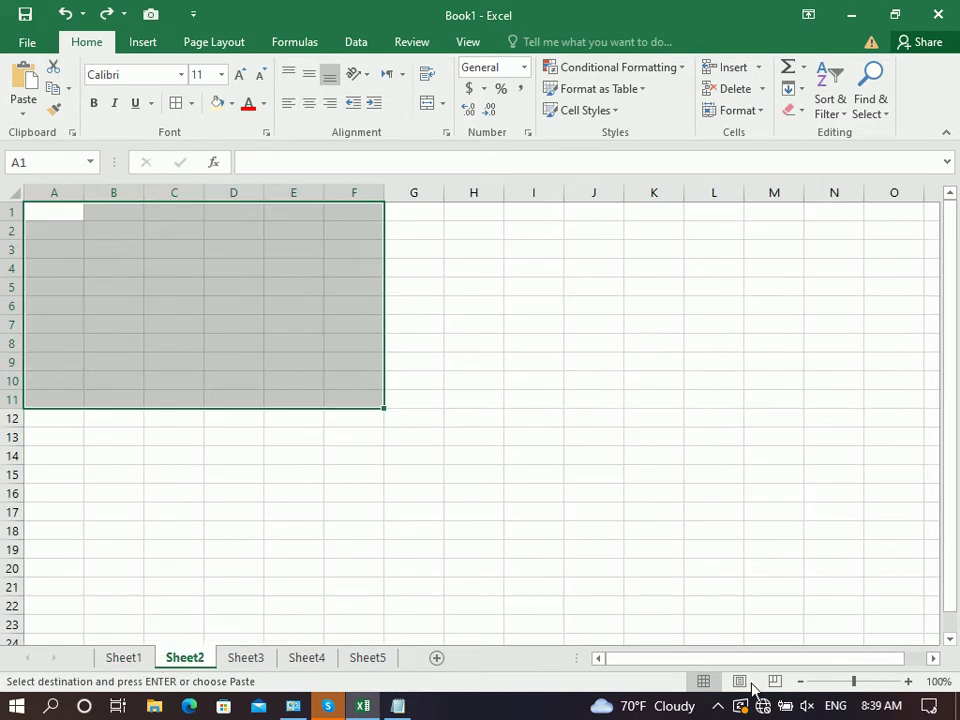
Enter the headings ID, Employee, Post, Salary, Bonus and Total in A1:F1
click(864, 681)
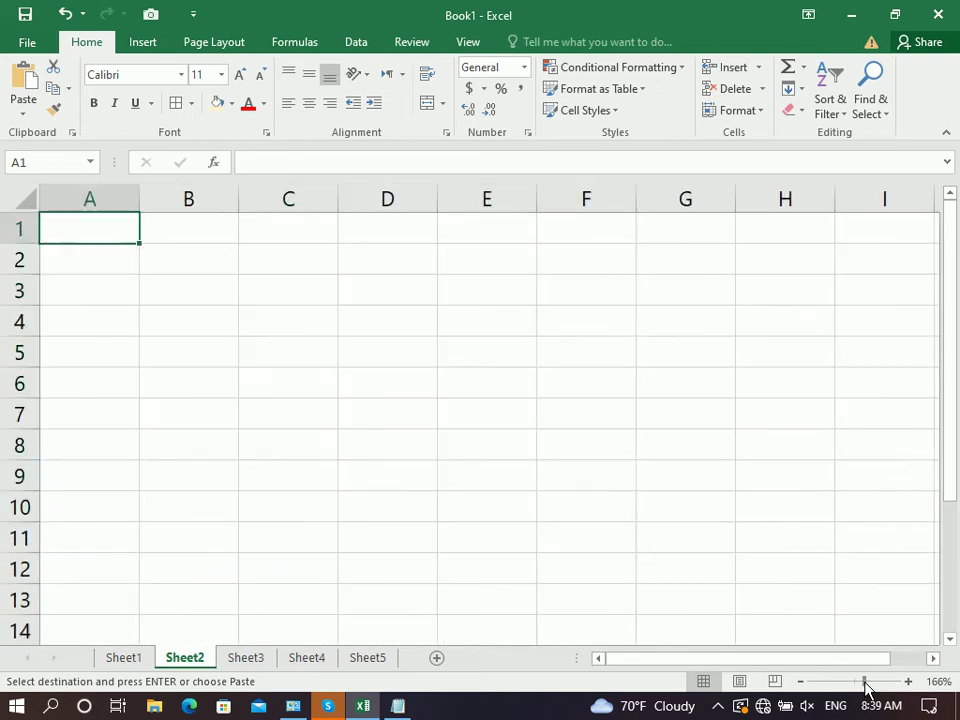
text(ID)
key(Tab)
text(Employee)
key(Tab)
text(Post)
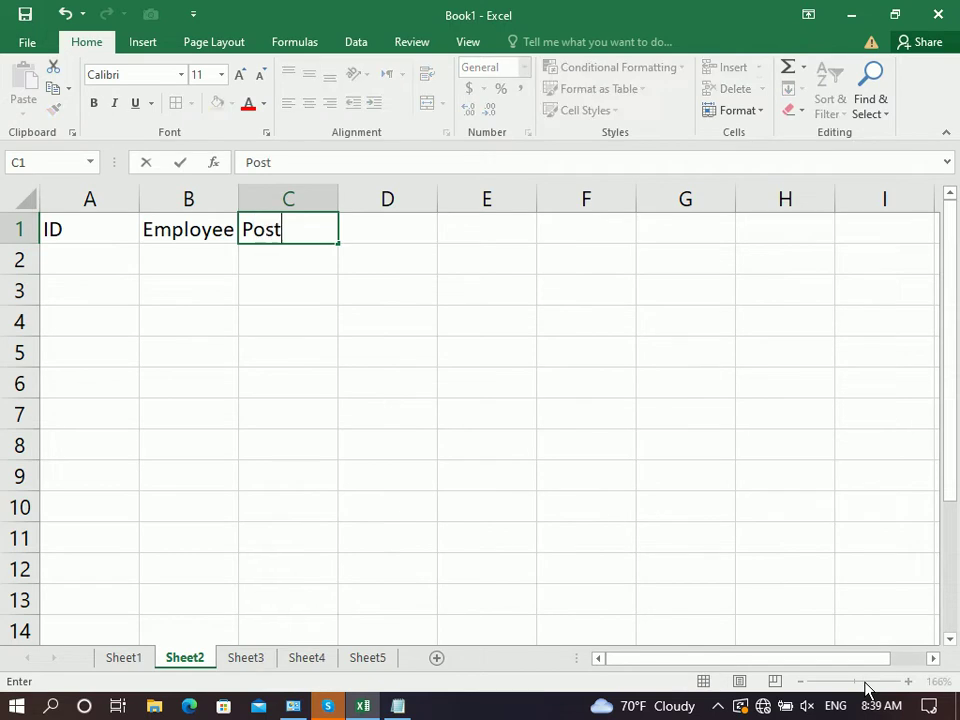
key(Tab)
key(Tab)
key(shift+Tab)
text(sALARY)
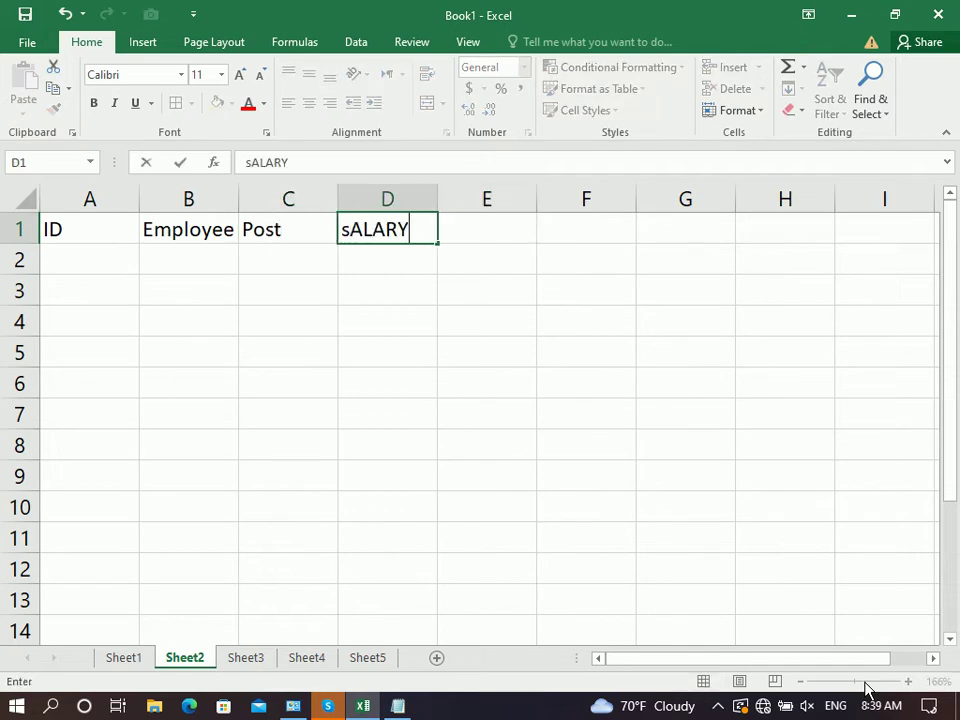
key(Tab)
text(Bonus)
key(Tab)
text(Tot)
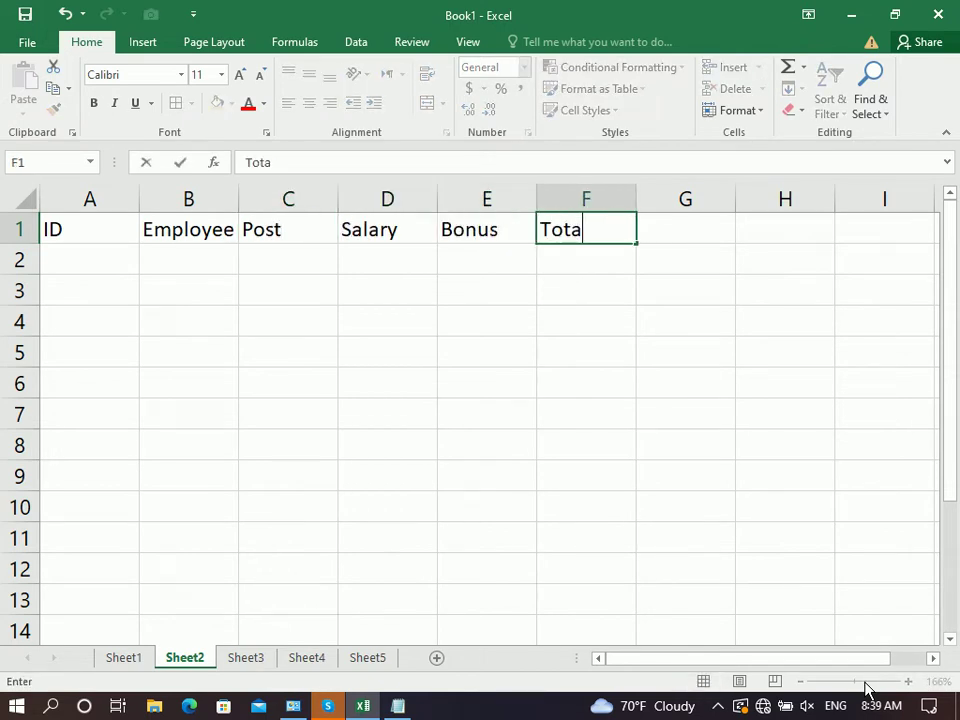
text(al)
key(Return)
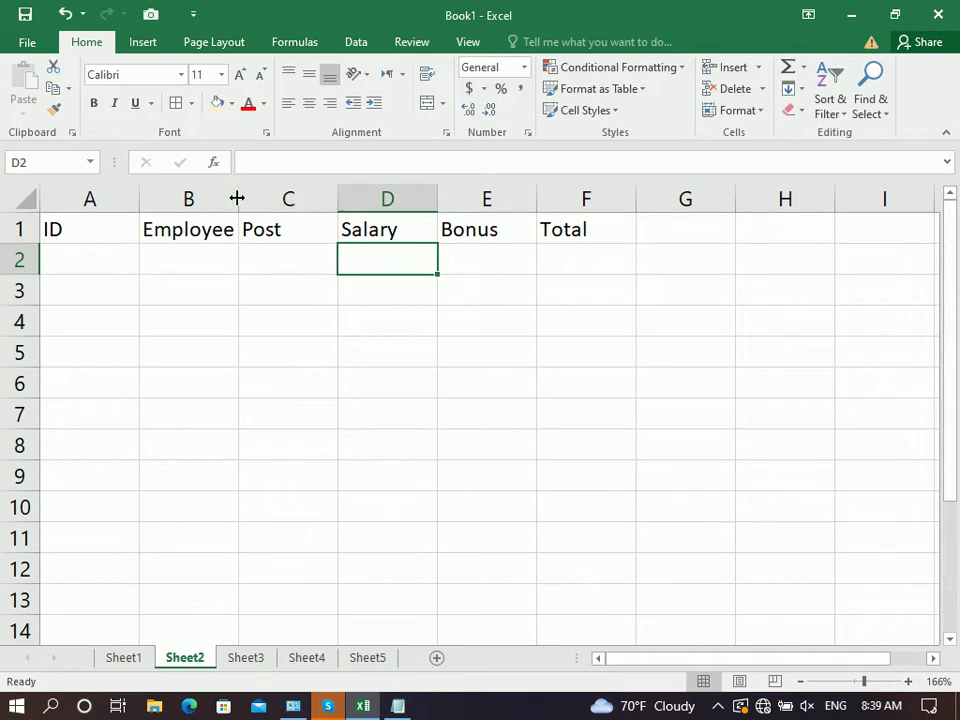
Center and bold the header row, widening the Employee and Salary columns
drag(239, 199, 275, 199)
drag(620, 229, 60, 229)
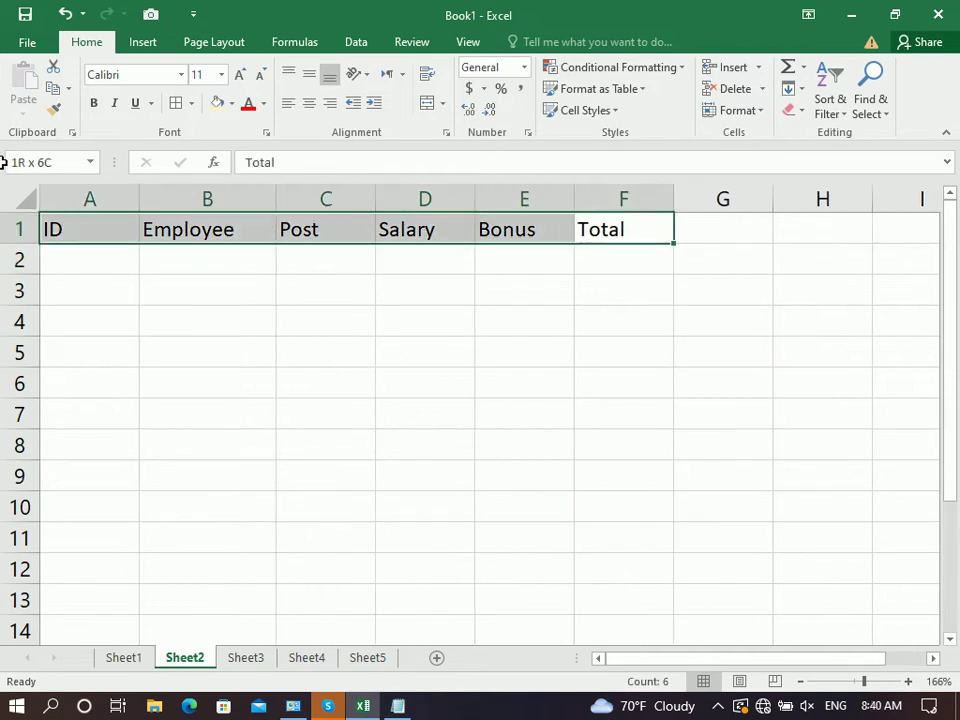
click(309, 103)
click(309, 74)
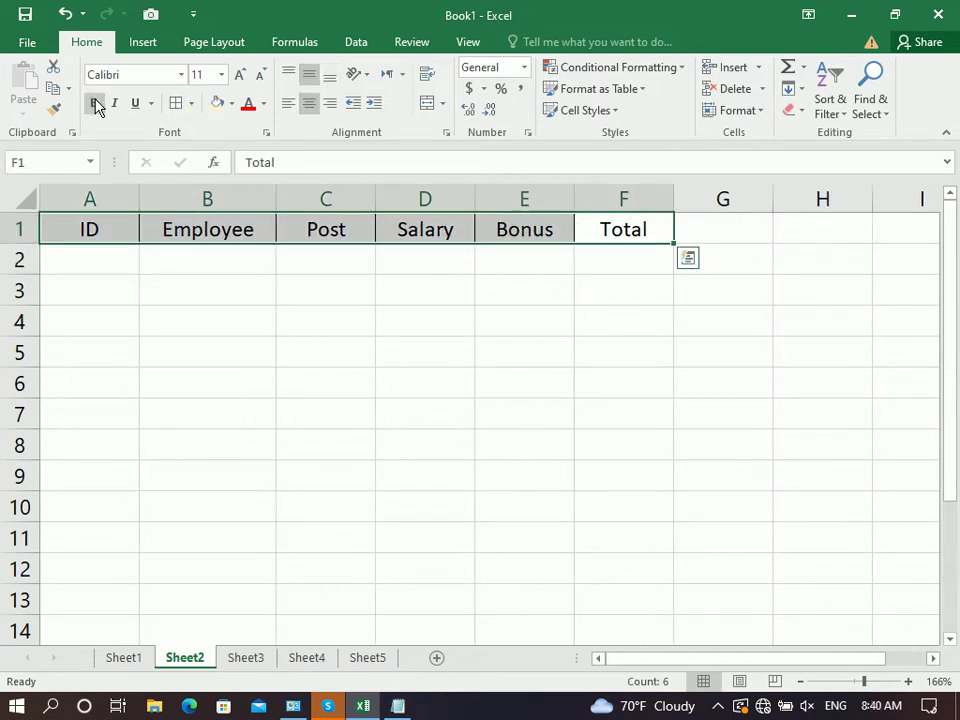
click(94, 103)
drag(467, 198, 487, 198)
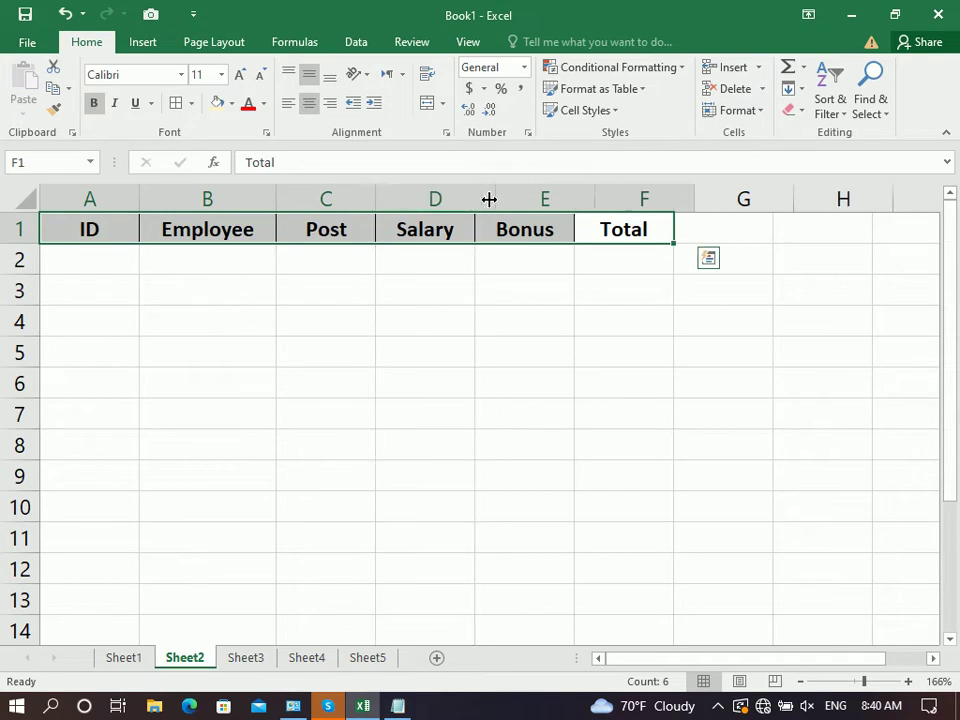
click(300, 287)
Enter the IDs 1 through 6 in A2:A7
click(77, 262)
text(1 2 3 4 5)
key(Return)
text(6)
key(Return)
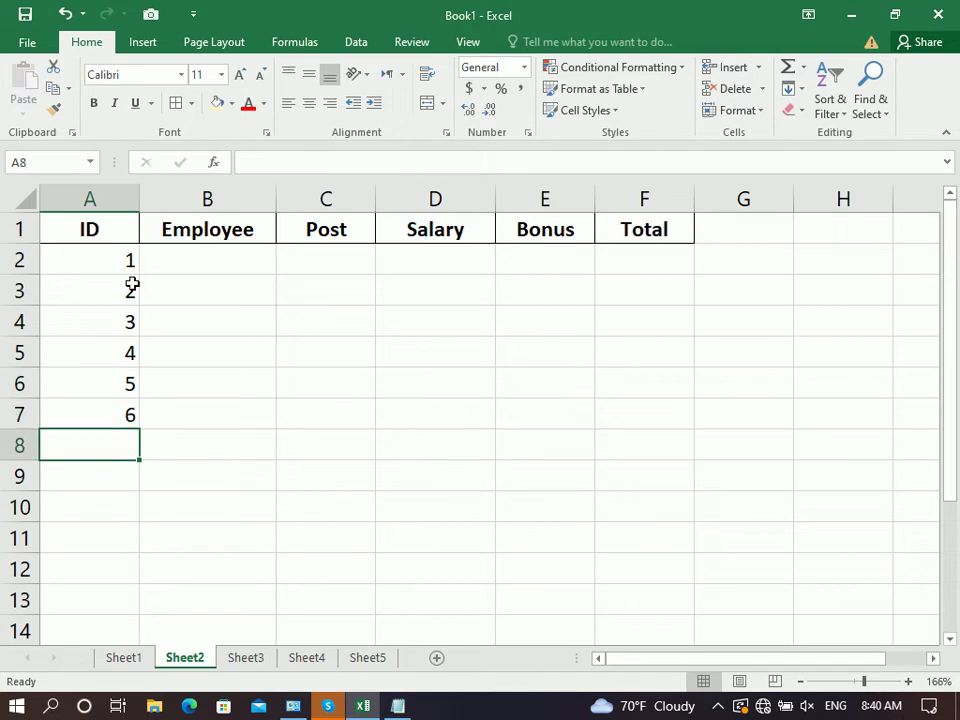
click(206, 270)
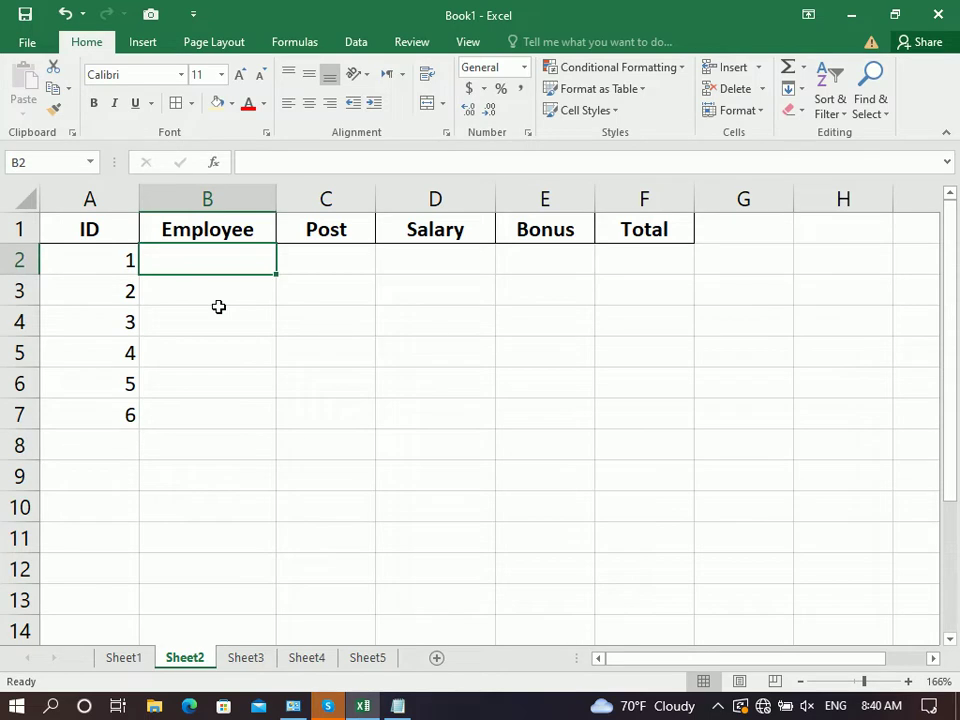
Enter the six employee names in B2:B7
text(Hamid)
key(Return)
text(Haroon)
key(Return)
text(Hama)
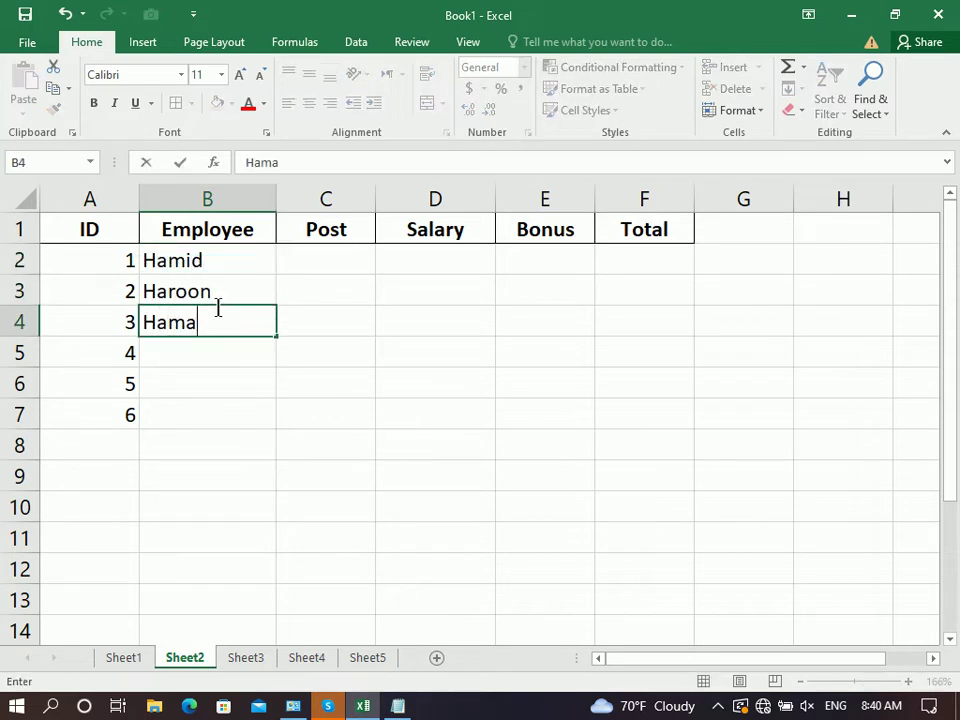
text(za)
key(Return)
text(Abdullah)
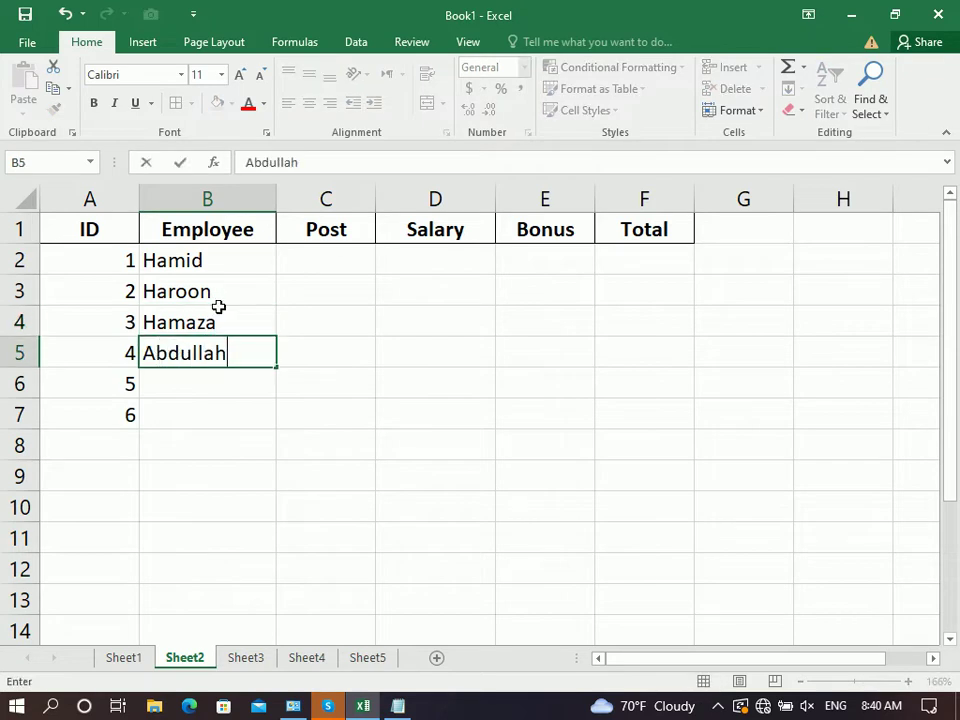
key(Return)
text(Sami)
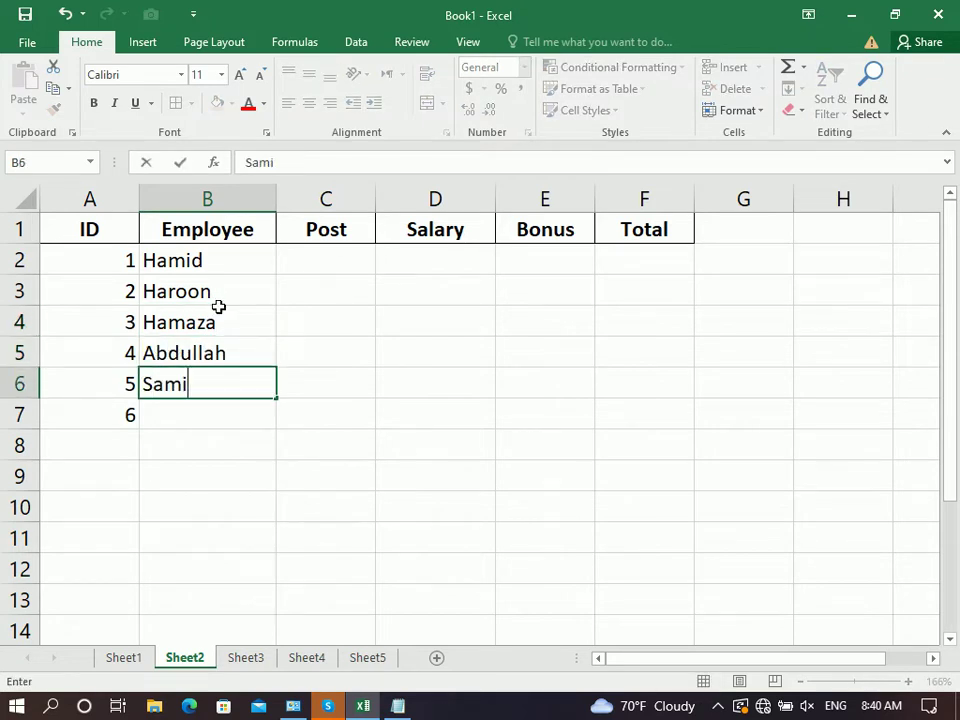
key(Return)
text(ZAKIR)
key(Tab)
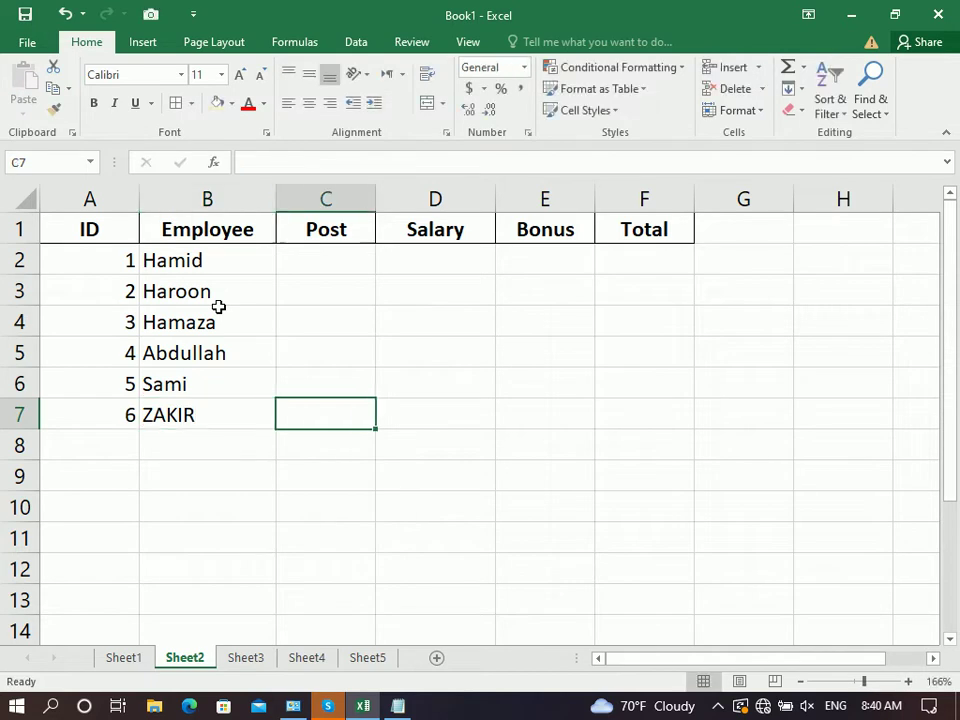
Enter the posts Director, Admin, Finance, Clerk, Driver and Cook in C2:C7
key(ctrl+Up)
click(320, 259)
text(dIRECTOR)
key(Return)
text(Admin)
key(Return)
text(FInance)
key(Return)
text(Clerjk)
key(BackSpace)
key(BackSpace)
text(k)
key(Return)
text(Driver)
key(Return)
text(Cook)
key(Tab)
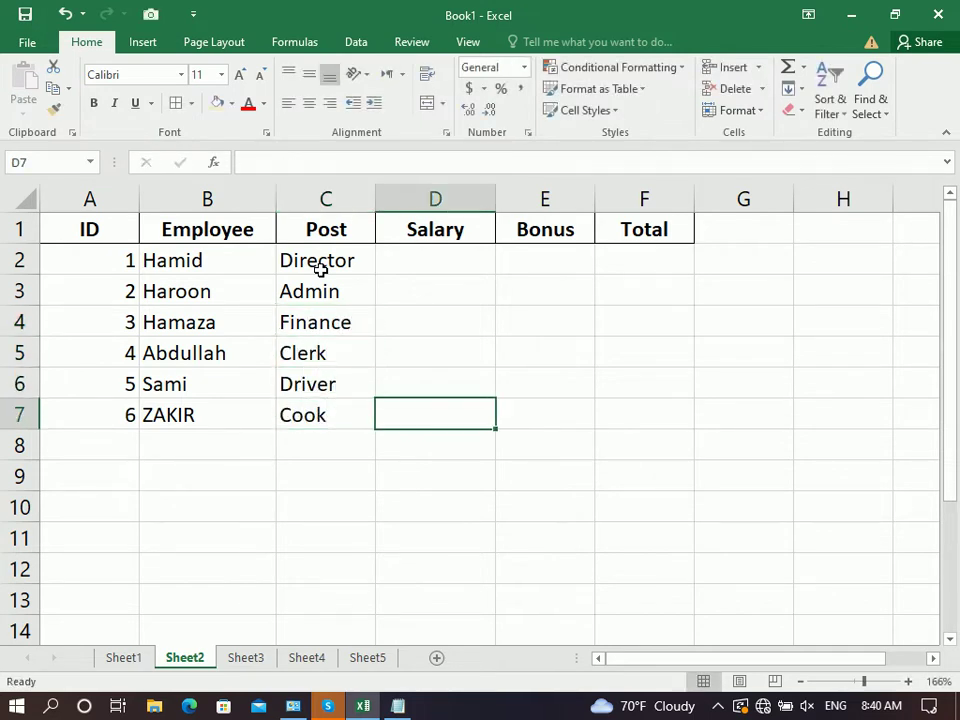
Enter salaries 4000 and 5000 and extend the series to 9000 down D2:D7
click(381, 264)
text(400)
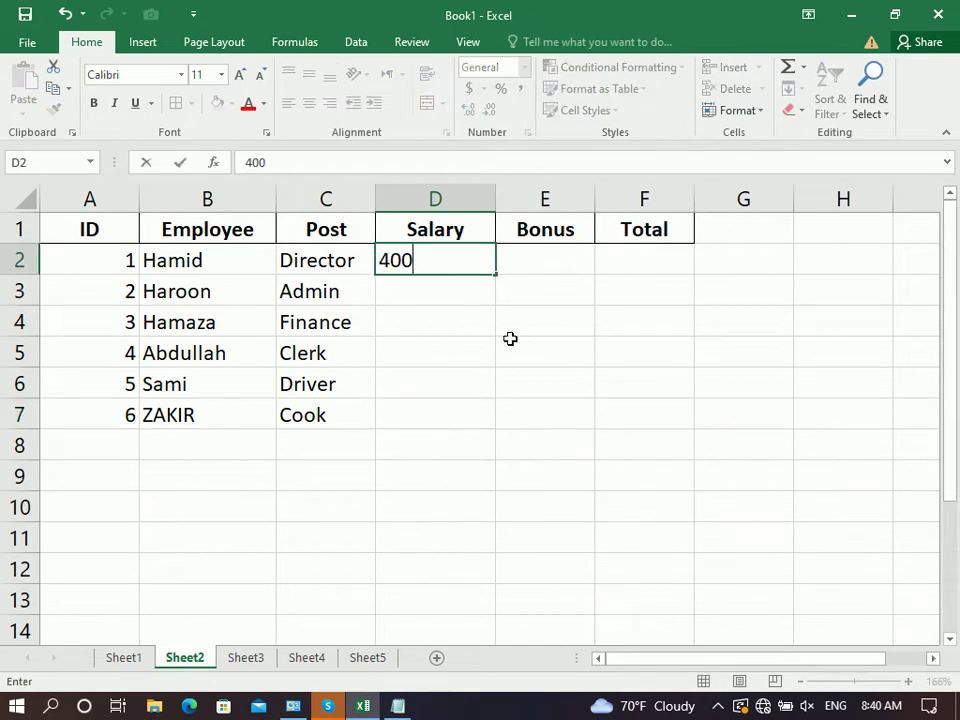
text(0)
key(Return)
text(5000)
key(Return)
drag(465, 259, 497, 432)
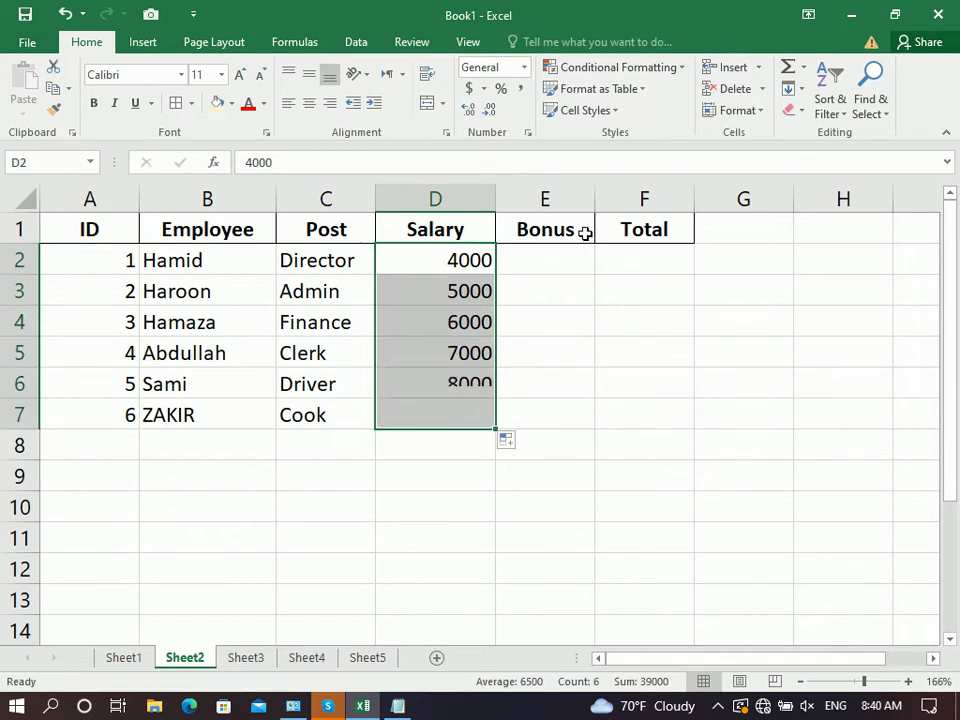
Fill the Bonus column E2:E7 with 100, then return to Sheet1
click(542, 265)
text(100)
key(Return)
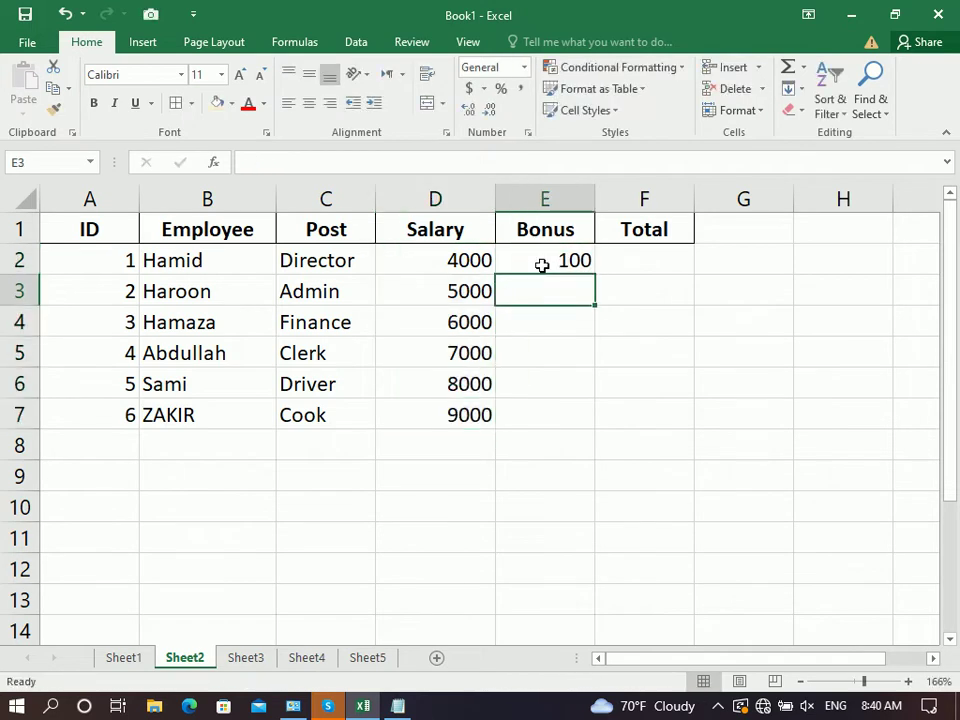
drag(542, 264, 536, 423)
key(ctrl+d)
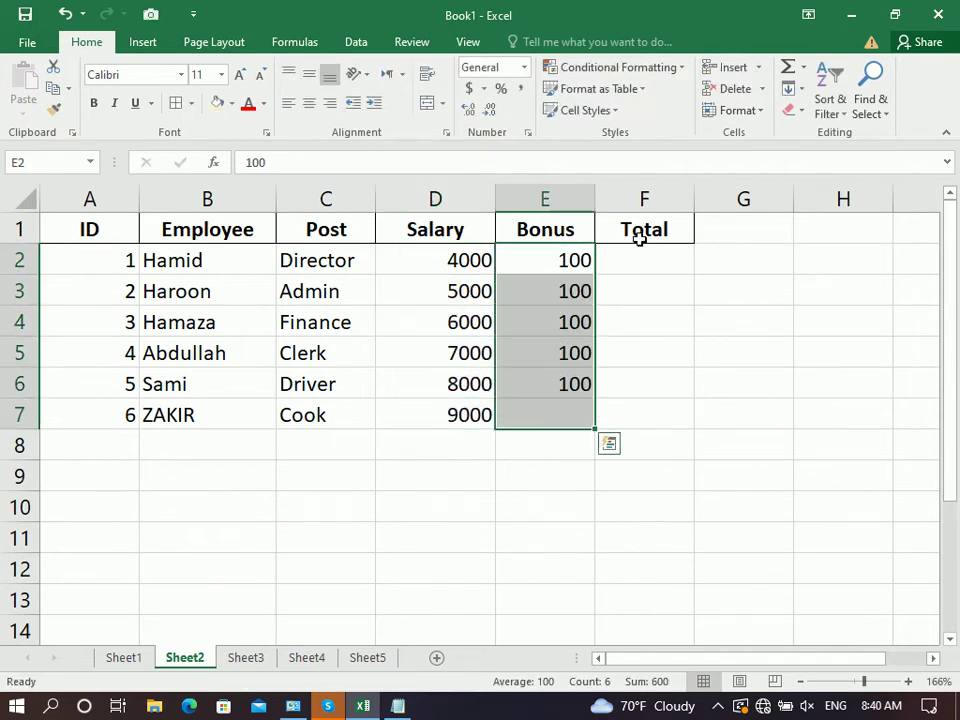
click(662, 255)
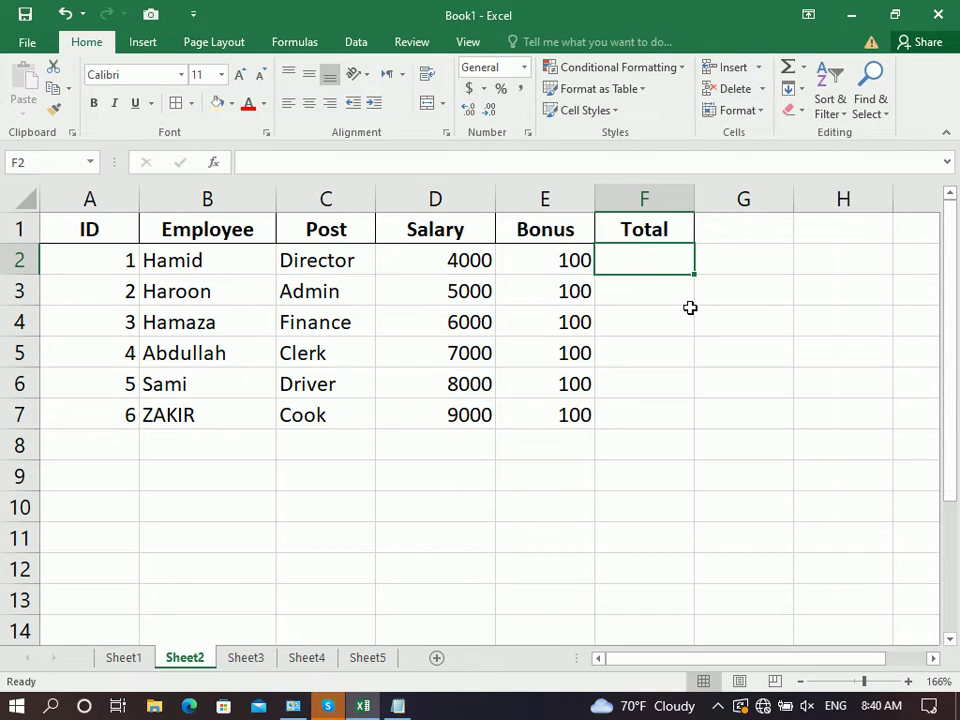
click(124, 657)
Format-paint Sheet1's fee table A1:F11 onto Sheet2's employee table A1:F7, then return to Sheet1
key(ctrl+a)
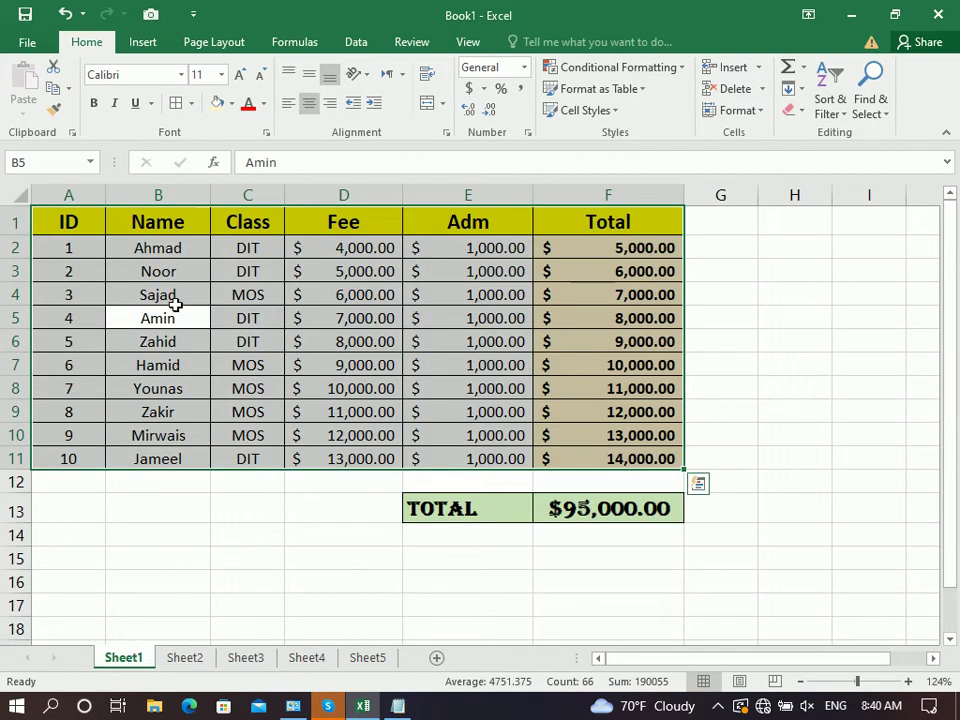
drag(88, 226, 645, 198)
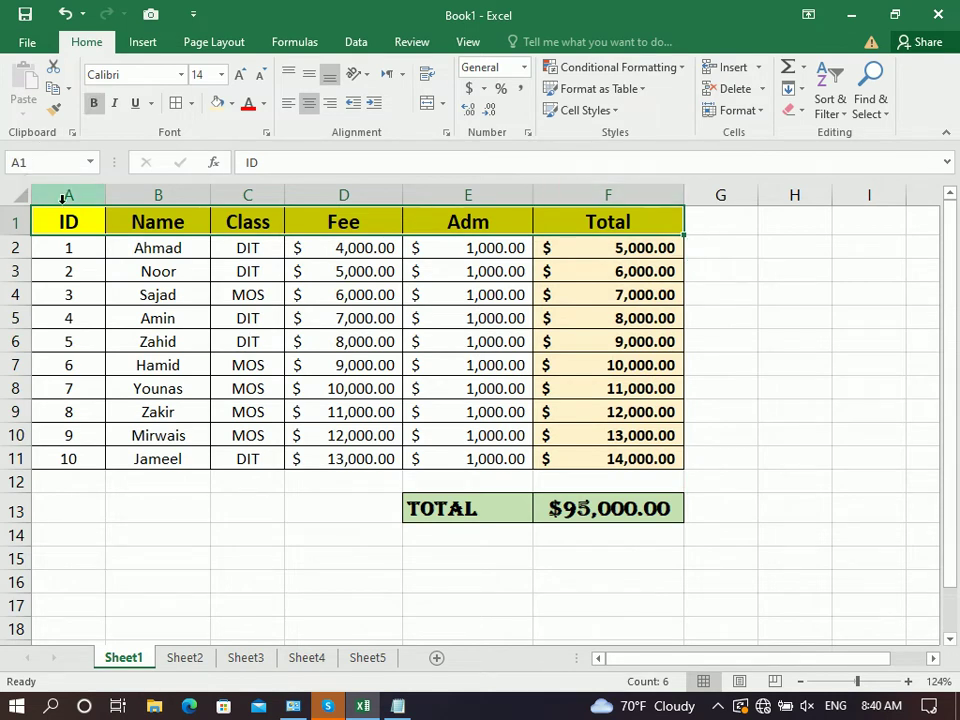
drag(85, 220, 568, 452)
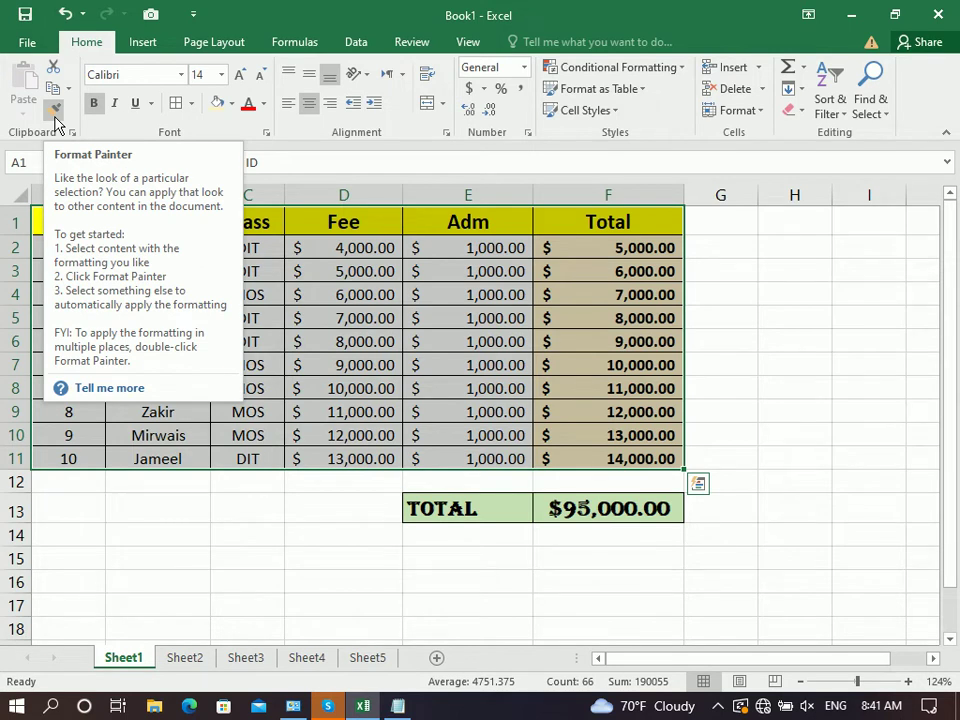
click(55, 115)
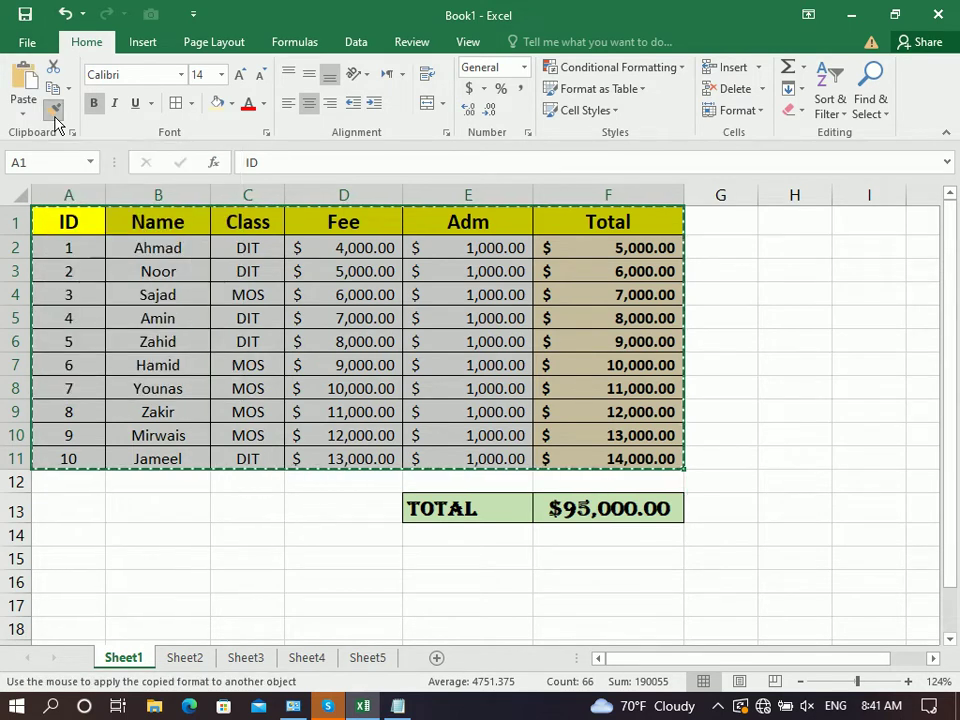
click(190, 660)
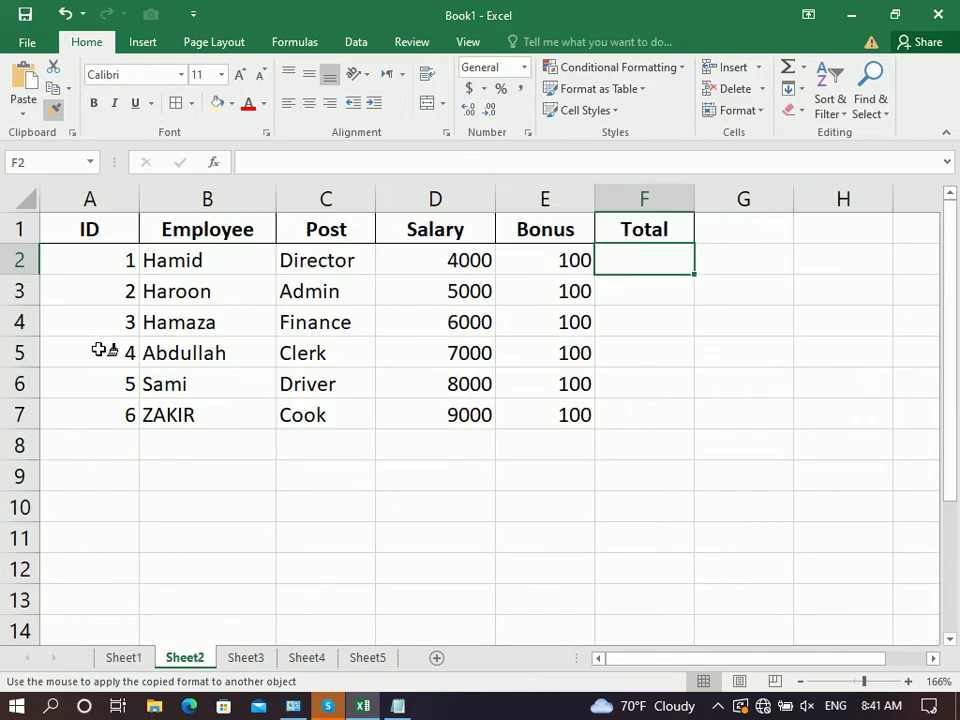
mouse_move(114, 228)
mouse_down()
mouse_move(338, 333)
mouse_move(621, 420)
mouse_up()
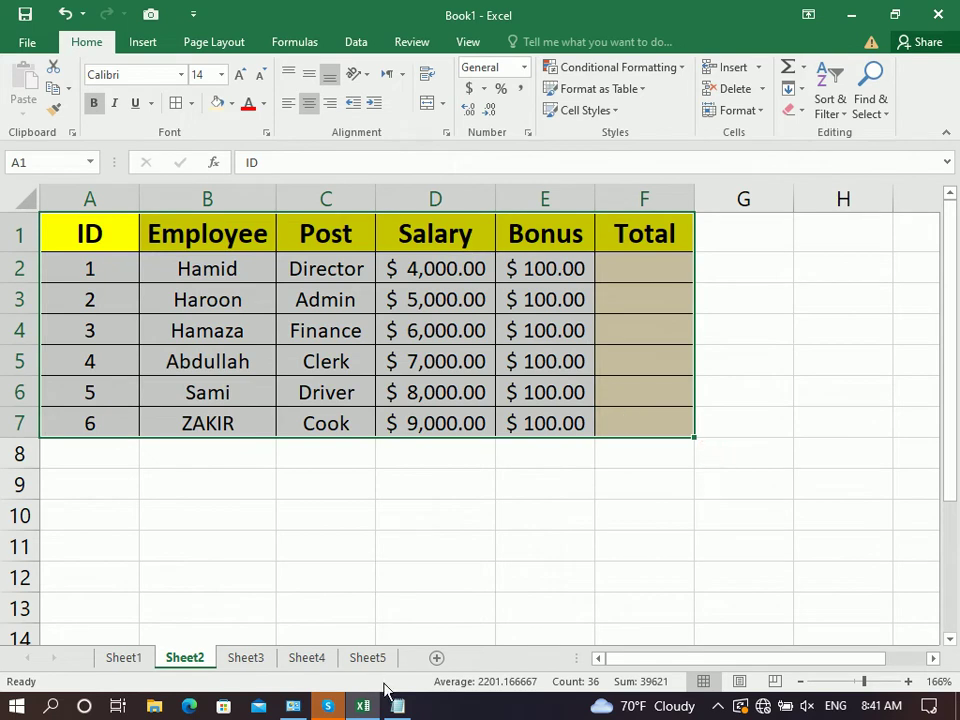
click(123, 659)
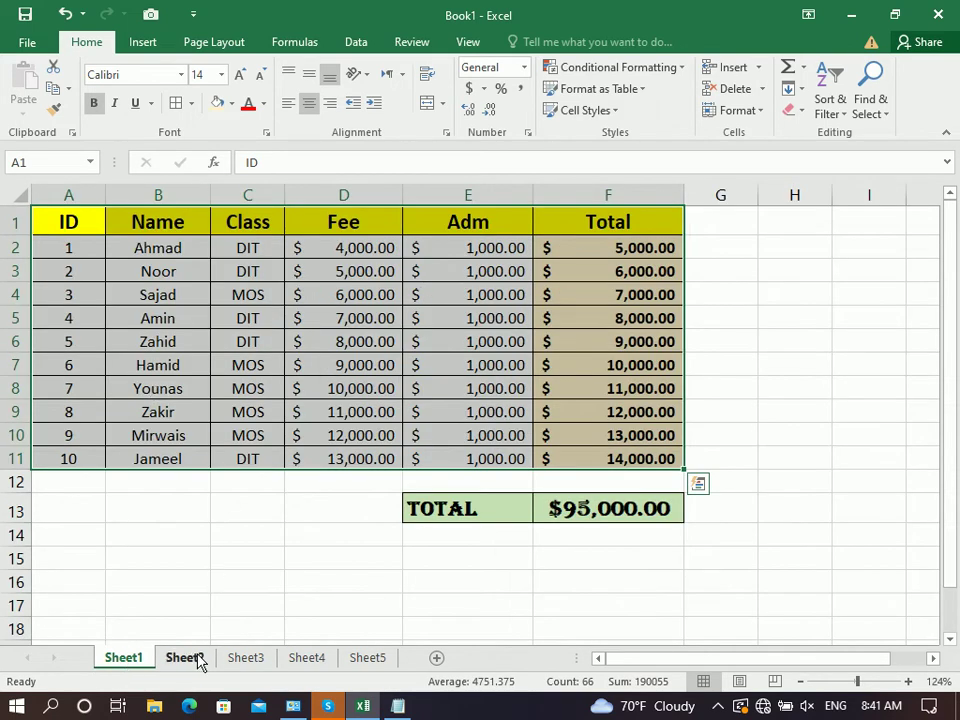
click(197, 660)
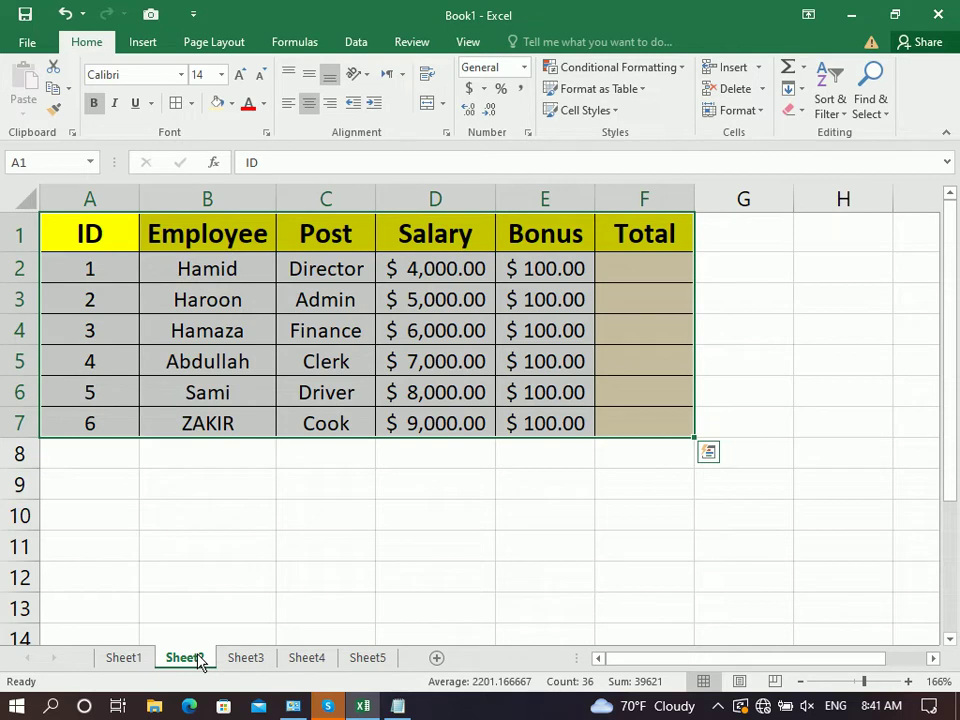
click(131, 662)
click(176, 662)
click(138, 662)
click(172, 660)
click(148, 662)
click(182, 662)
click(140, 665)
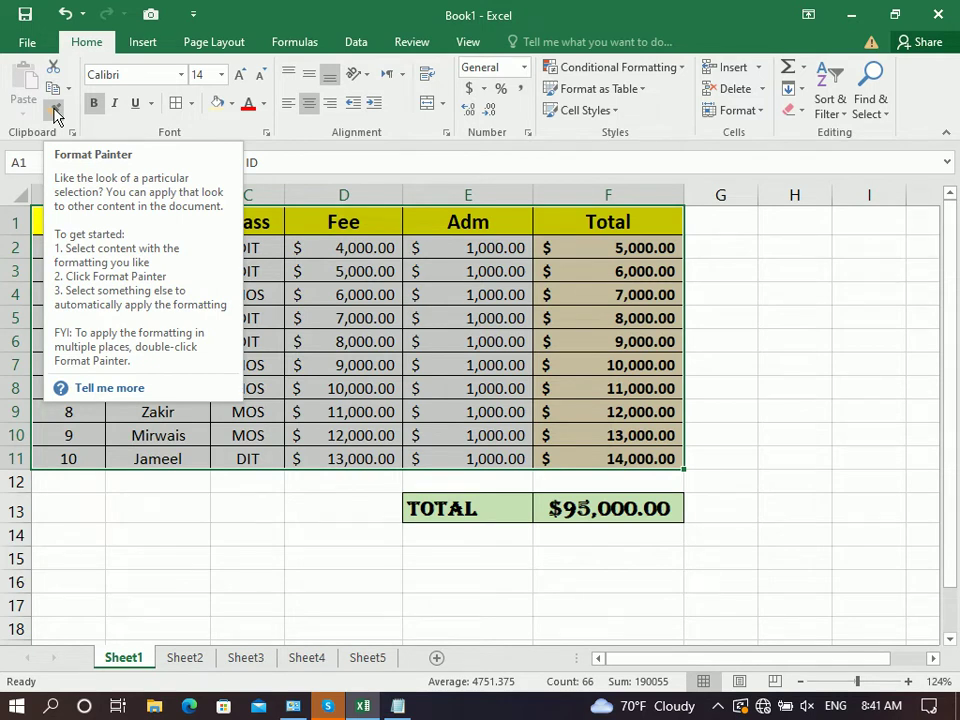
Copy Sheet1's fee table, paste it into Sheet3 at A1, then undo the paste
click(53, 88)
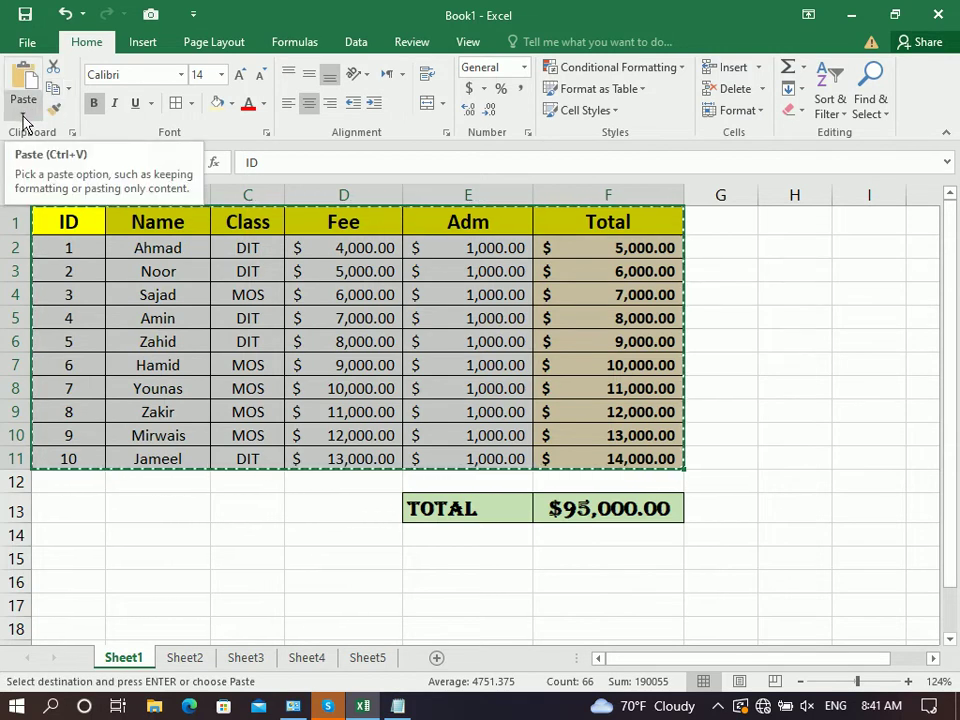
click(24, 117)
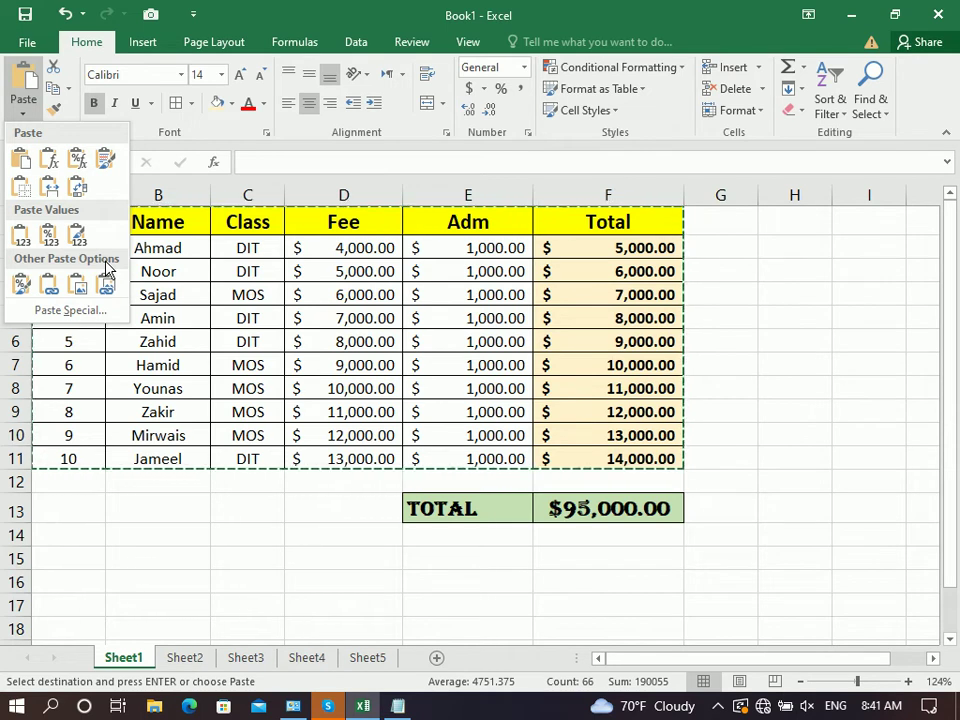
key(Escape)
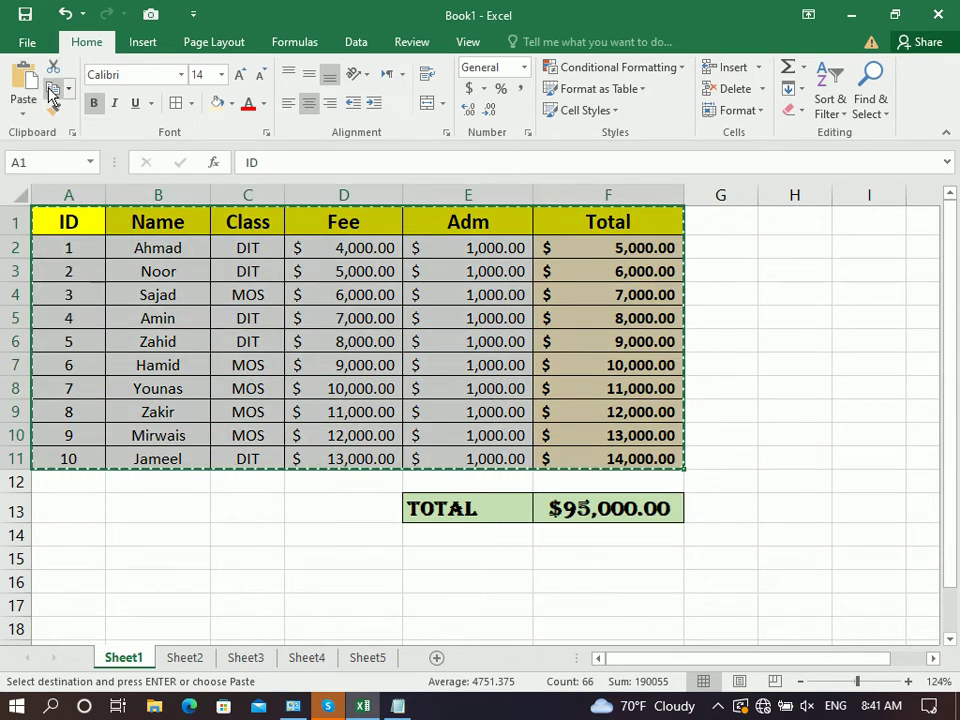
click(245, 659)
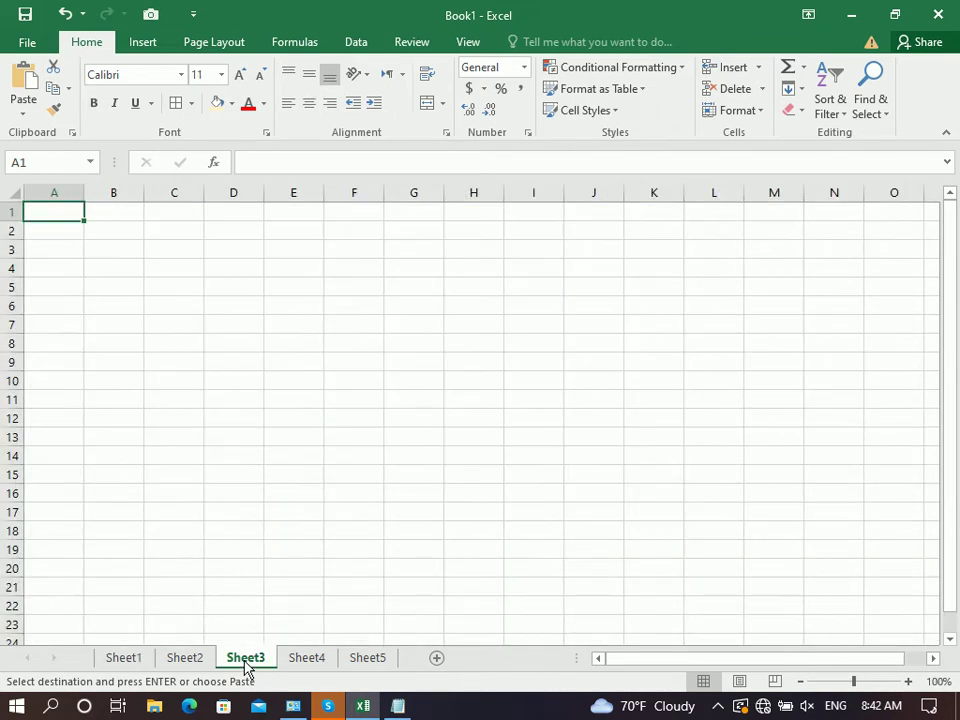
click(25, 105)
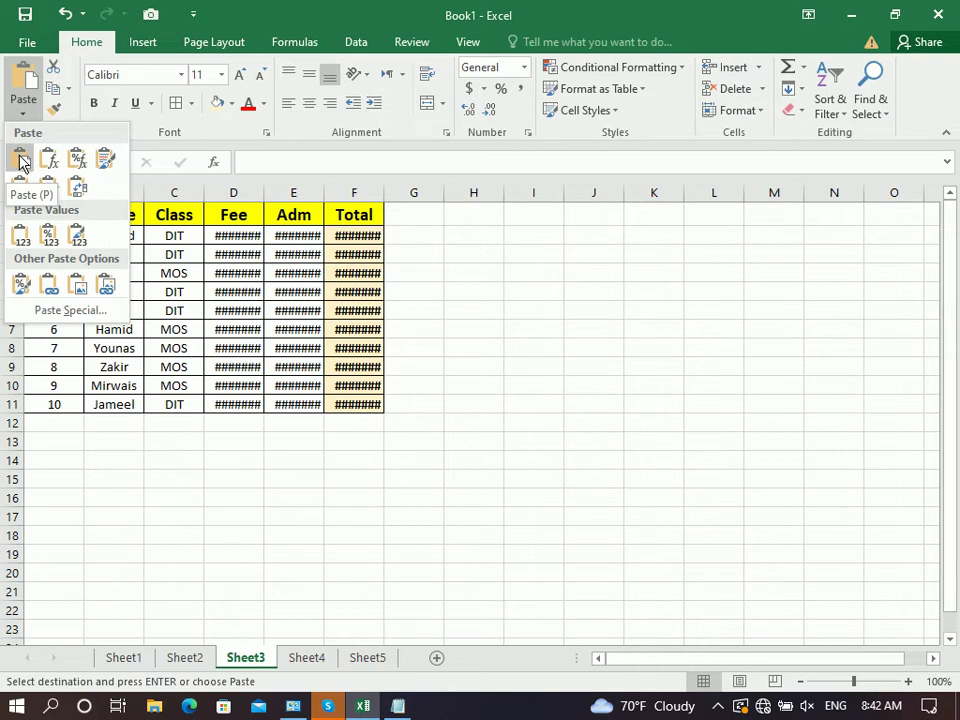
key(Escape)
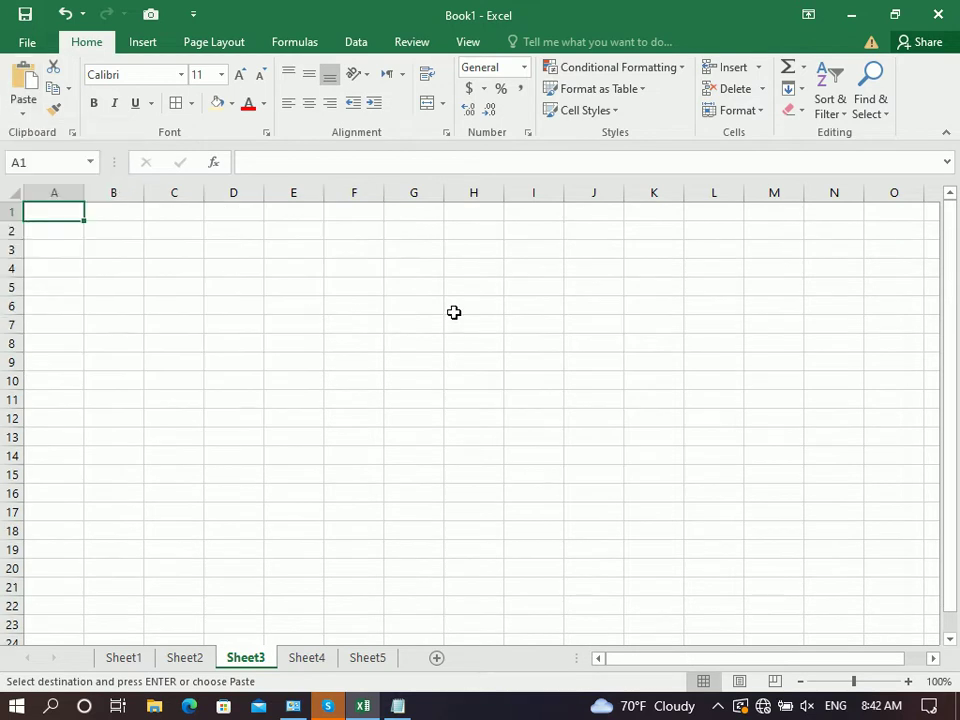
key(ctrl+v)
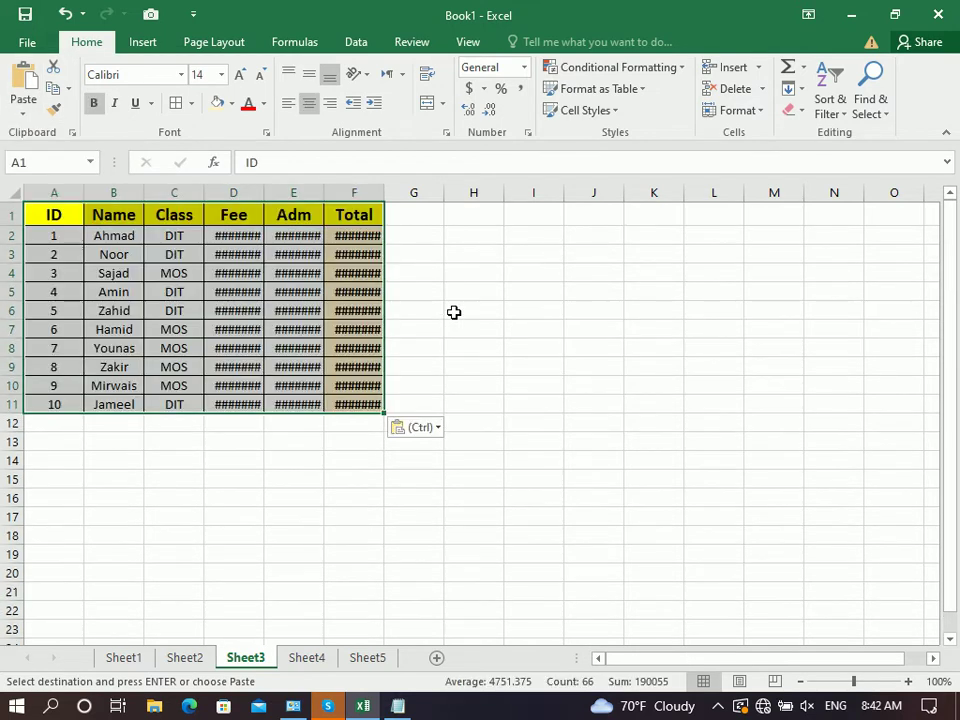
key(ctrl+z)
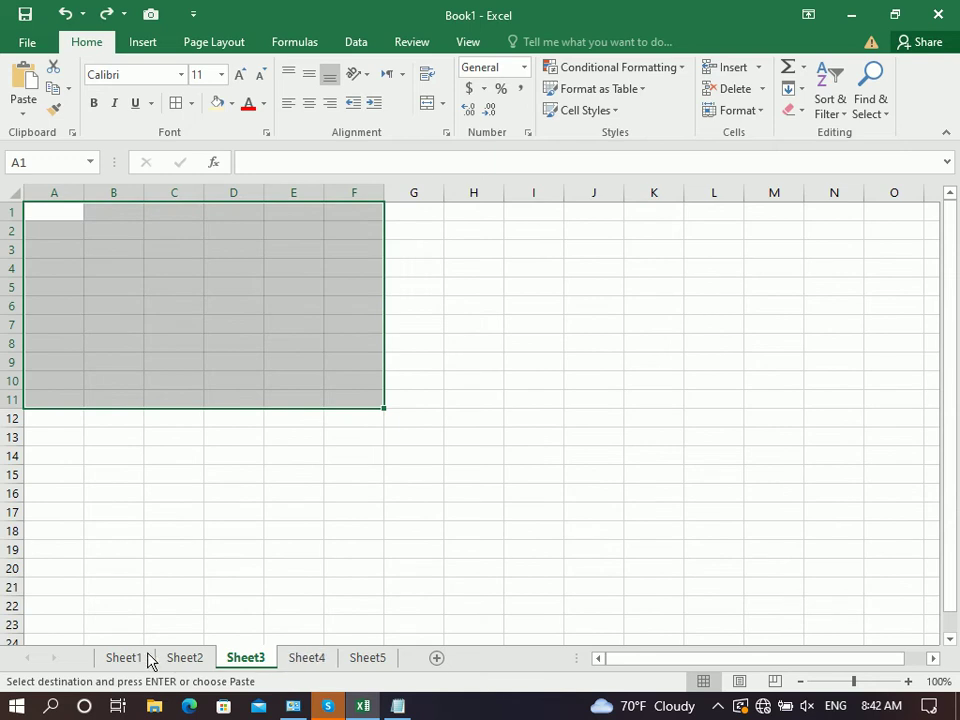
On Sheet1, inspect the total formula in cell F2 without changing it
click(140, 658)
click(26, 106)
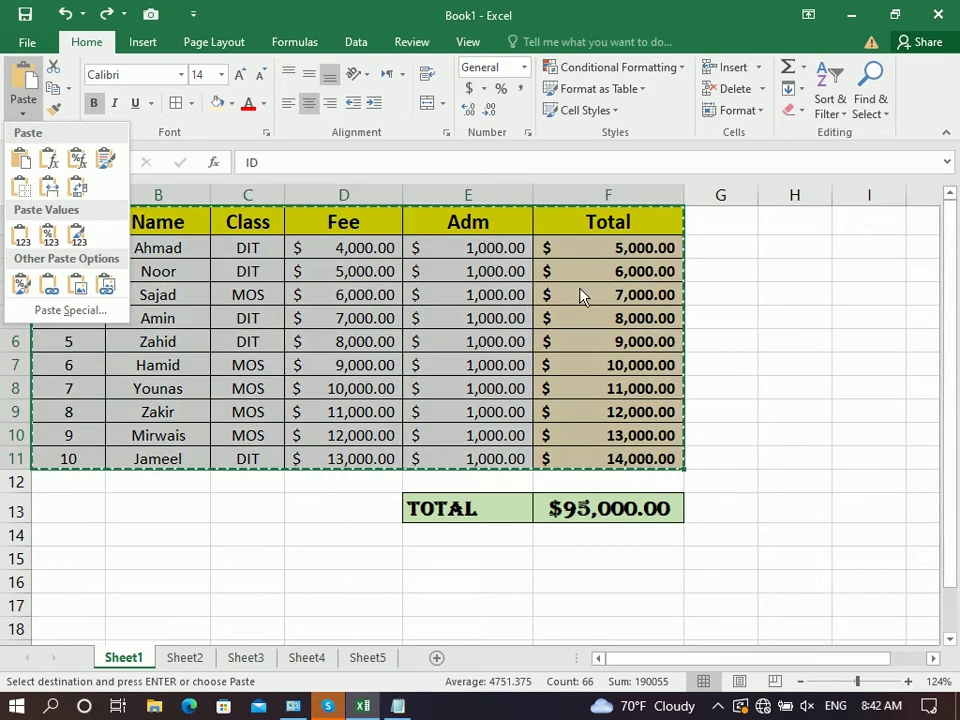
key(ctrl+v)
click(640, 397)
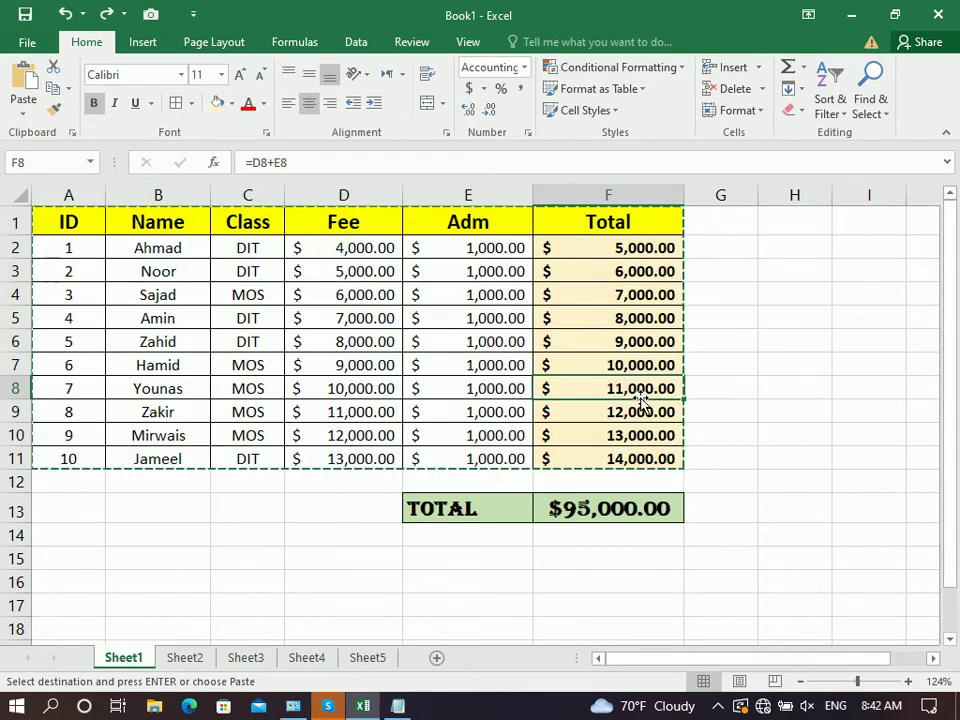
double_click(620, 247)
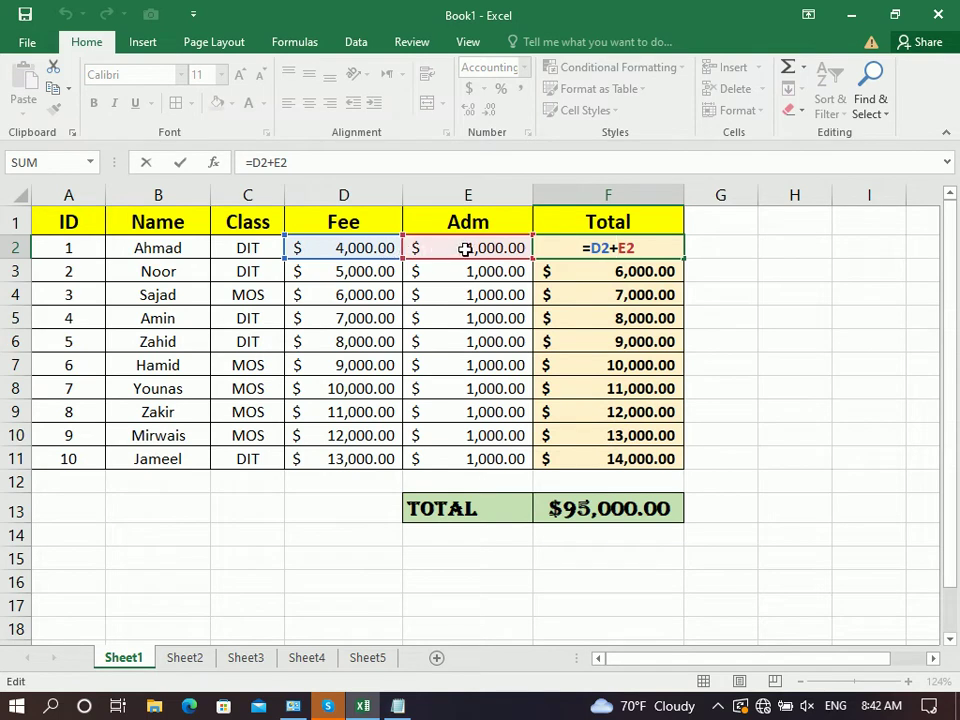
key(Return)
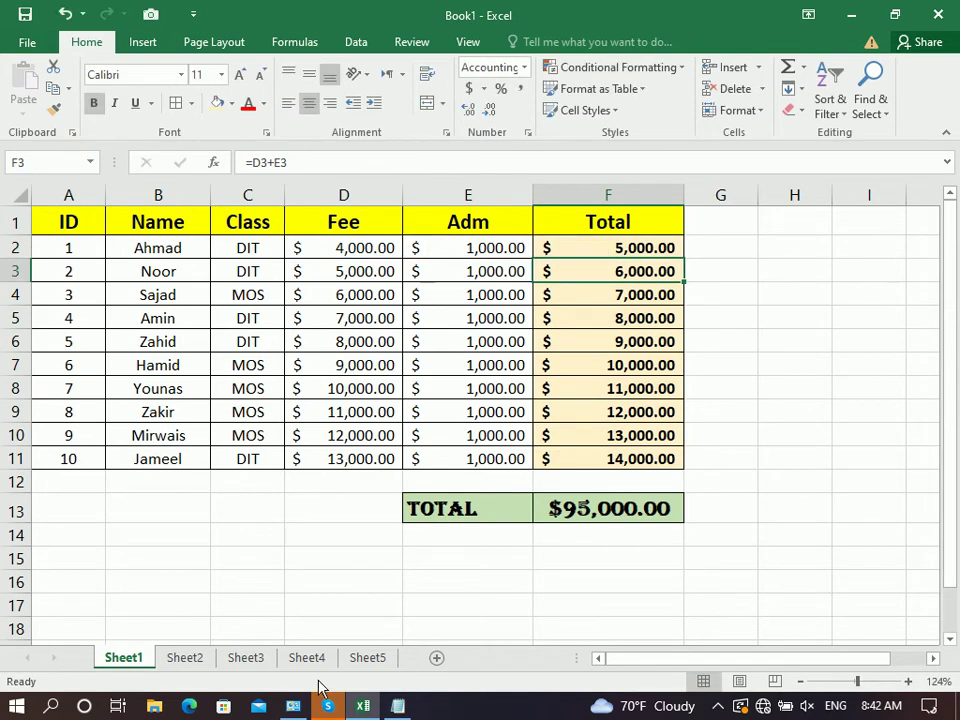
On Sheet2, check the D2, E2 and F2 values and widen the Total column F
click(184, 658)
click(450, 272)
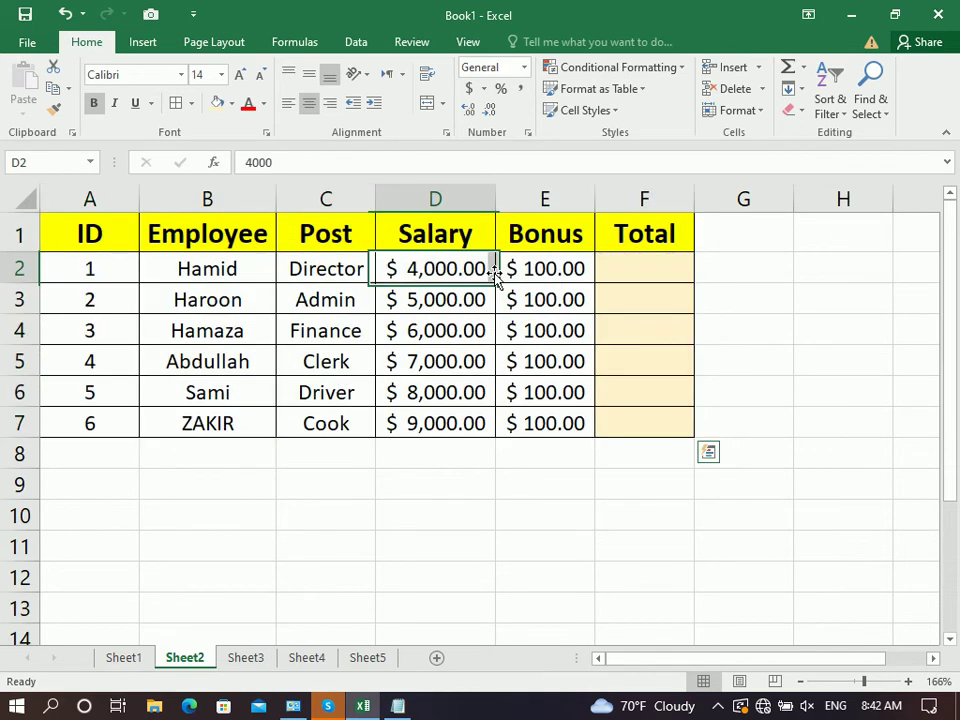
click(551, 266)
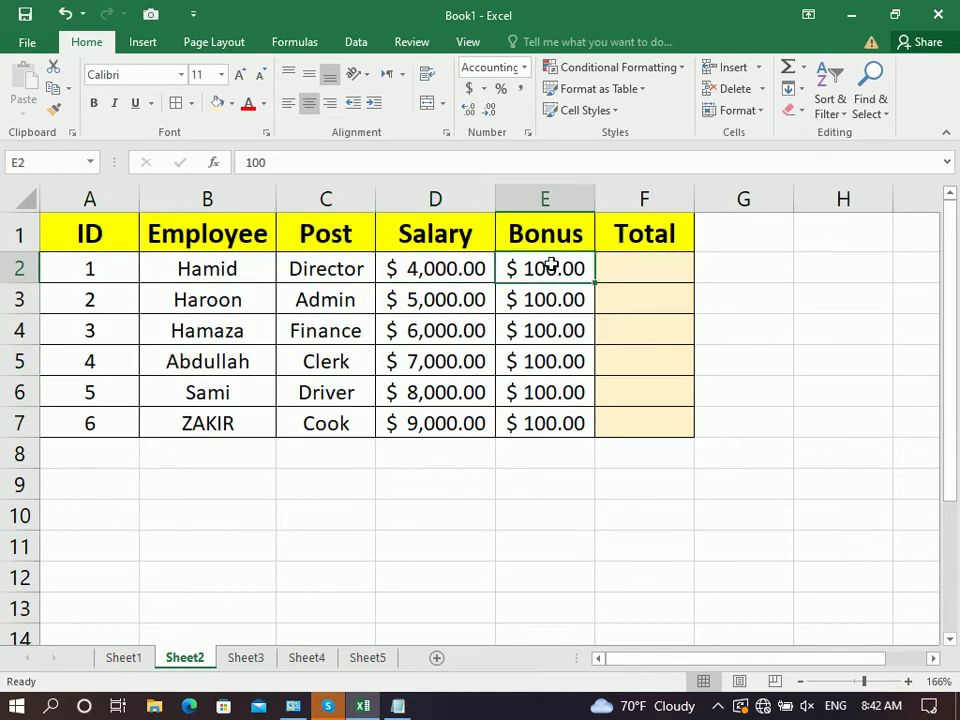
click(675, 268)
drag(696, 195, 729, 199)
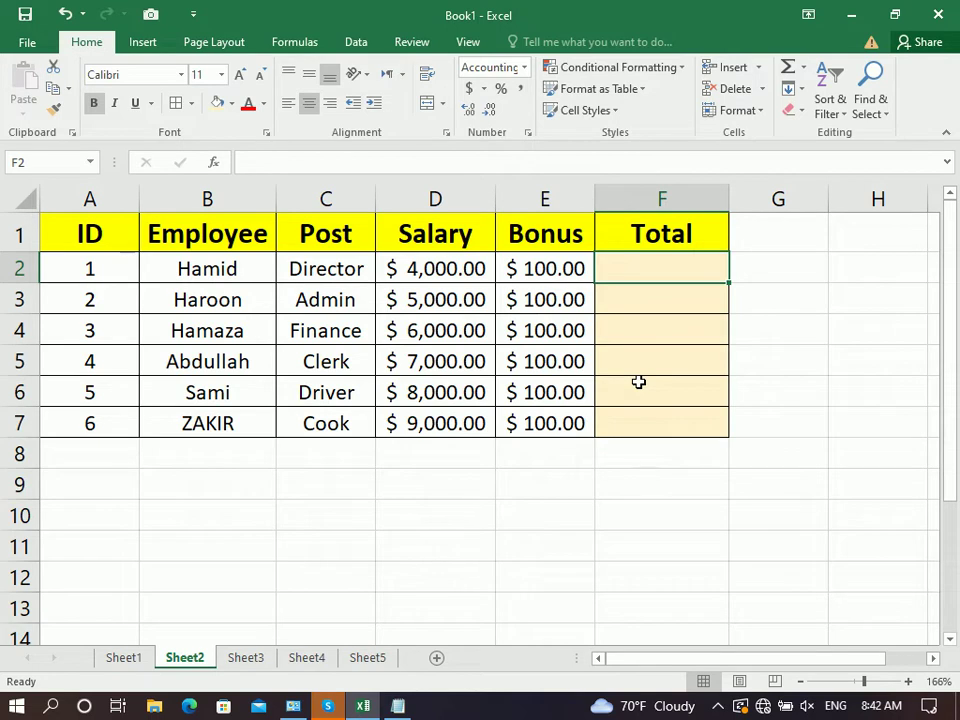
Copy Sheet1's F2 total formula and paste it as formulas only into Sheet2's F2
click(124, 660)
click(560, 252)
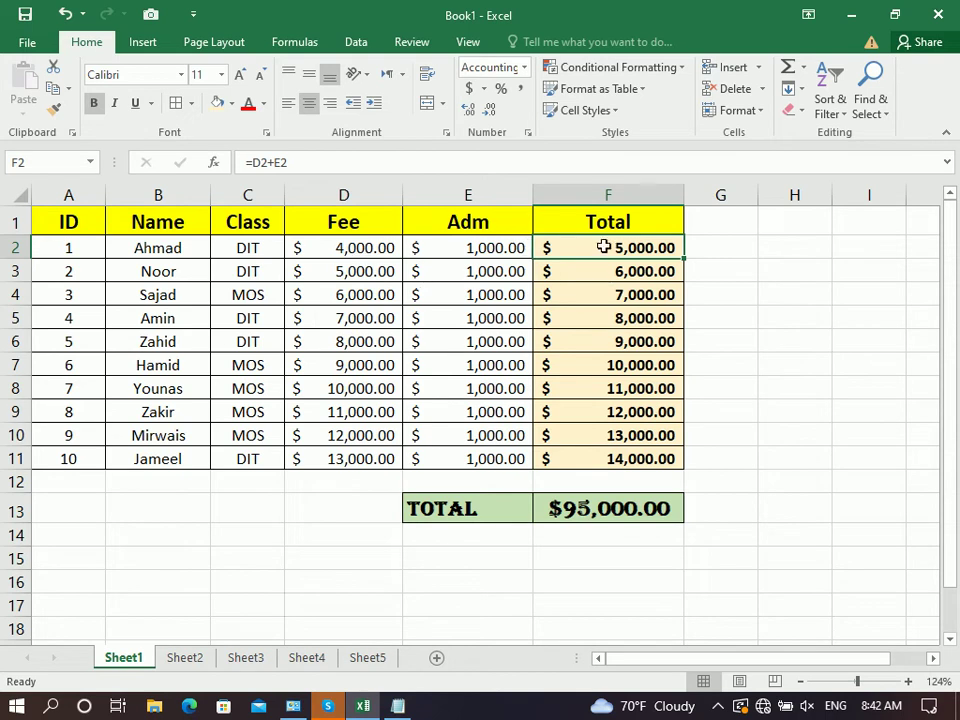
drag(612, 295, 612, 272)
click(602, 249)
click(53, 88)
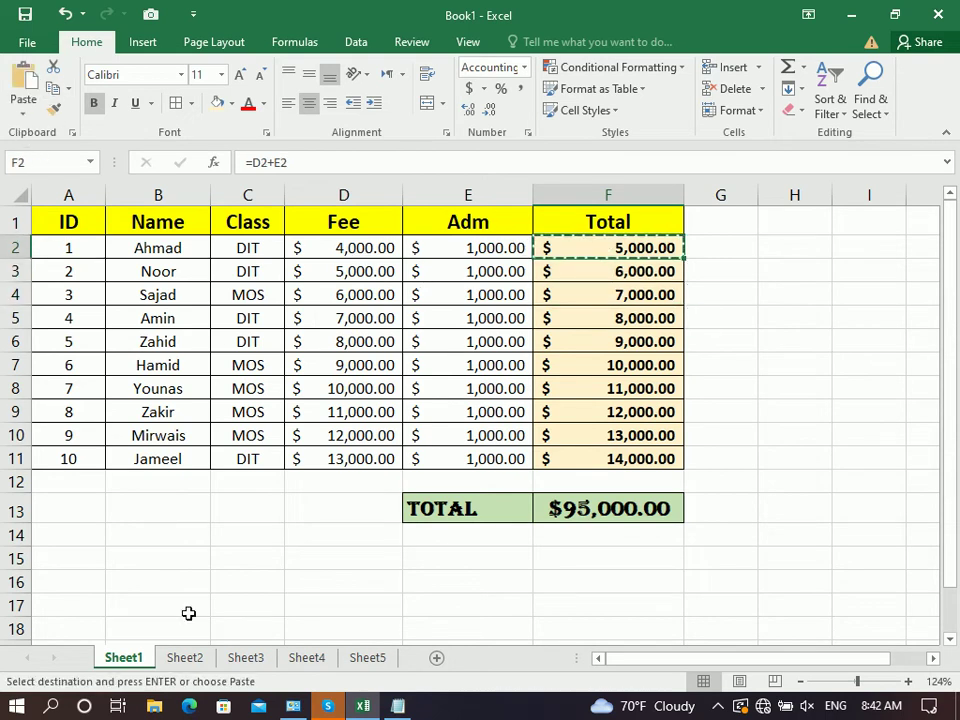
click(185, 658)
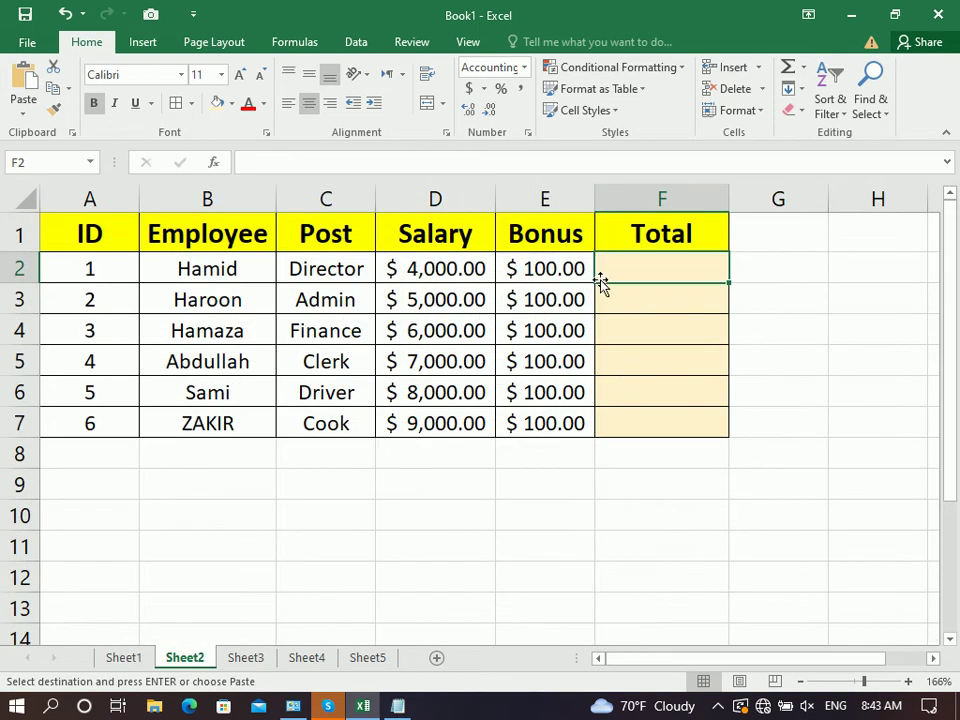
click(22, 112)
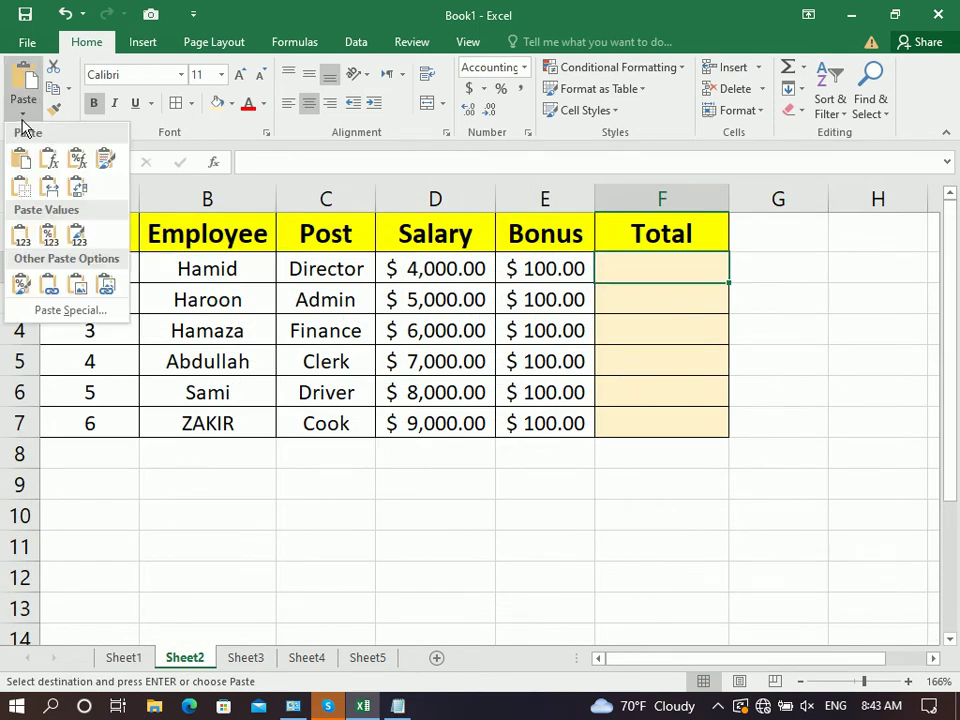
click(48, 166)
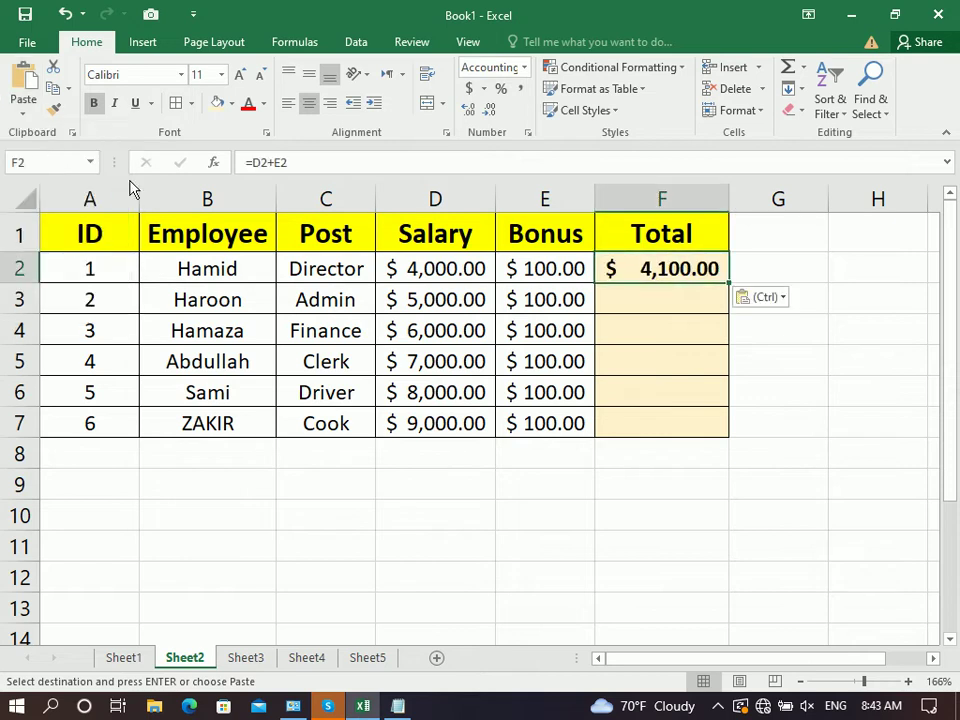
Check the pasted formula in F2, fill it down to F7, then delete totals F2:F7
click(418, 262)
click(517, 257)
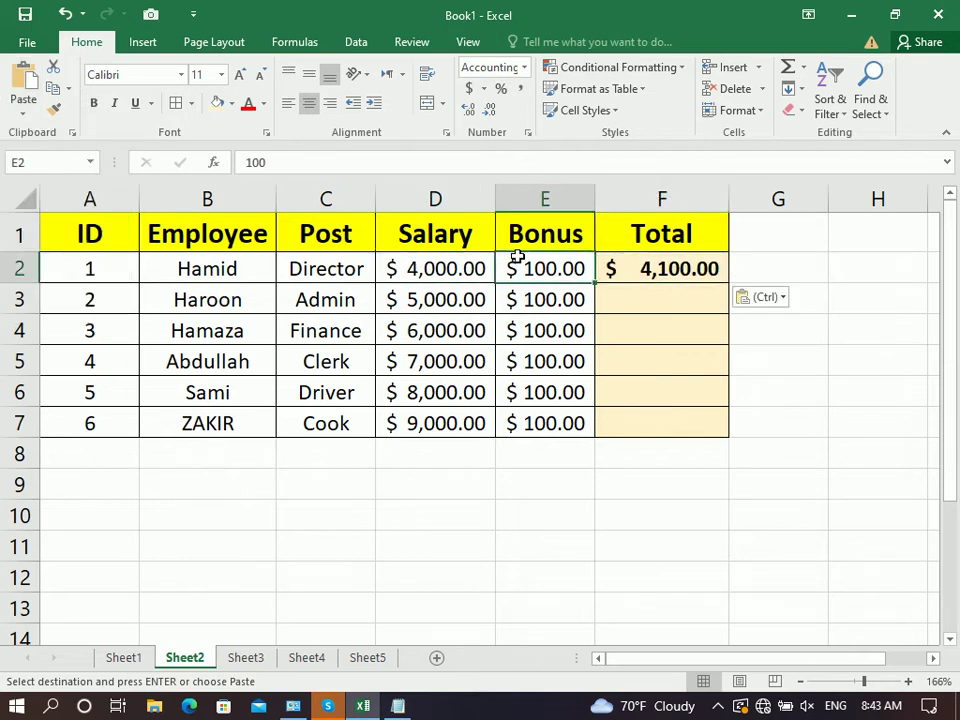
click(652, 260)
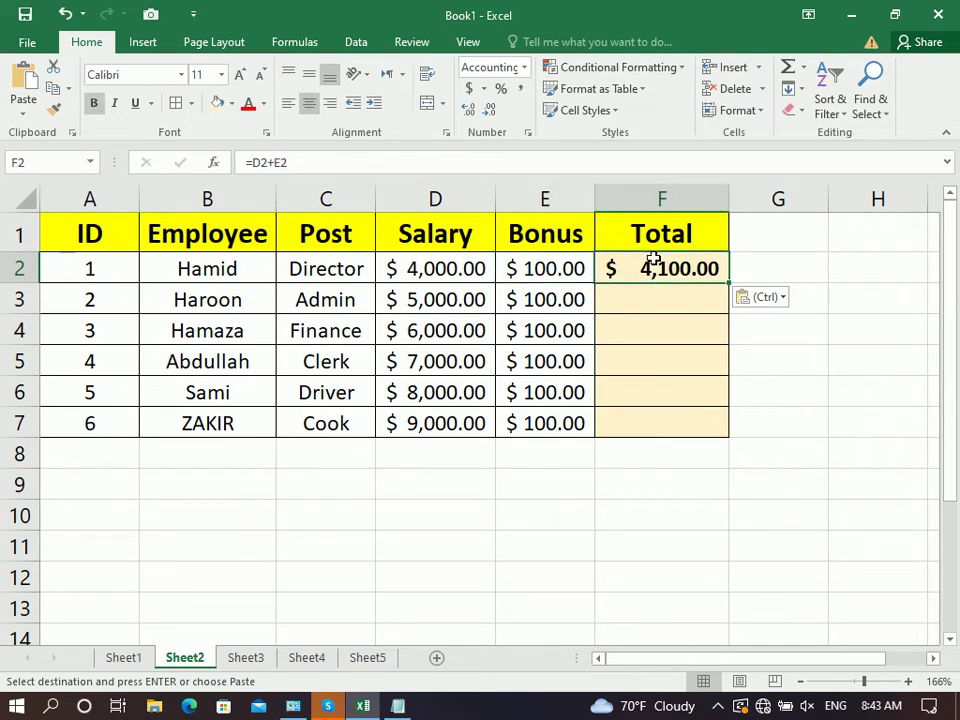
double_click(652, 260)
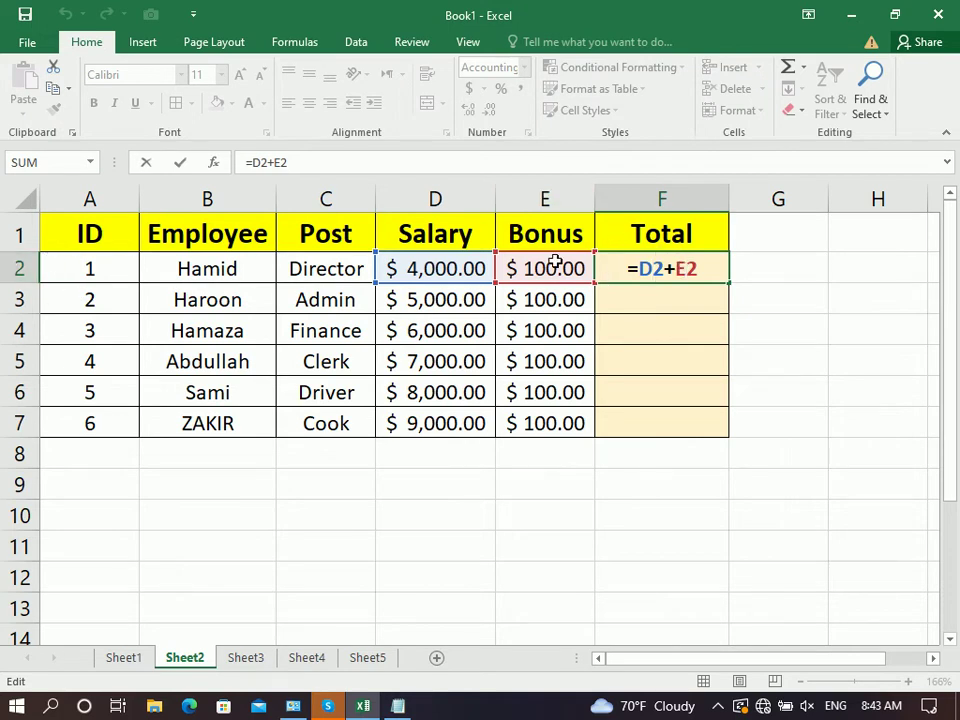
key(Return)
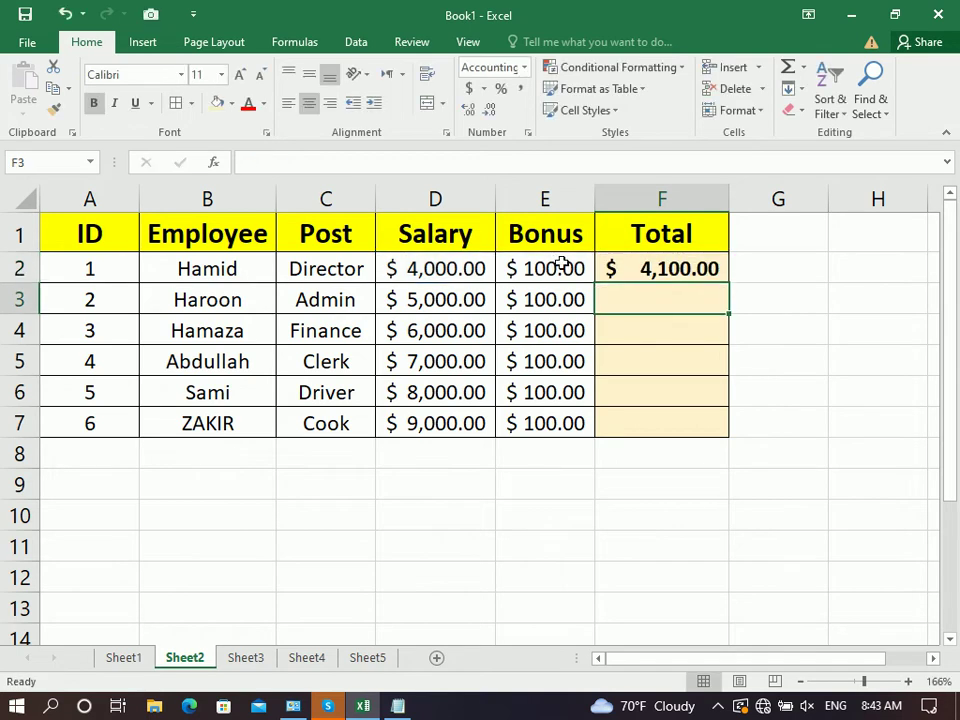
click(682, 273)
drag(682, 268, 686, 420)
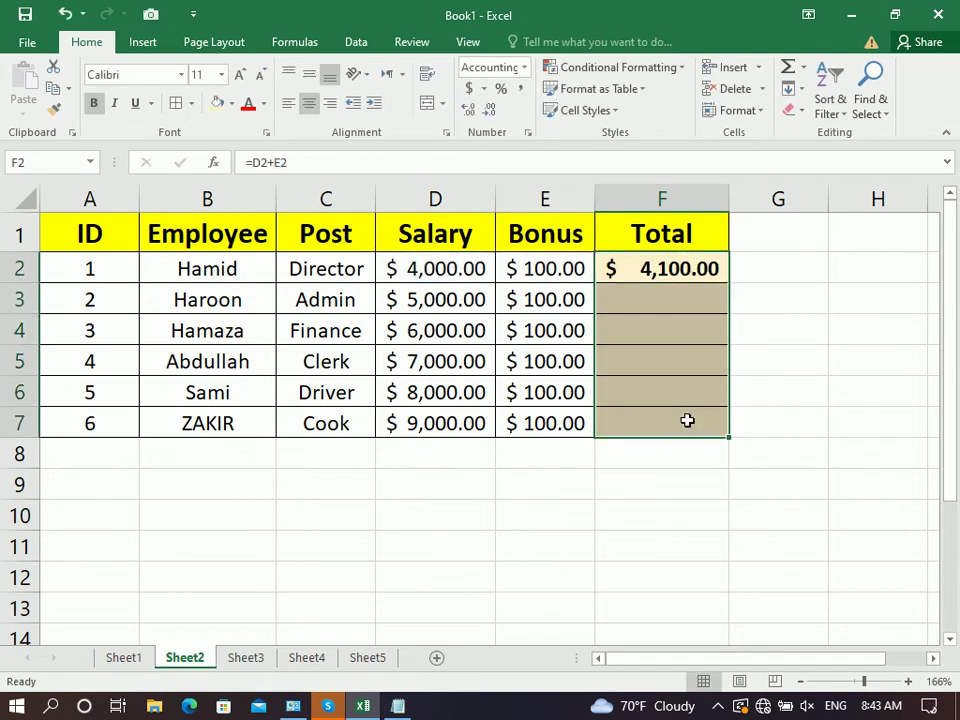
key(ctrl+d)
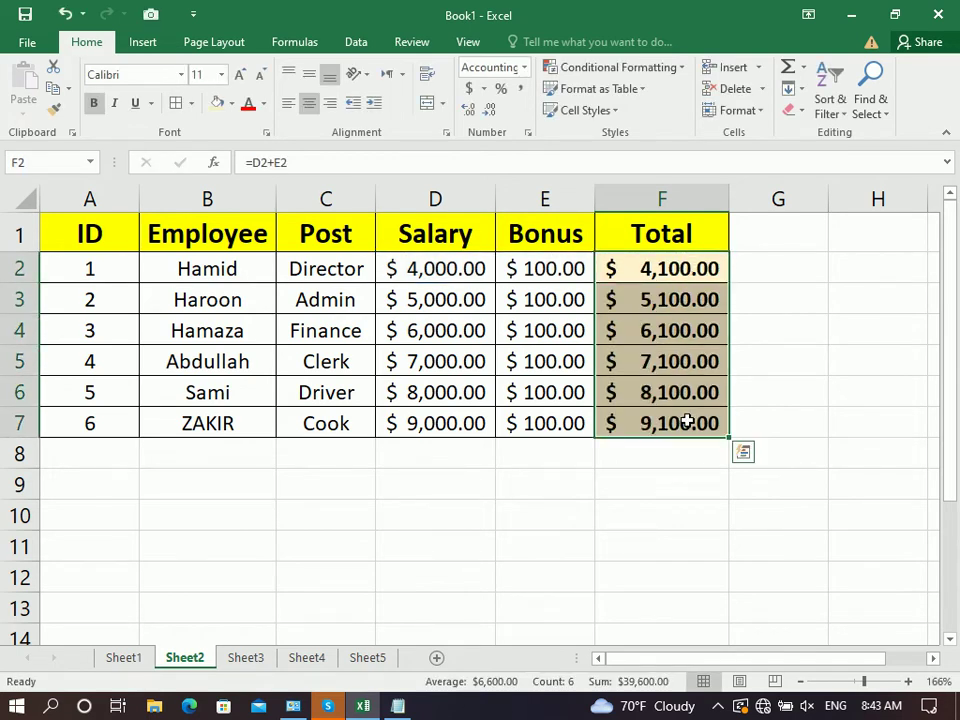
key(Delete)
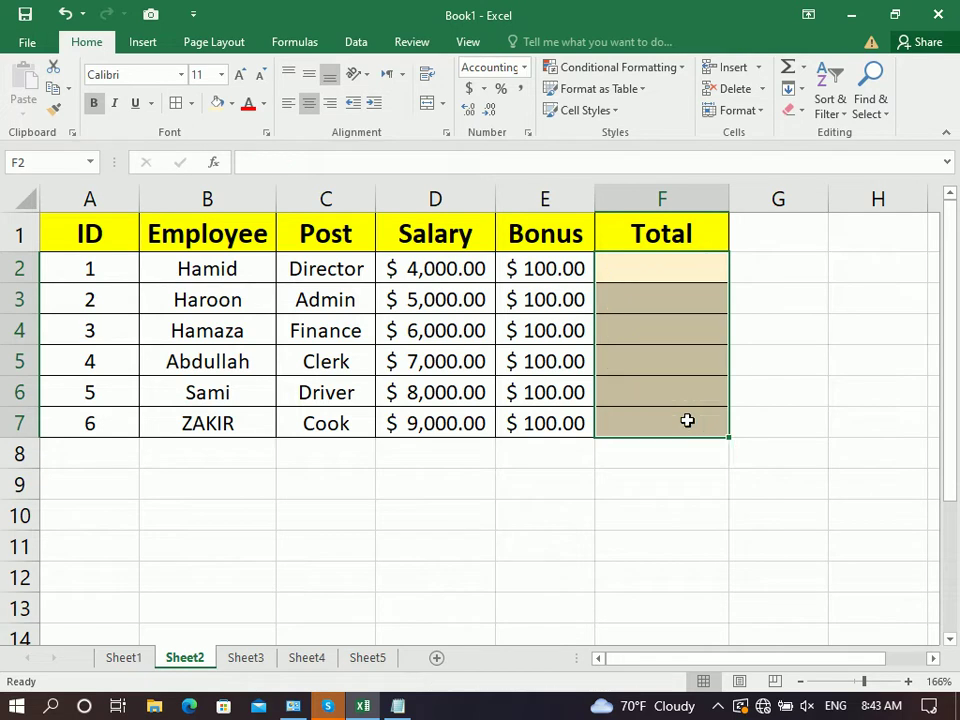
Clear the formatting from Sheet2's empty Total cells F2:F7
click(790, 111)
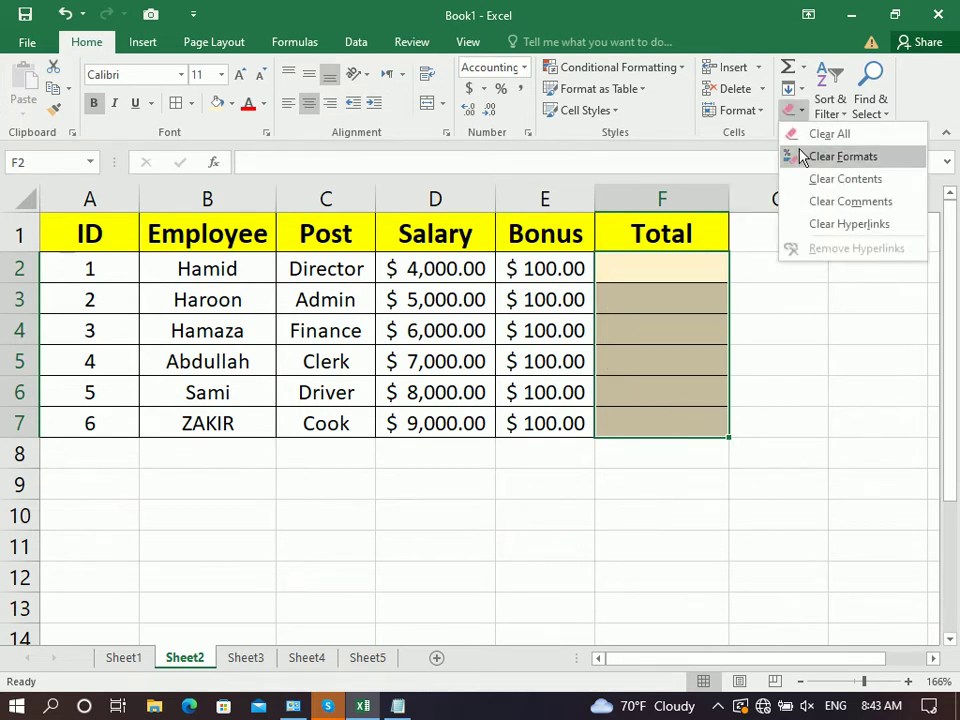
click(799, 154)
click(750, 294)
click(647, 272)
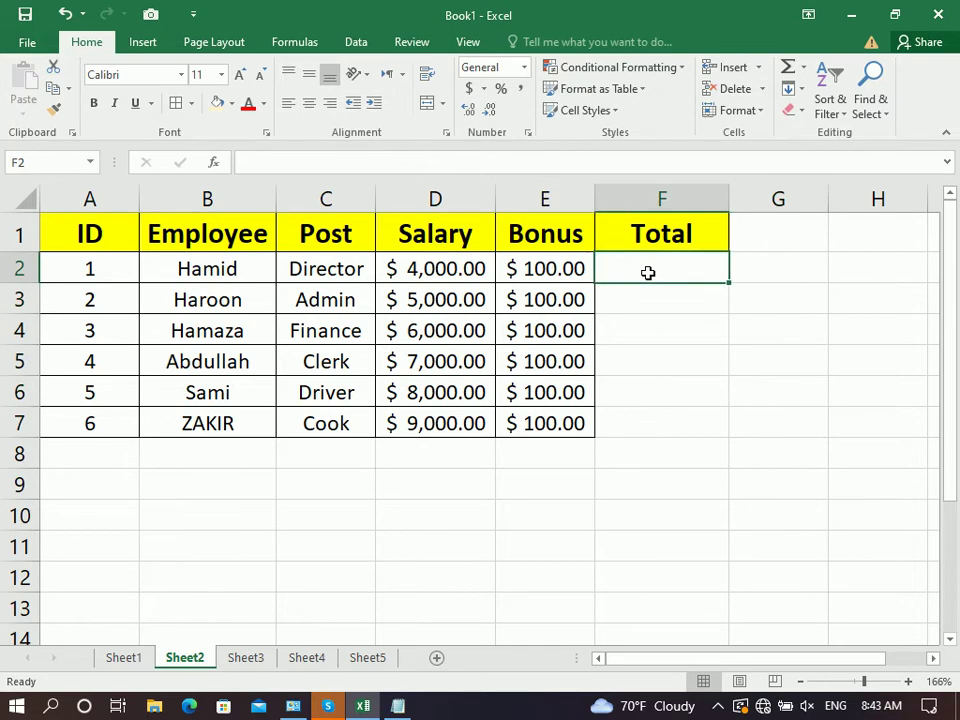
Copy Sheet1's F2 total formula and show the paste options at Sheet2's F2
click(141, 659)
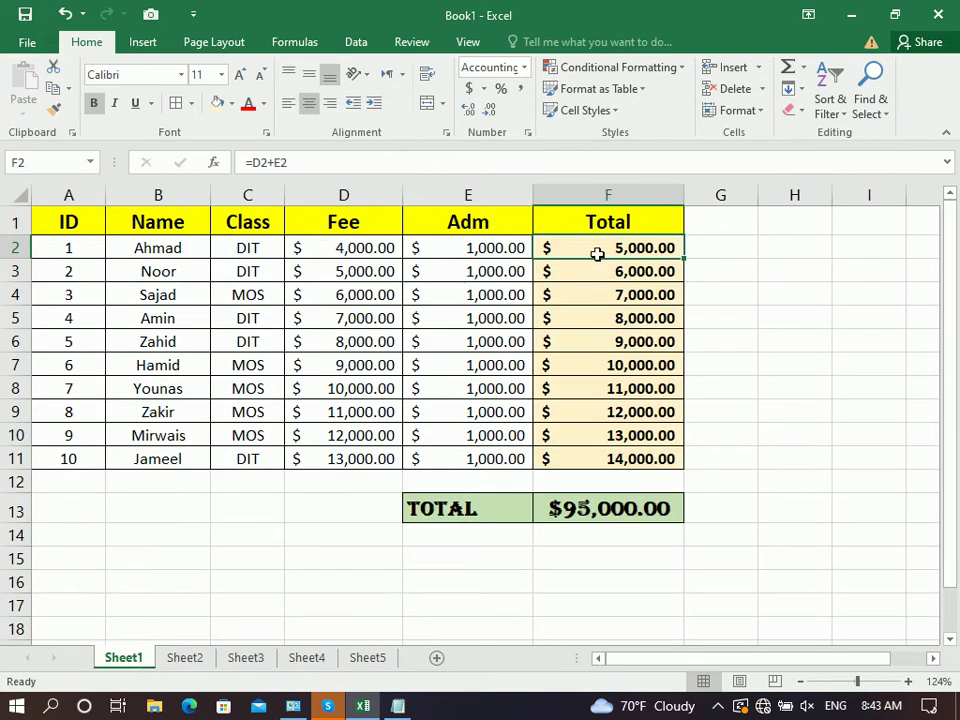
click(55, 89)
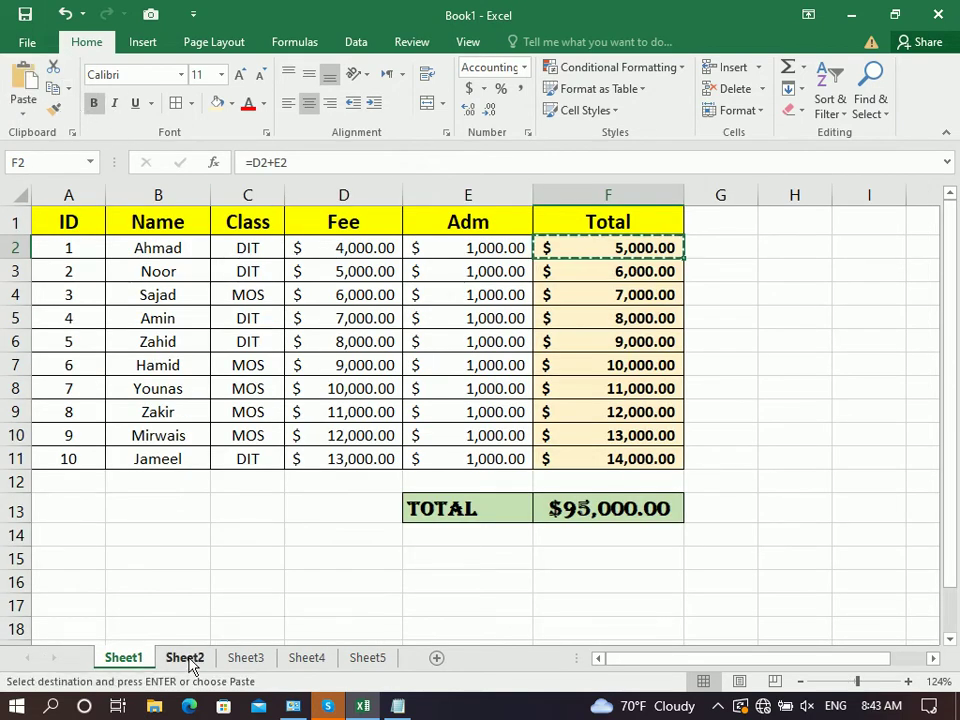
click(185, 658)
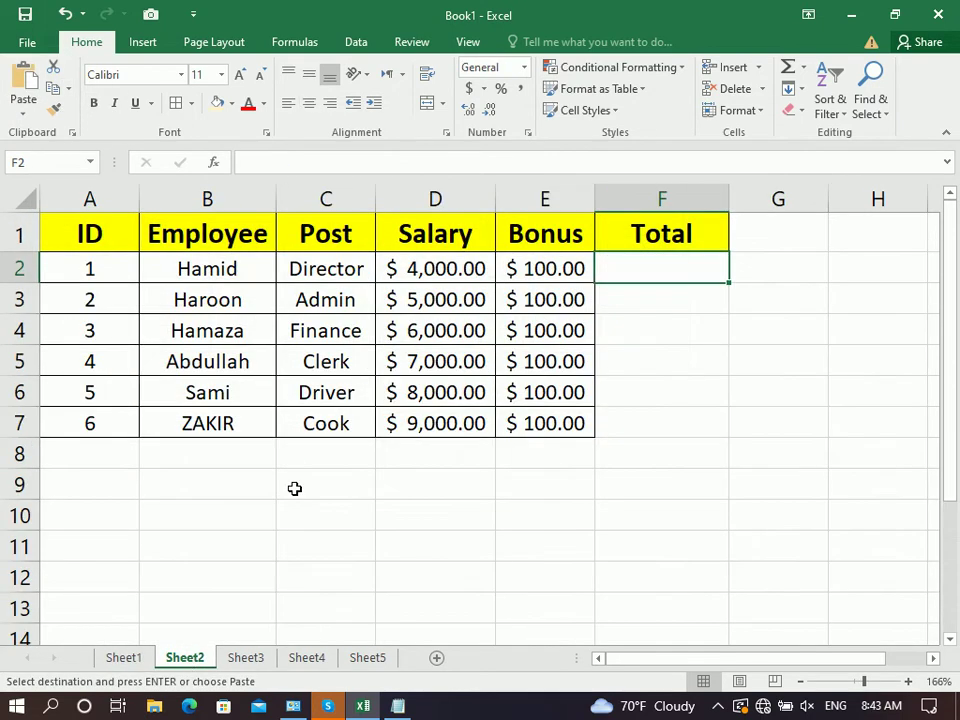
click(23, 112)
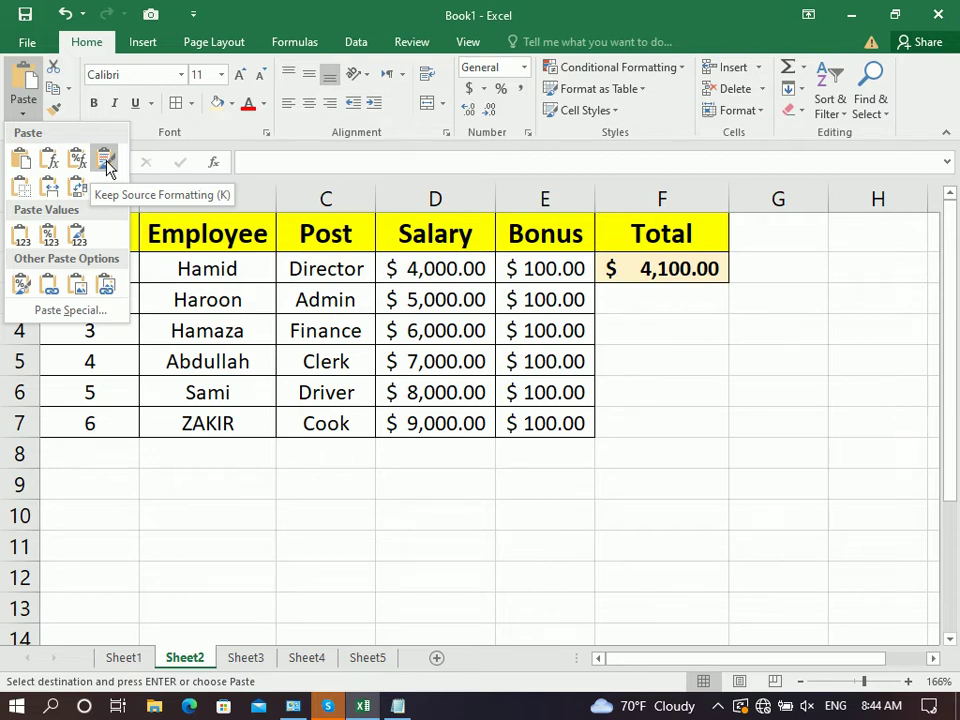
Paste the total formula into F2 with source formatting, extend it to F3:F7, then undo that extension
click(106, 165)
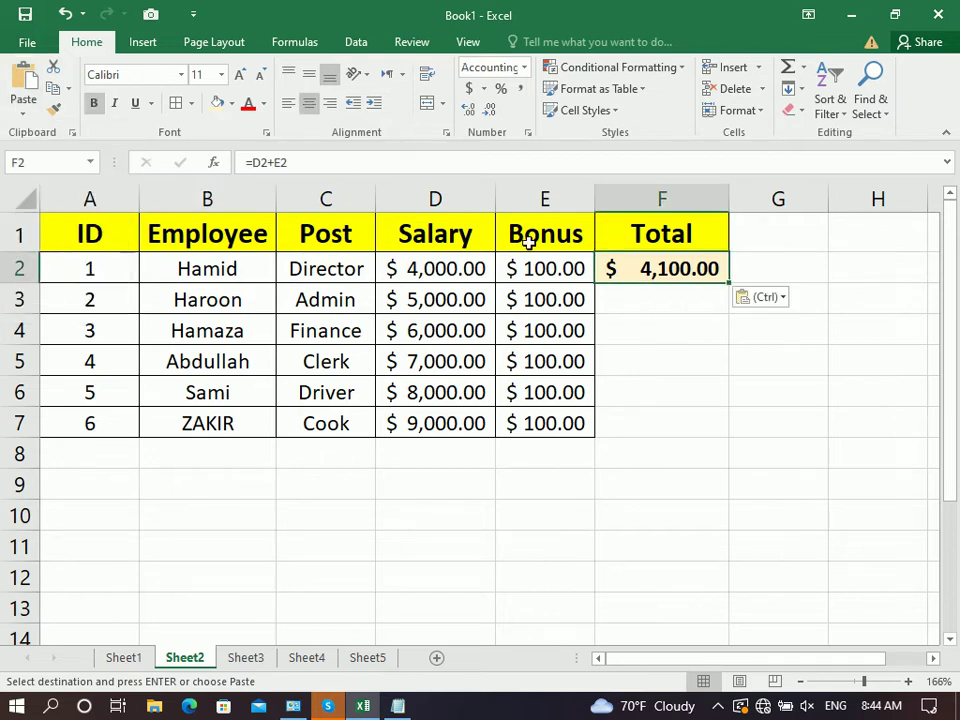
drag(668, 268, 659, 424)
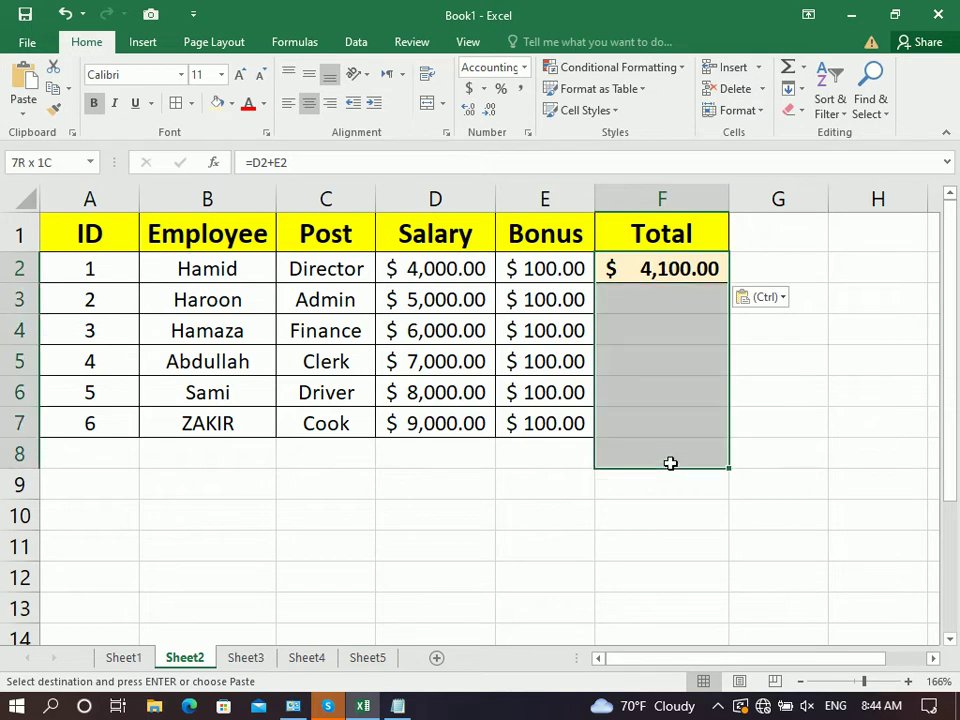
key(Return)
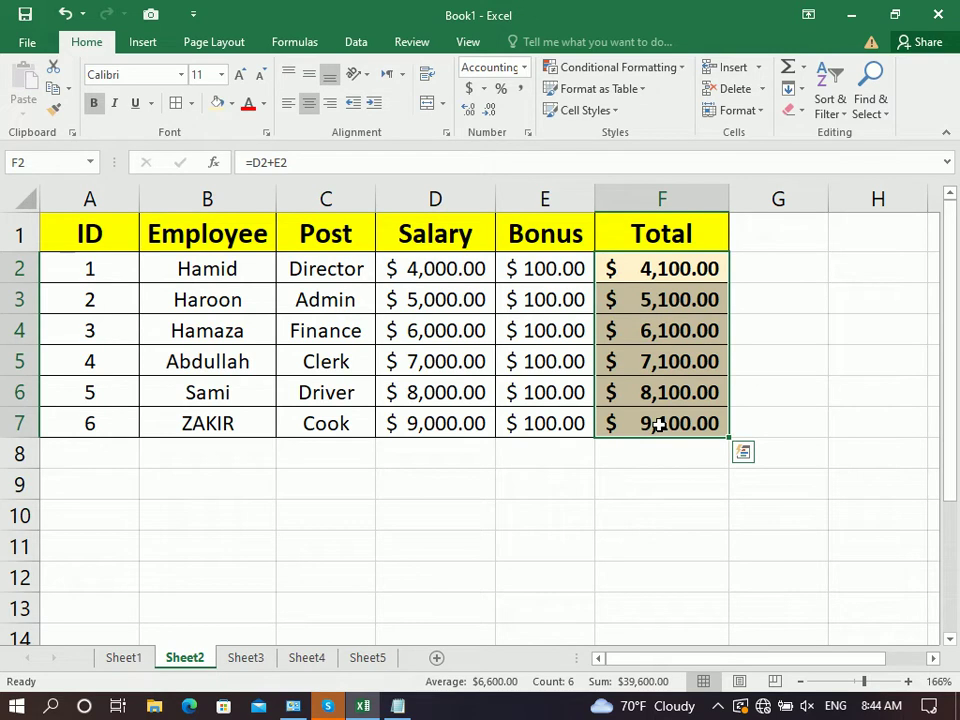
key(ctrl+z)
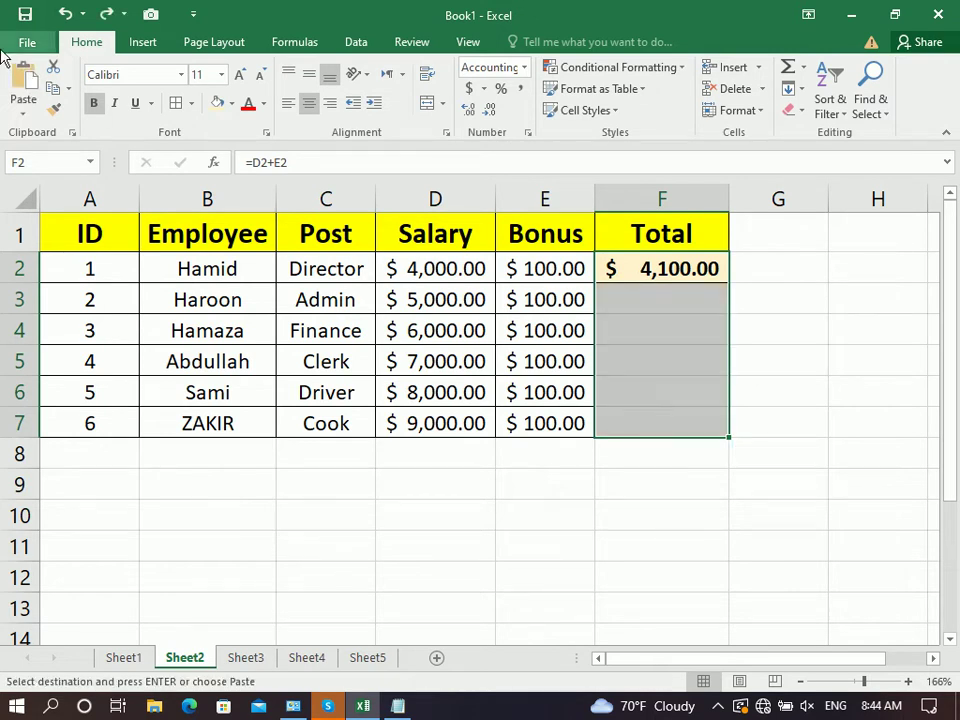
click(20, 105)
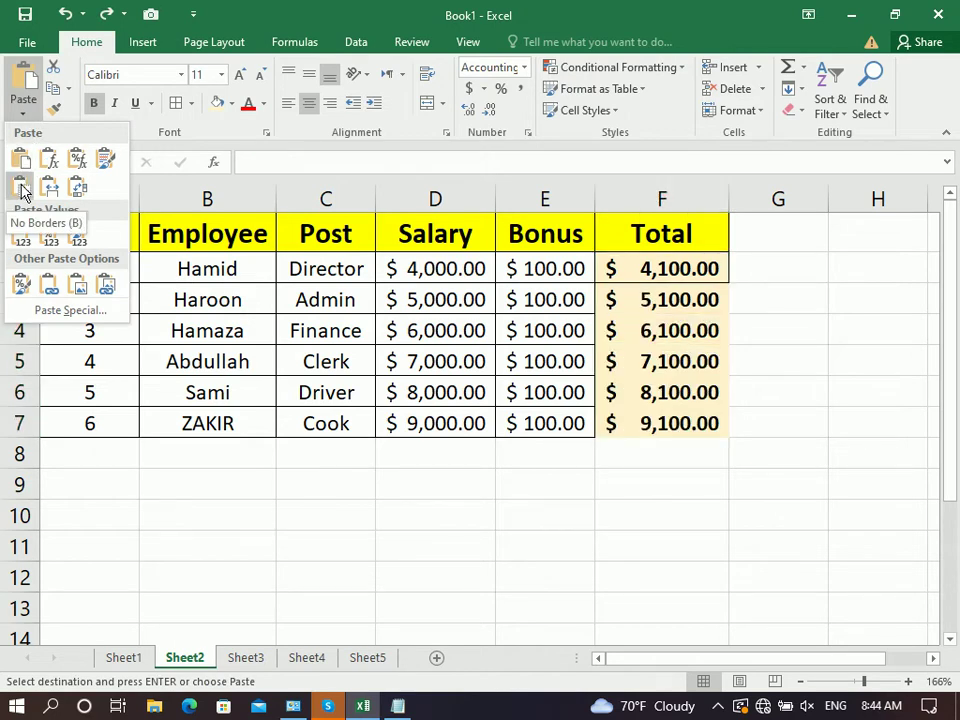
key(Escape)
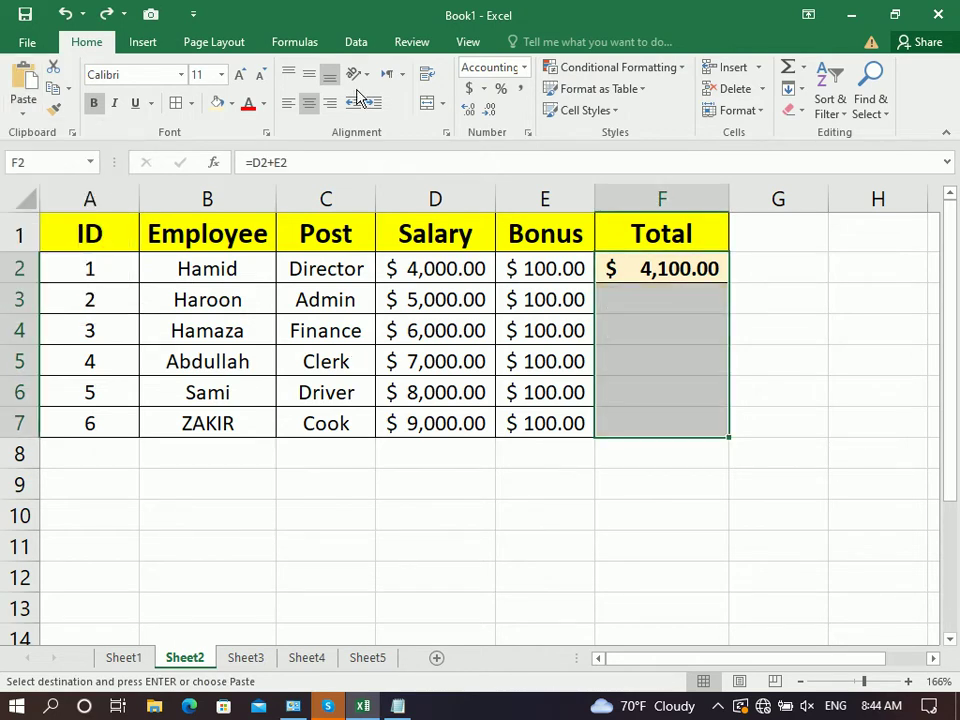
click(244, 333)
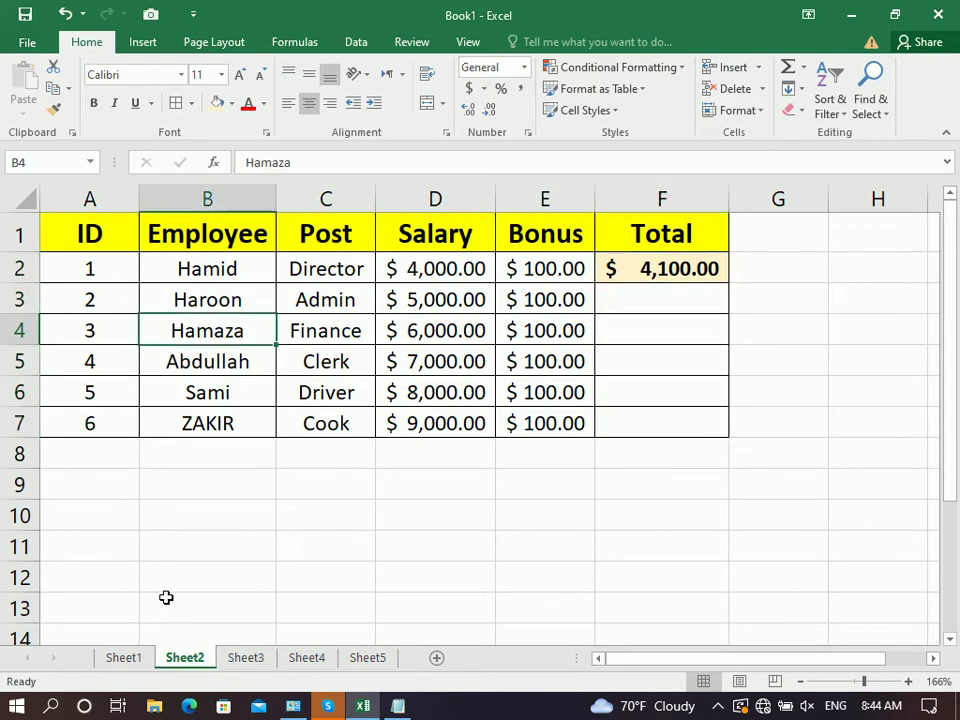
On Sheet1, remove all borders from the fee table A1:F11
click(124, 657)
click(168, 405)
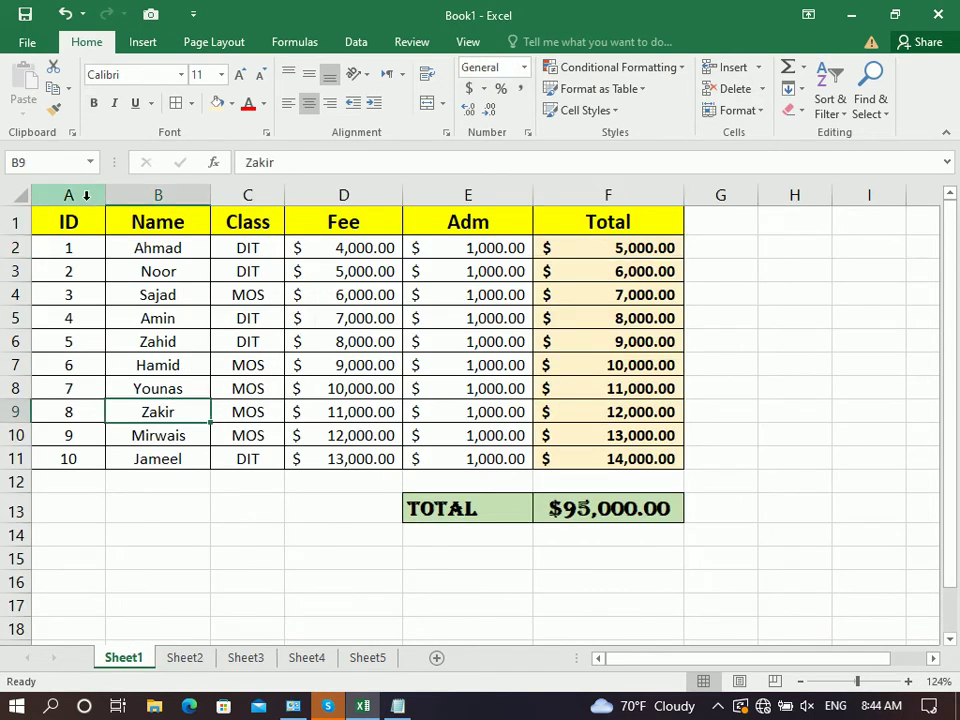
drag(68, 222, 584, 459)
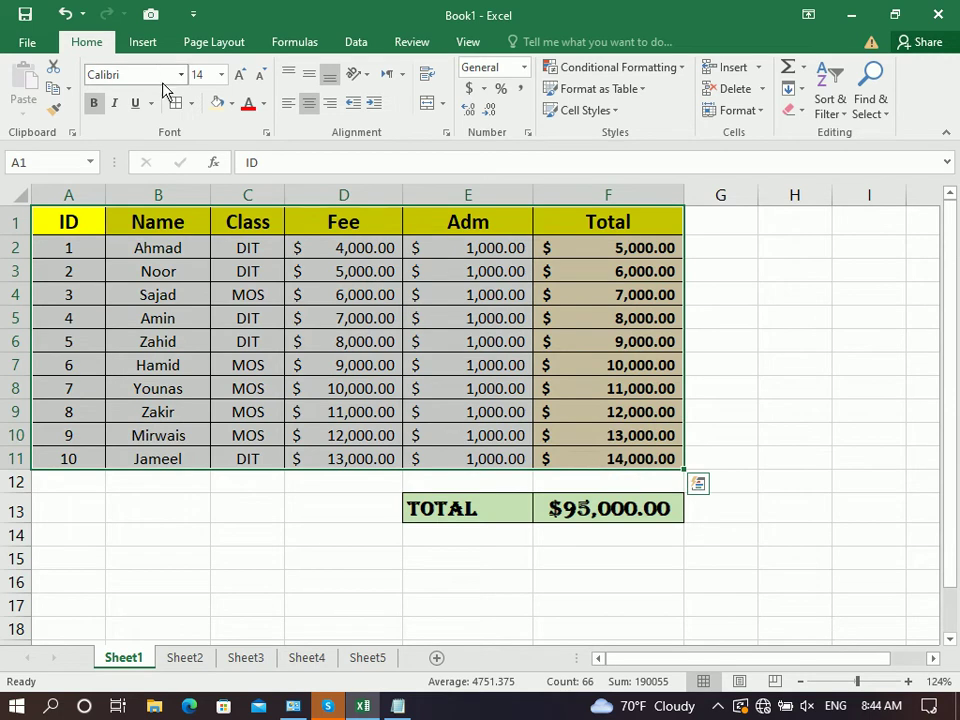
click(191, 104)
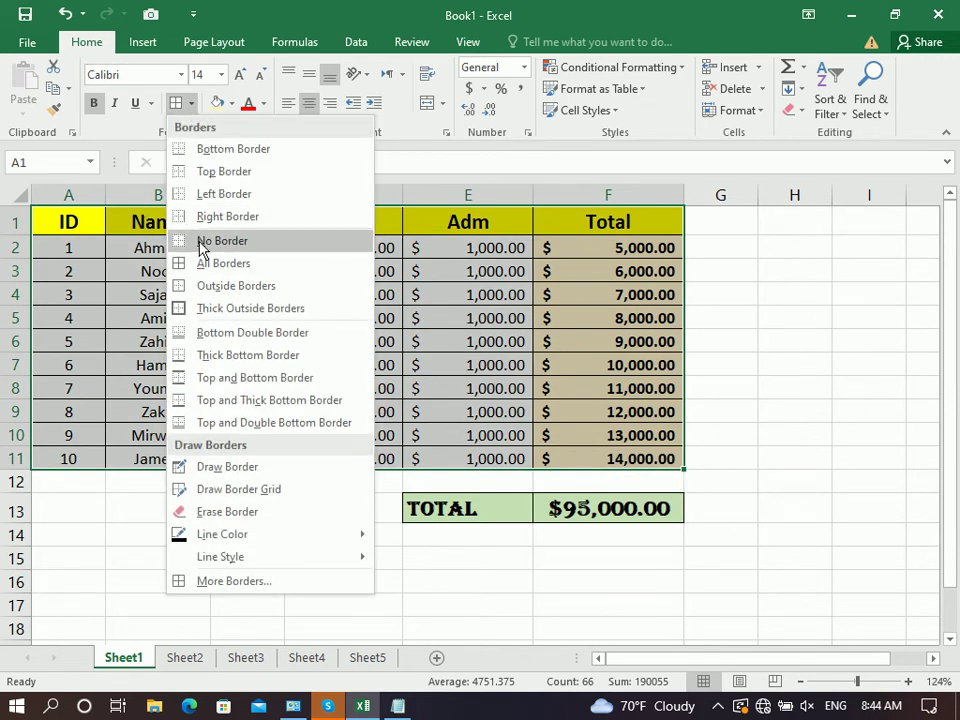
click(200, 240)
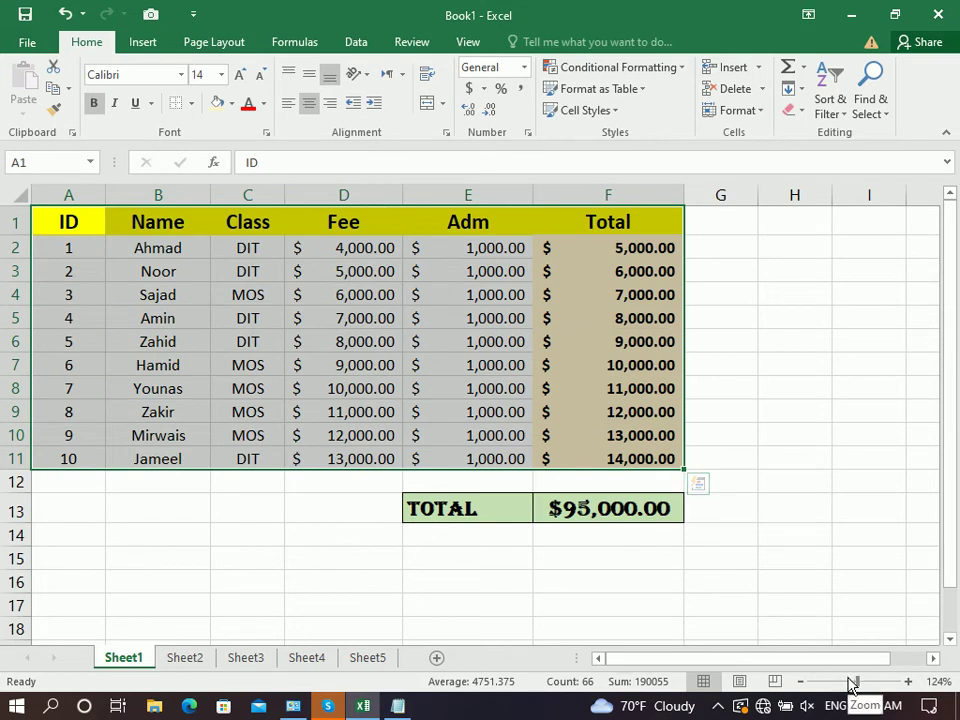
Zoom out to 87% and autofit column F so the $95,000.00 total shows
click(848, 681)
drag(613, 229, 780, 477)
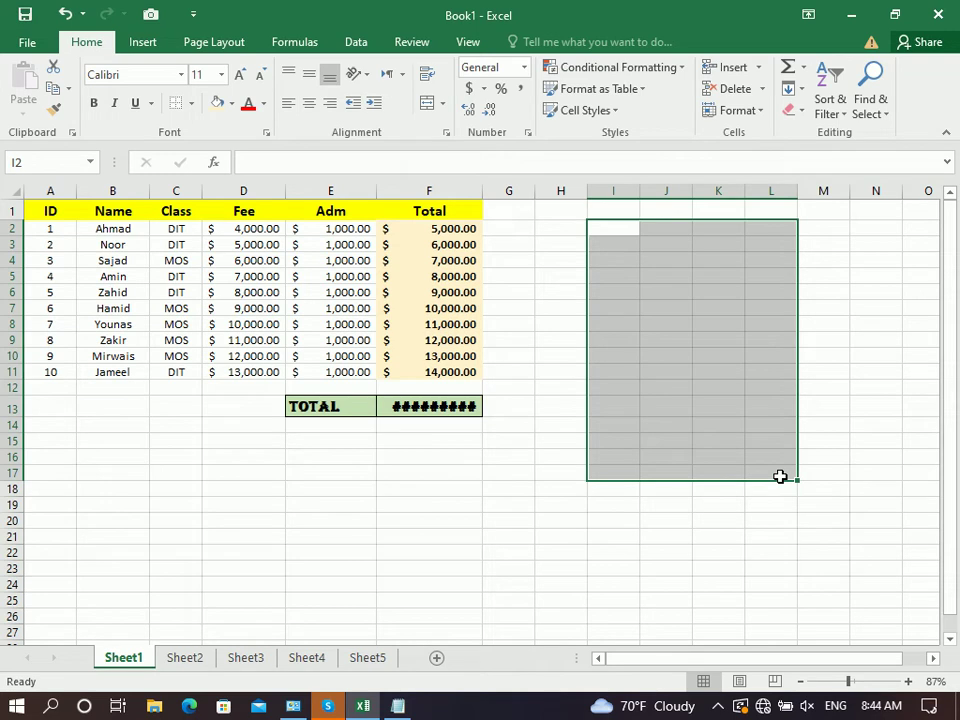
double_click(483, 197)
click(325, 264)
Apply All Borders to every cell of the fee table
mouse_move(55, 210)
mouse_down()
mouse_move(407, 381)
mouse_move(424, 372)
mouse_up()
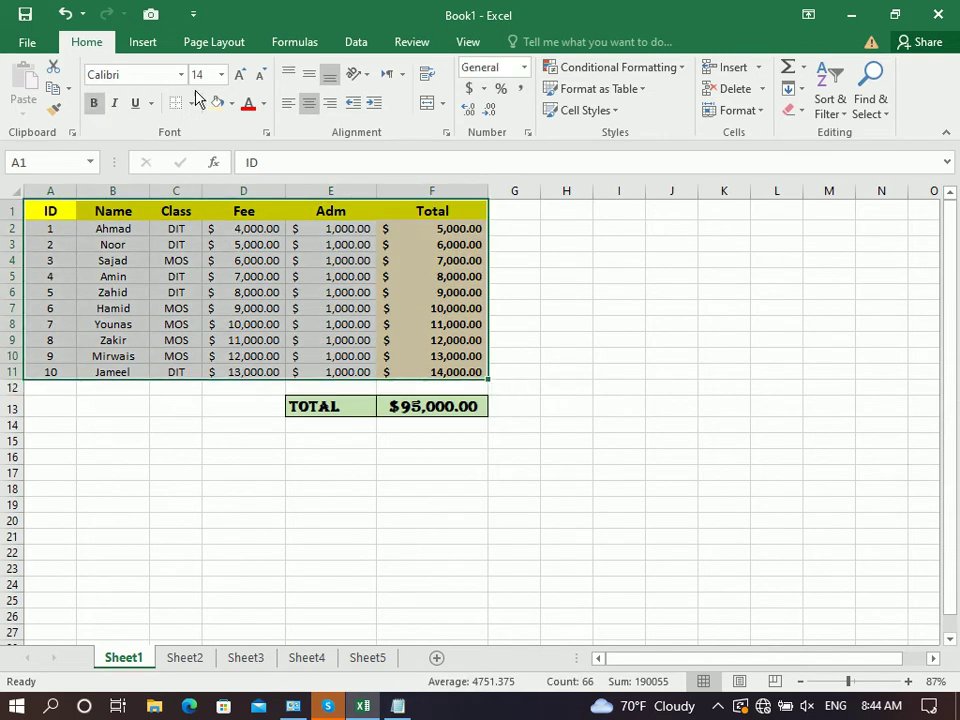
click(193, 104)
click(212, 262)
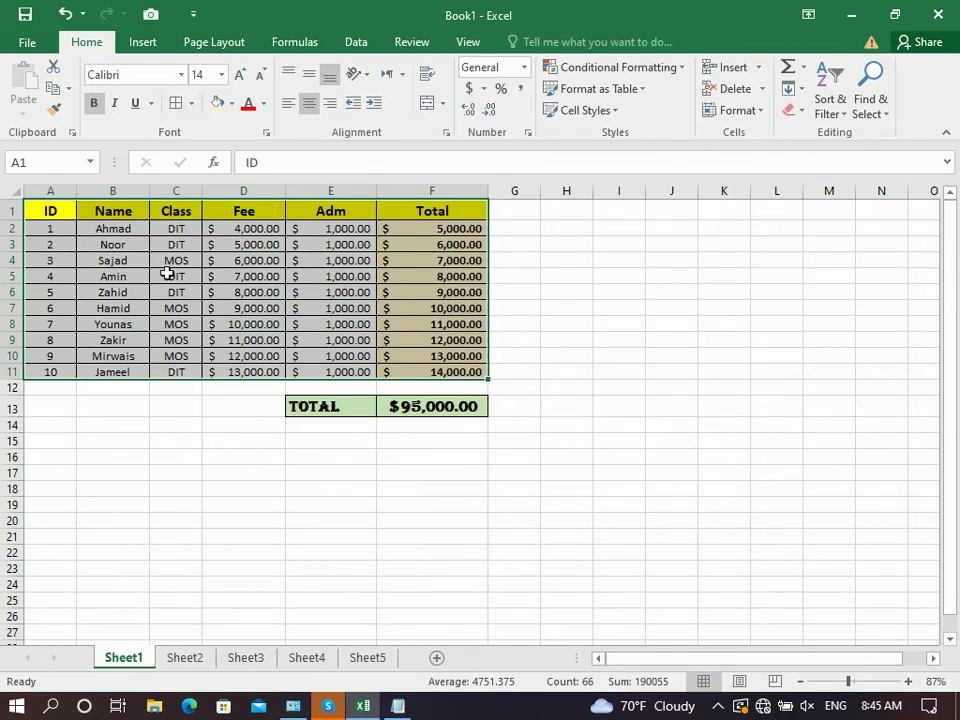
Paste Sheet1's fee table into Sheet3 at A1 using the No Borders option
click(52, 89)
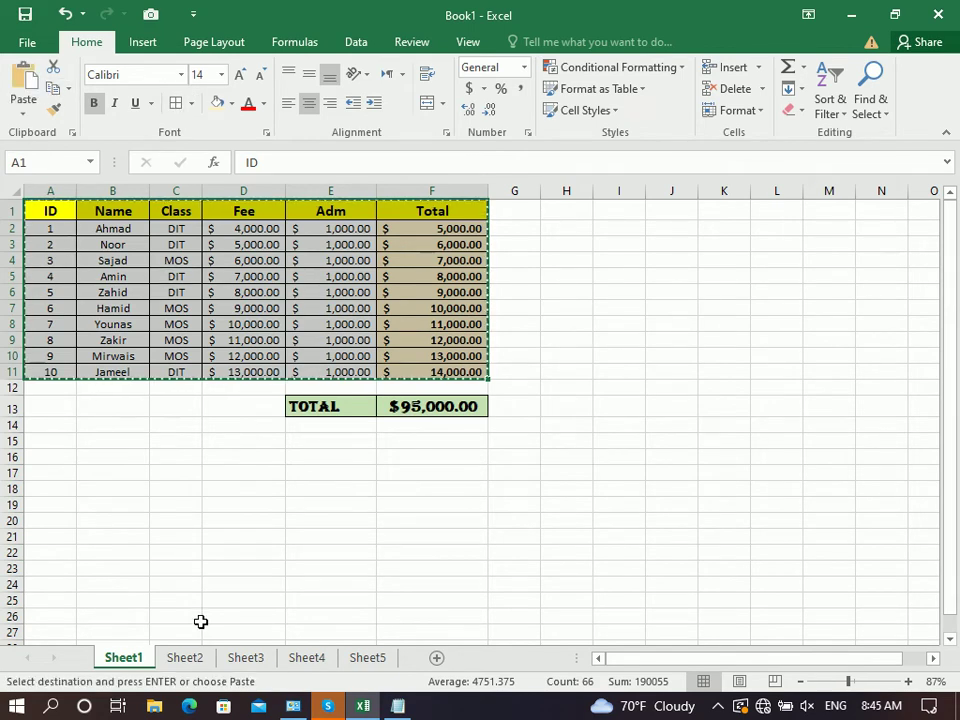
click(241, 665)
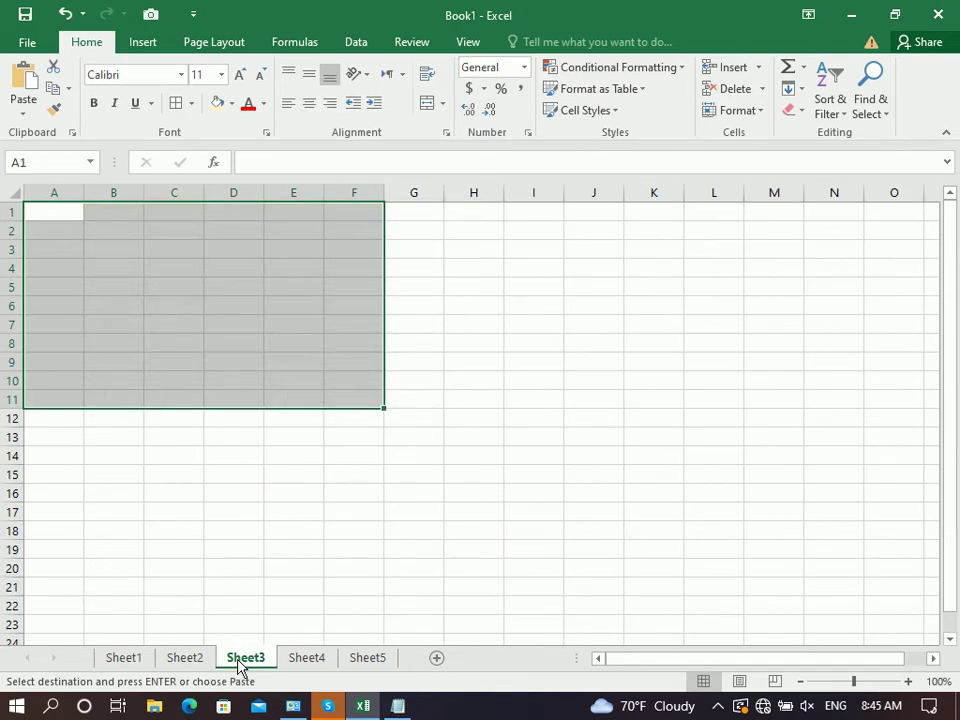
click(56, 211)
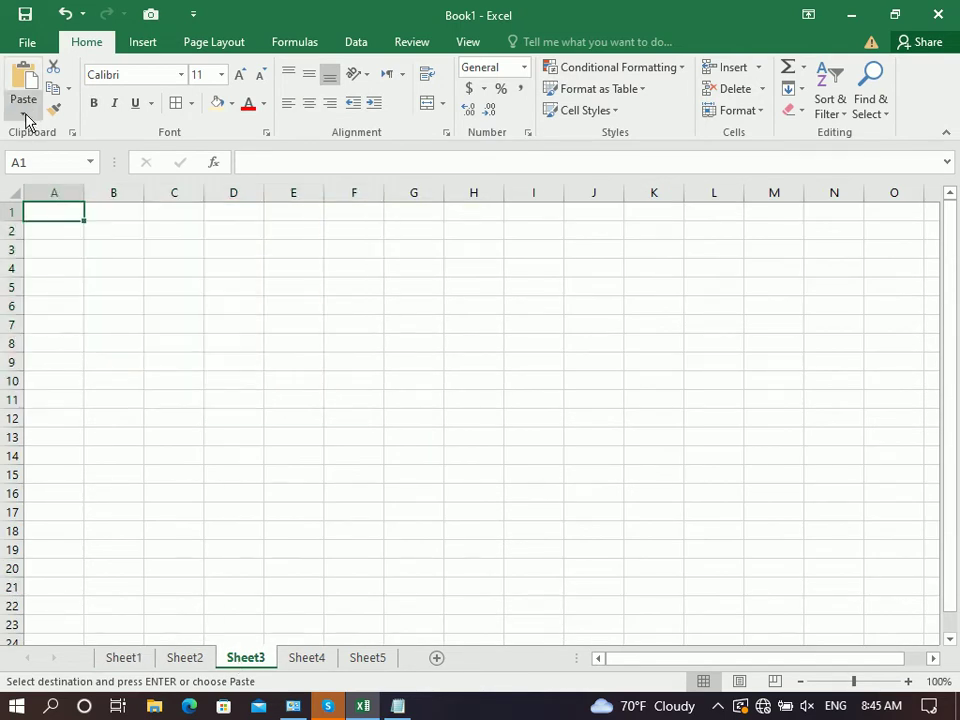
click(24, 114)
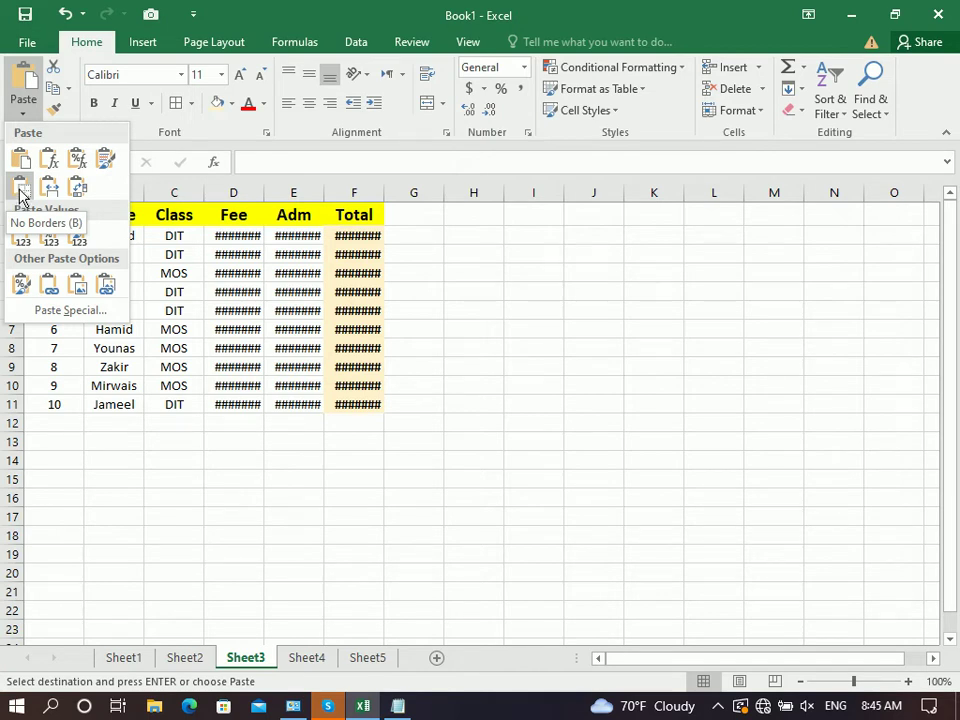
click(20, 192)
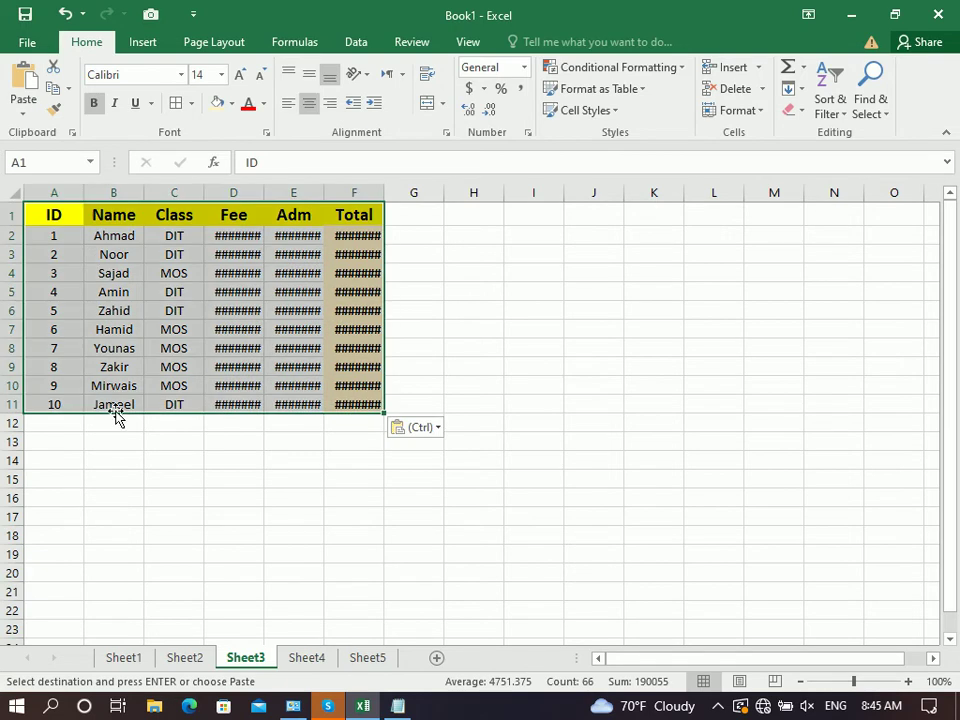
Compare the pasted copy with Sheet1's original and inspect the Adm and Total columns
click(126, 659)
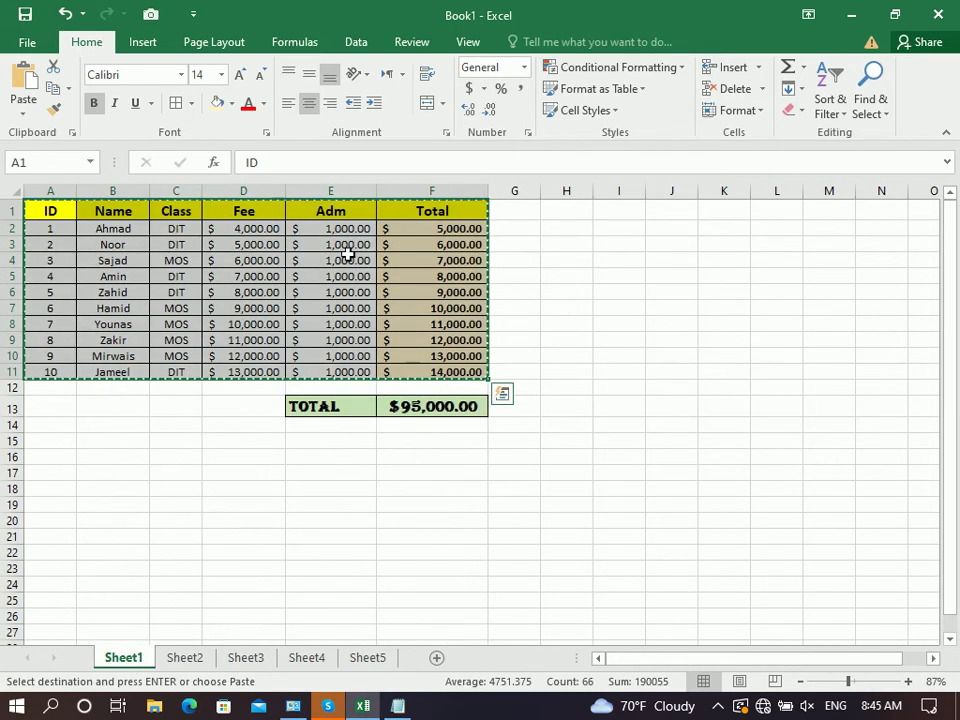
click(247, 660)
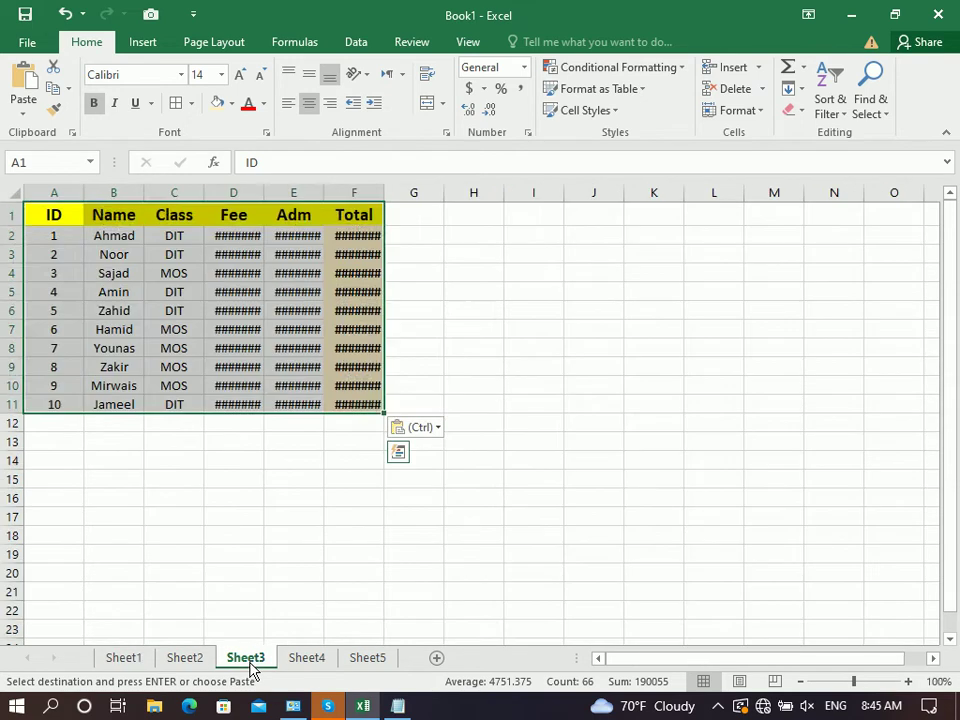
click(252, 456)
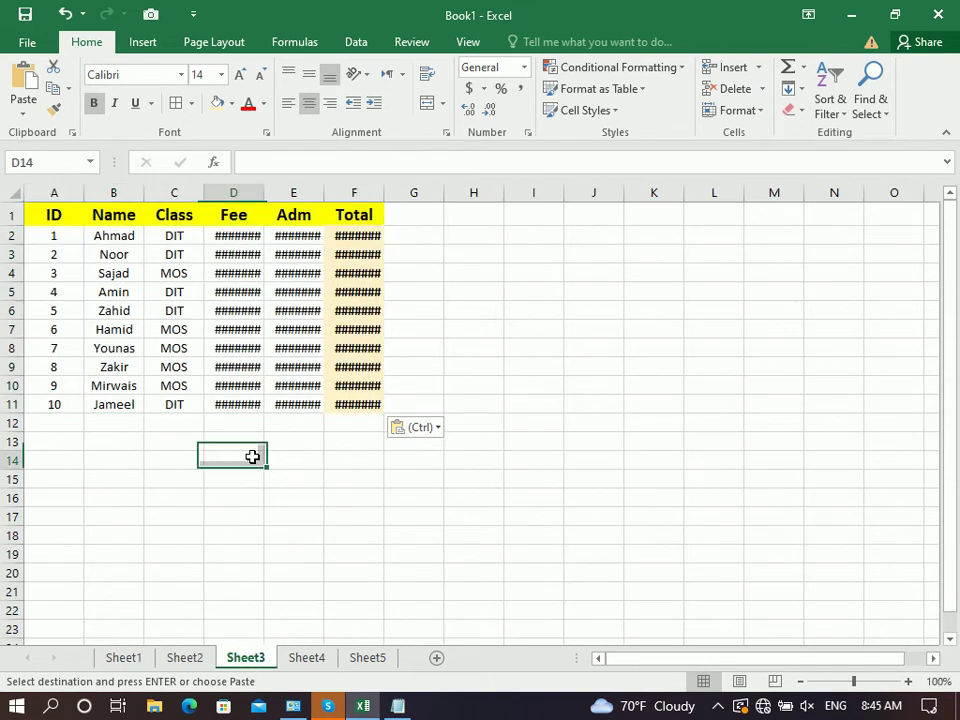
click(306, 193)
click(351, 196)
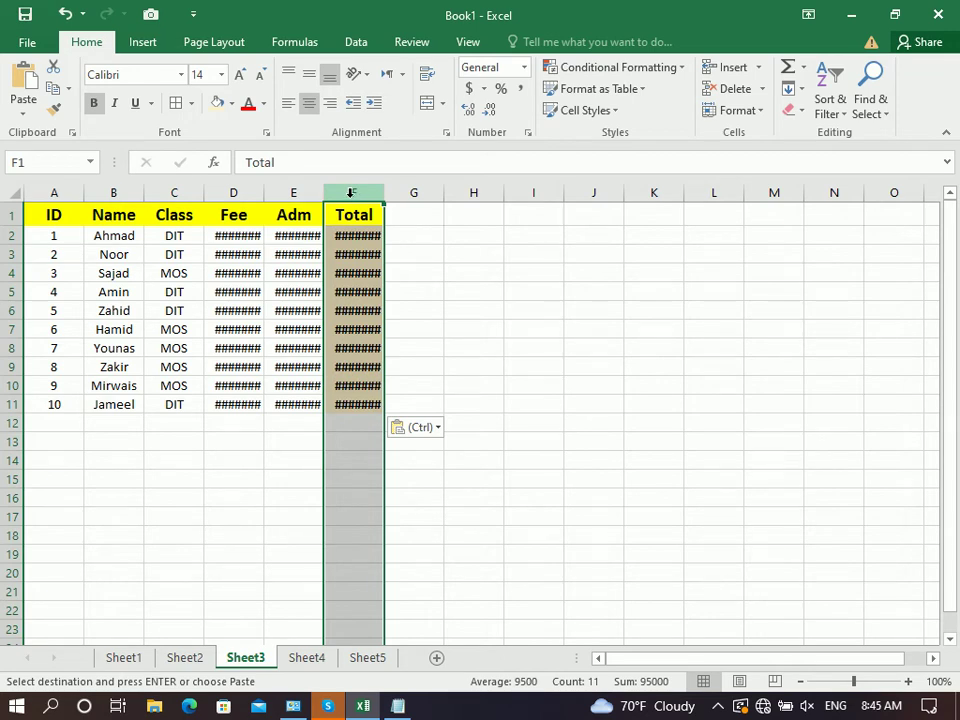
key(ctrl+z)
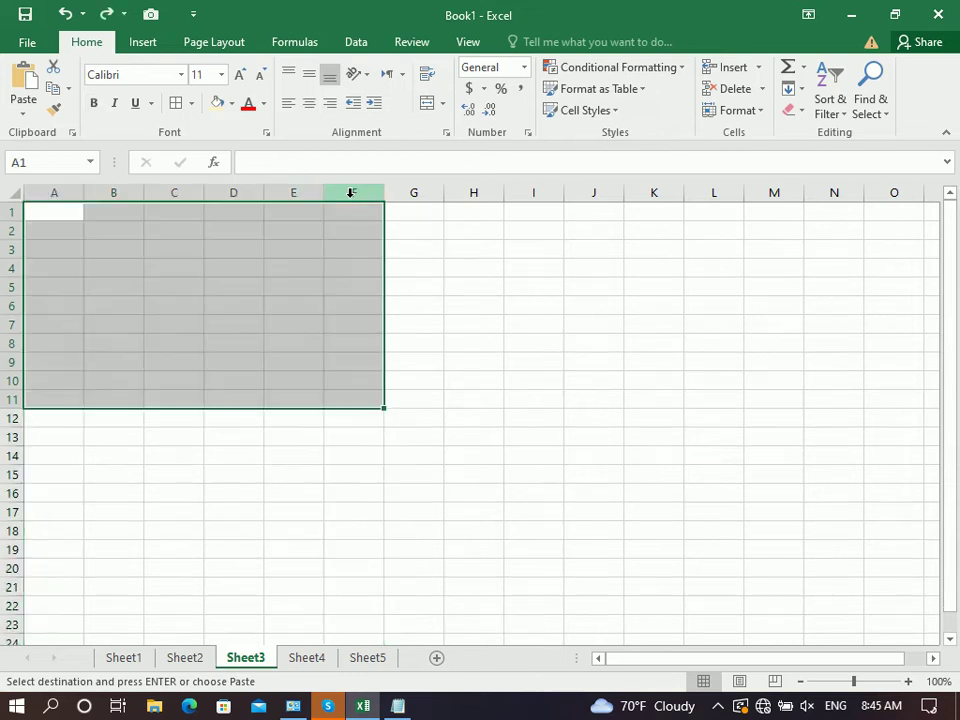
click(122, 658)
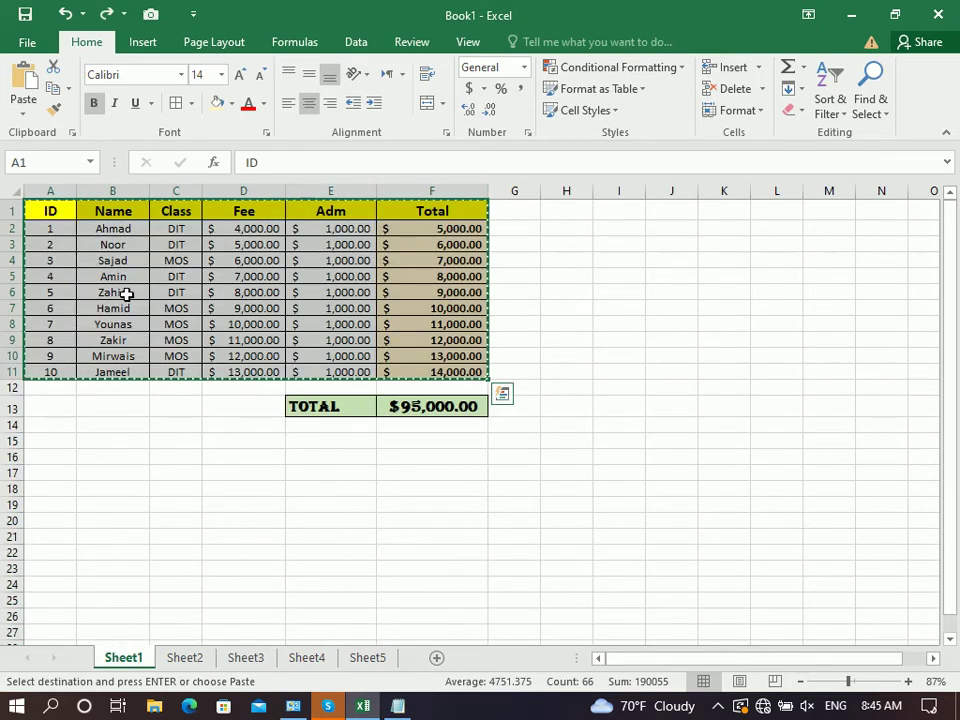
click(247, 659)
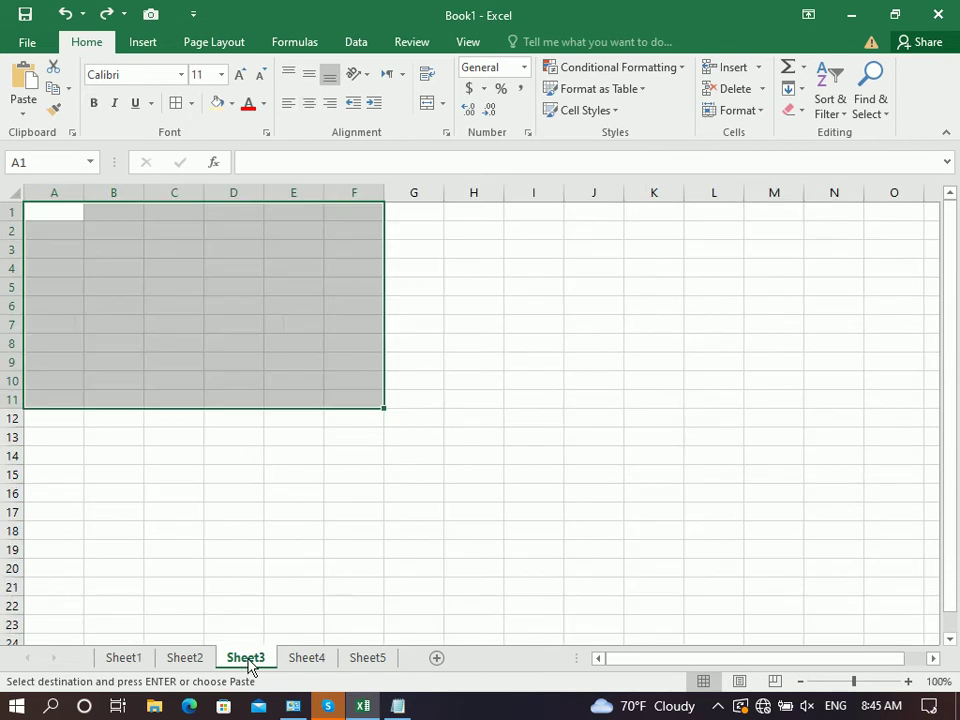
click(34, 212)
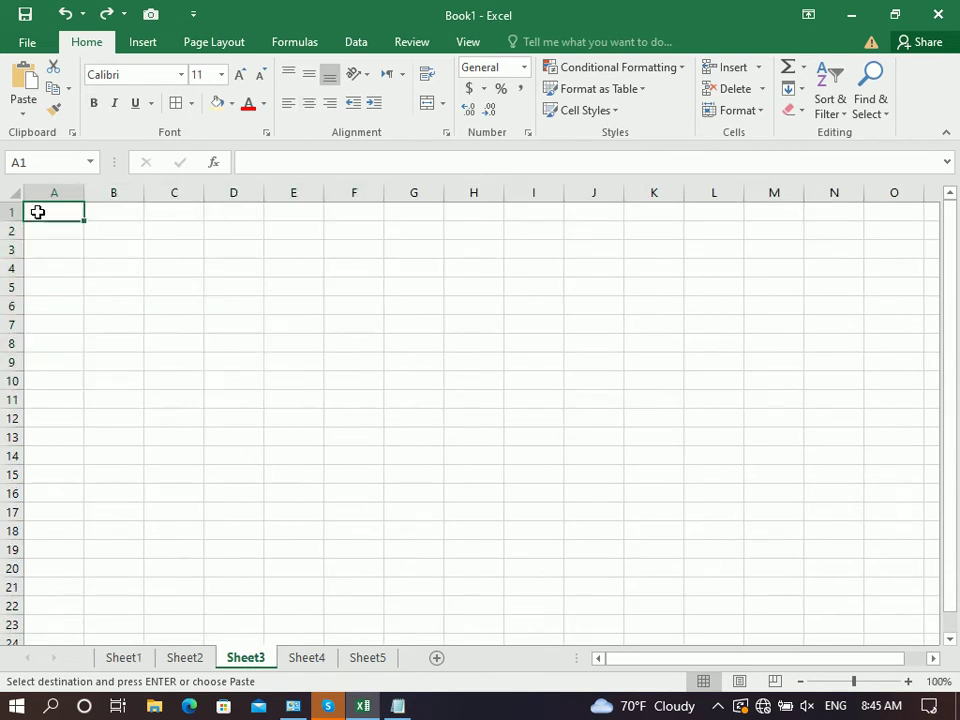
click(23, 113)
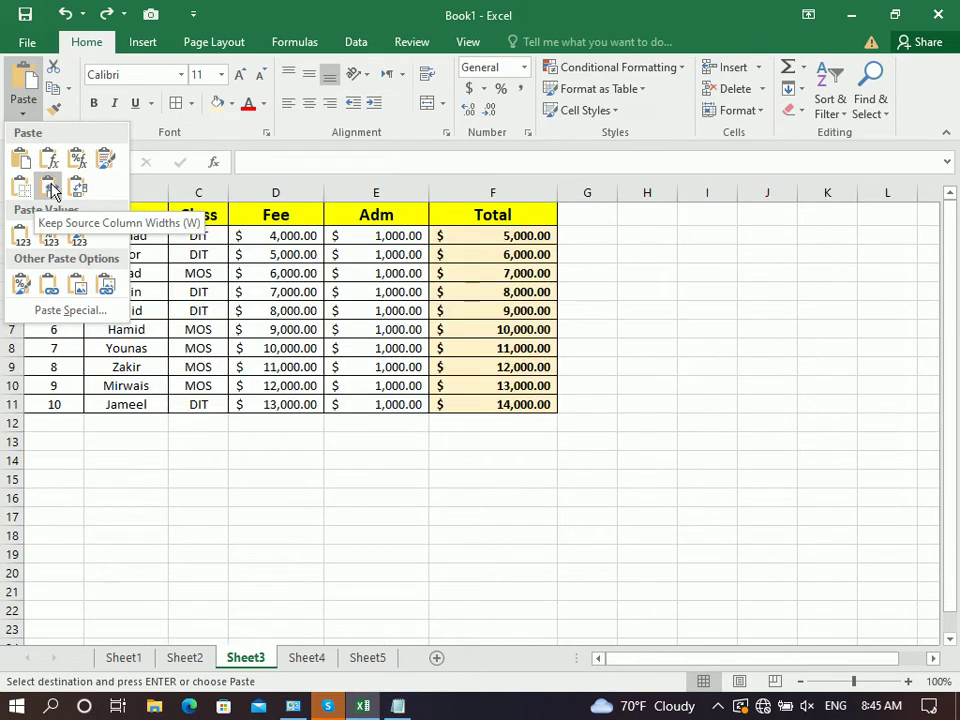
click(53, 193)
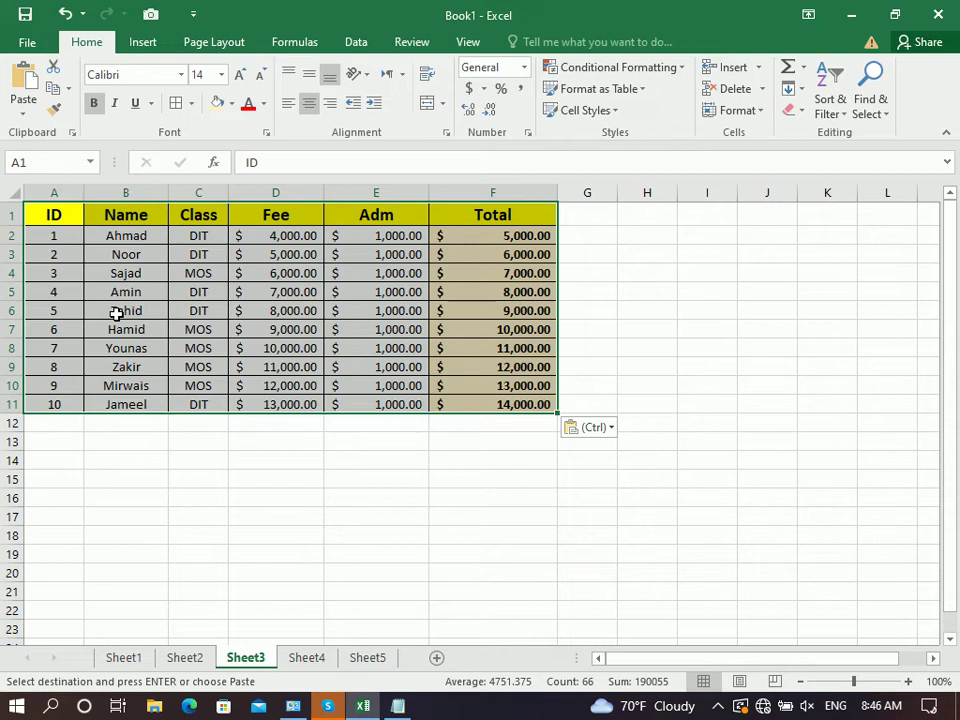
key(ctrl+z)
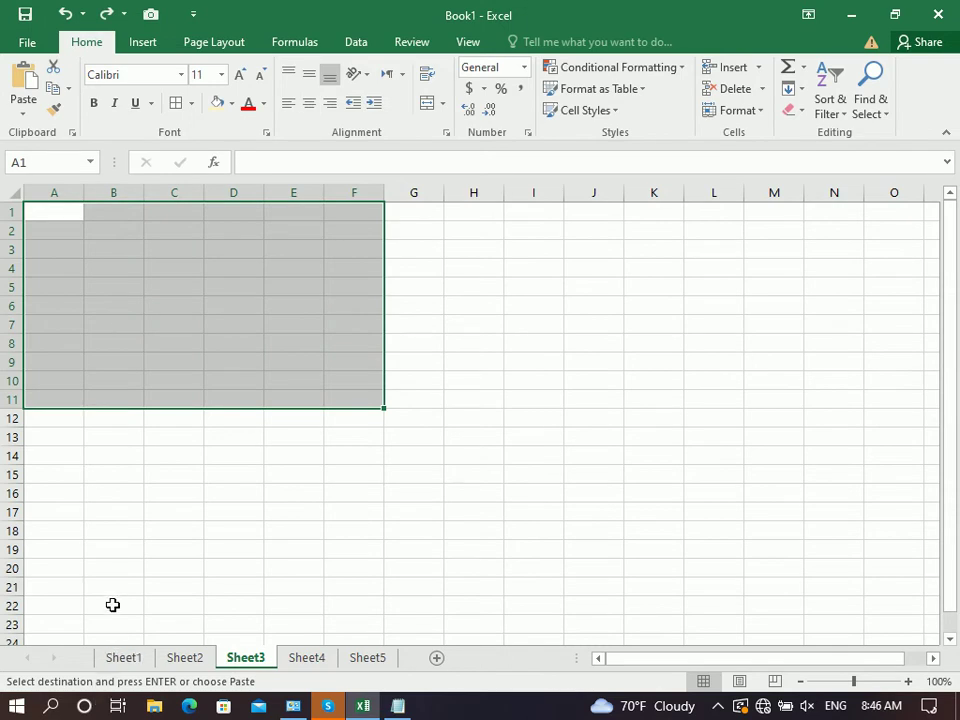
Select and copy the whole fee table on Sheet1
click(23, 110)
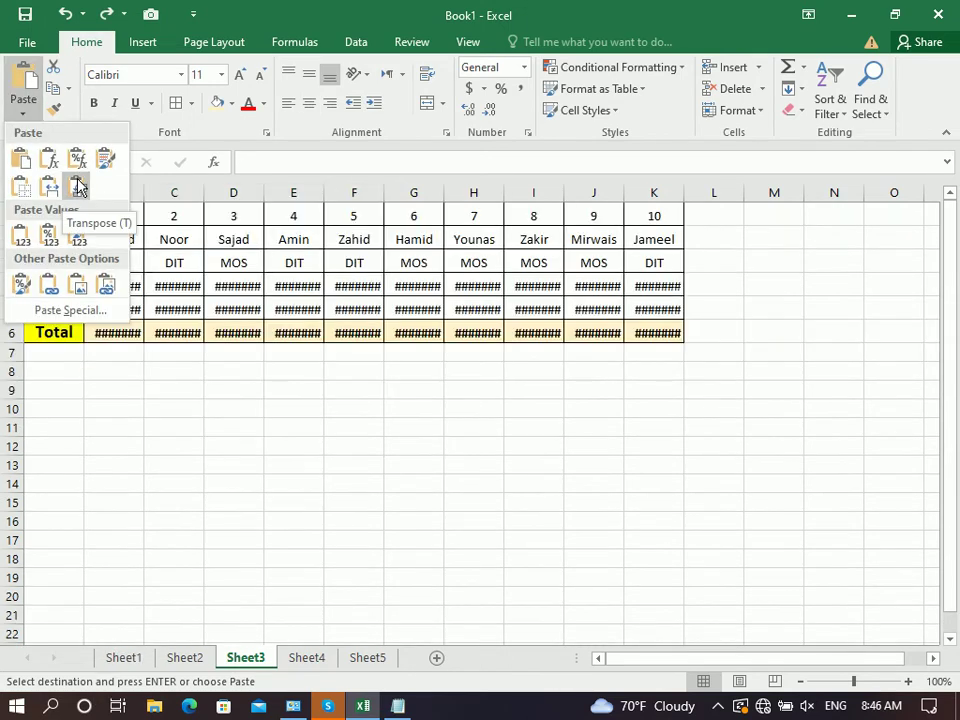
click(156, 503)
click(124, 663)
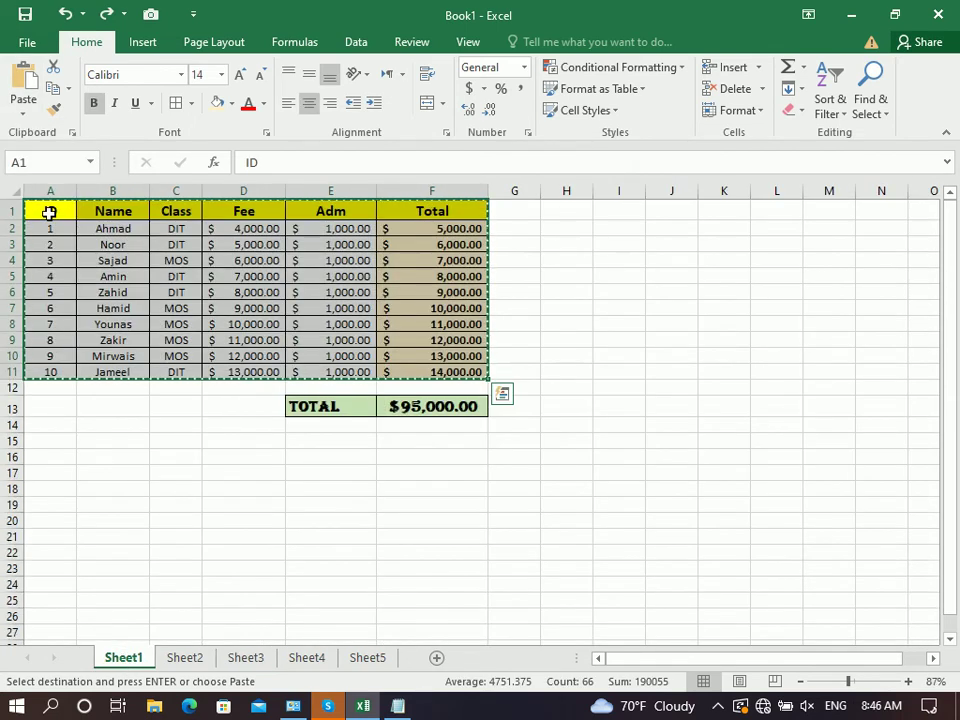
drag(49, 228, 54, 370)
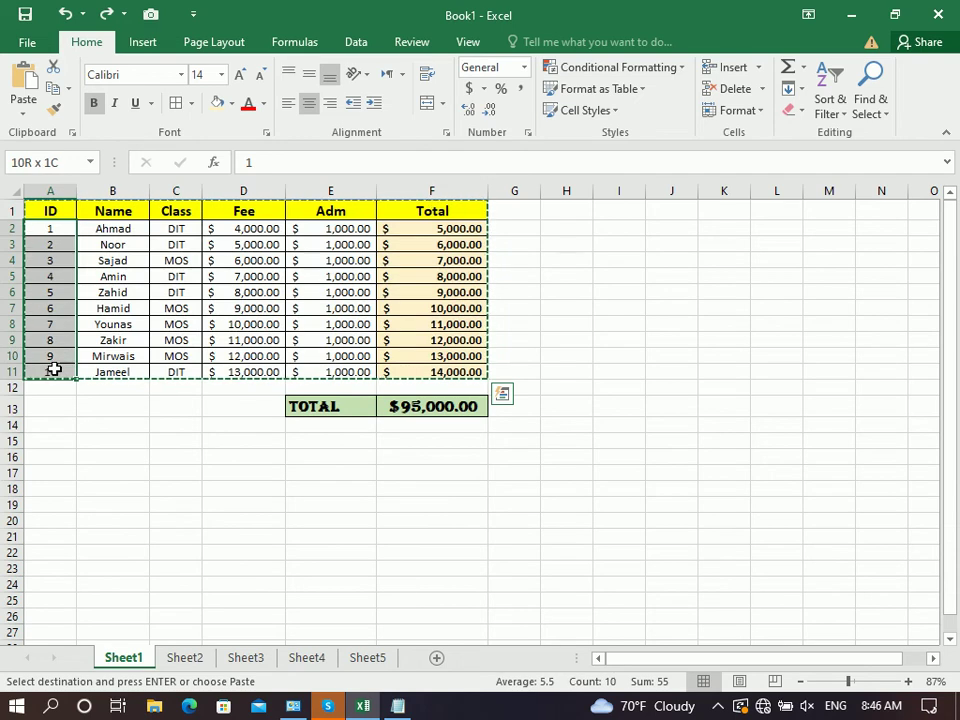
drag(120, 228, 117, 352)
click(214, 340)
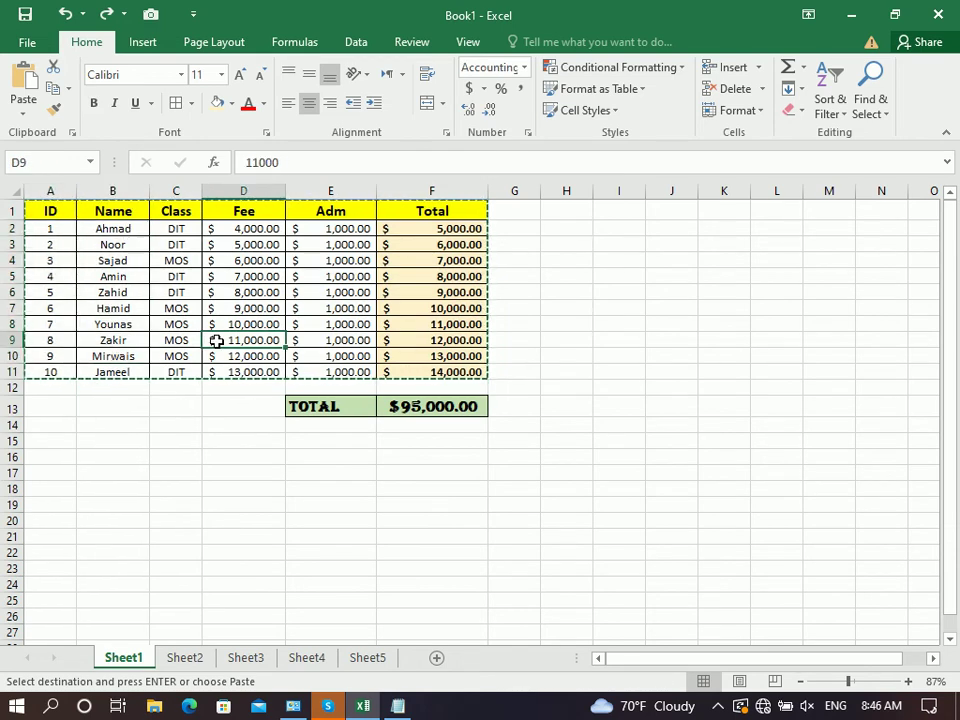
key(ctrl+a)
key(ctrl+v)
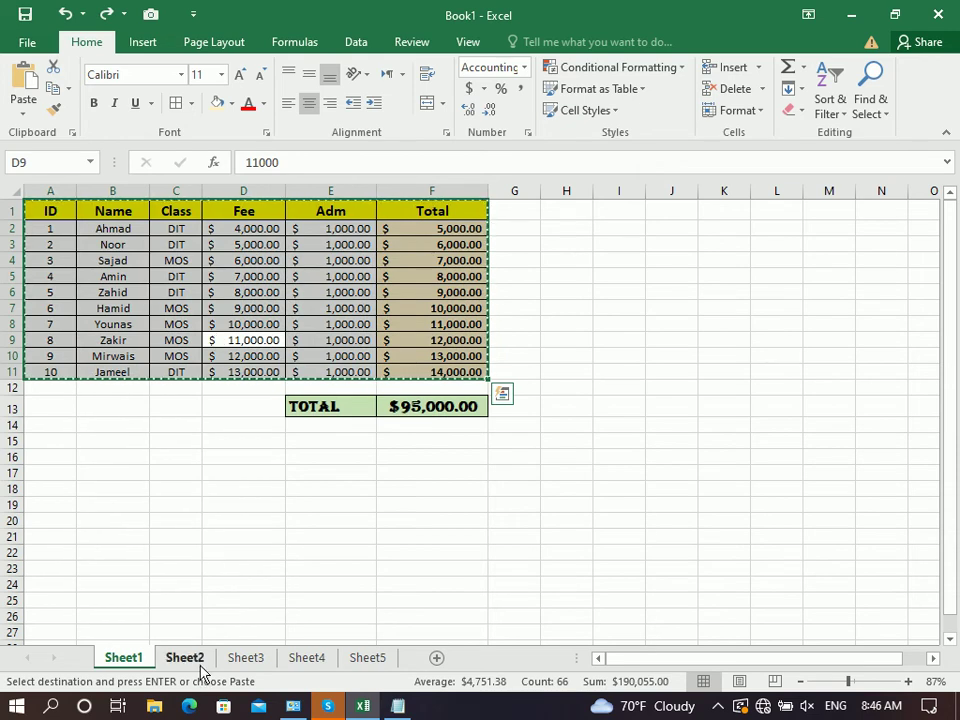
Paste the table transposed onto Sheet3 and autofit column B
click(245, 658)
click(25, 112)
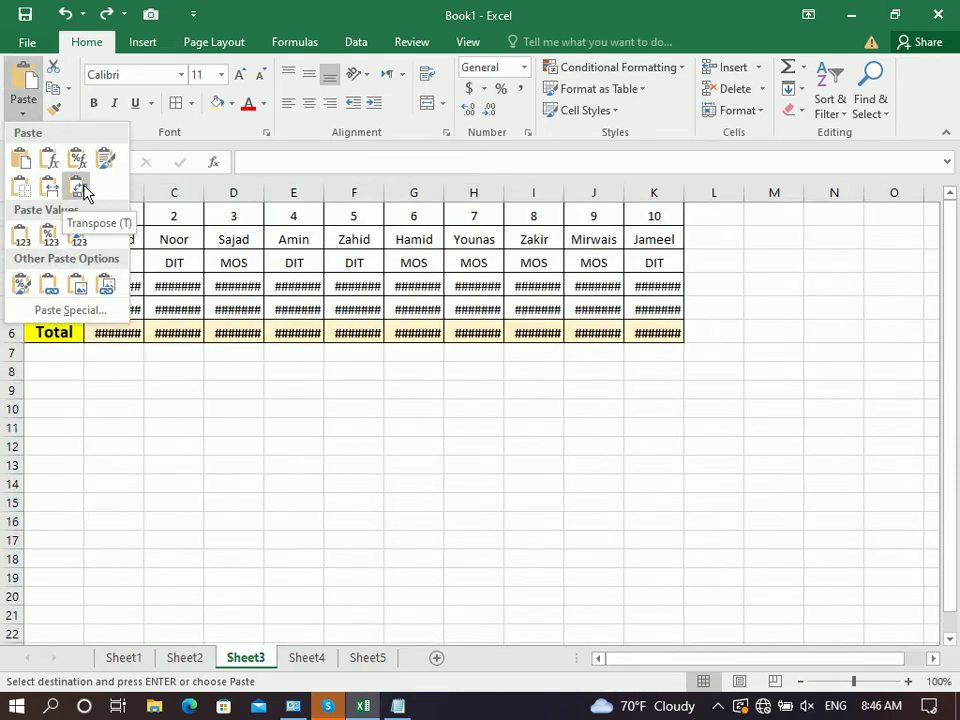
click(79, 188)
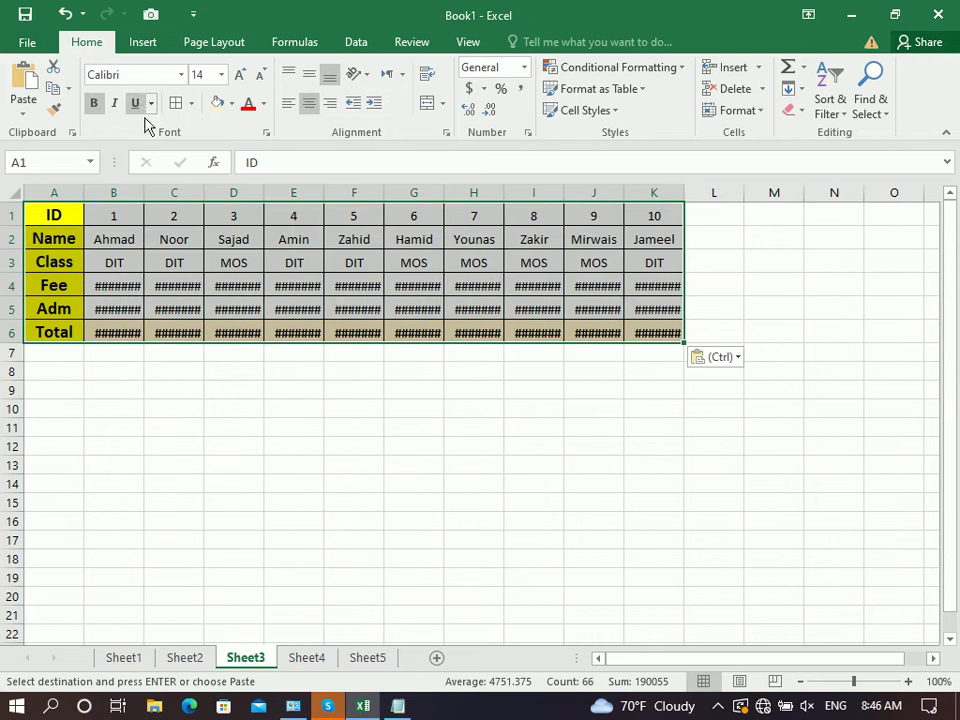
double_click(142, 188)
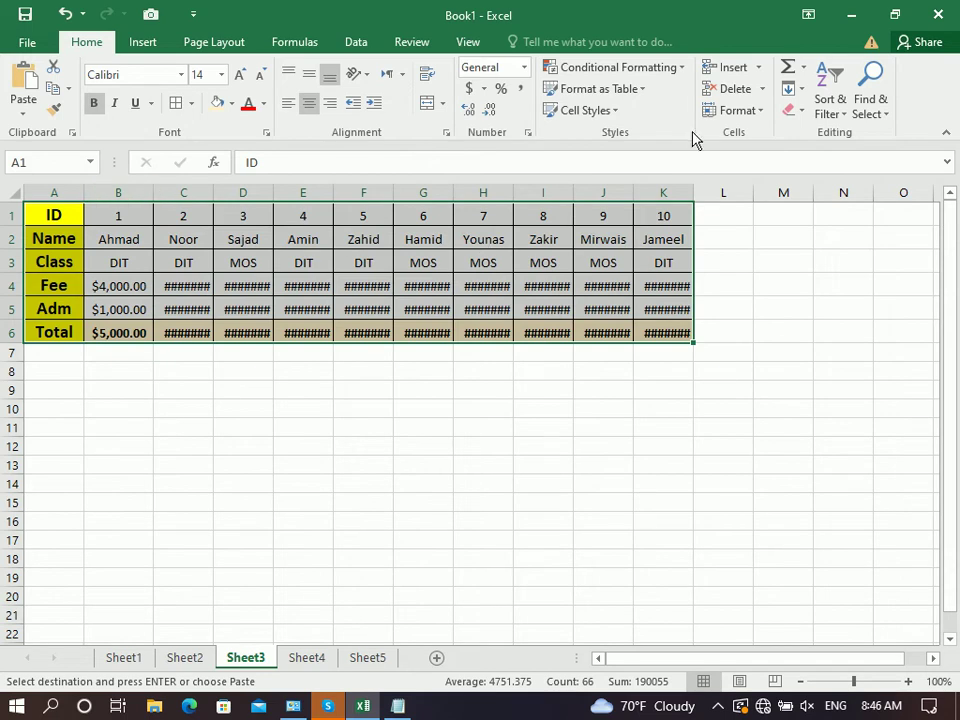
AutoFit all column widths, widen column A and left-align its row labels
click(738, 116)
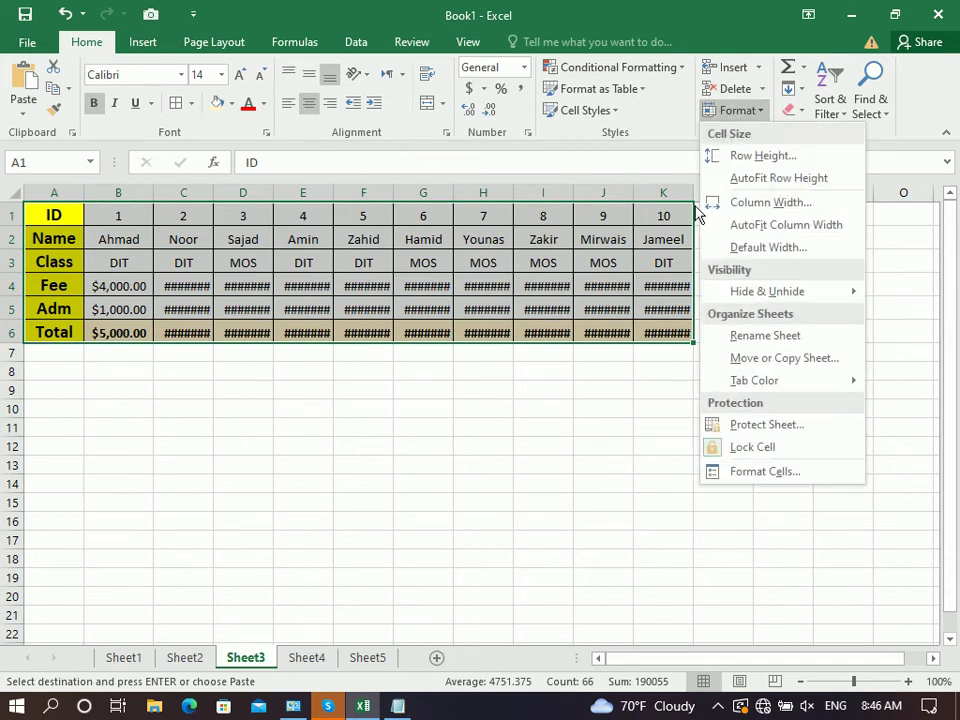
click(760, 226)
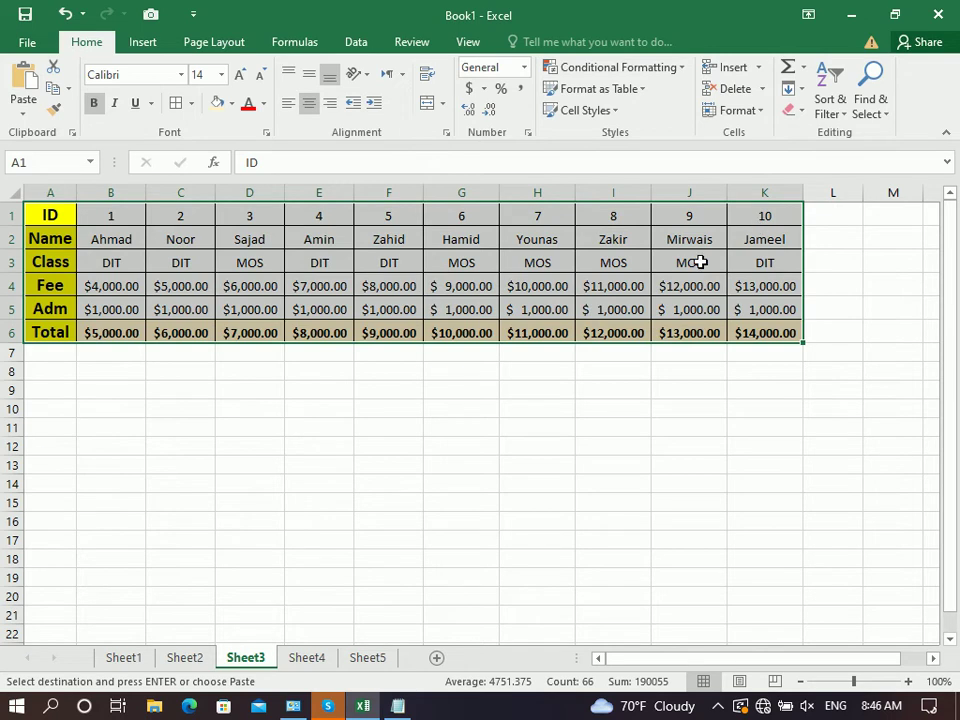
click(14, 110)
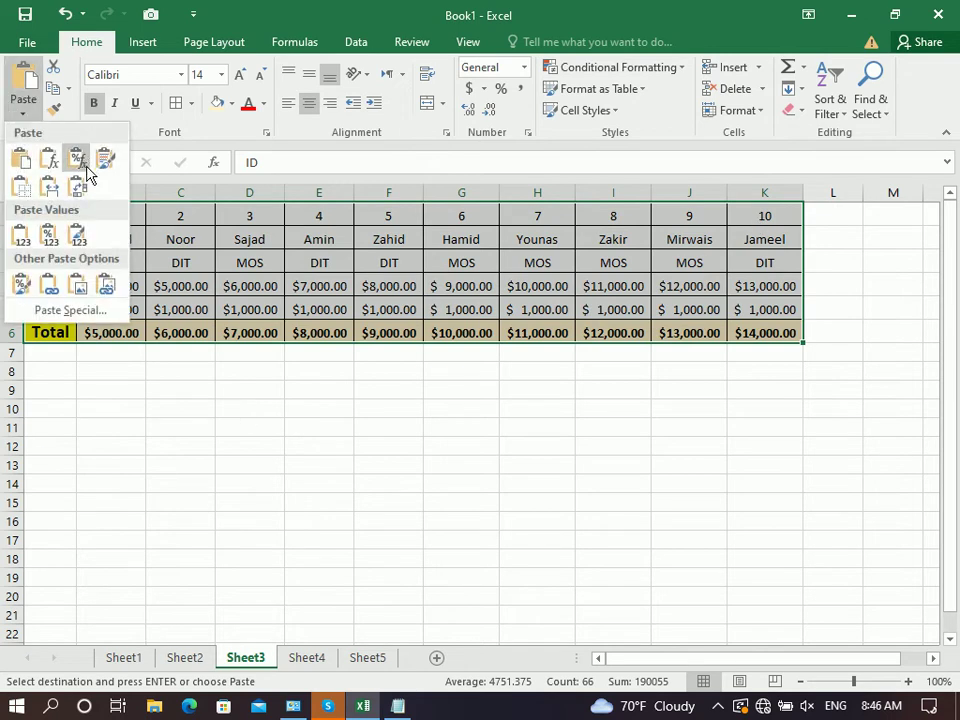
click(208, 347)
mouse_move(77, 192)
mouse_down()
mouse_move(95, 192)
mouse_move(64, 332)
mouse_up()
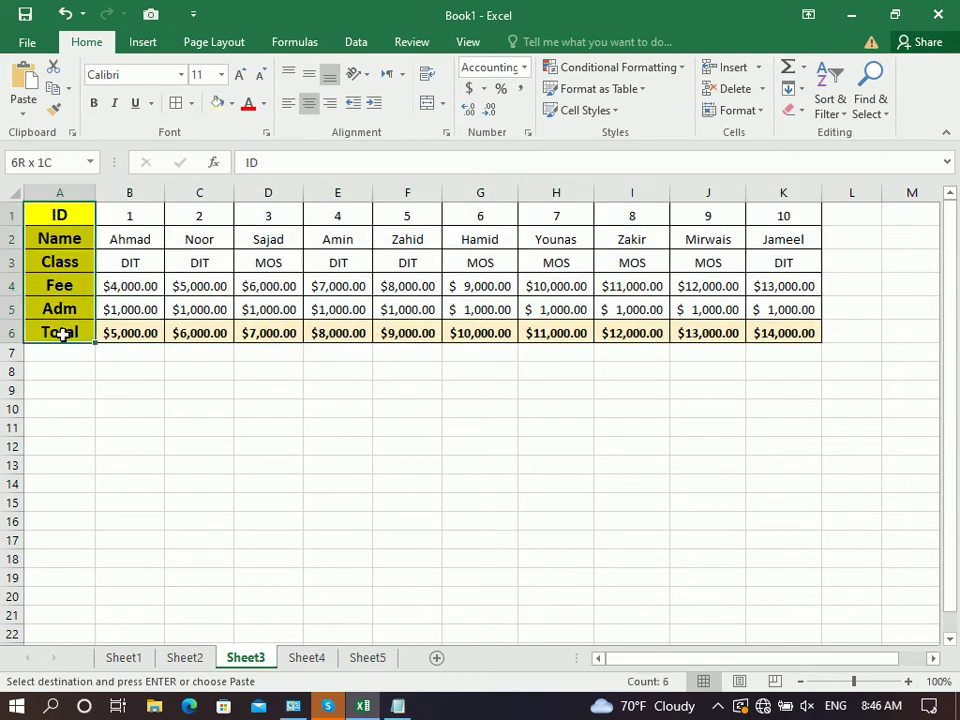
click(287, 103)
Check the ID, name and class rows and each student column B–K for fully shown amounts
drag(111, 212, 768, 200)
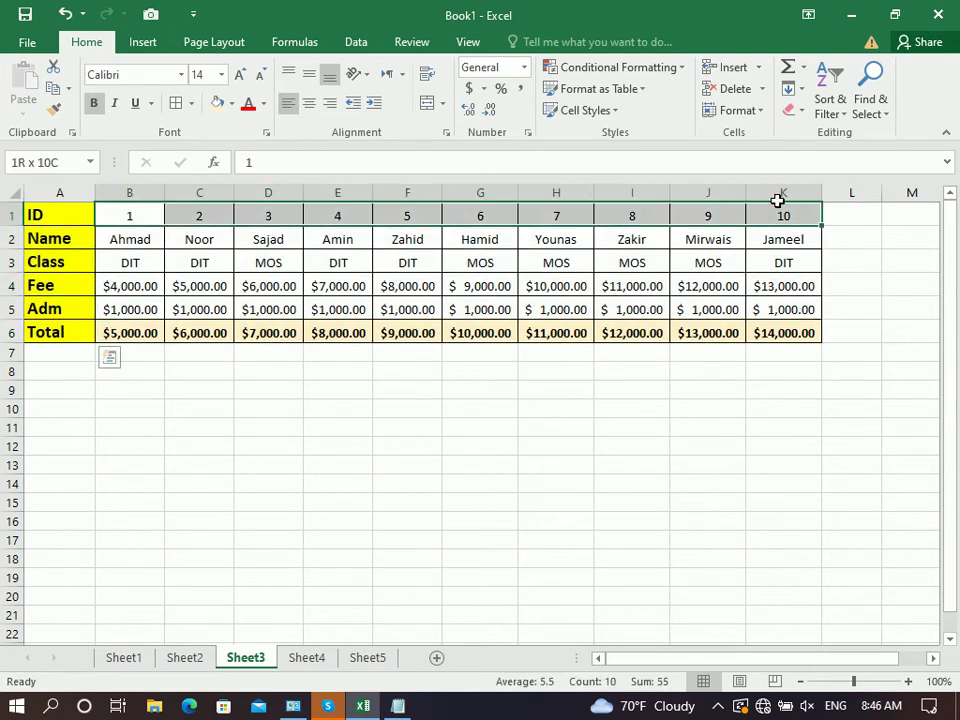
drag(115, 239, 793, 236)
drag(120, 262, 780, 262)
click(142, 300)
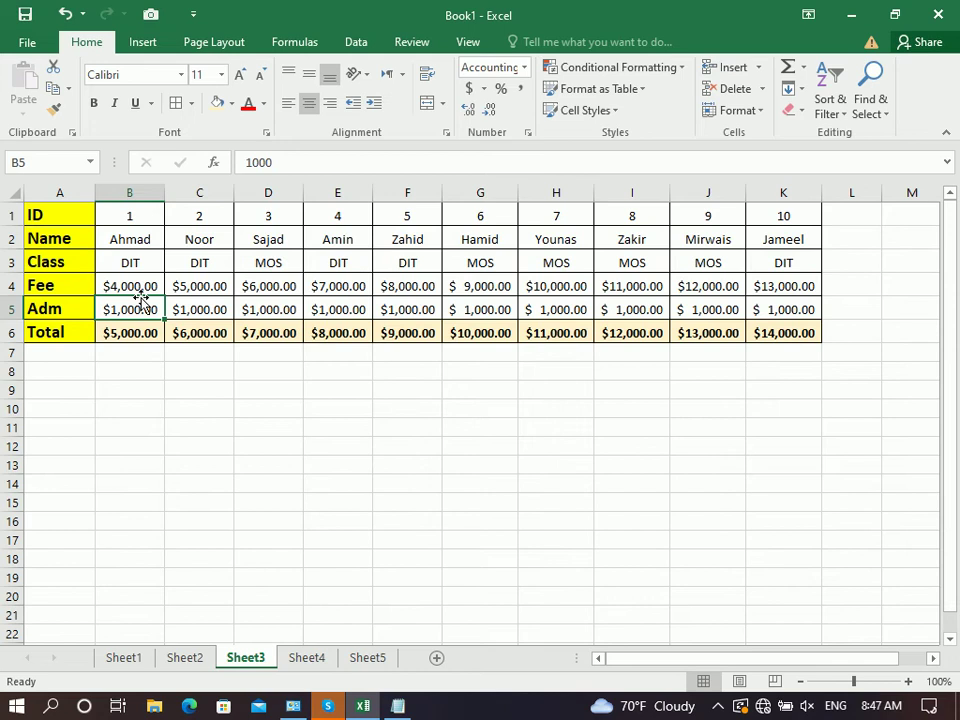
click(127, 193)
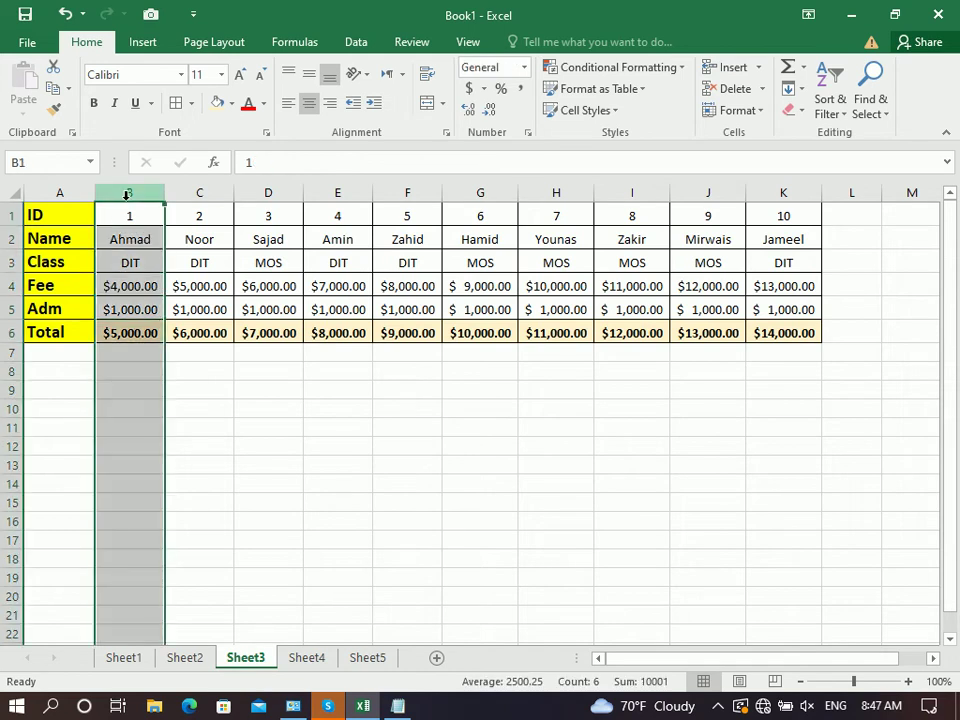
click(197, 193)
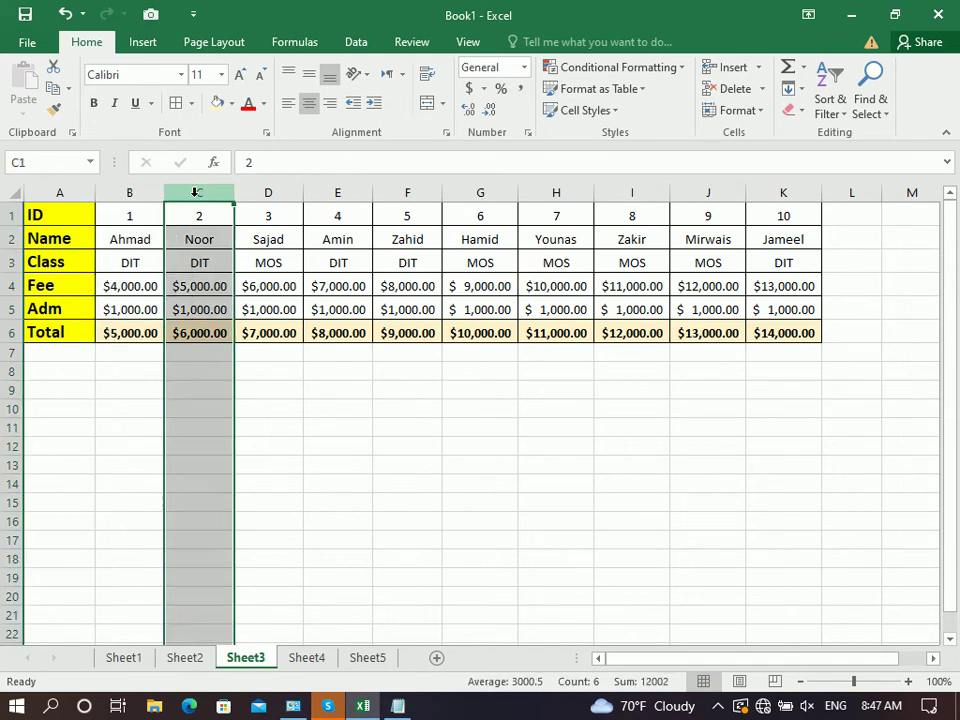
click(256, 182)
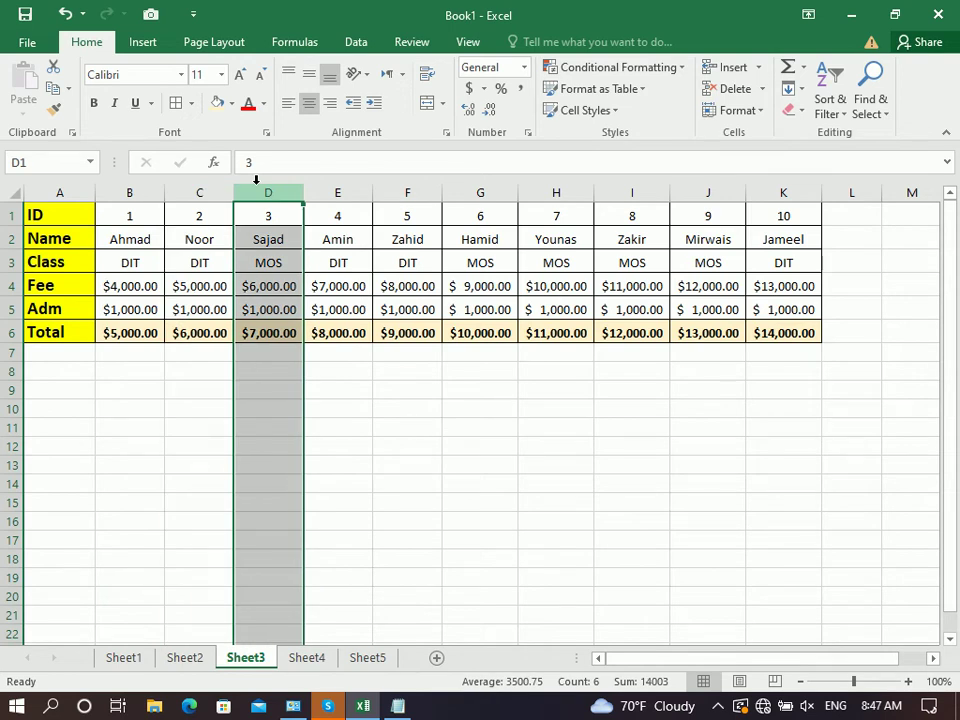
click(328, 190)
click(407, 204)
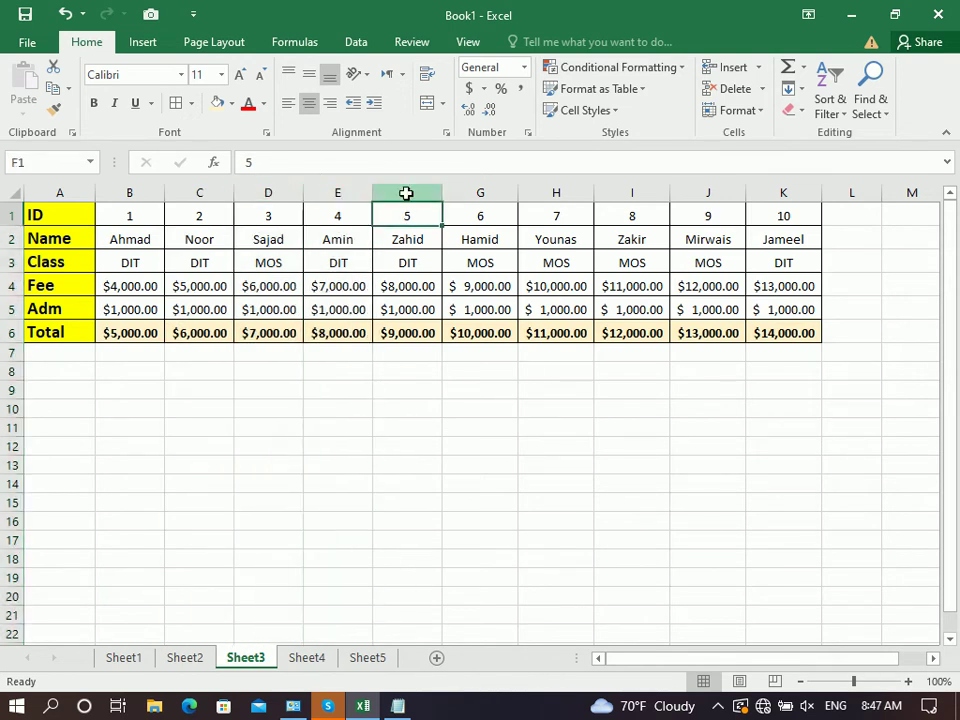
click(452, 193)
click(555, 193)
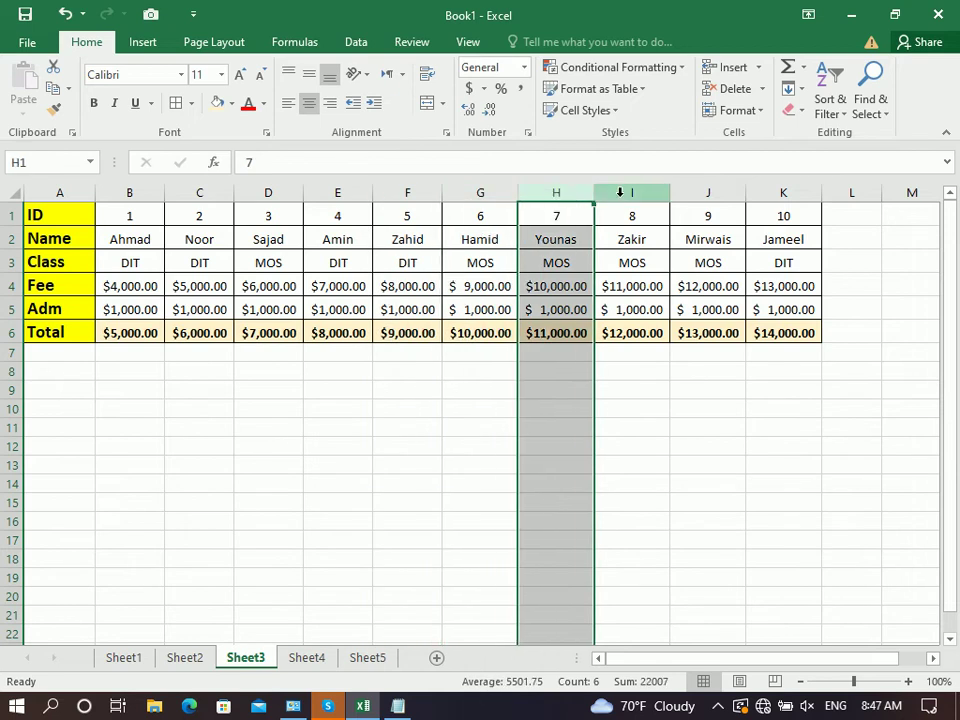
click(620, 192)
click(718, 193)
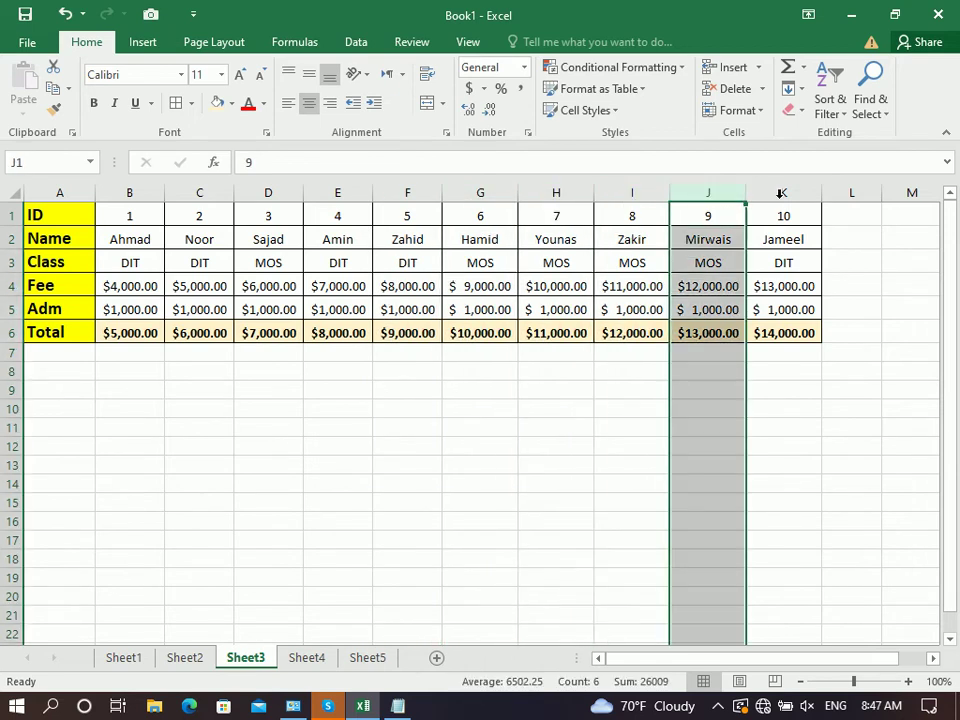
click(781, 193)
click(371, 484)
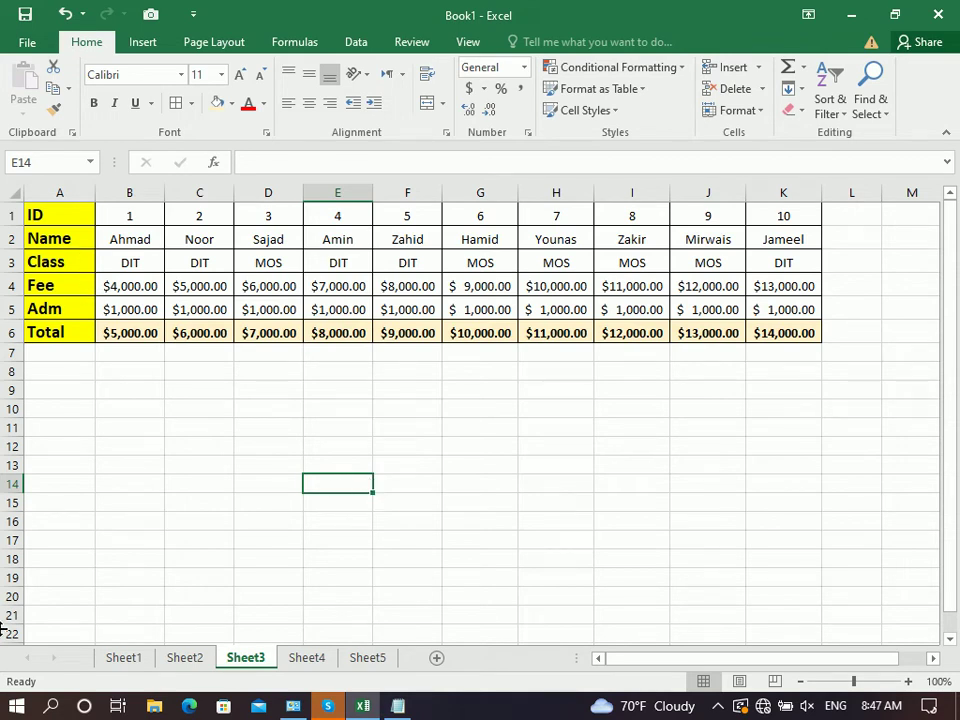
Check the original table on Sheet1, then copy the transposed table A1:K6 on Sheet3
click(108, 662)
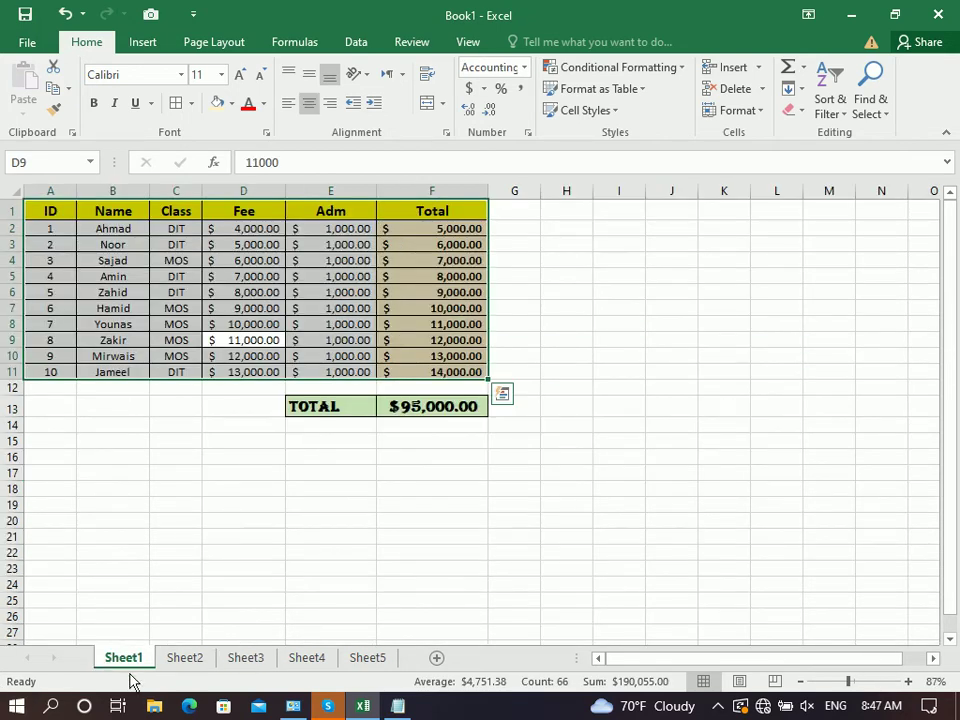
click(253, 667)
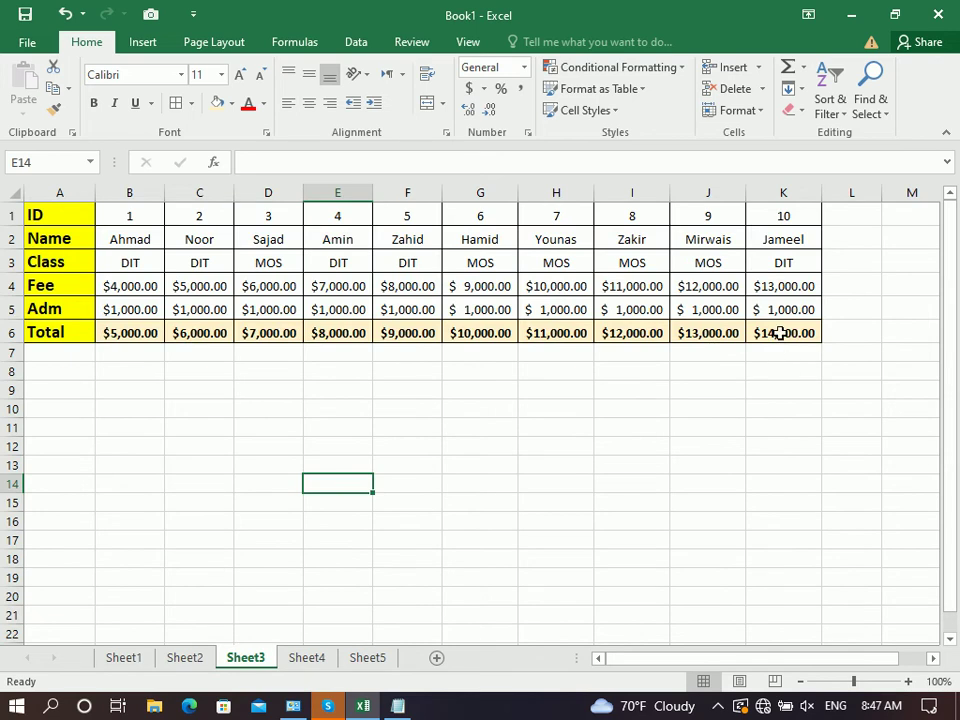
drag(778, 332, 59, 215)
click(52, 90)
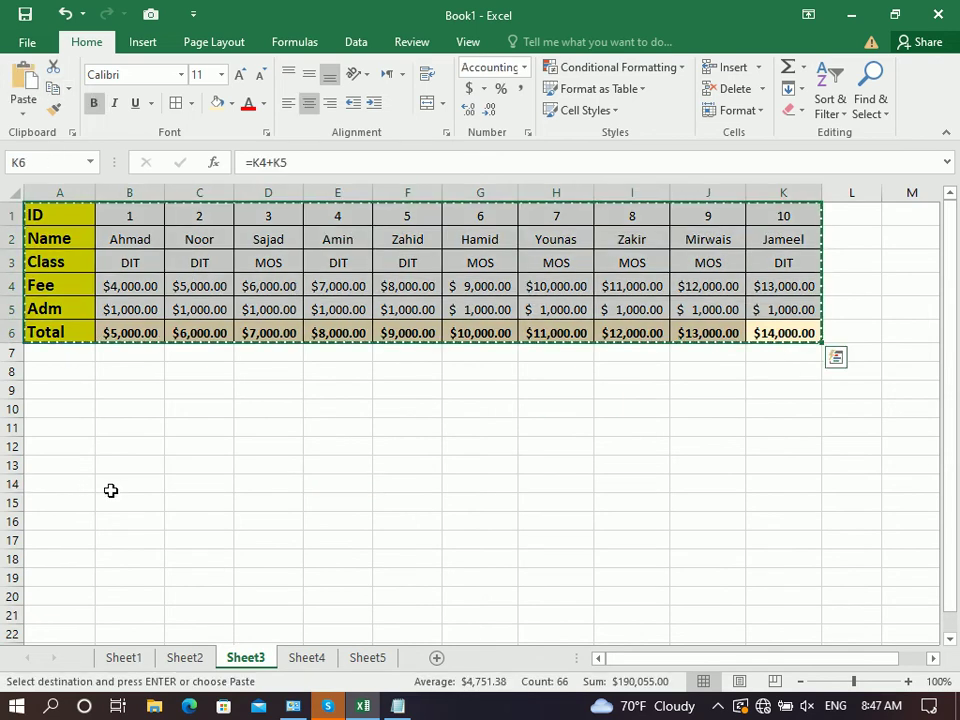
Paste the copy transposed back into columns starting at cell A10
click(61, 443)
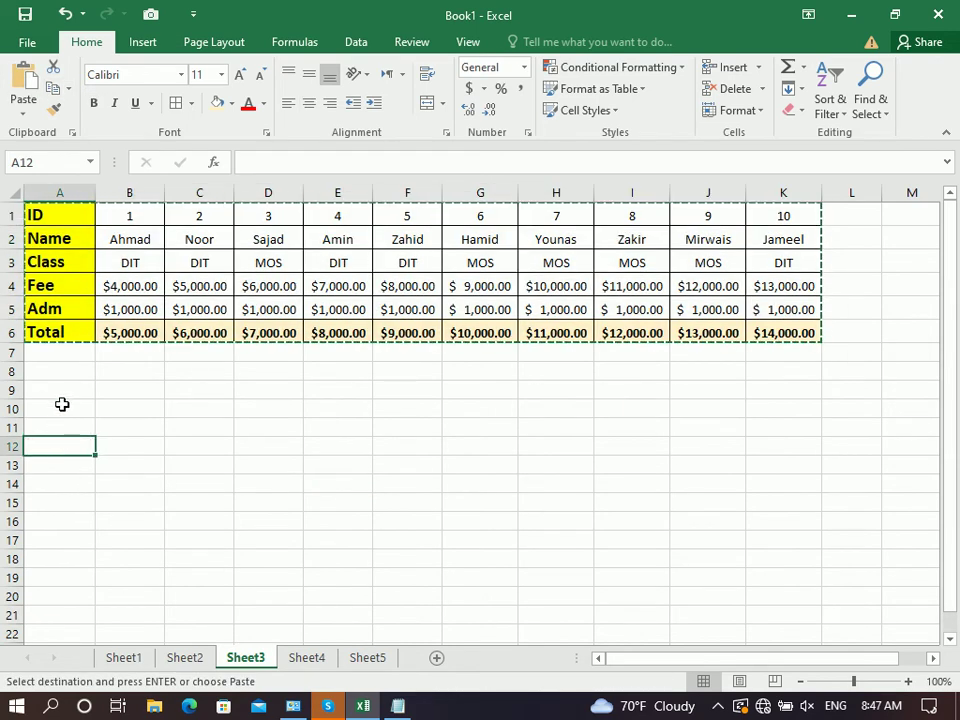
click(60, 408)
click(25, 108)
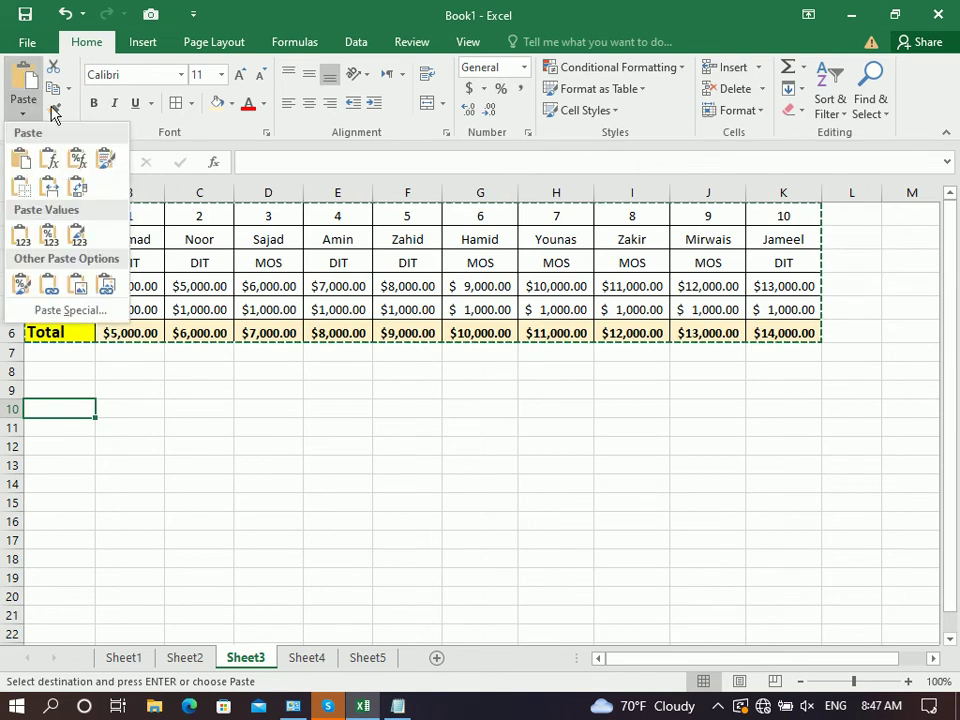
click(79, 195)
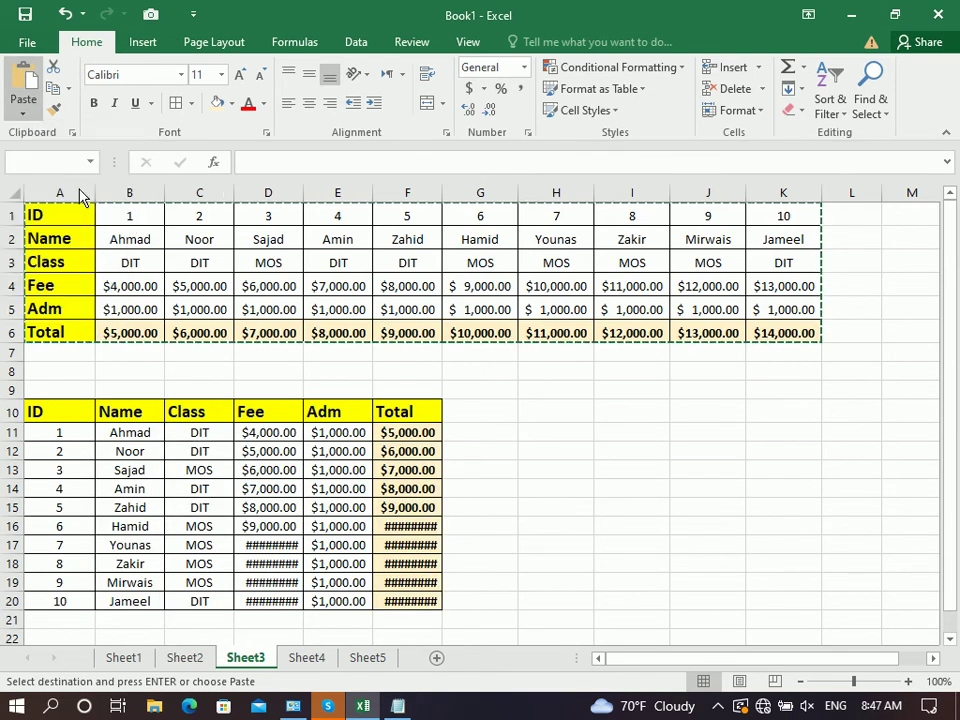
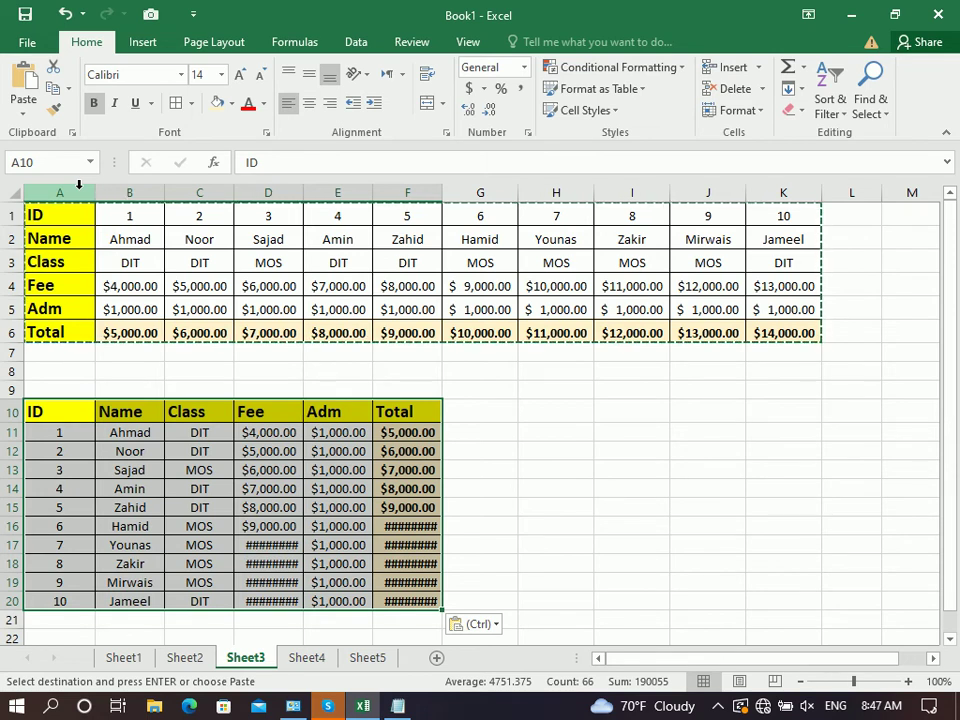
On Sheet1, paste the copied content into the Total cells F2 to F11
click(22, 108)
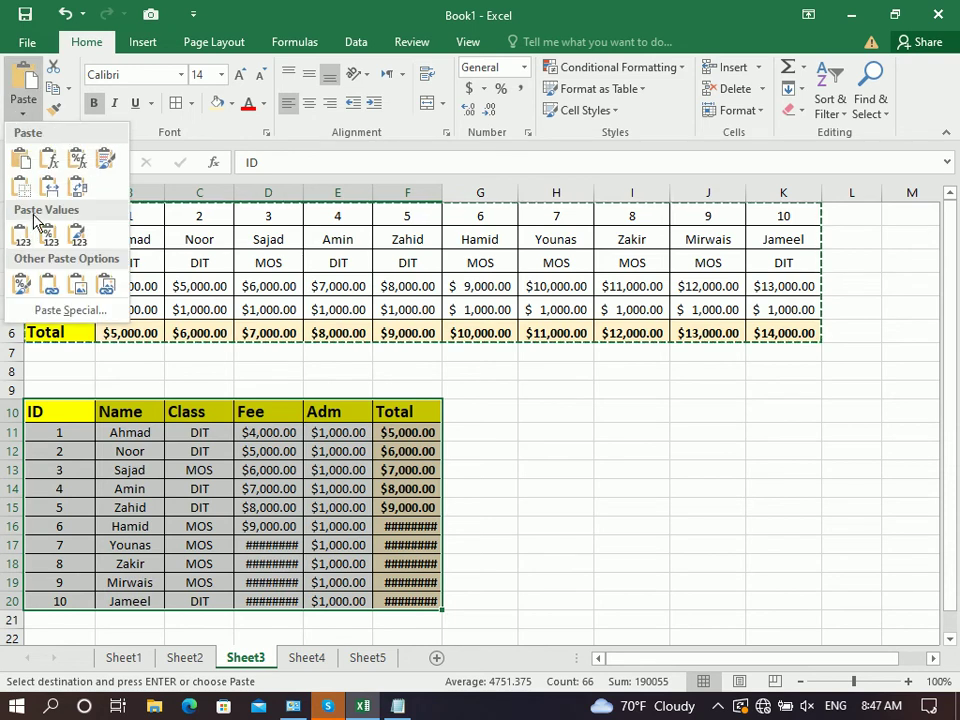
key(Escape)
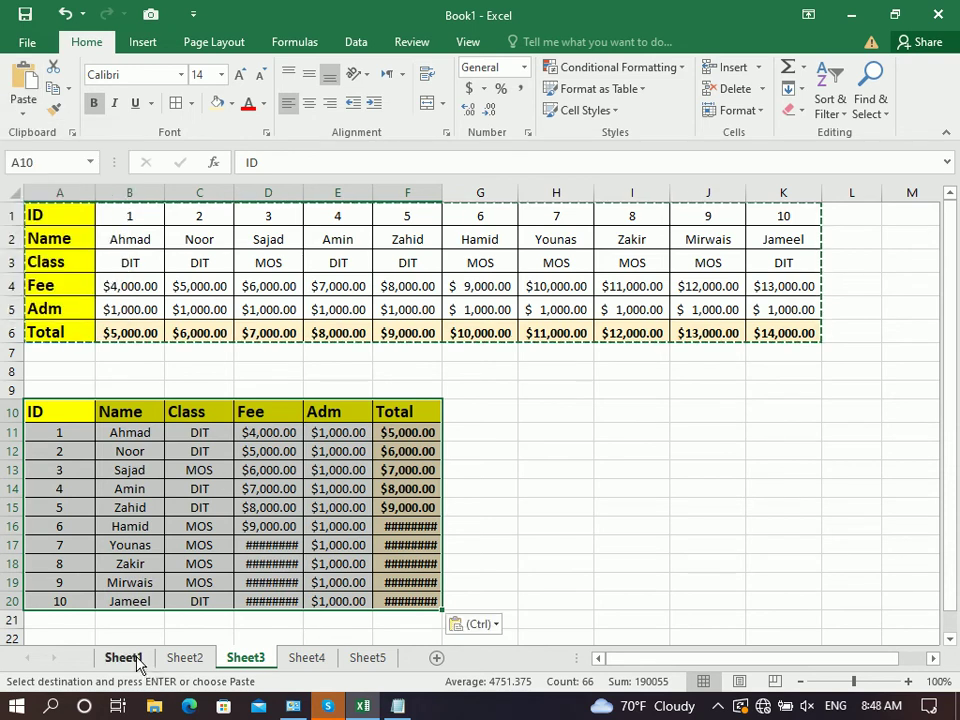
click(124, 658)
click(339, 517)
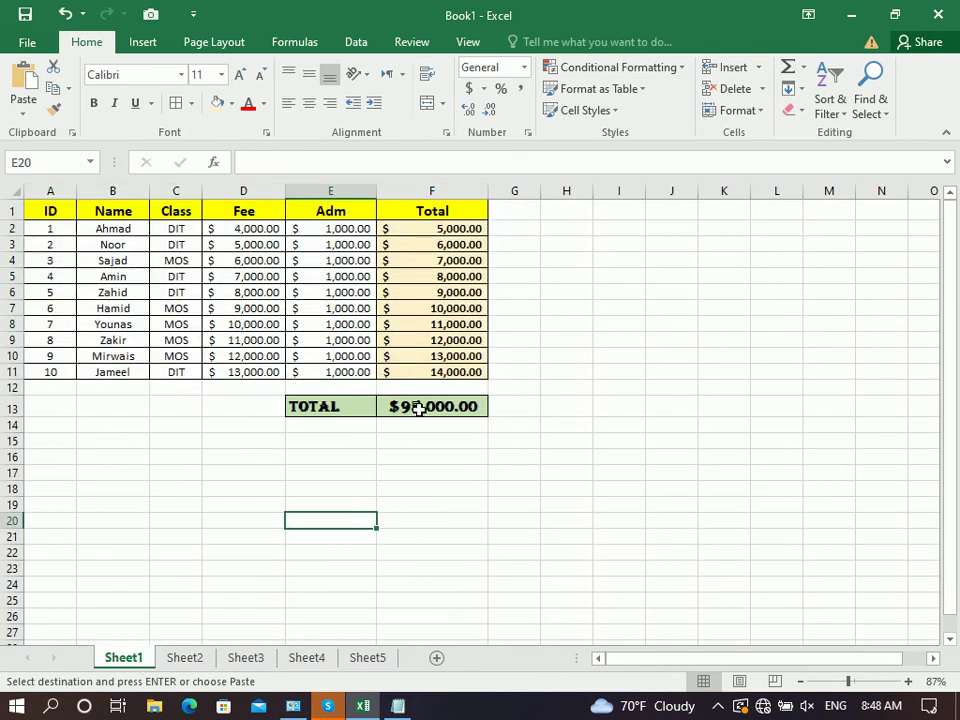
click(419, 408)
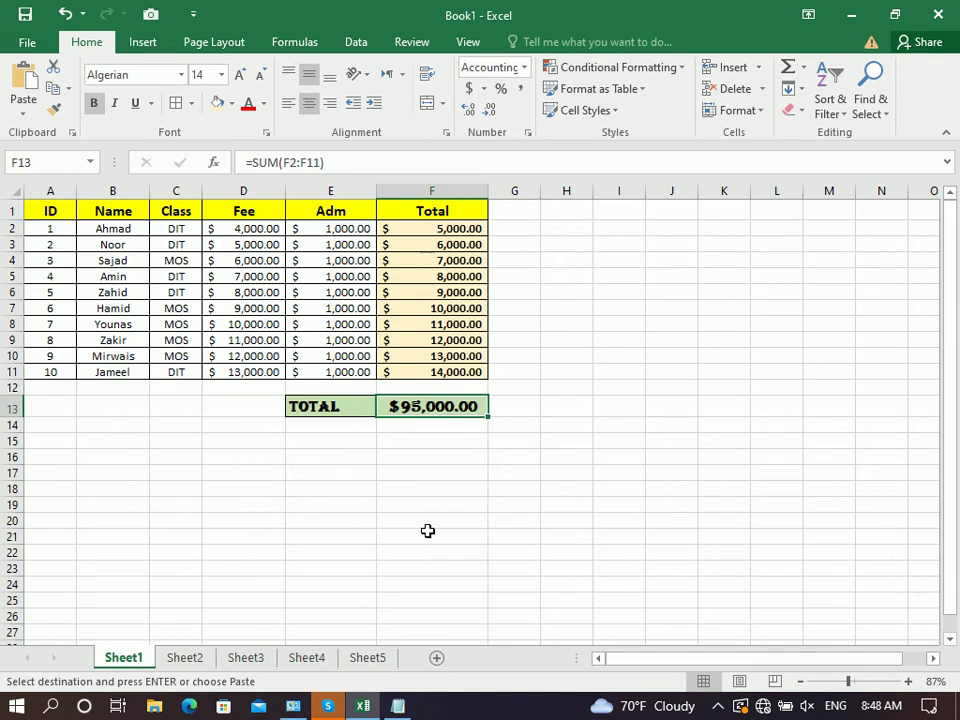
drag(448, 229, 449, 375)
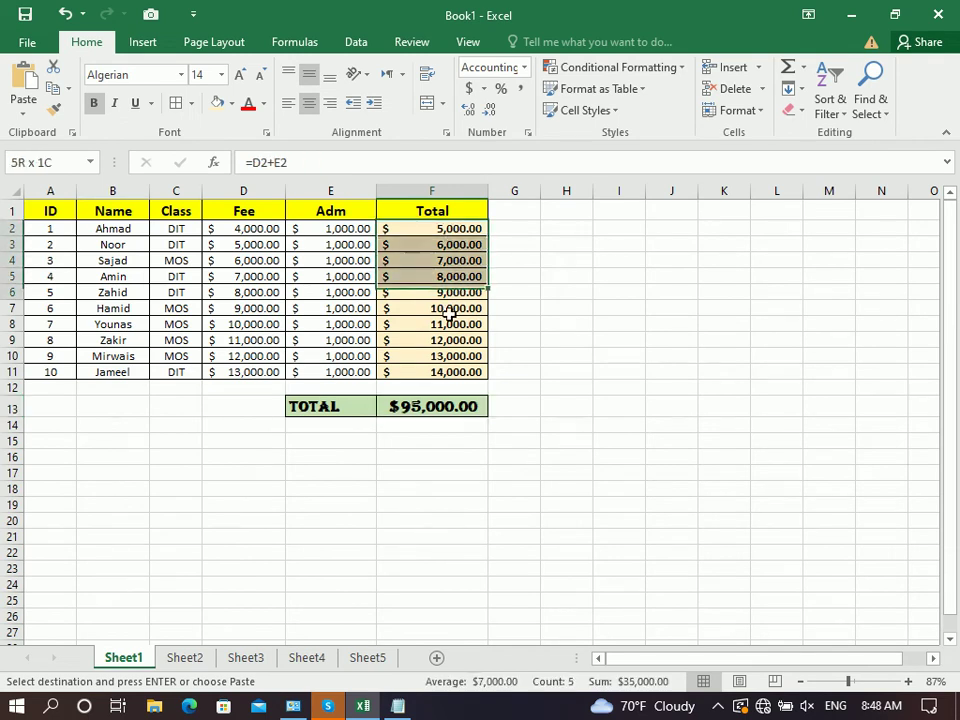
key(ctrl+v)
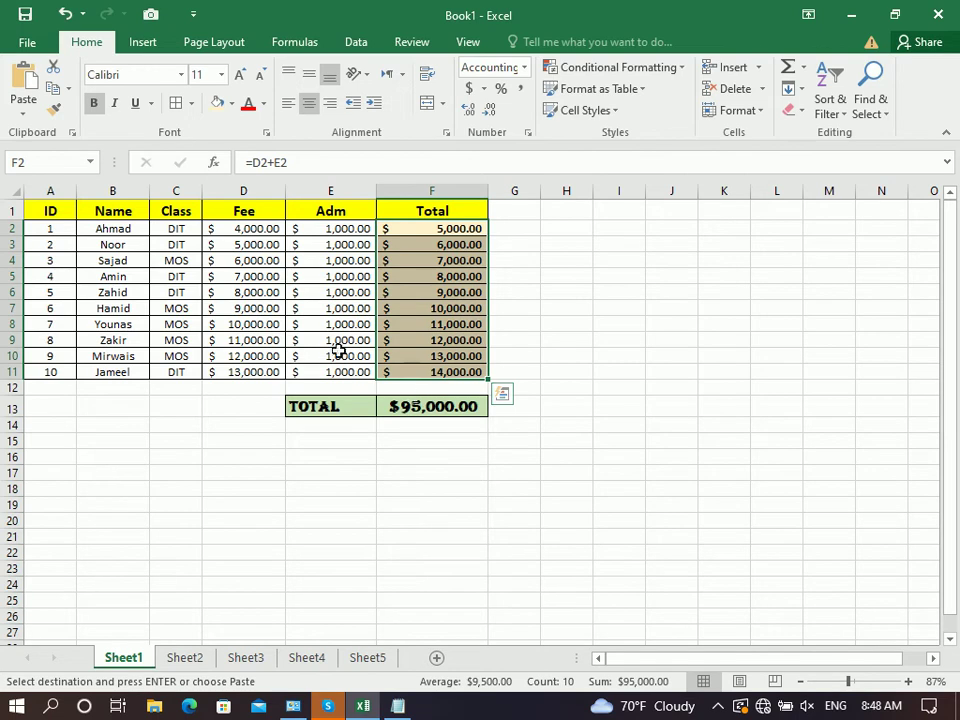
Change the Adm amounts to 2,000 in E8 and 4,000 in E10
click(328, 325)
text(2,000)
key(Return)
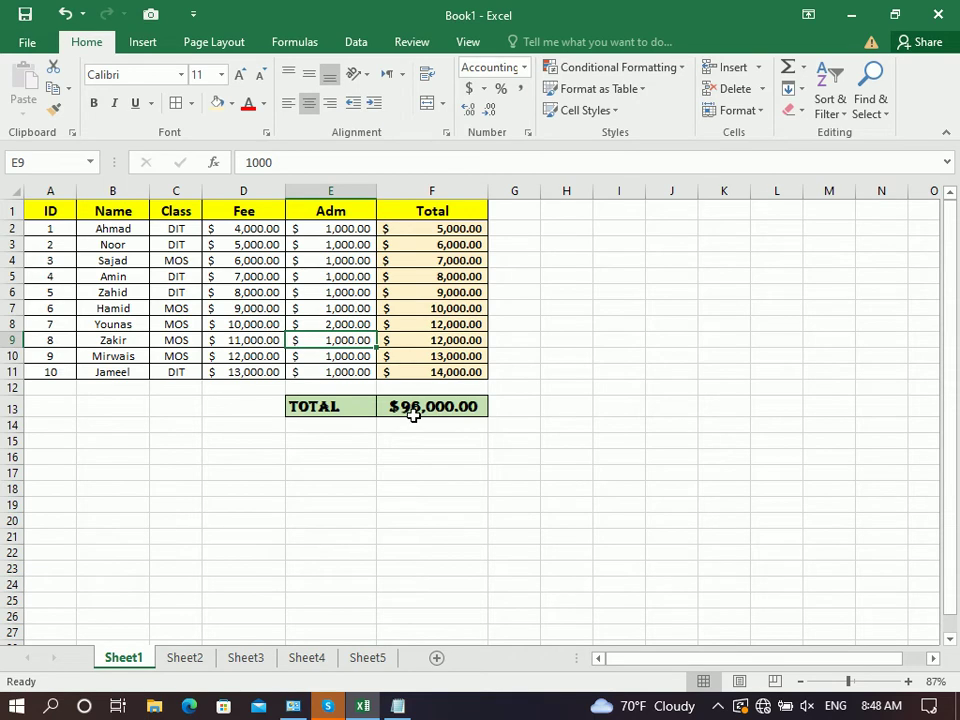
click(358, 356)
text(4,000)
key(Return)
Check the total formulas, then copy the TOTAL row E13:F13 and pick E16 as destination
click(420, 408)
click(426, 356)
click(439, 405)
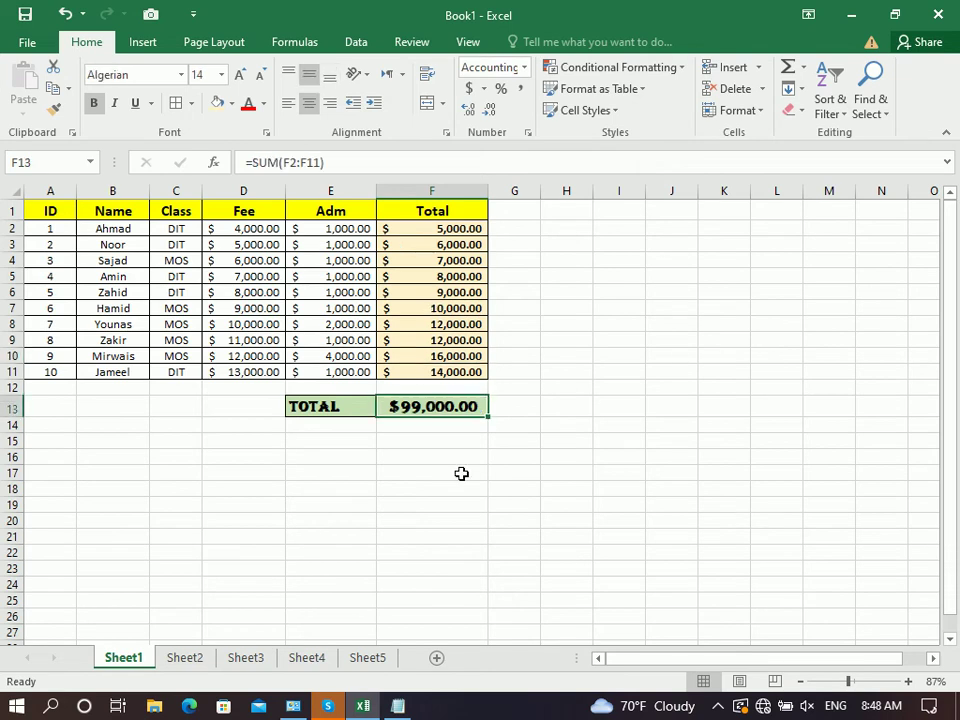
drag(321, 405, 418, 405)
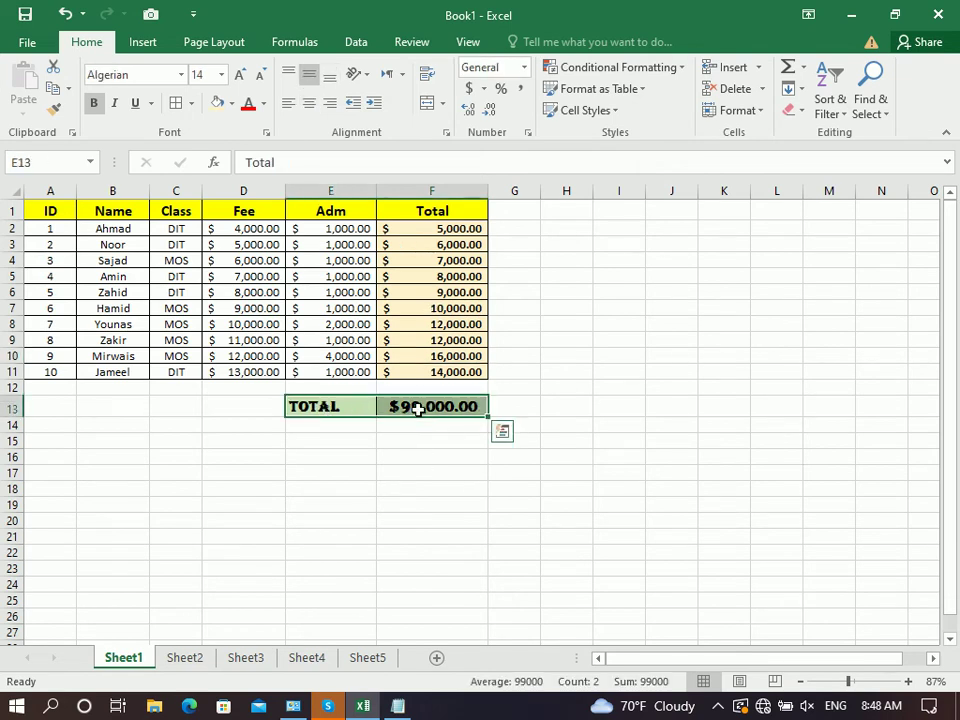
click(53, 88)
click(326, 456)
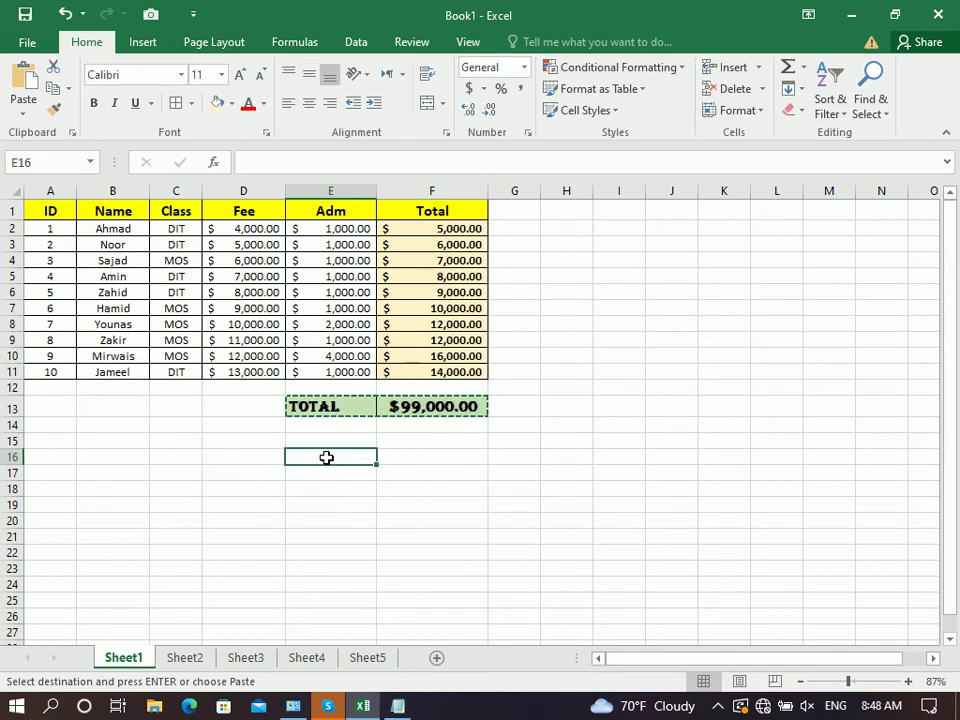
Paste the copied TOTAL row into row 16 as plain values
click(22, 112)
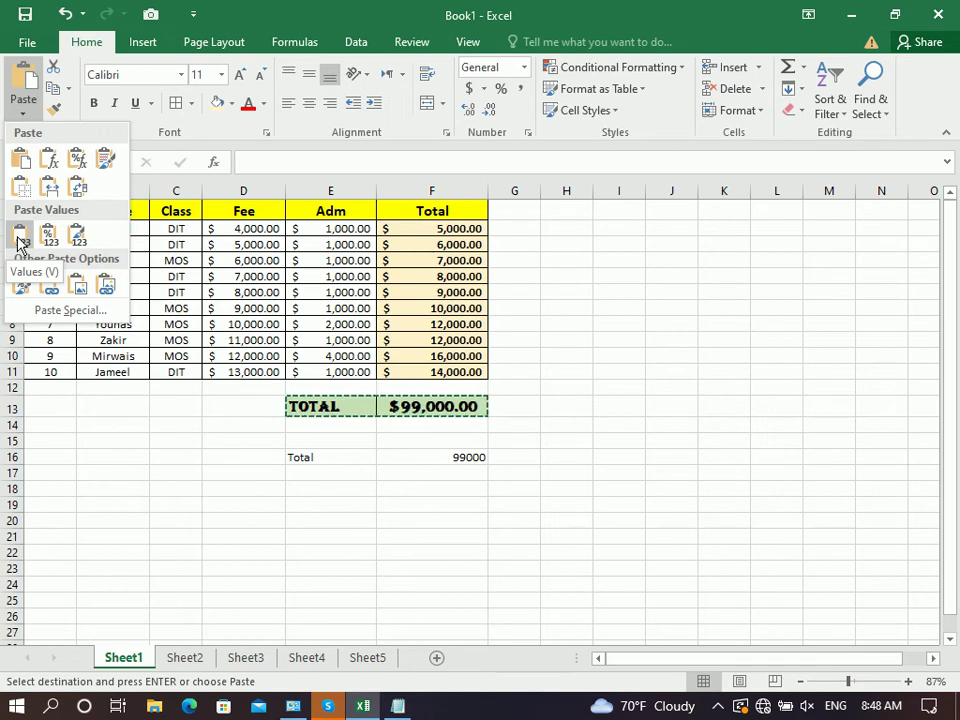
click(18, 243)
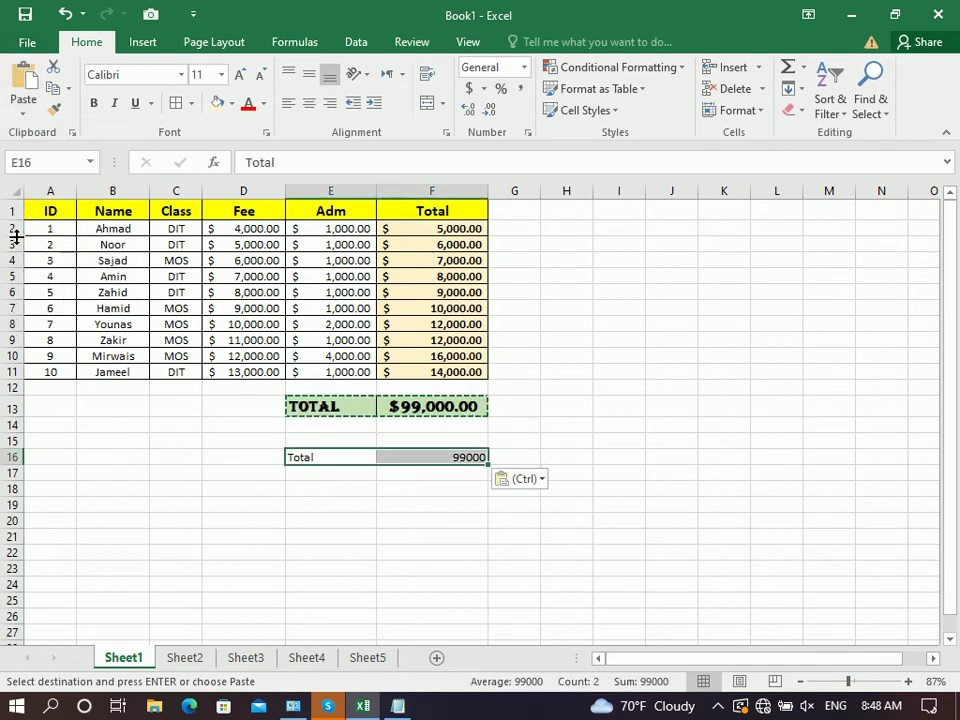
click(397, 614)
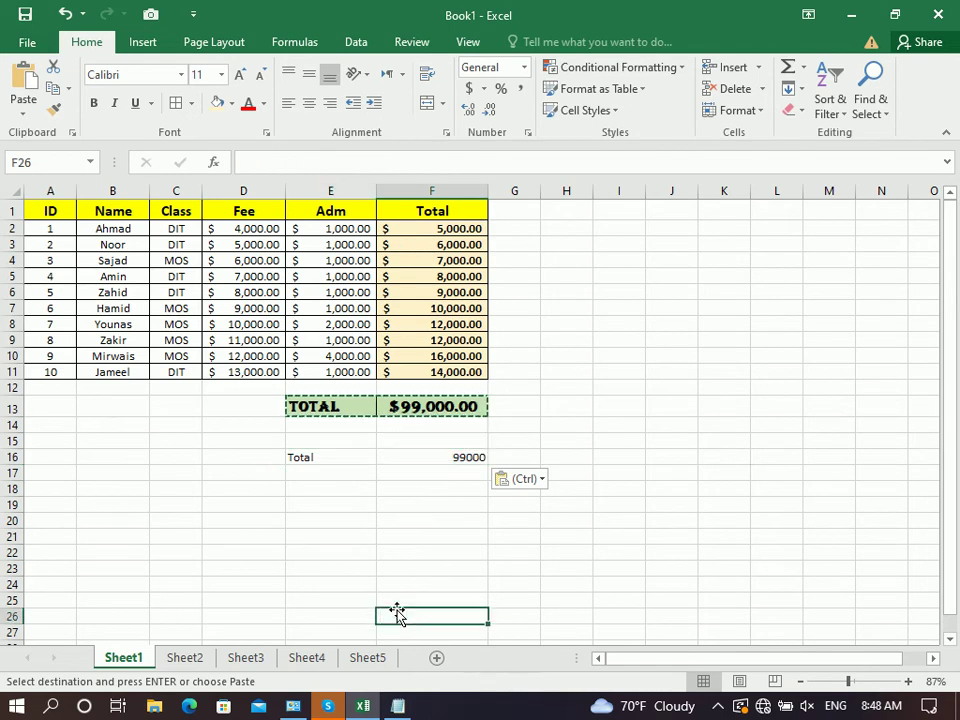
Set the Adm amount in E2 to 8,000, correcting a mistyped 80,000
click(342, 229)
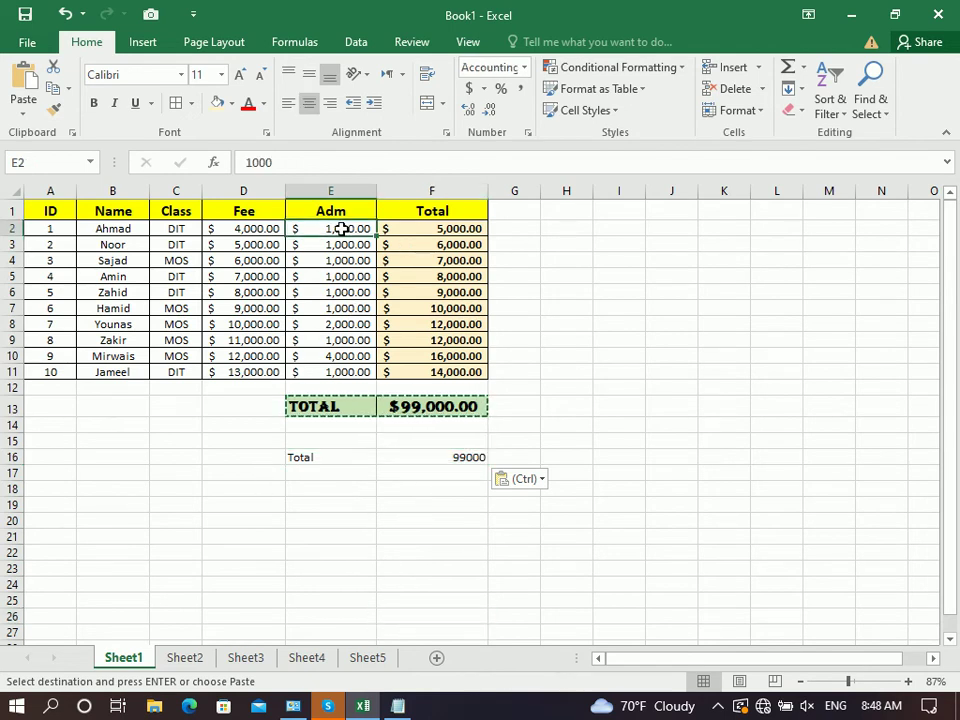
text(80,000)
key(Return)
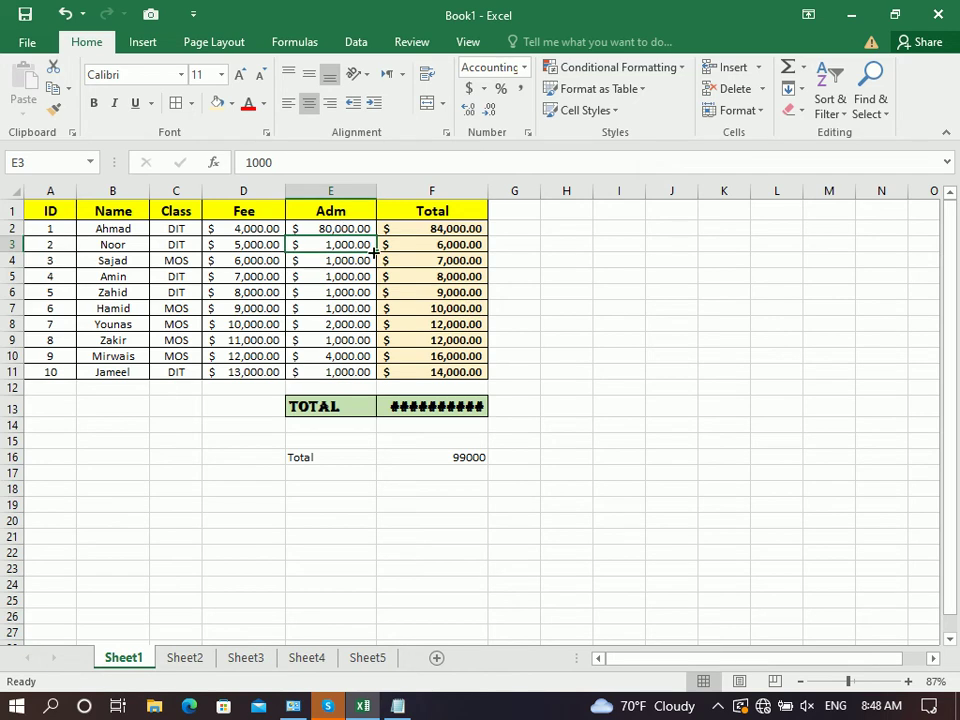
click(434, 422)
click(314, 229)
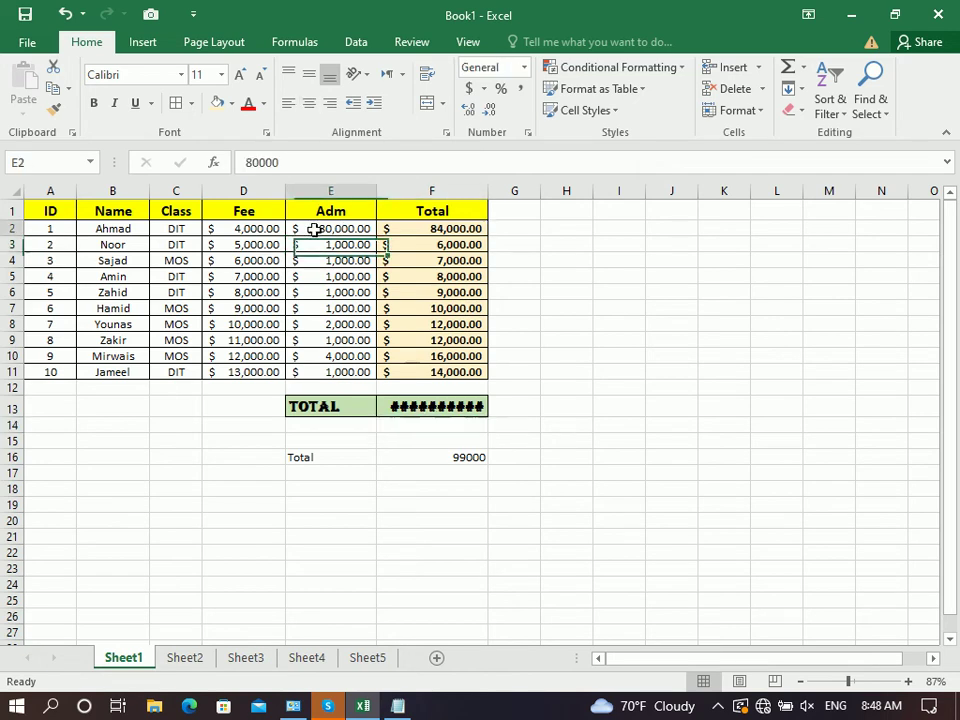
text(8,00)
text(00)
key(Return)
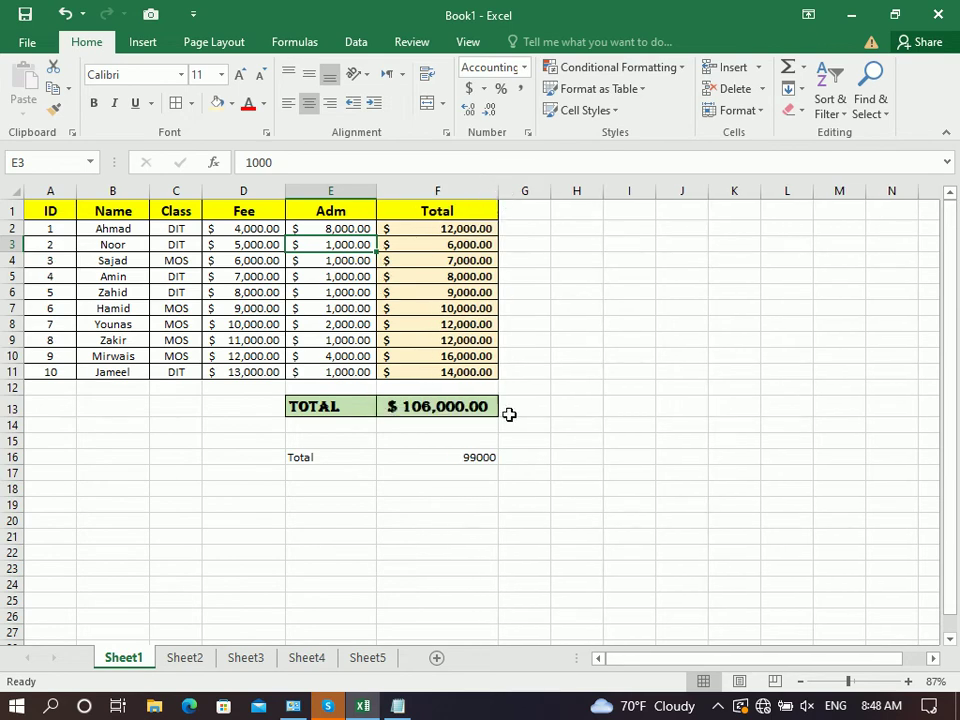
click(456, 456)
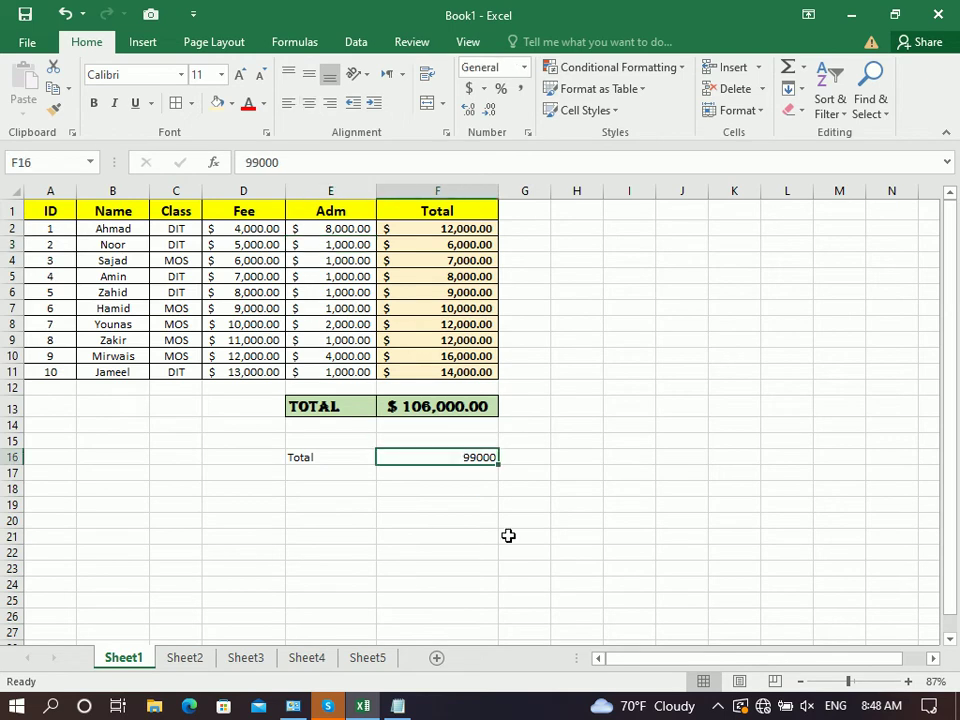
Set E5's Adm amount to 9,000 and reselect the TOTAL row E13:F13
click(345, 278)
text(9000)
key(Return)
click(428, 404)
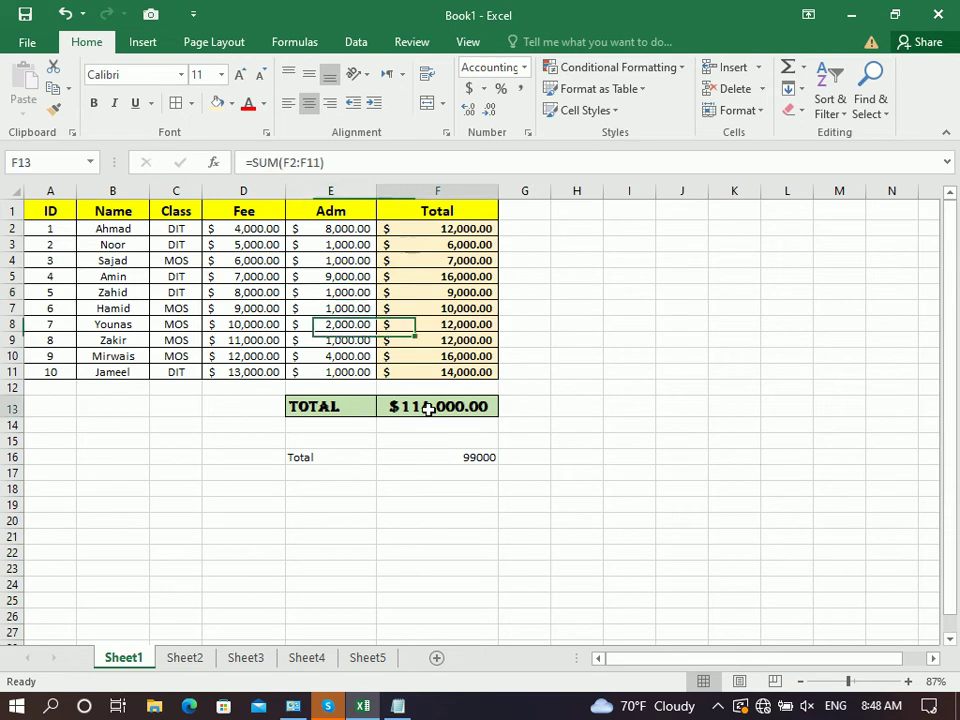
click(470, 459)
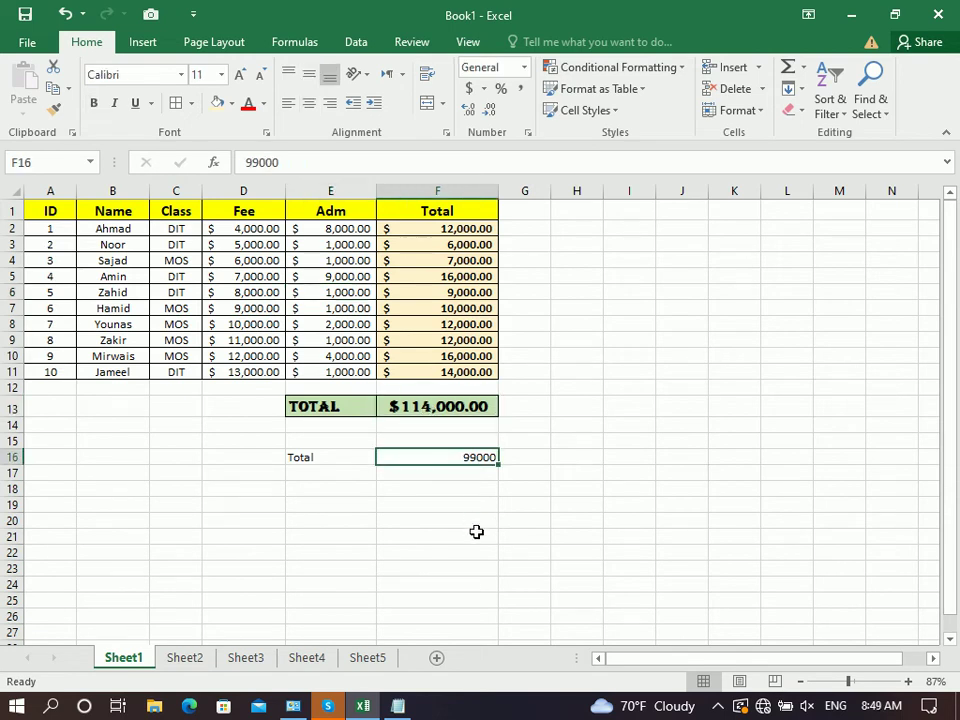
drag(400, 406, 370, 404)
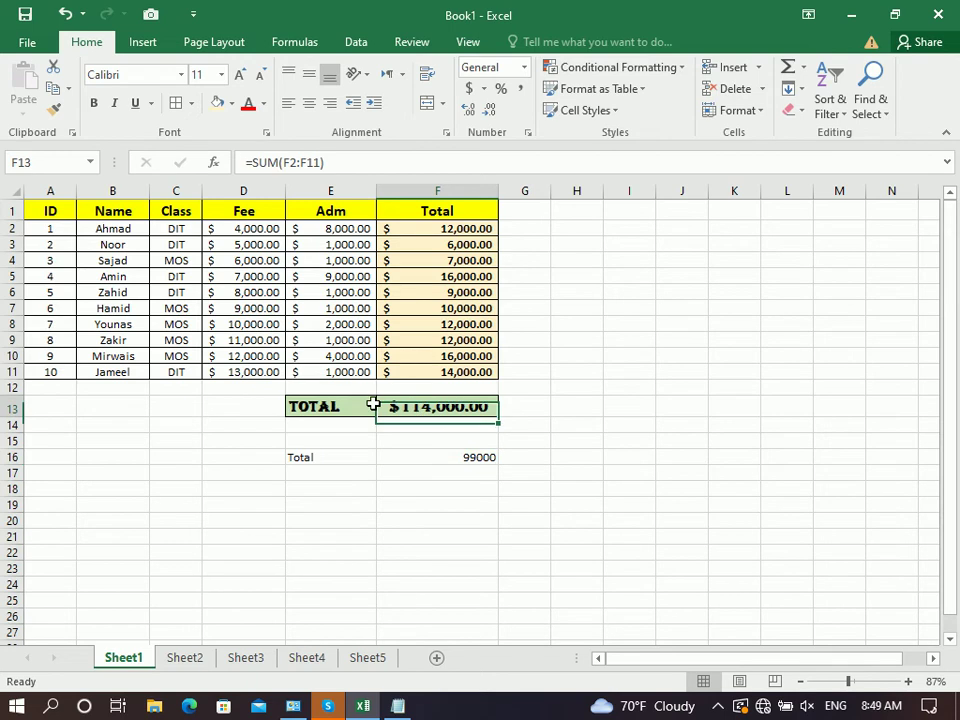
Copy the TOTAL row and paste it into row 18 as values with number formatting
click(52, 87)
click(336, 474)
click(340, 489)
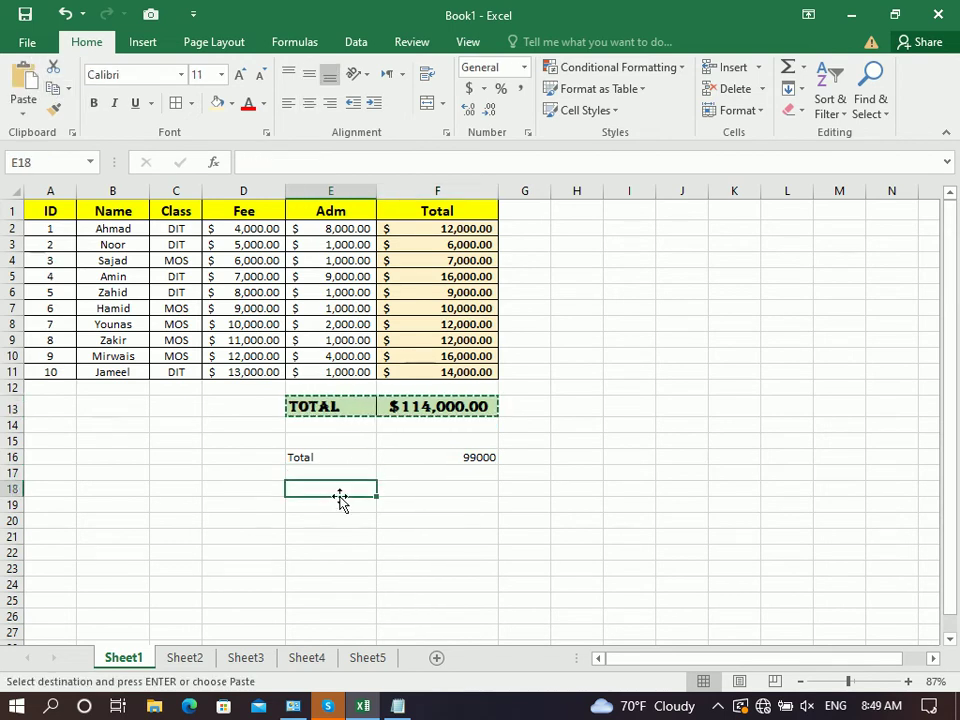
click(24, 104)
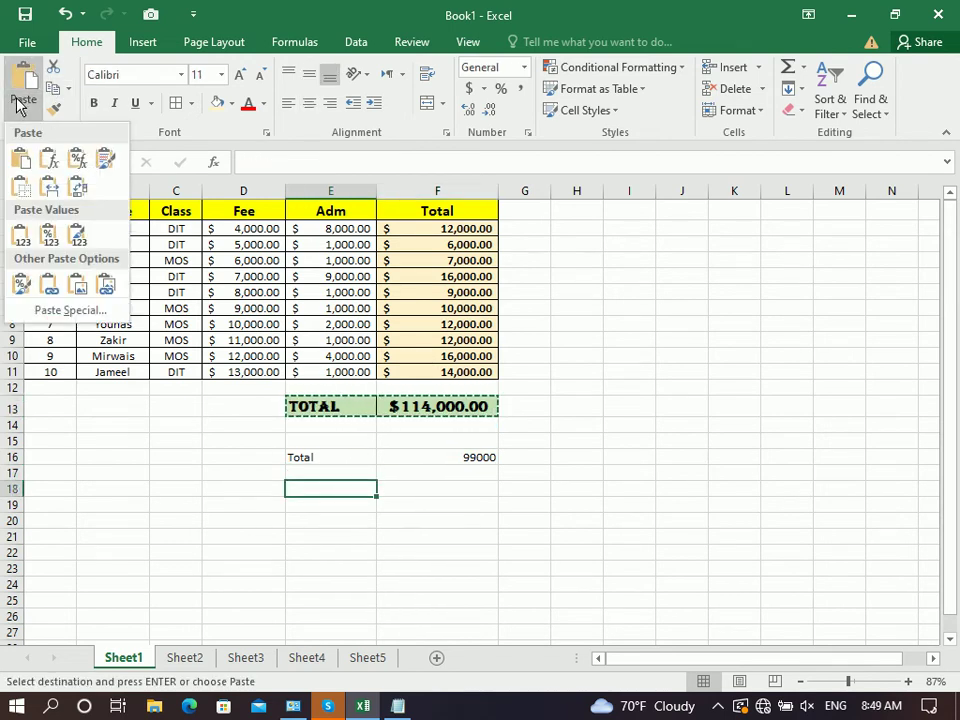
click(49, 237)
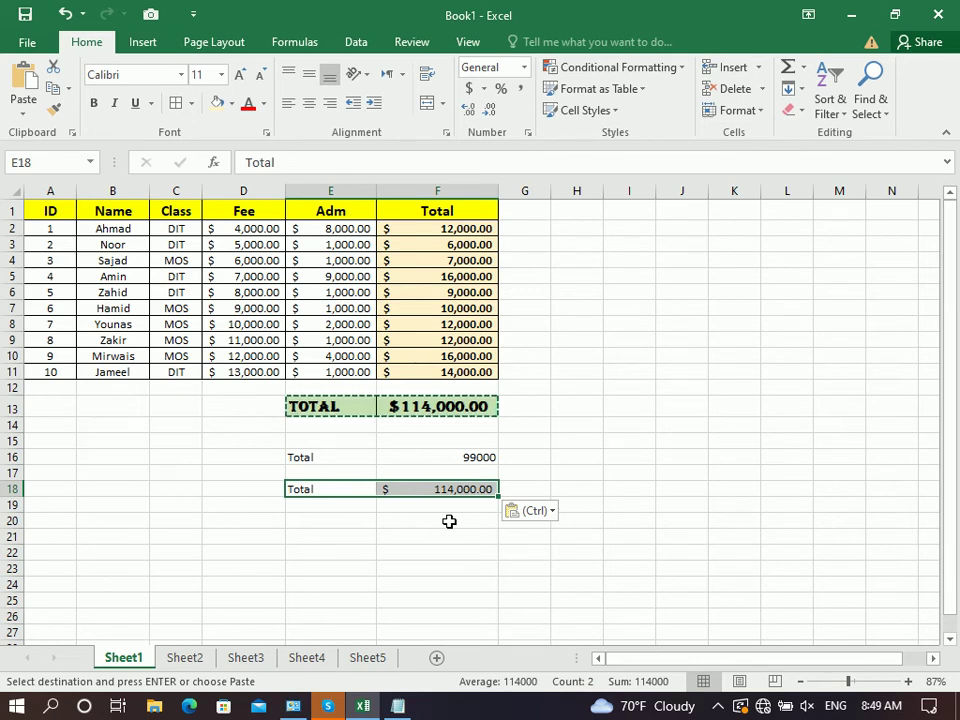
Set E9's Adm amount to 8,000, then copy the $121,000.00 TOTAL row again
click(349, 341)
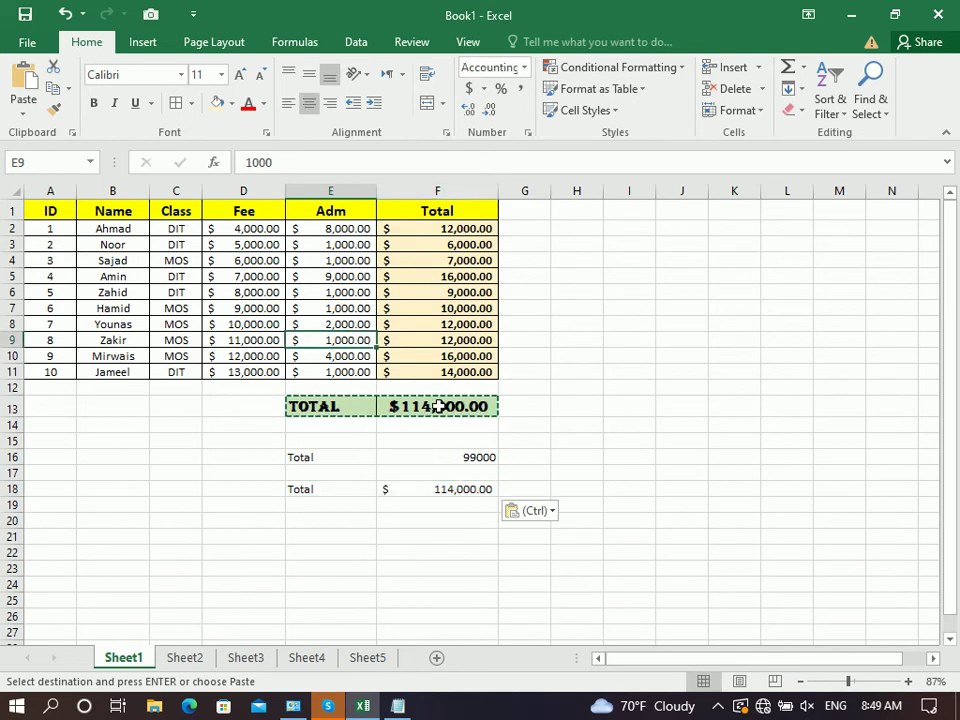
text(8,000)
key(Return)
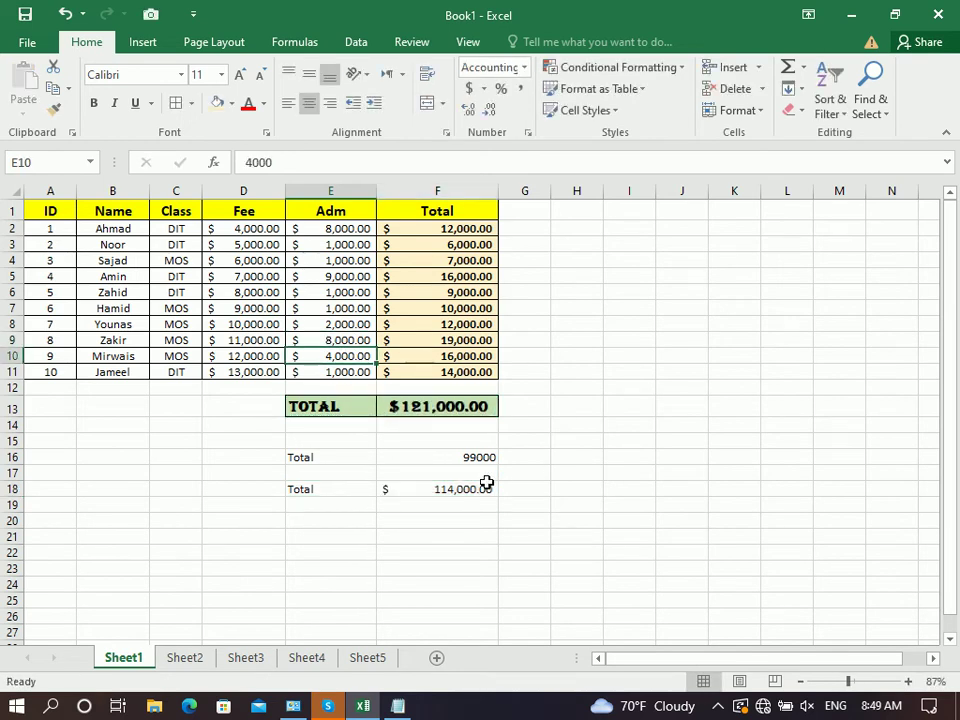
click(487, 483)
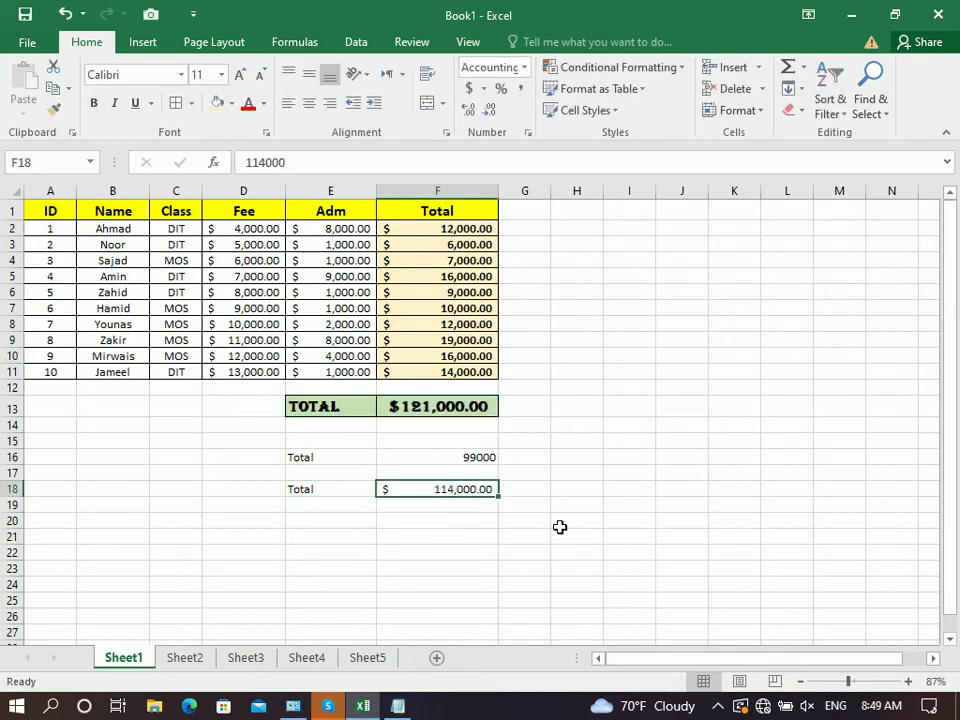
drag(320, 406, 410, 405)
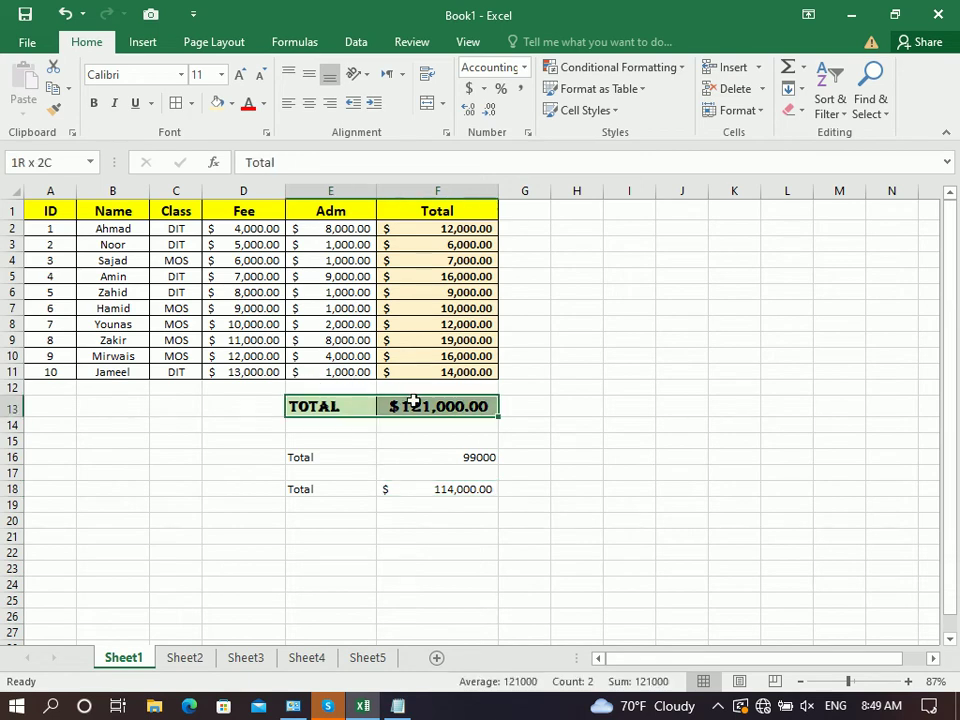
click(50, 90)
Paste the TOTAL row into E20 as values with source formatting
click(336, 521)
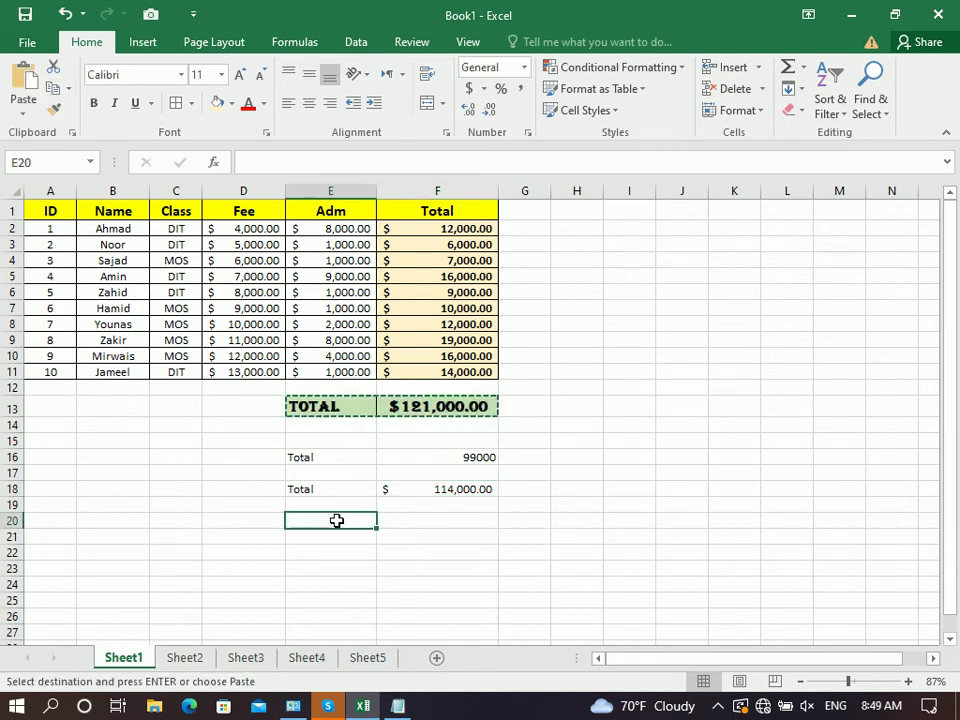
click(22, 117)
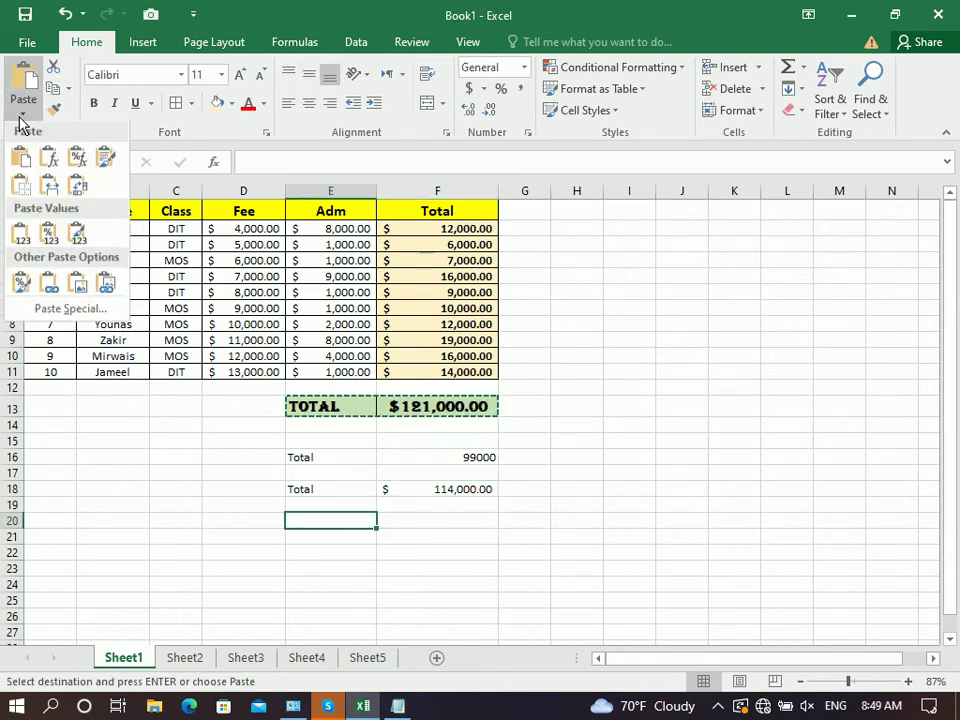
click(78, 233)
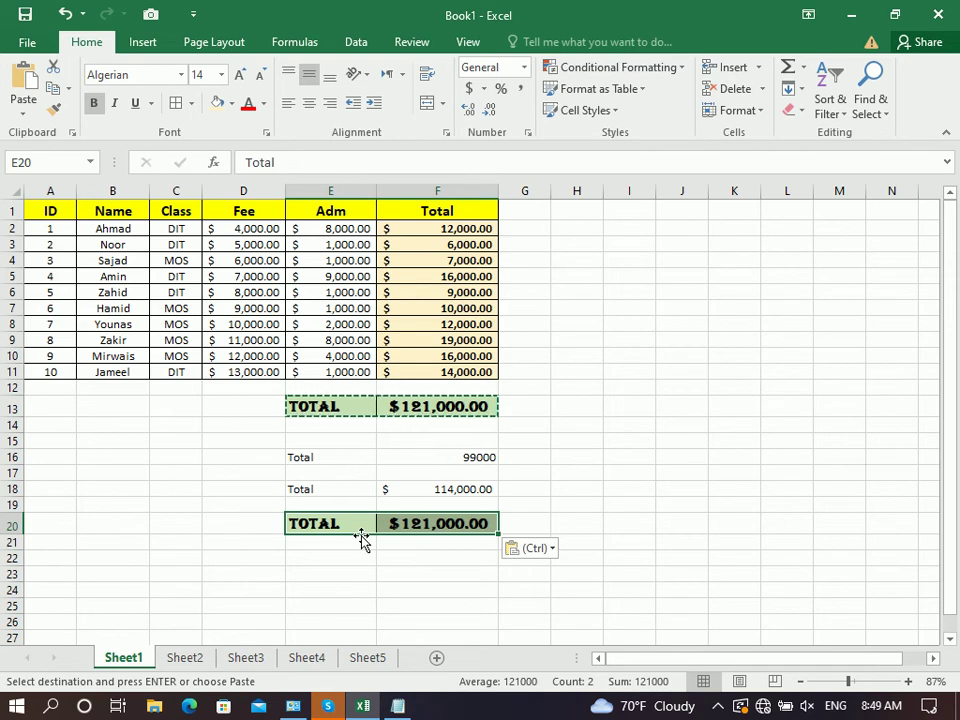
Change E4's Adm amount to 9000 and compare the live and pasted totals
click(340, 262)
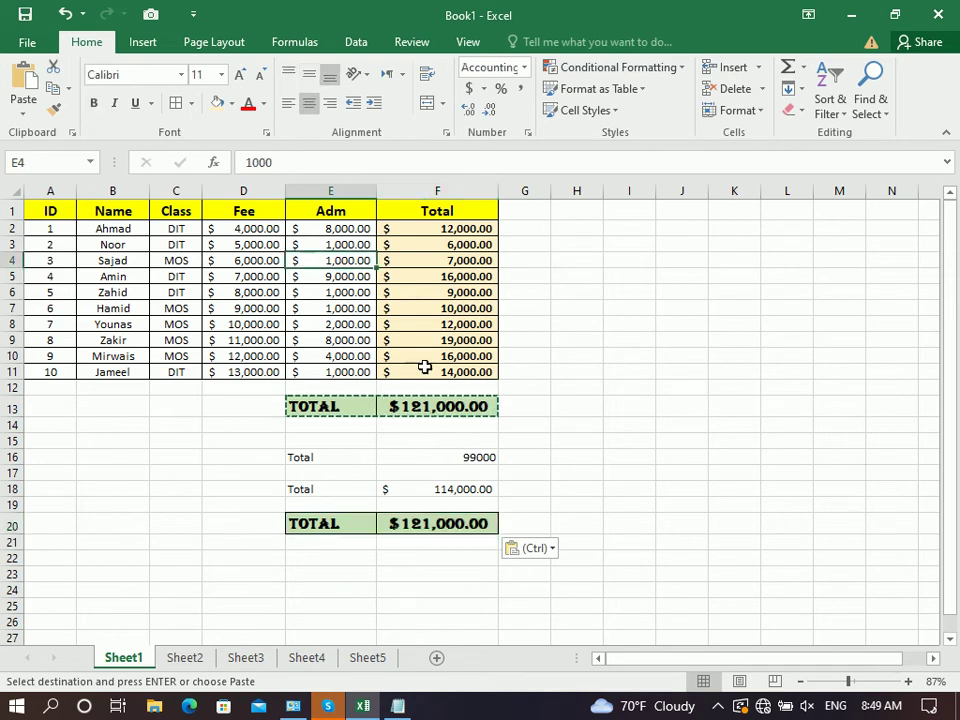
text(9000)
key(Return)
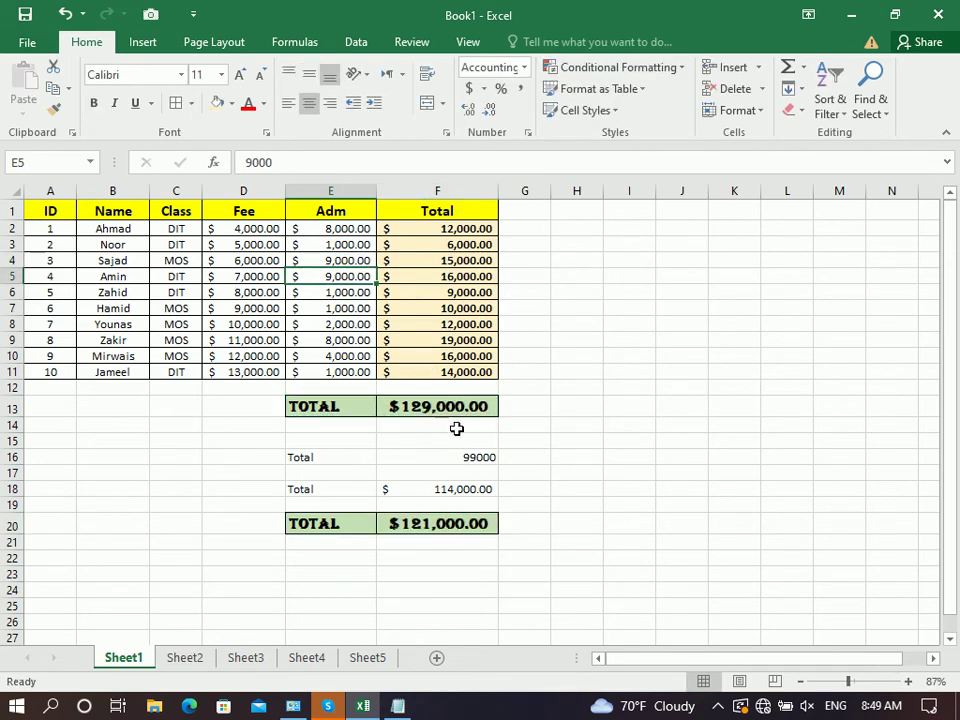
click(454, 408)
click(446, 520)
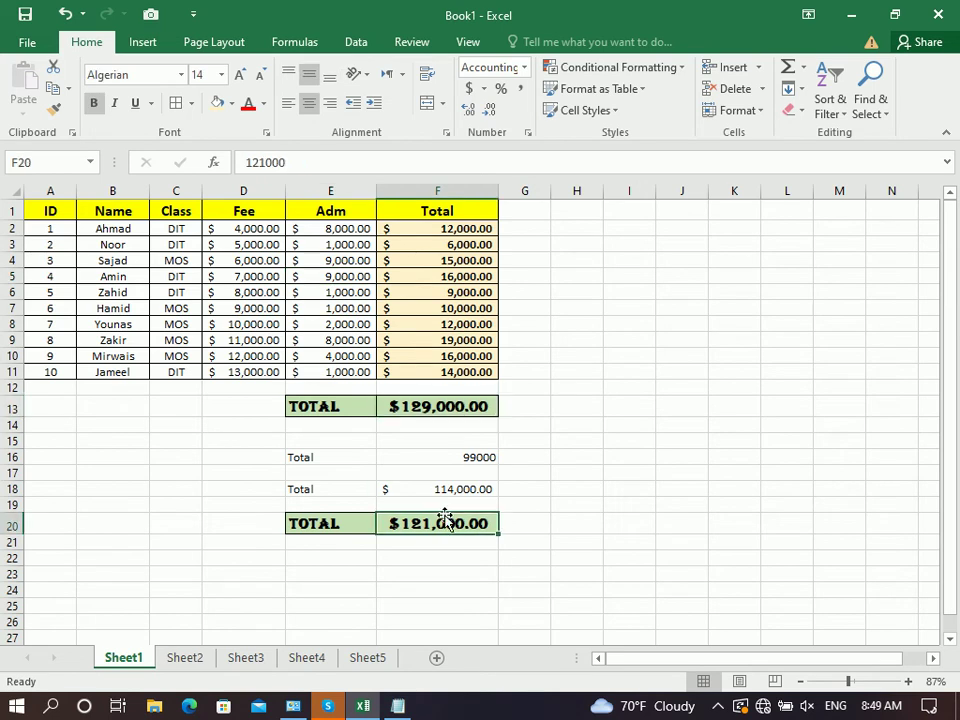
drag(446, 520, 462, 518)
Copy the pasted total in F20, then select the student table A1:F11
click(53, 88)
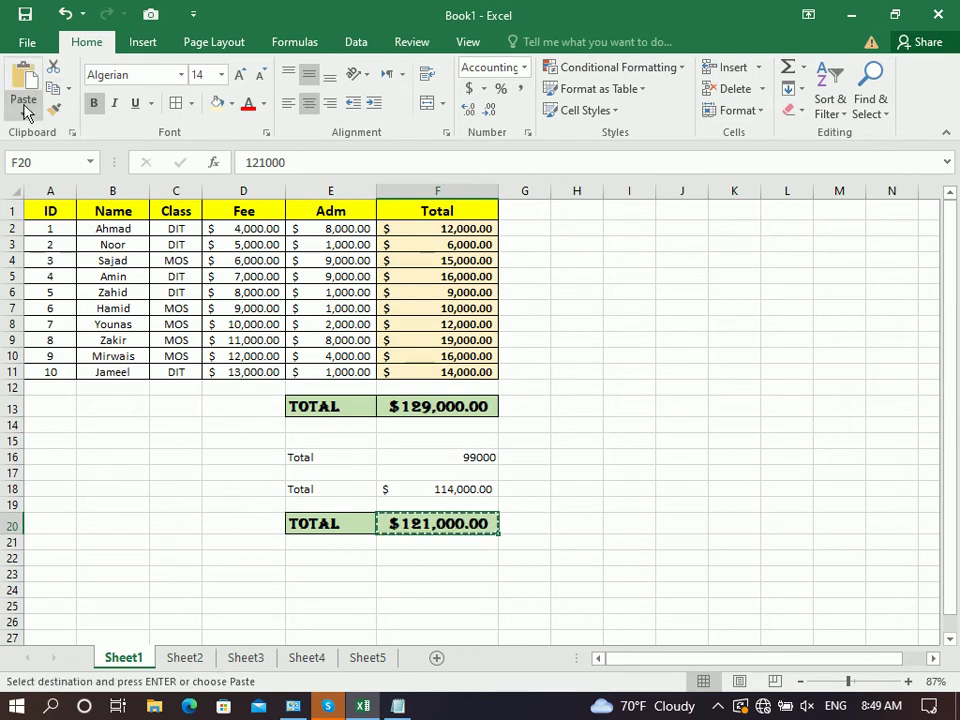
click(23, 113)
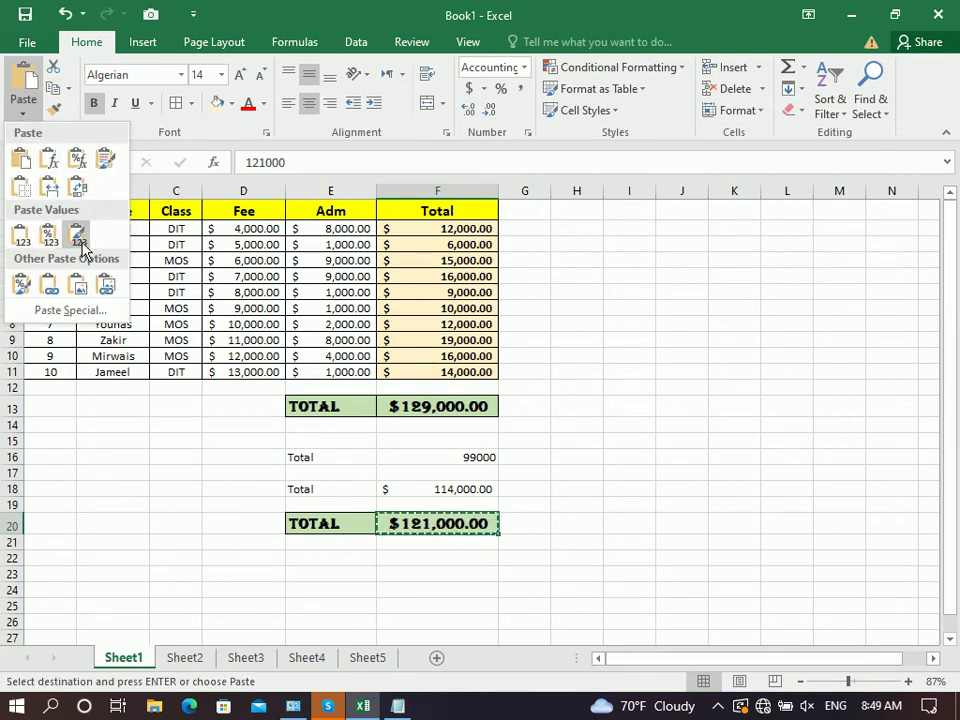
click(133, 244)
click(300, 372)
drag(437, 370, 2, 125)
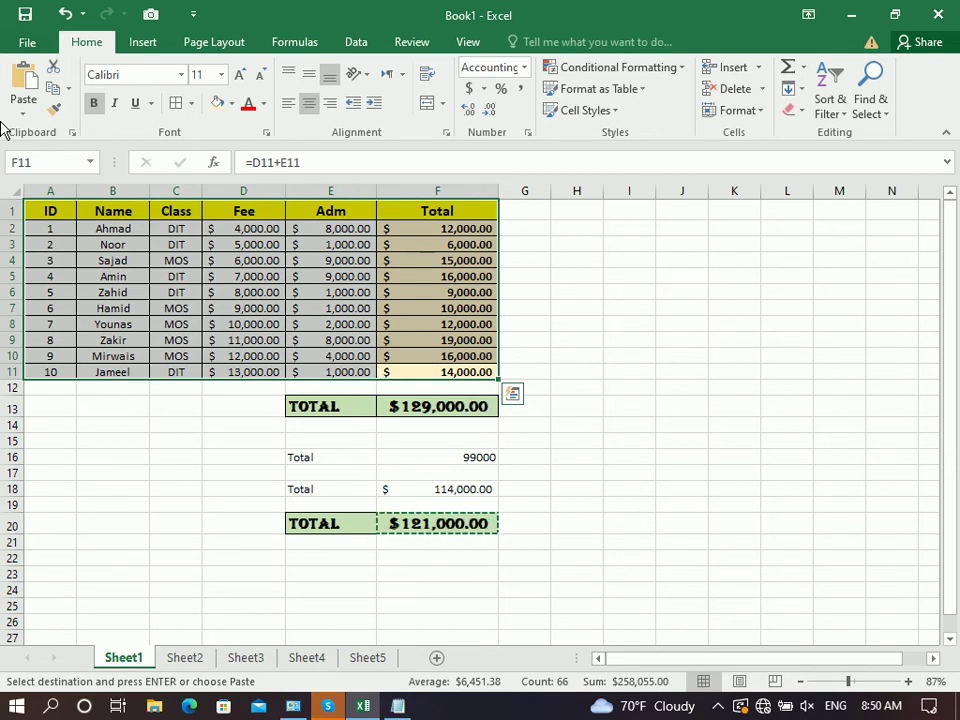
Copy the student table, paste only its formatting on Sheet4, then undo that paste
click(52, 87)
click(300, 658)
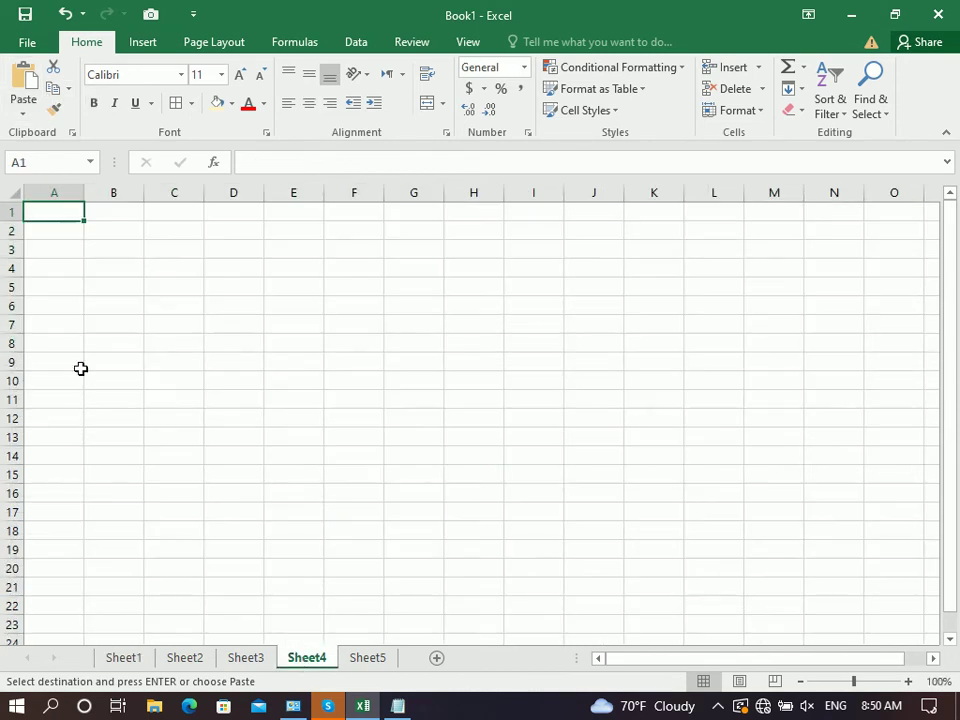
click(23, 110)
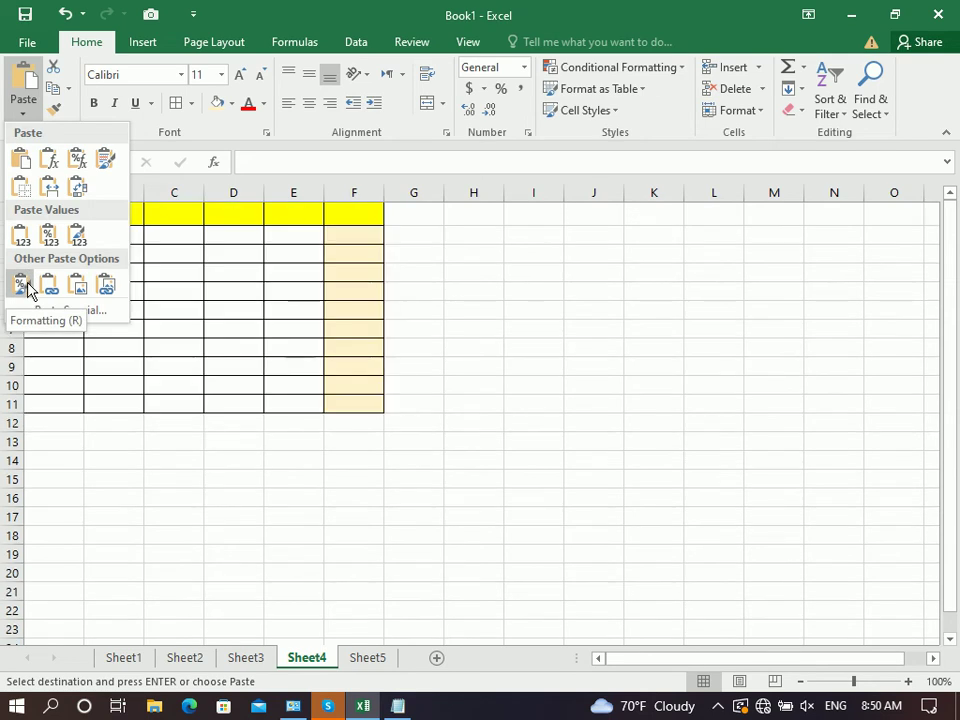
click(22, 286)
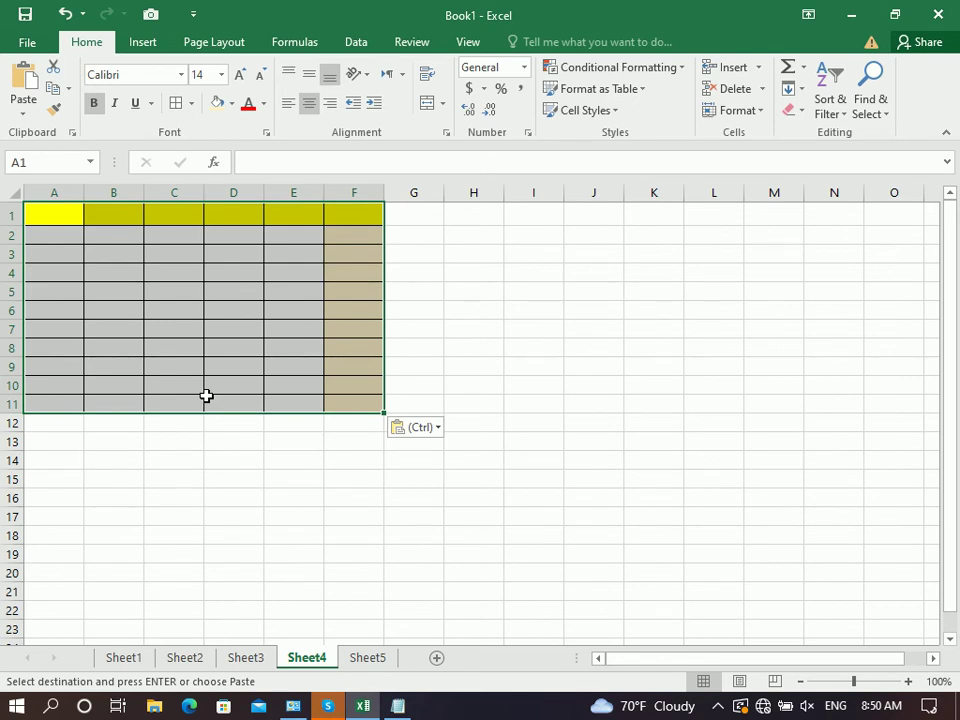
key(ctrl+z)
click(24, 108)
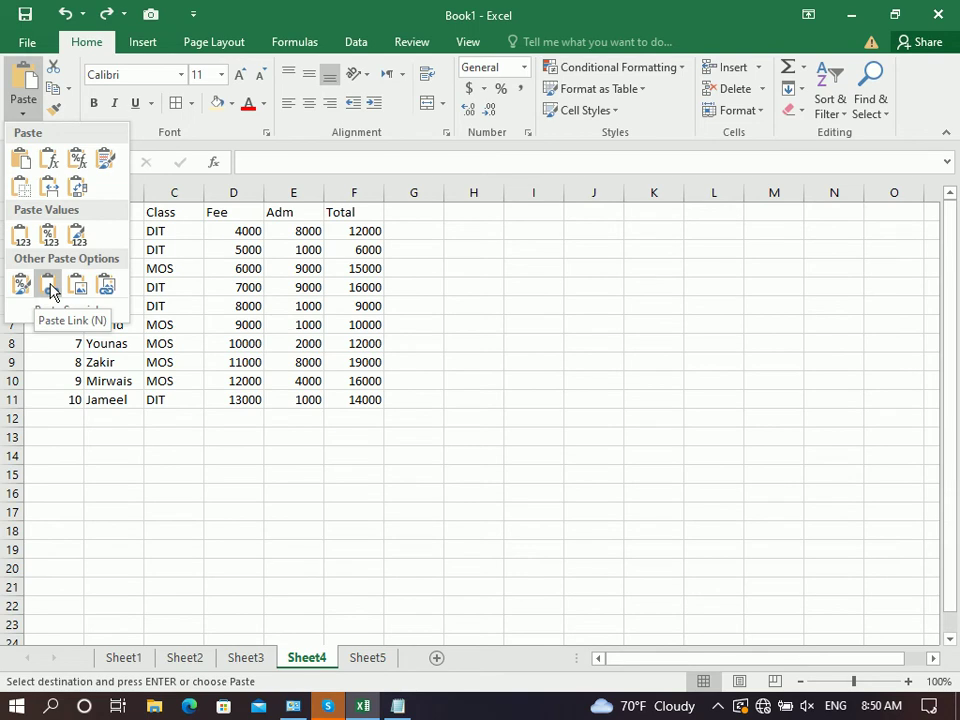
Paste a live link to the Sheet1 student table onto Sheet4
key(Escape)
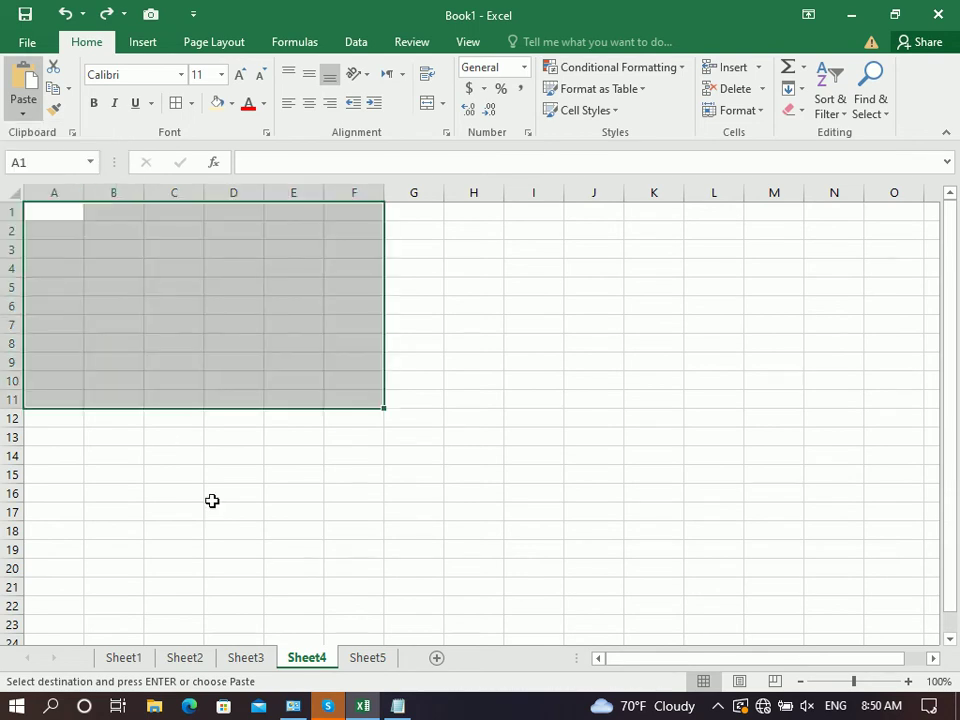
click(125, 657)
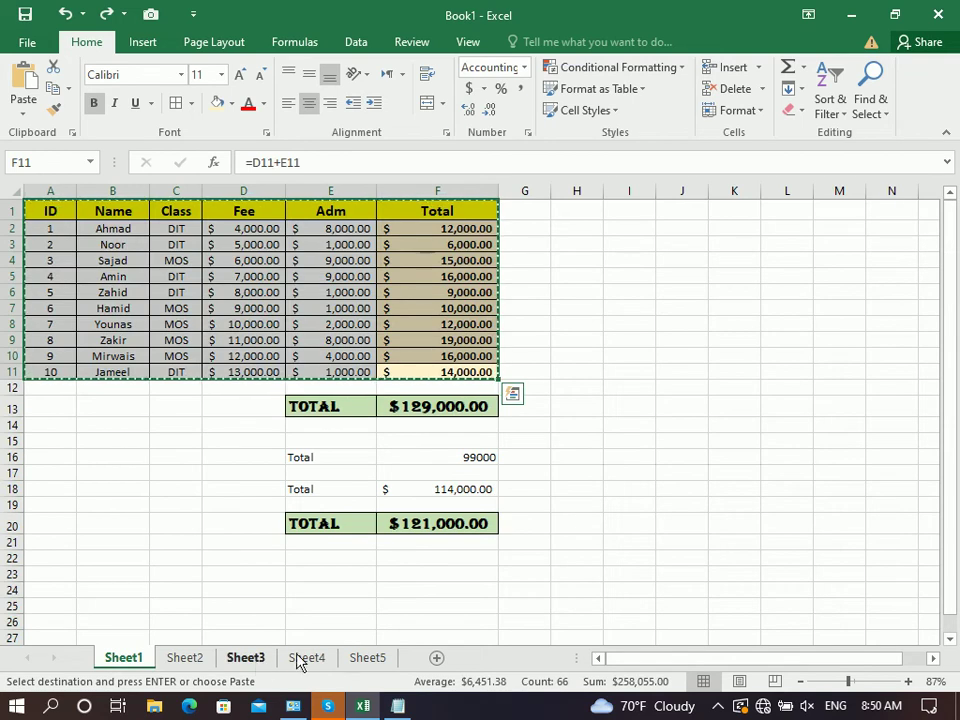
click(306, 658)
click(23, 104)
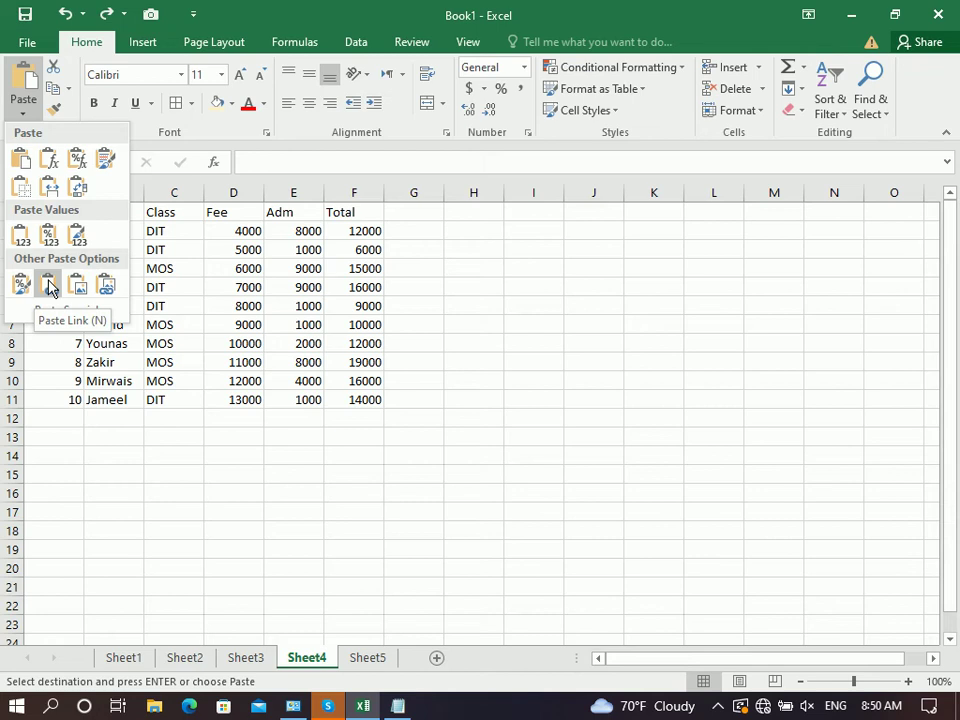
click(50, 288)
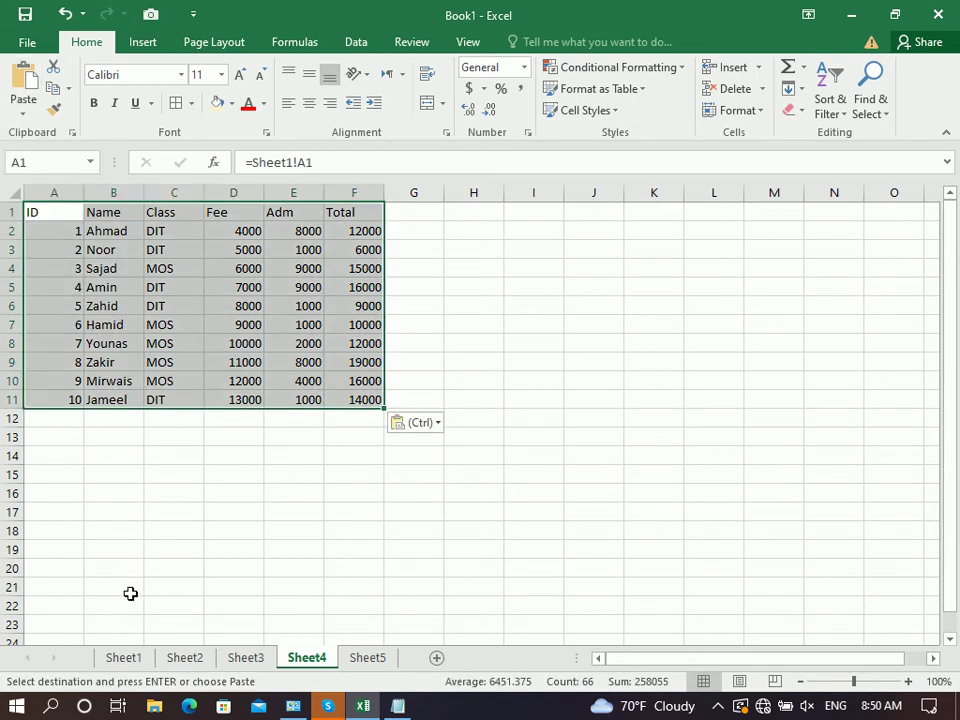
Change C11's Class to MOS on Sheet1 and confirm Sheet4's =Sheet1!C11 link shows it
click(126, 660)
click(190, 376)
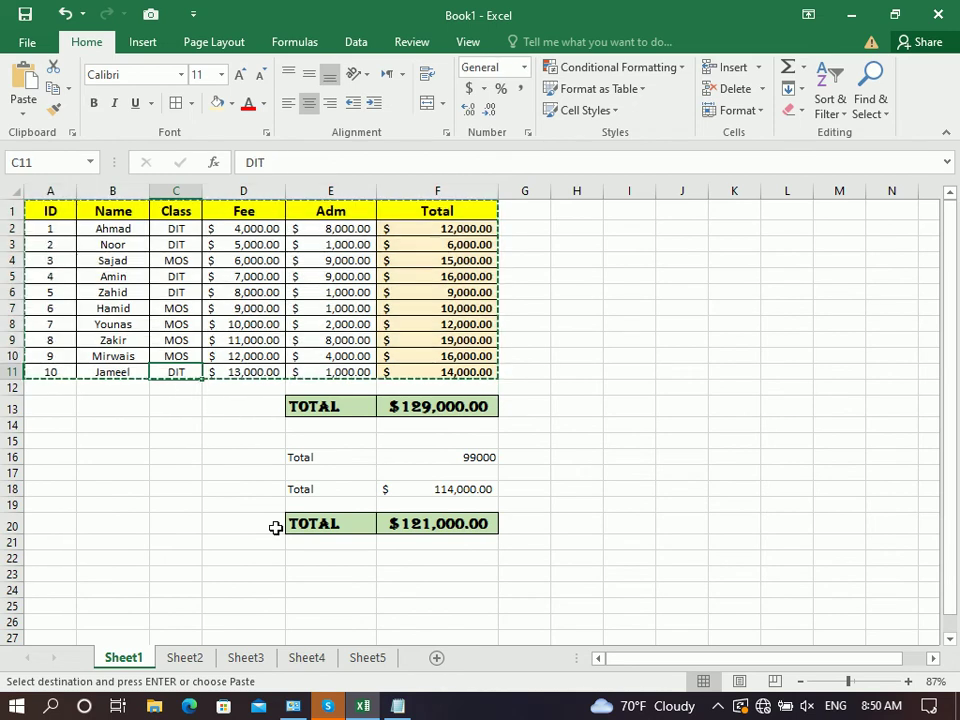
text(MOS)
key(Return)
click(306, 662)
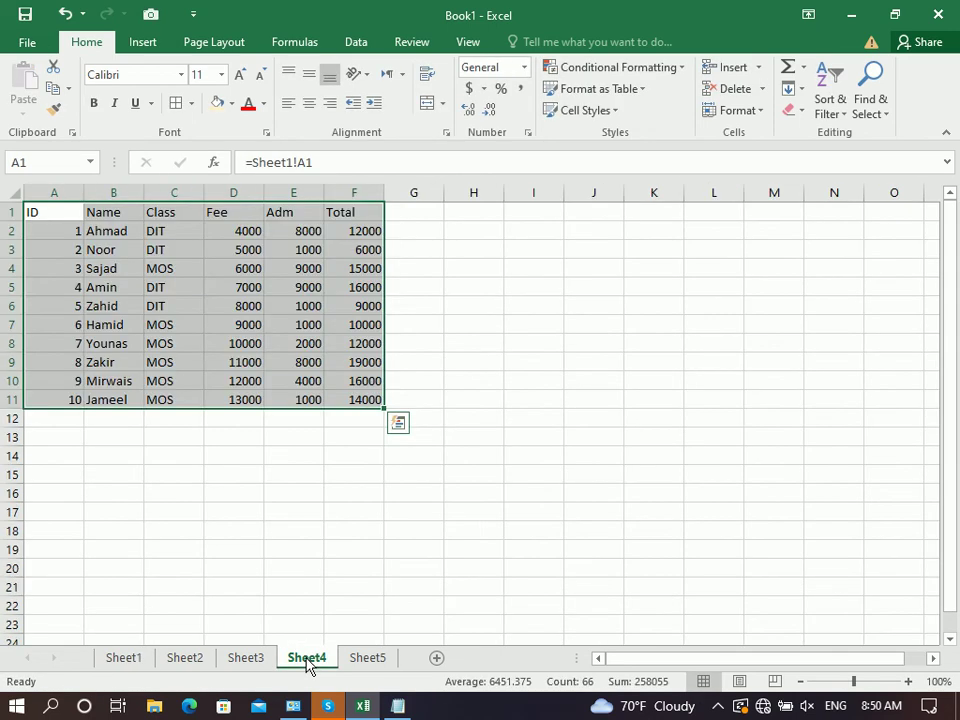
click(170, 402)
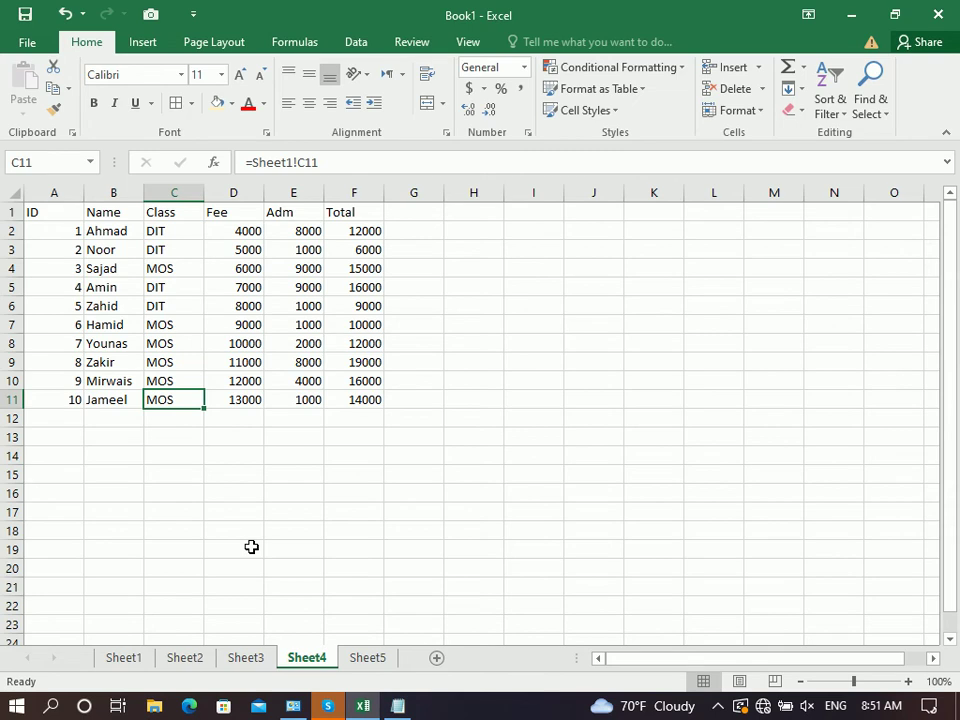
double_click(176, 399)
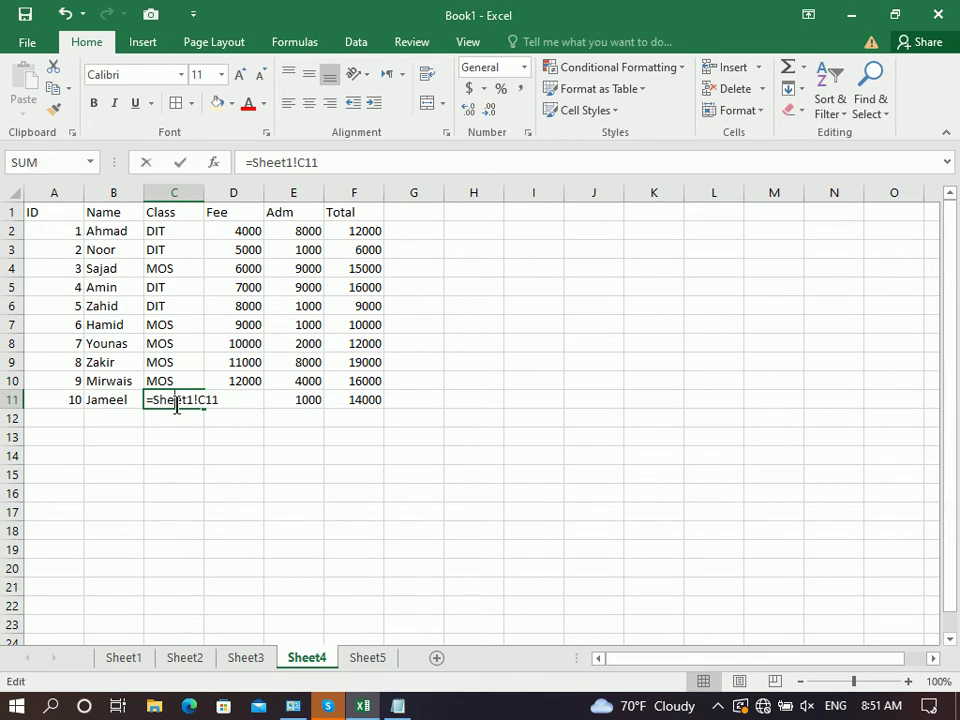
key(Return)
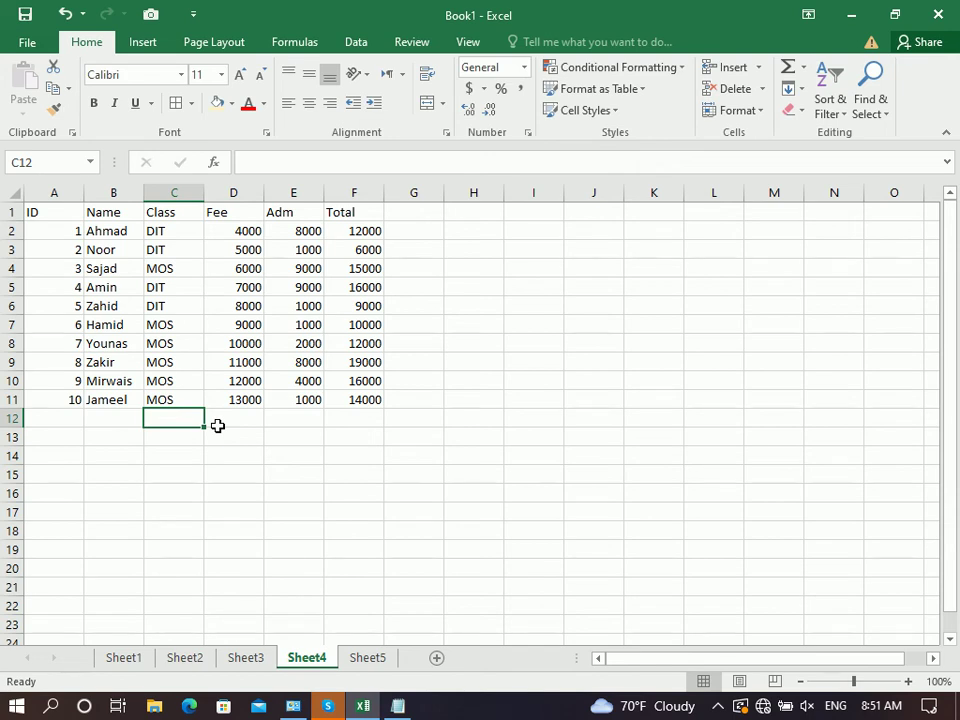
Select the whole student table on Sheet1, copy it, and paste it as a linked picture
click(128, 666)
click(147, 232)
drag(147, 232, 68, 105)
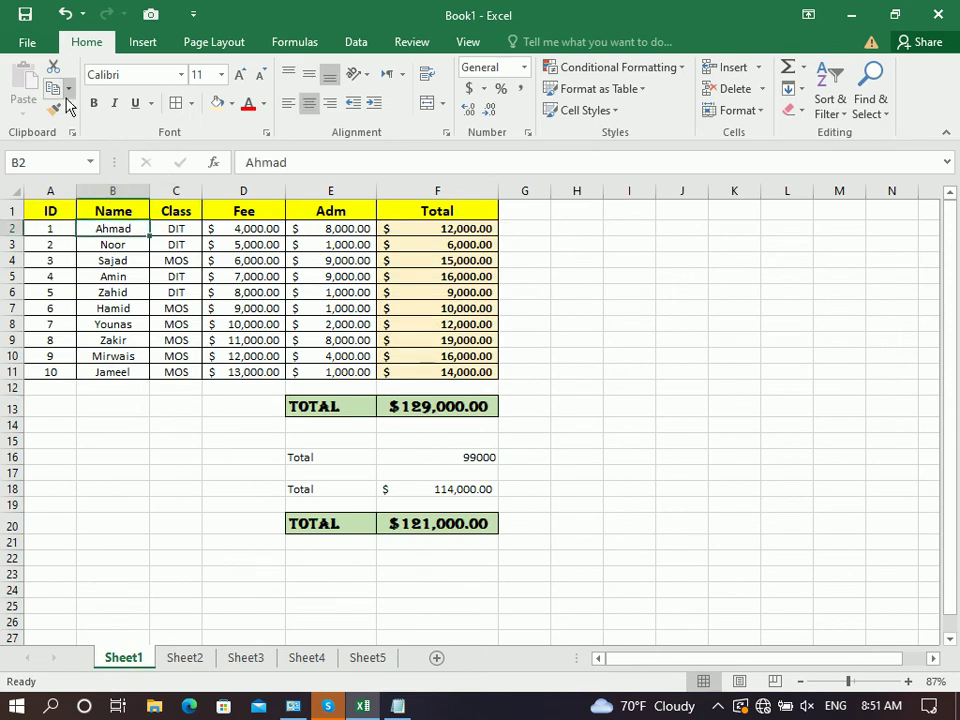
key(ctrl+a)
click(52, 88)
click(23, 113)
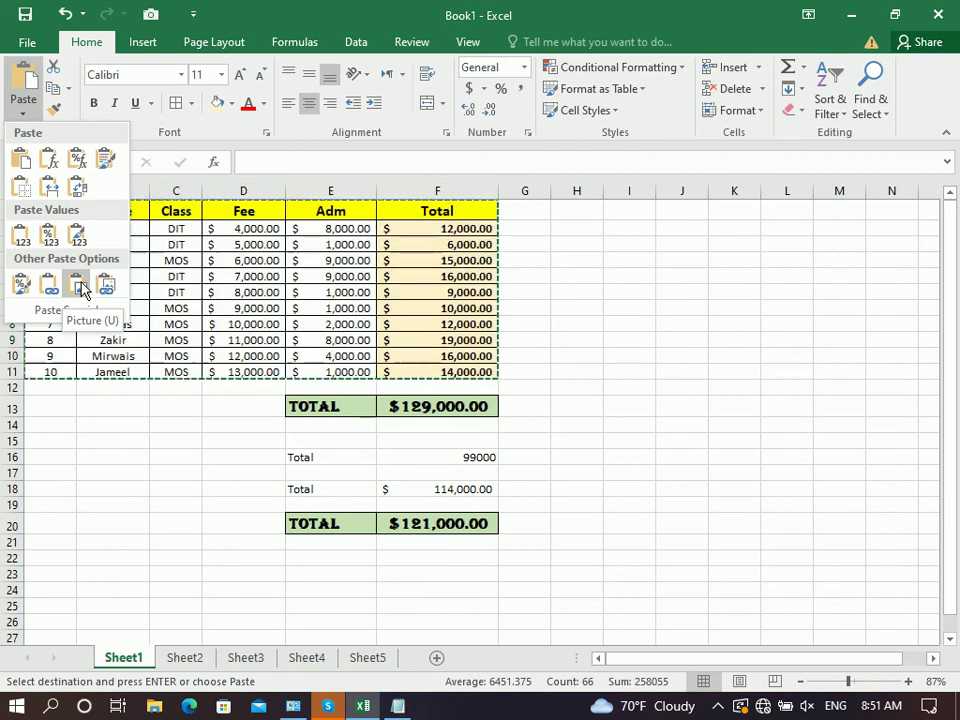
click(106, 288)
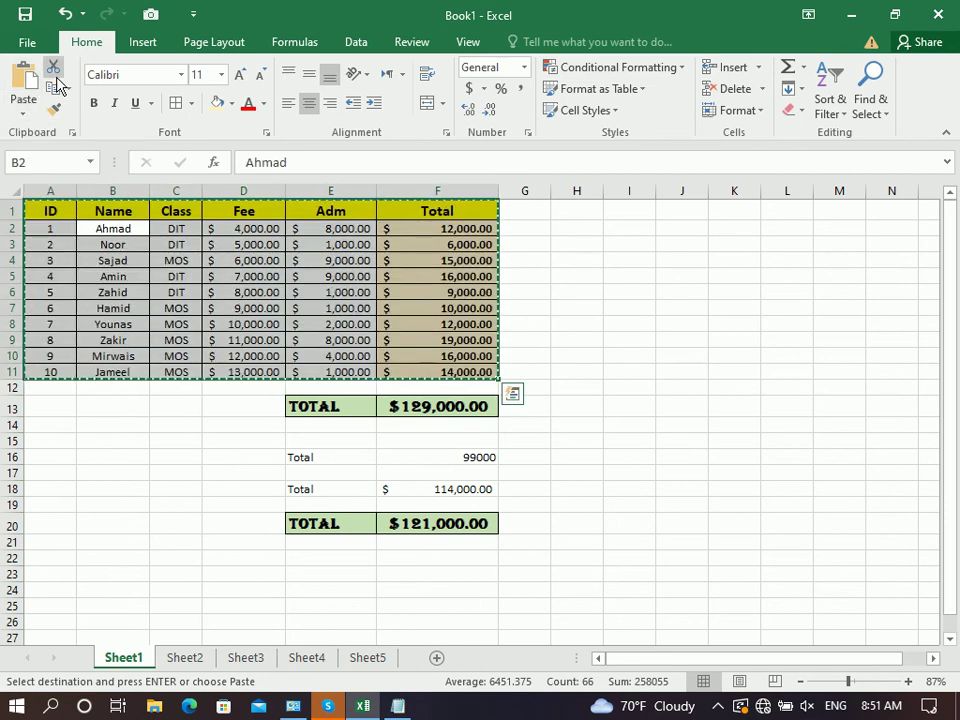
Paste the table as a picture on Sheet4 and size it to cover H1:N10
click(311, 664)
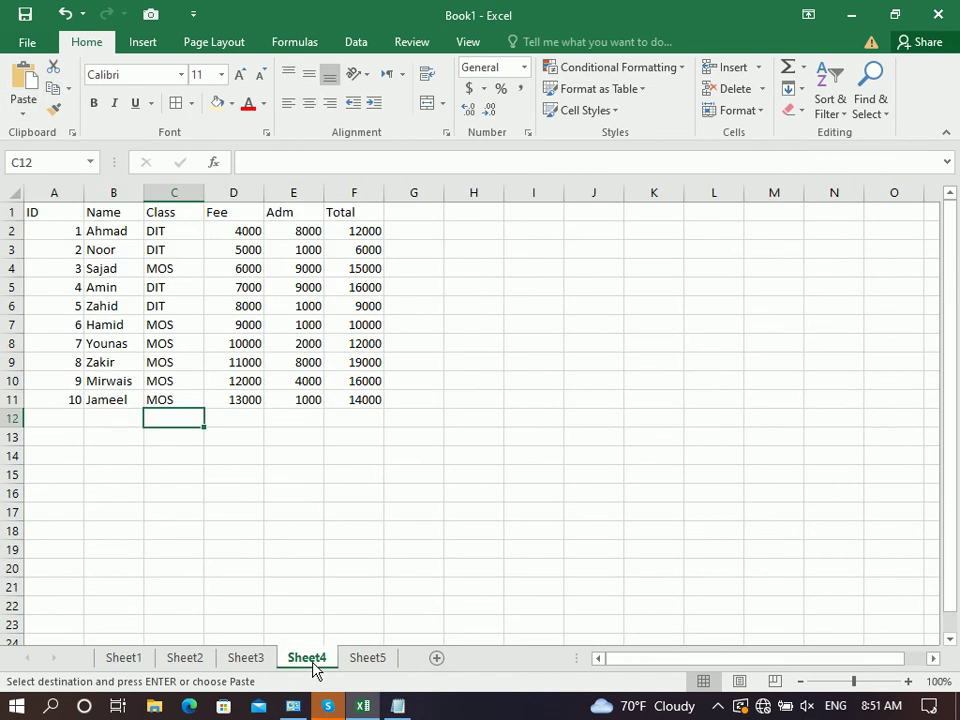
click(20, 100)
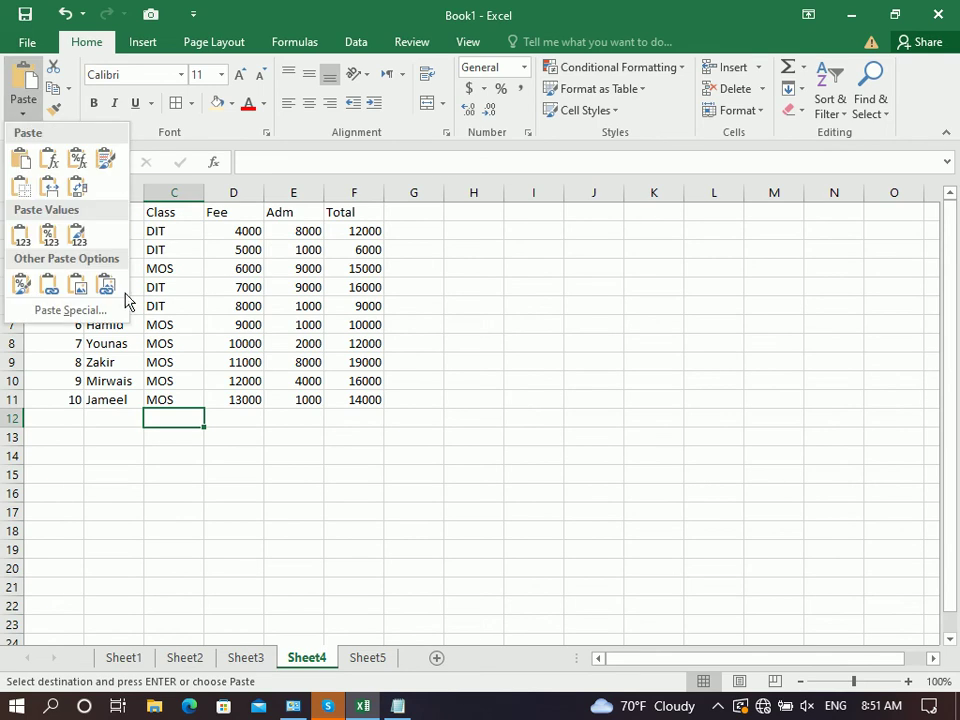
click(78, 287)
mouse_move(336, 456)
mouse_down()
mouse_move(540, 263)
mouse_move(385, 425)
mouse_move(212, 214)
mouse_up()
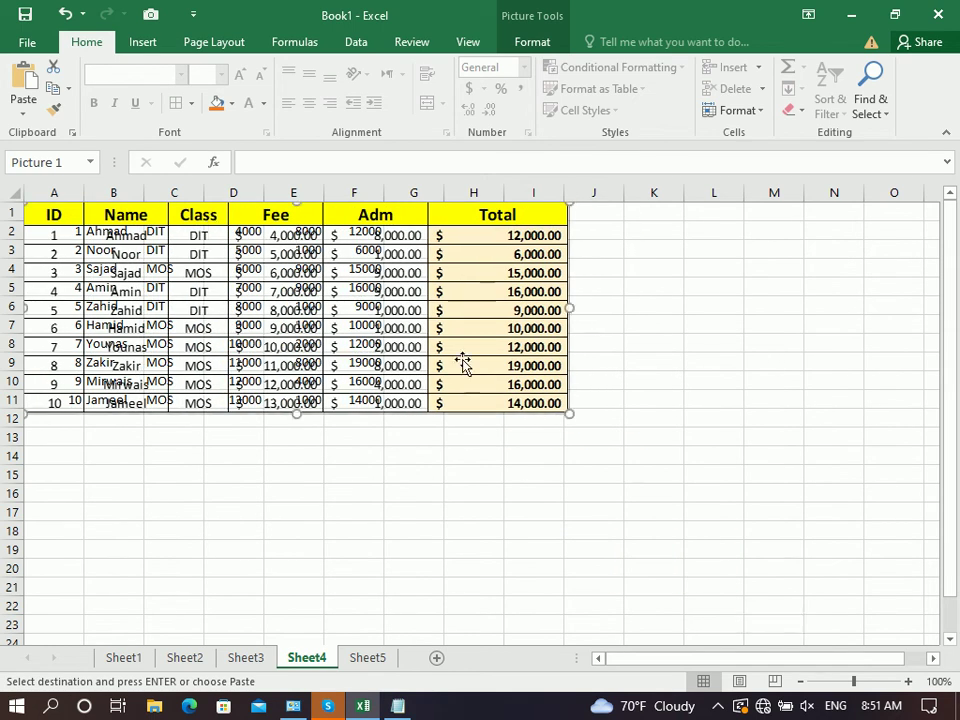
drag(568, 413, 219, 272)
mouse_move(97, 235)
mouse_down()
mouse_move(548, 330)
mouse_move(569, 278)
mouse_up()
mouse_move(683, 321)
mouse_down()
mouse_move(925, 406)
mouse_move(928, 396)
mouse_up()
drag(745, 364, 698, 333)
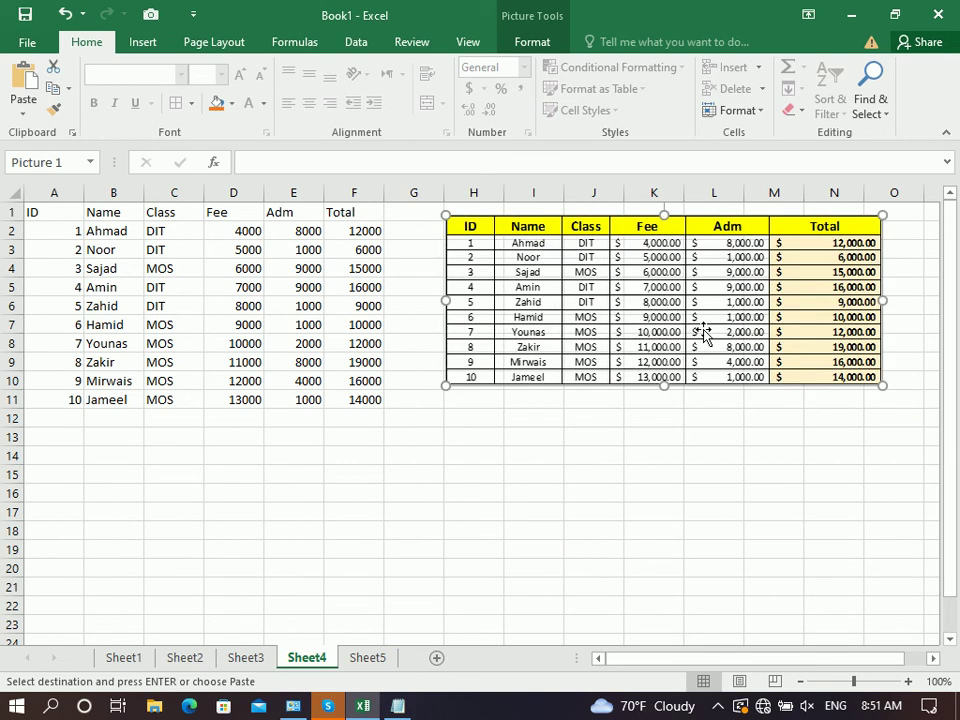
click(126, 660)
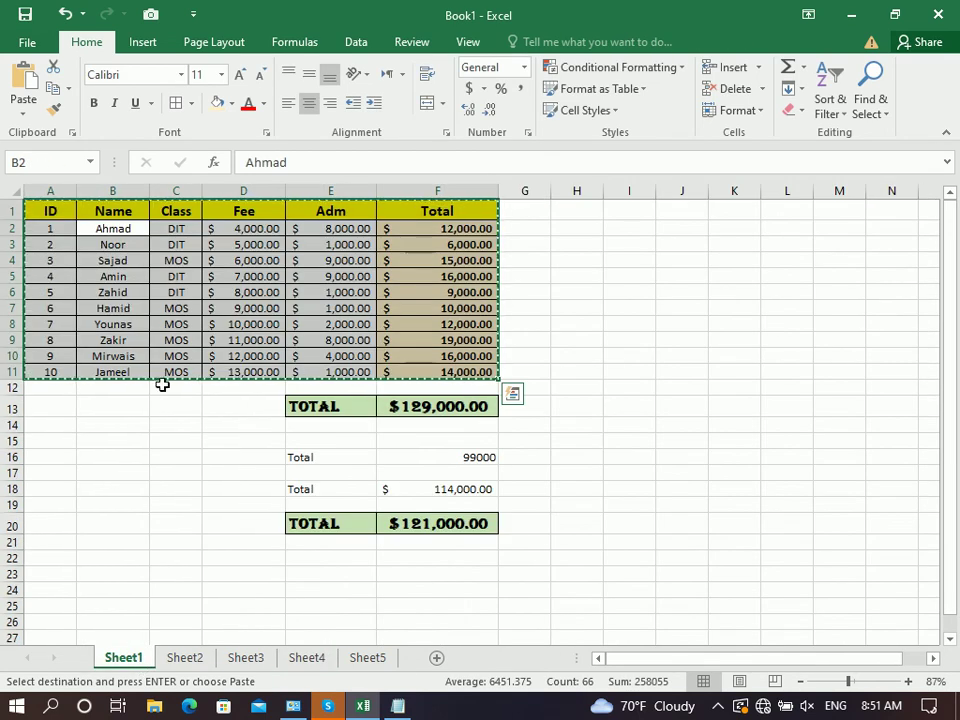
Paste a linked picture of the table on Sheet4 beside the data
click(302, 657)
click(436, 435)
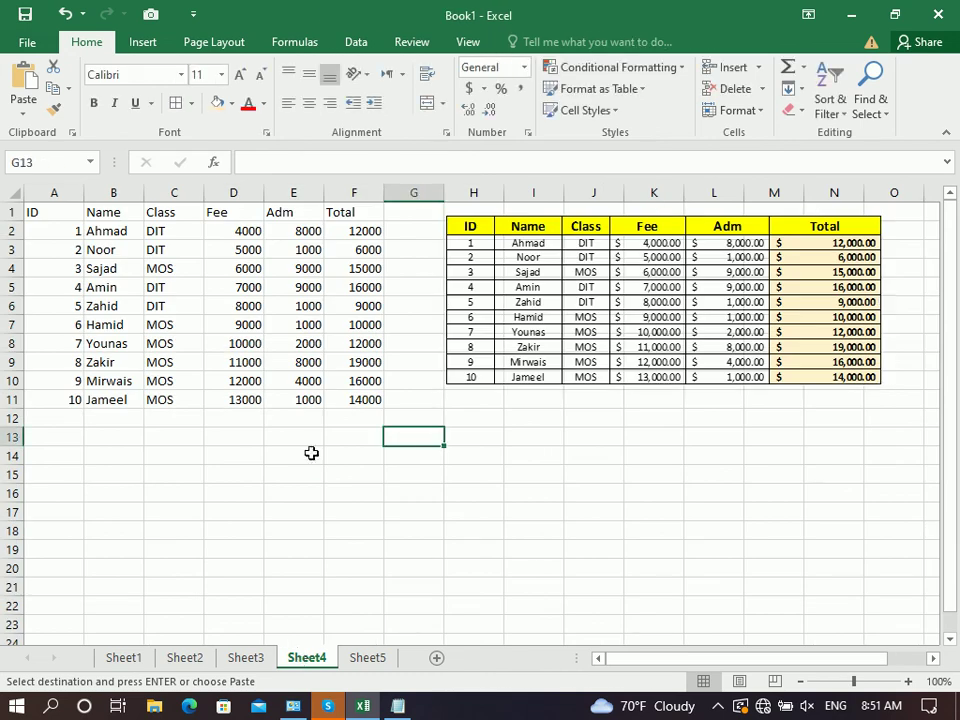
click(16, 98)
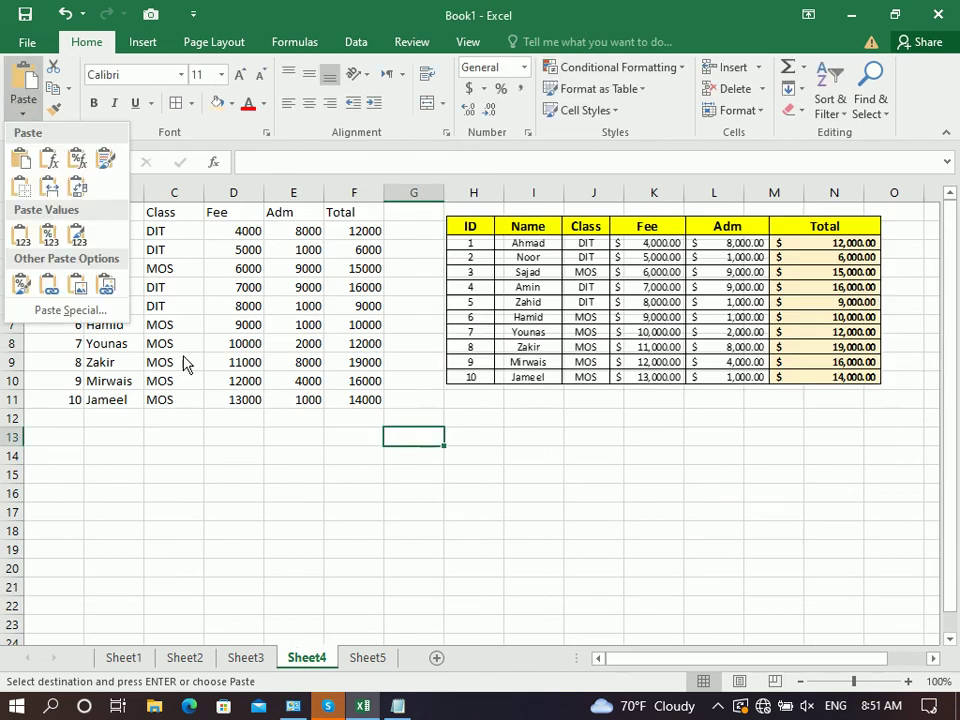
click(106, 290)
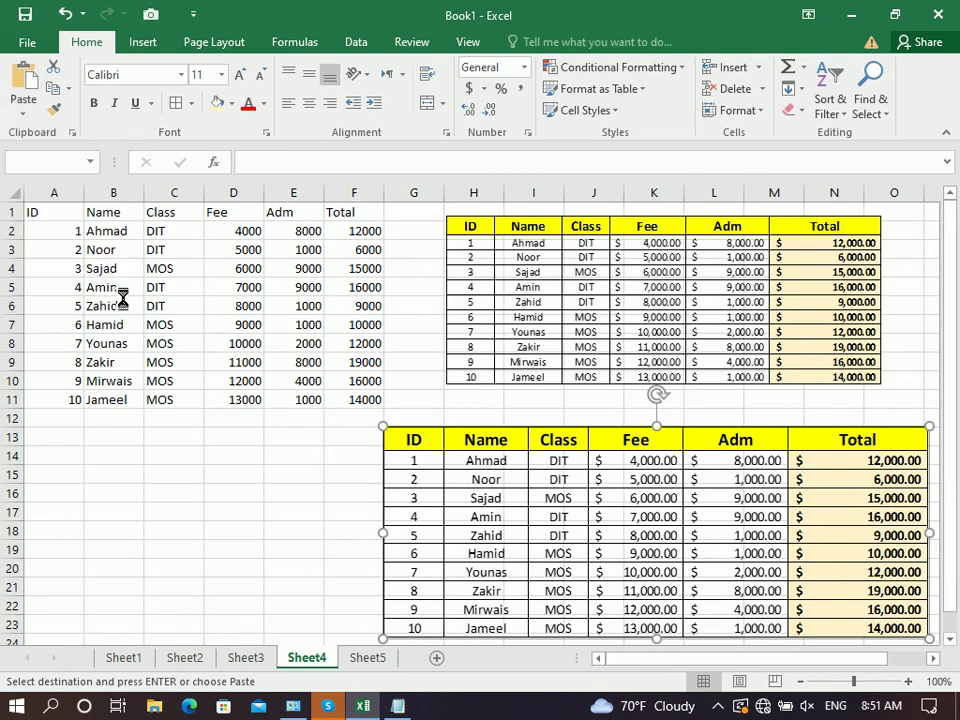
mouse_move(607, 533)
mouse_down()
mouse_move(511, 480)
mouse_move(531, 508)
mouse_up()
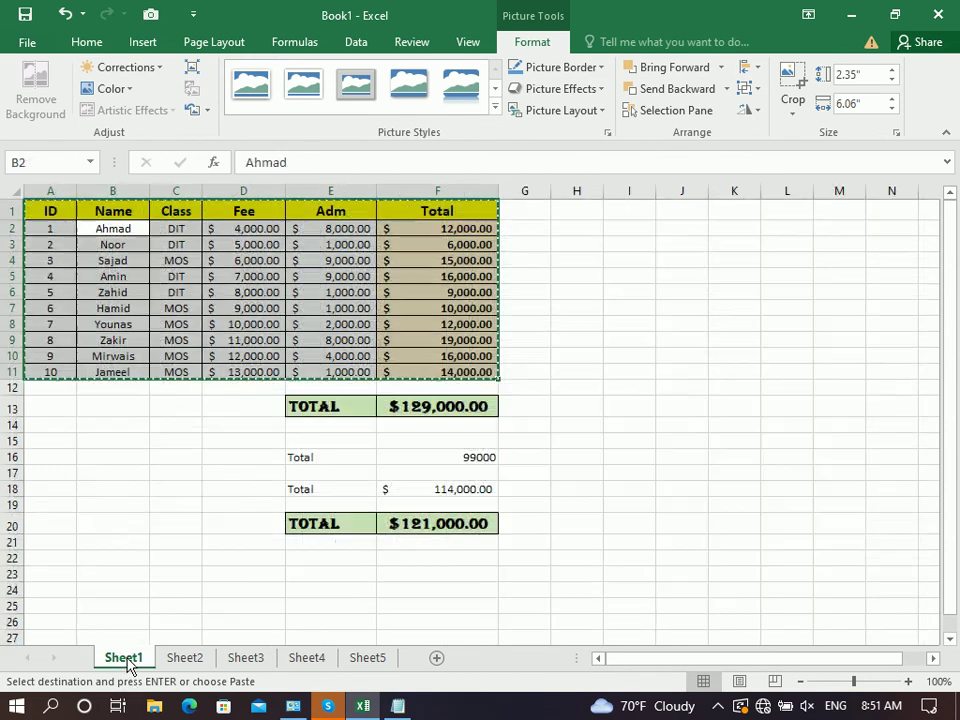
Set the Class in C2 and C3 on Sheet1 to DEL
click(124, 658)
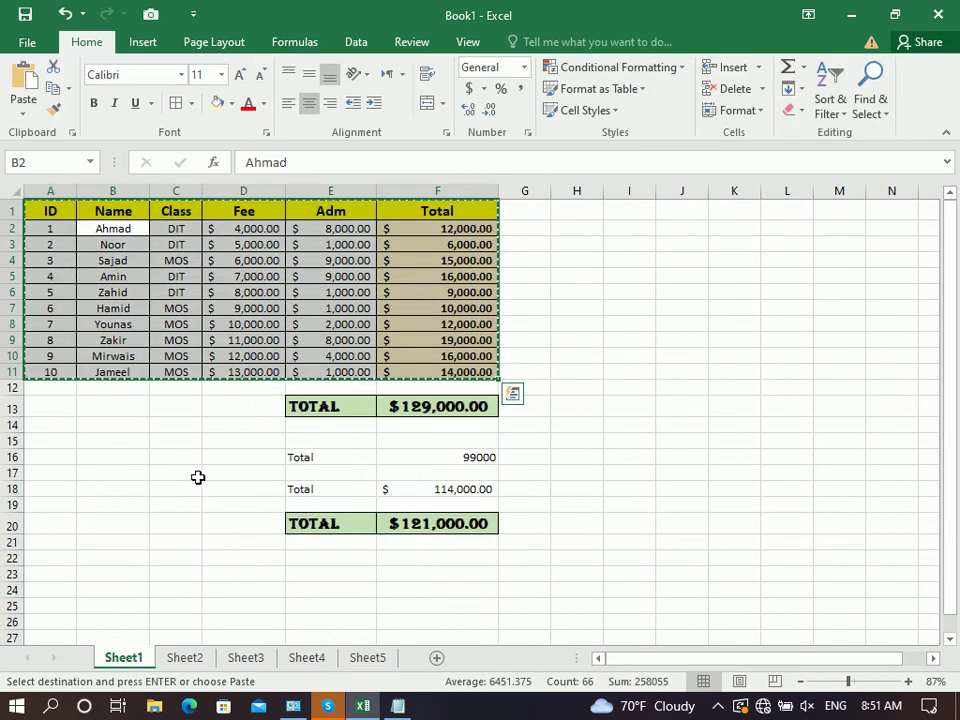
click(168, 228)
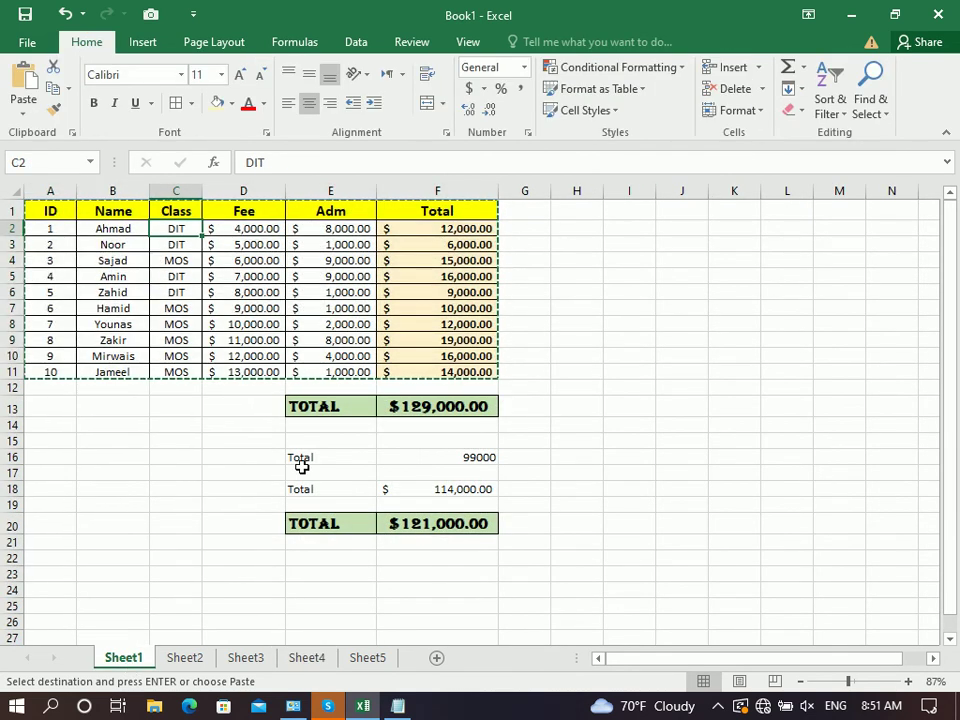
text(del)
key(Return)
key(Up)
text(DITEL)
key(Return)
text(DEL)
key(Return)
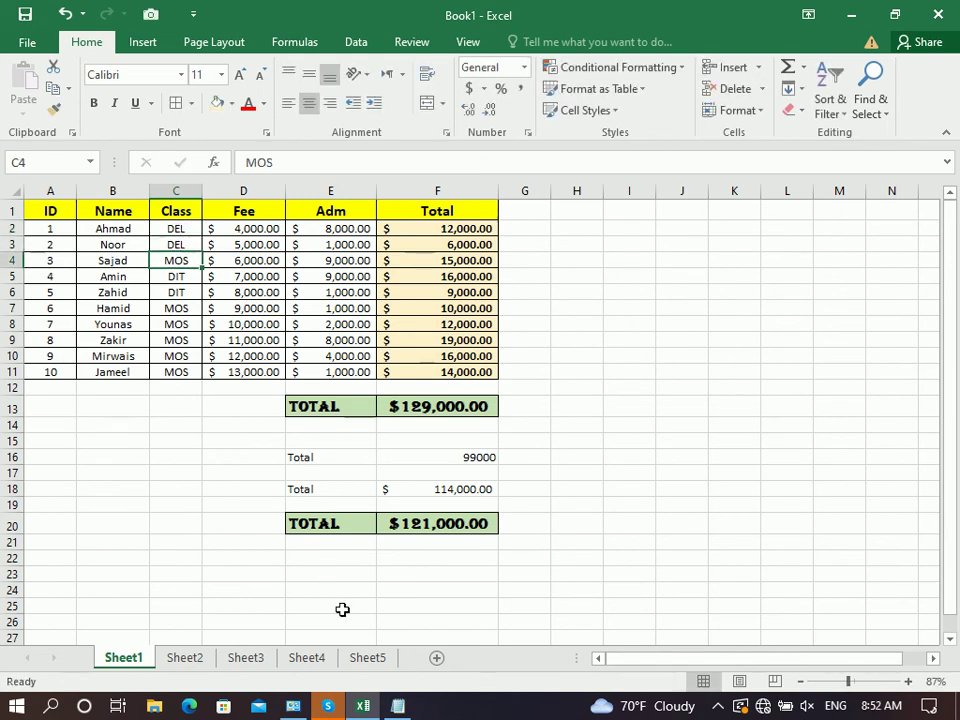
Delete both table pictures from Sheet4
click(308, 659)
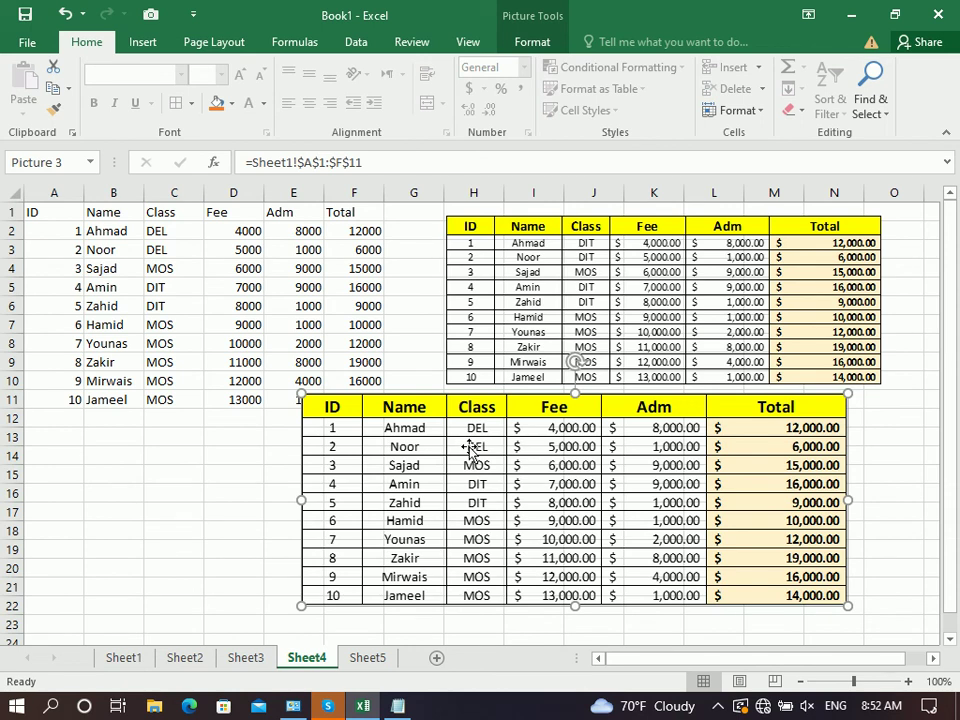
key(Delete)
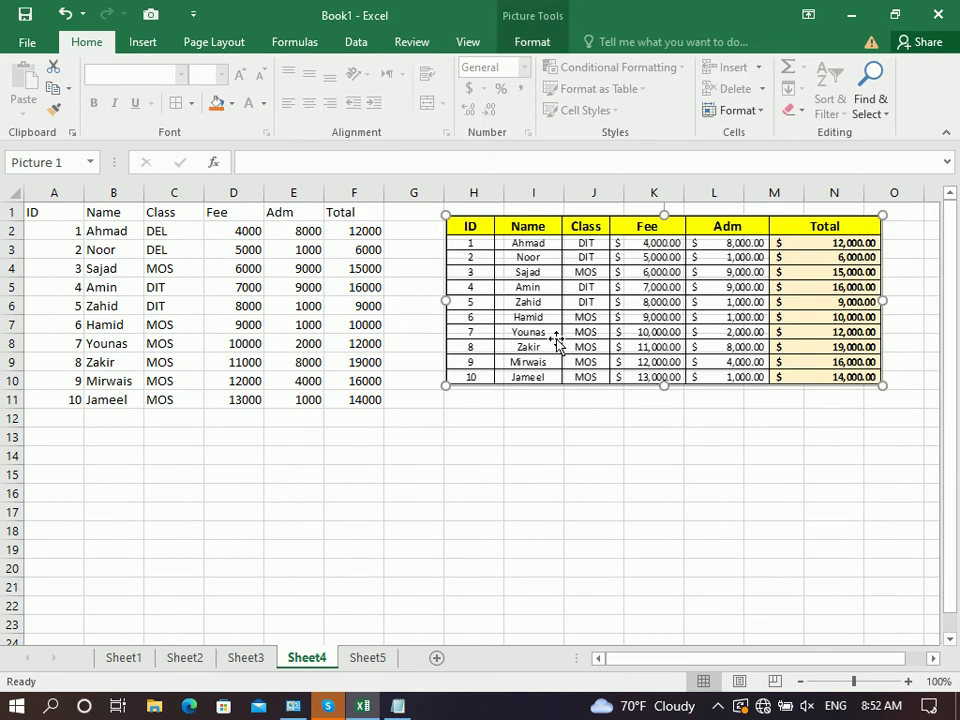
key(Delete)
click(208, 287)
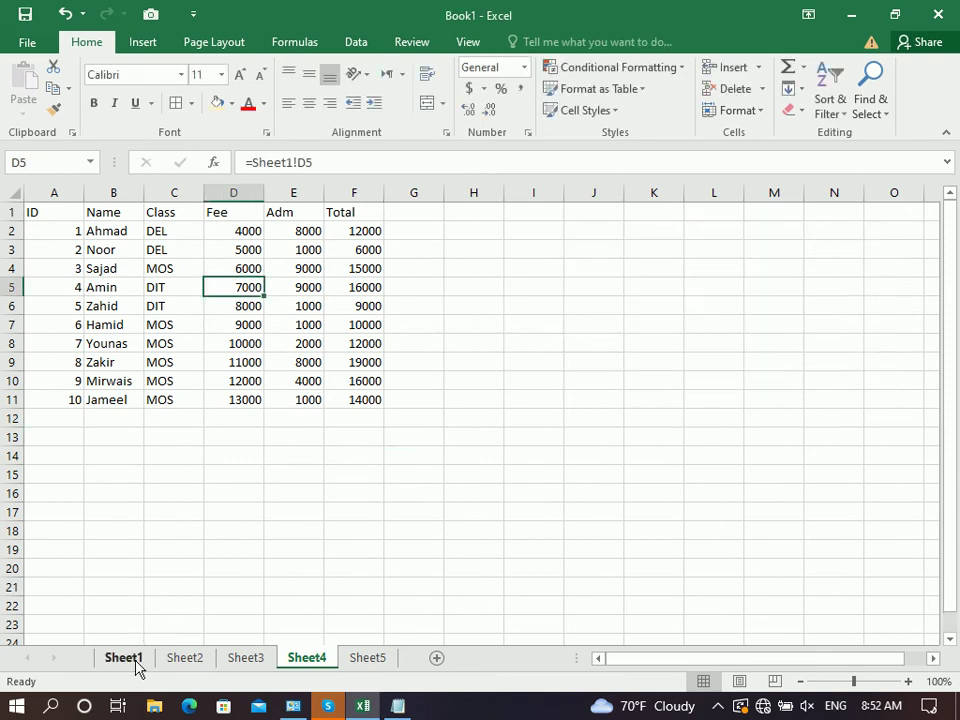
Copy the fee table A1:F11 on Sheet1 and preview Paste Special without pasting
click(128, 660)
click(211, 342)
key(ctrl+a)
key(ctrl+c)
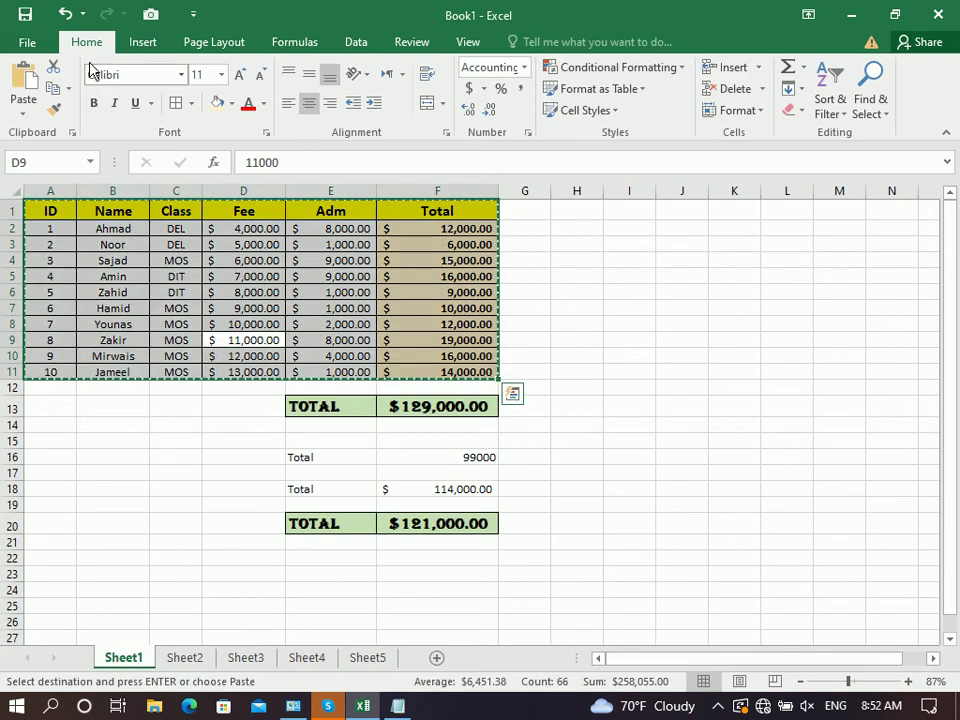
click(22, 112)
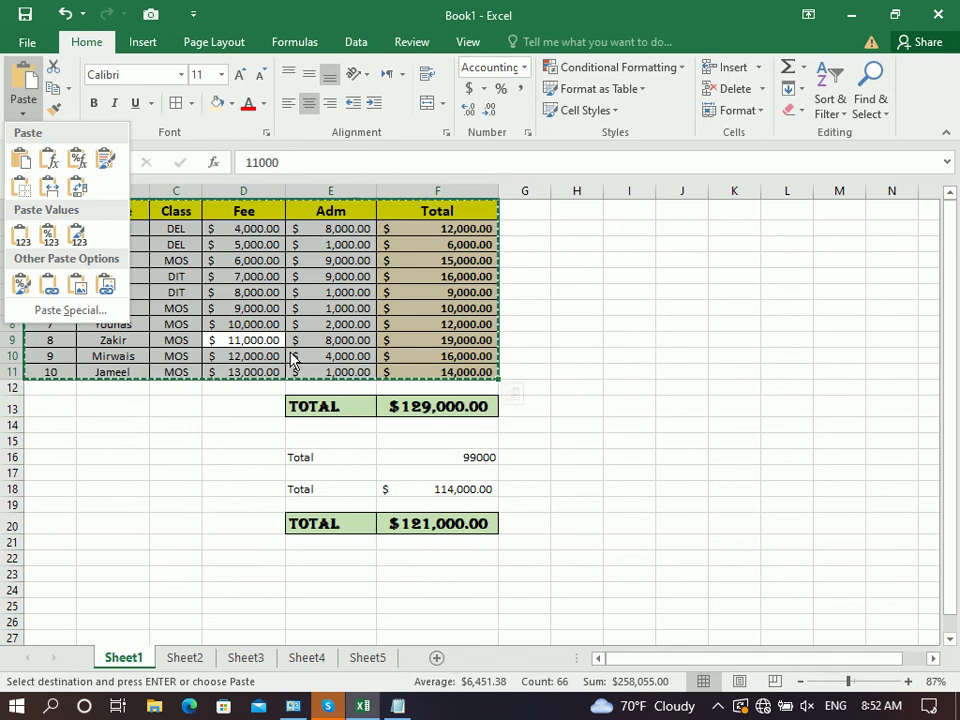
click(72, 310)
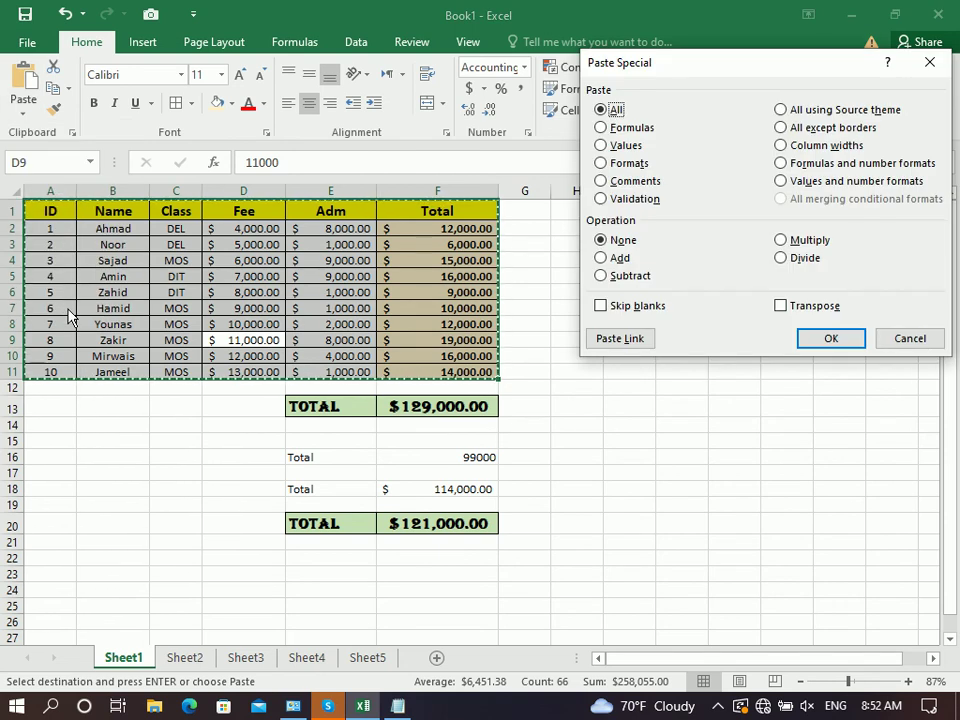
drag(624, 66, 311, 58)
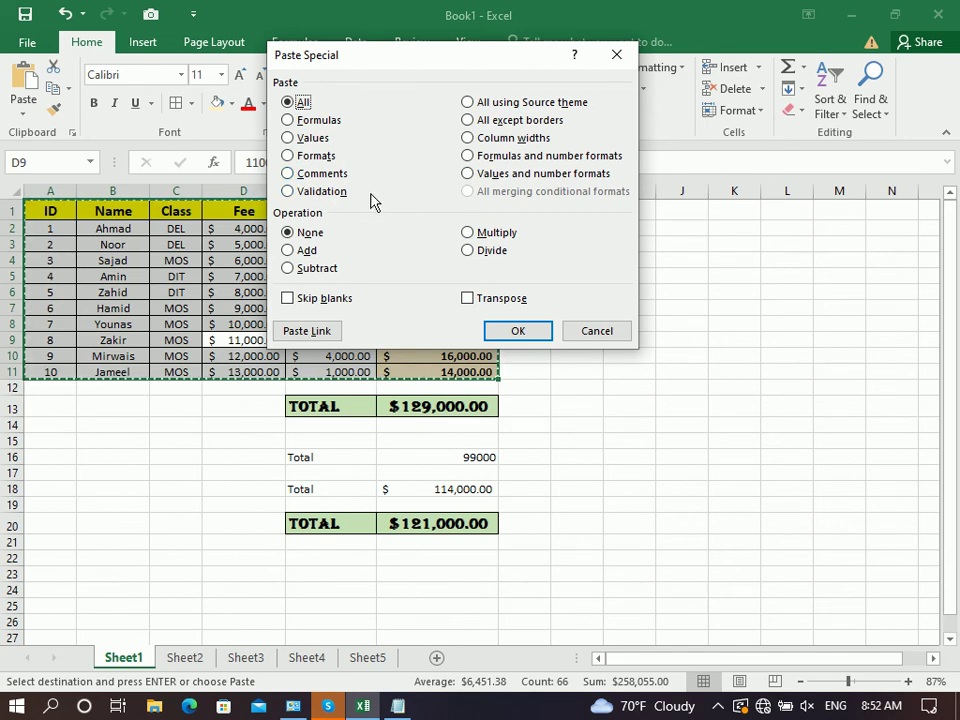
click(594, 333)
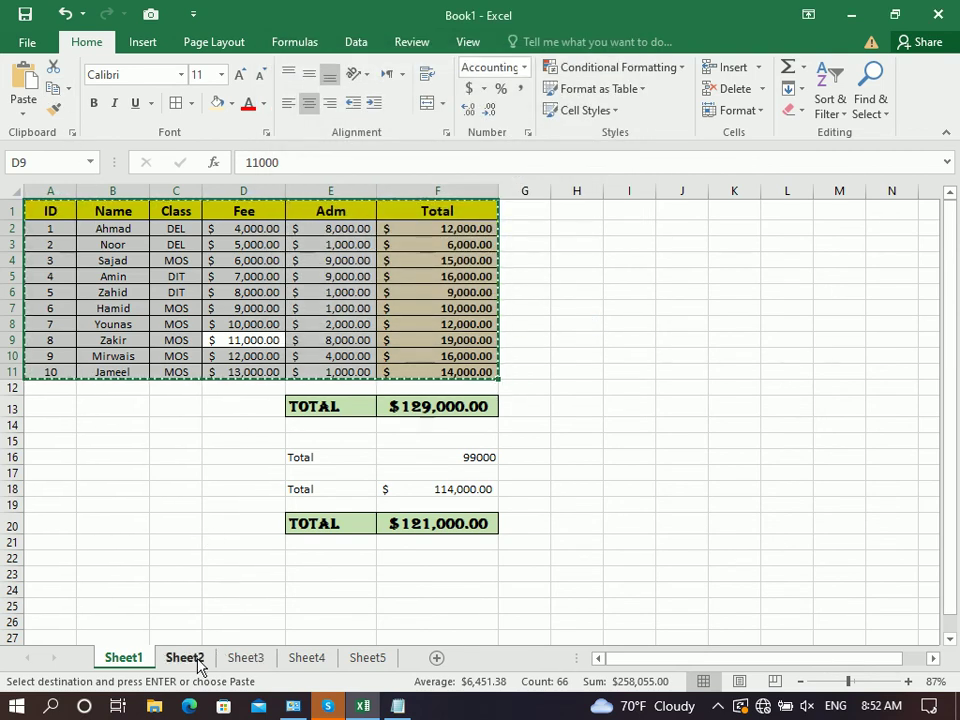
On Sheet5, paste the fee table via Paste Special with All selected
click(198, 667)
click(258, 668)
click(306, 669)
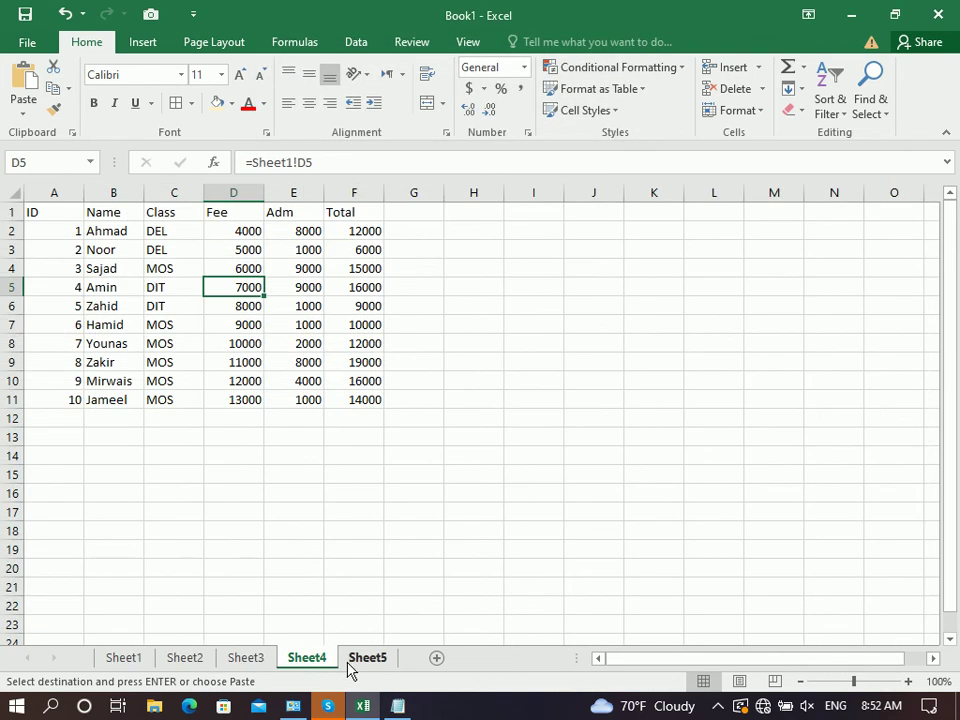
click(352, 668)
click(24, 80)
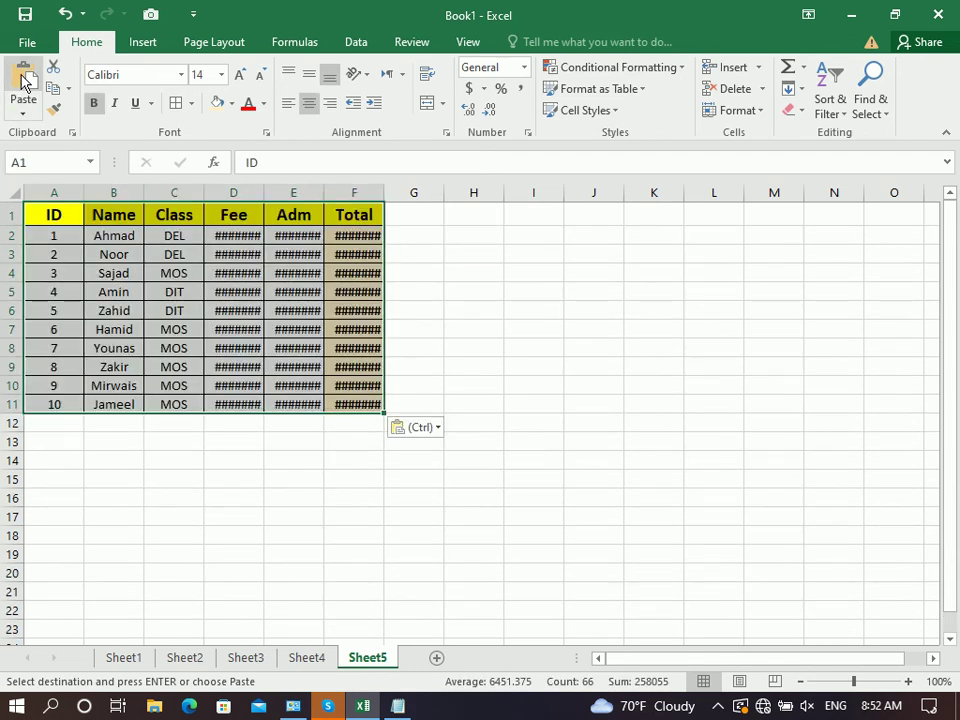
key(ctrl+z)
click(22, 98)
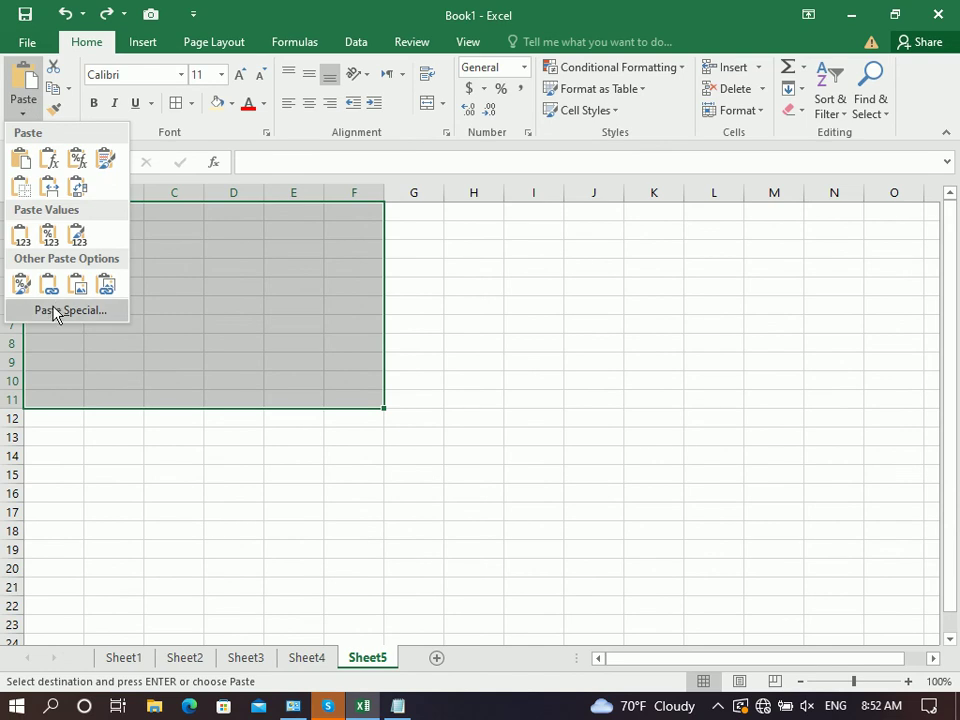
click(60, 309)
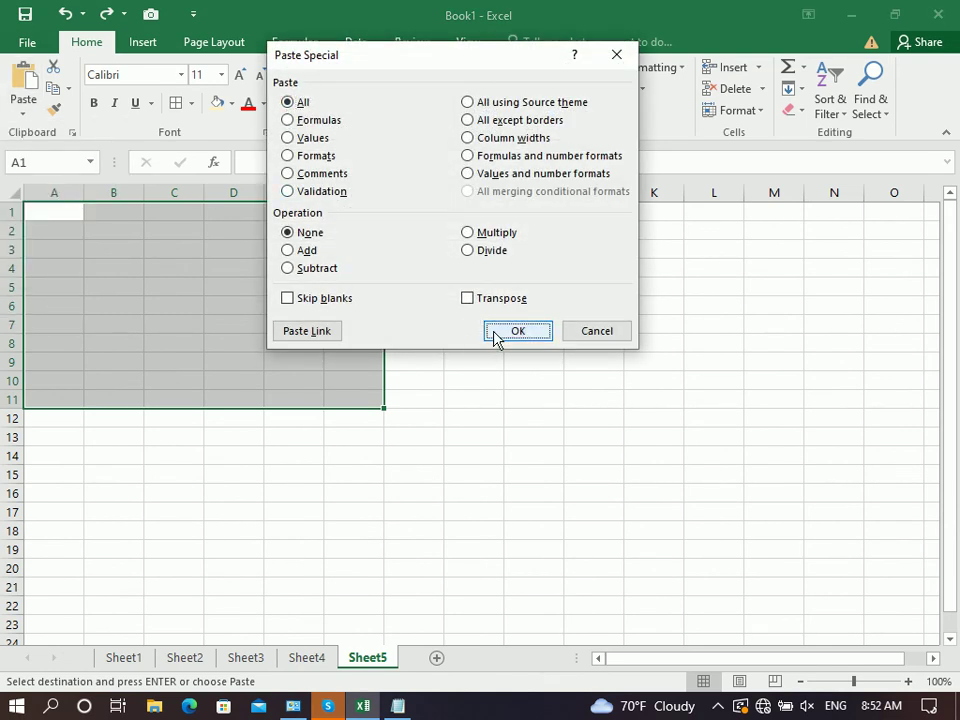
click(495, 332)
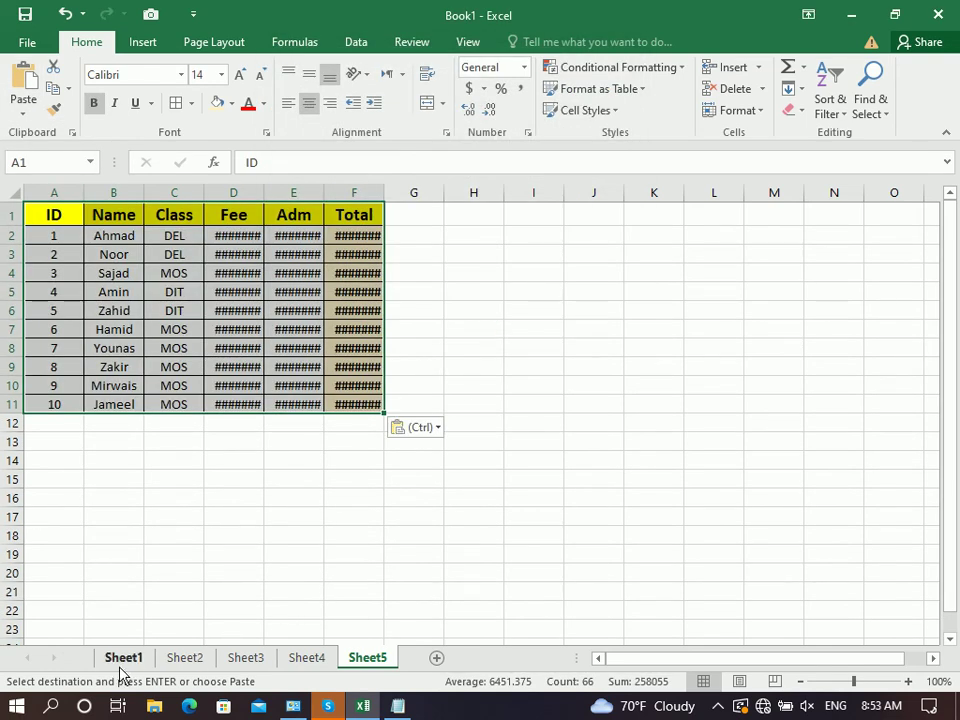
click(120, 664)
Clear both the formatting and the contents of Total cell F2 on Sheet2
click(185, 657)
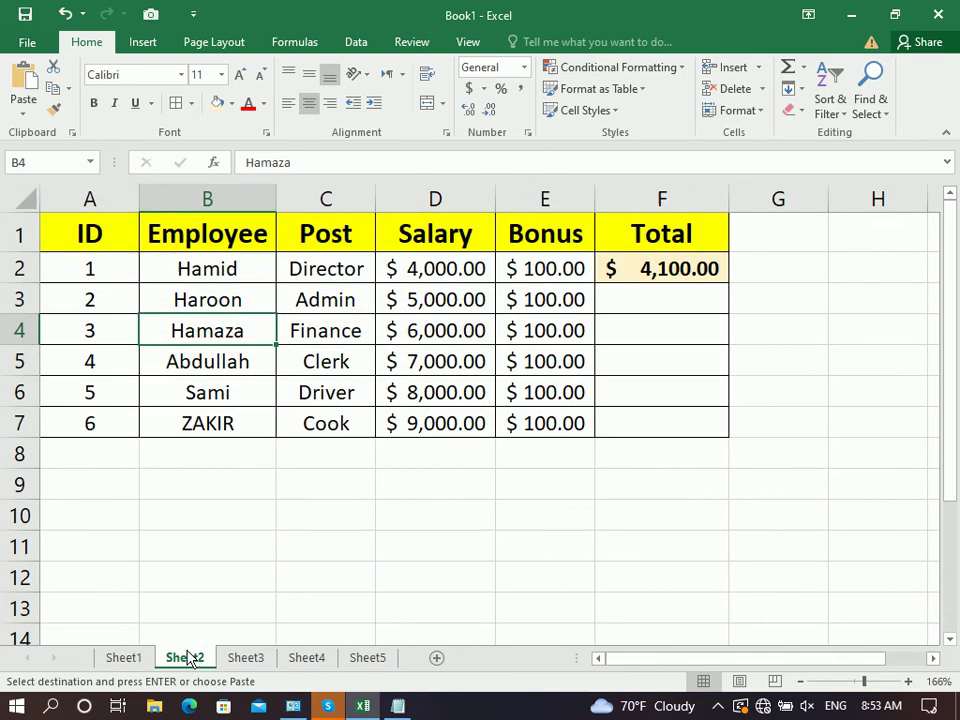
click(647, 270)
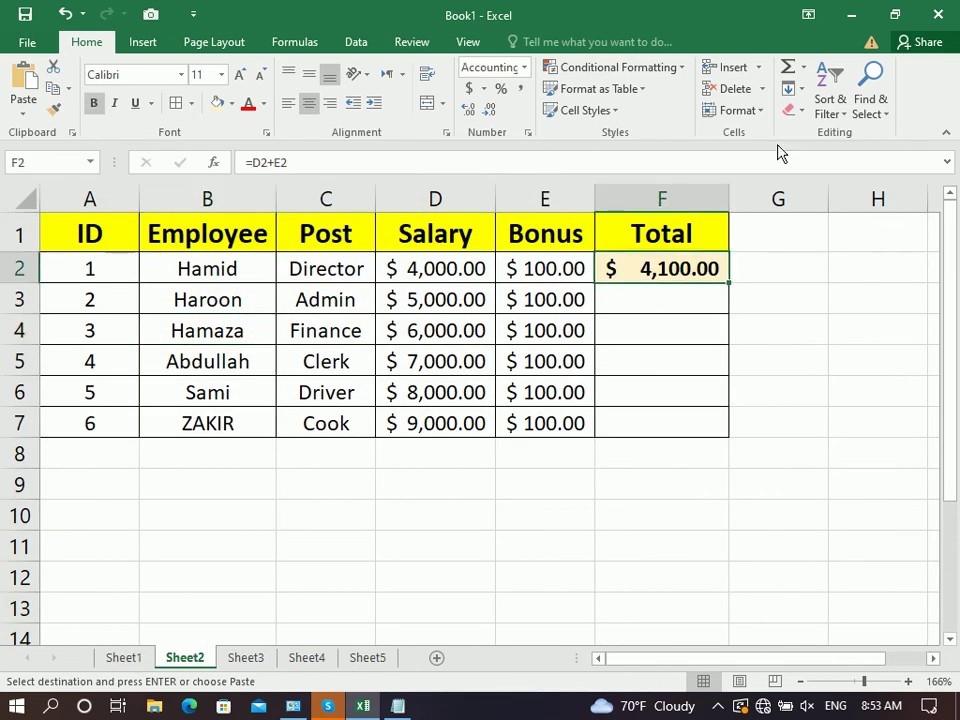
click(793, 111)
click(813, 158)
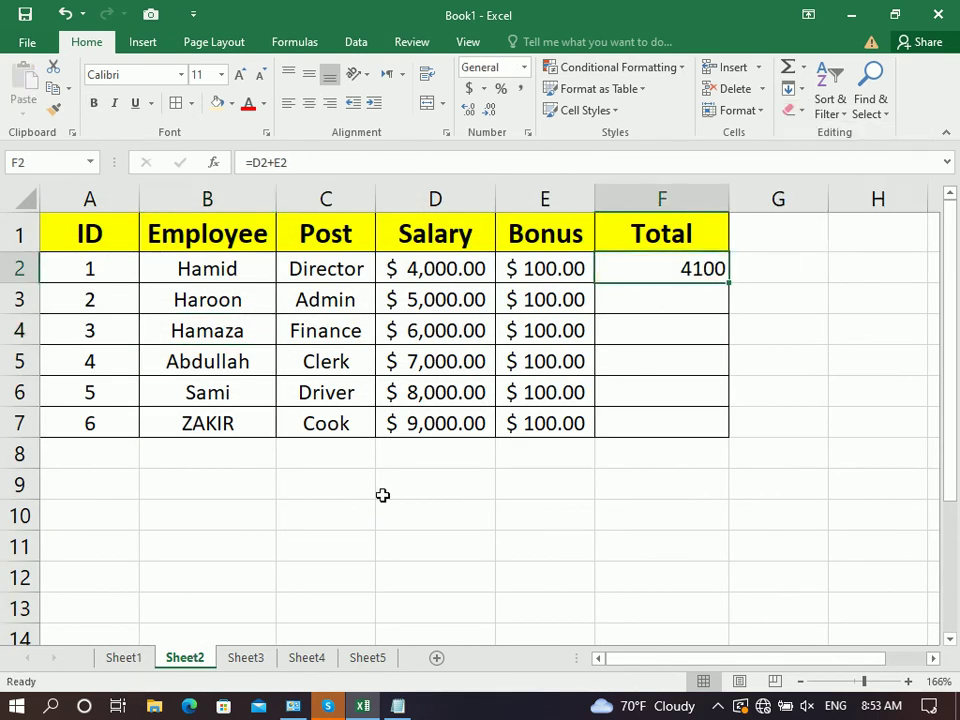
key(Delete)
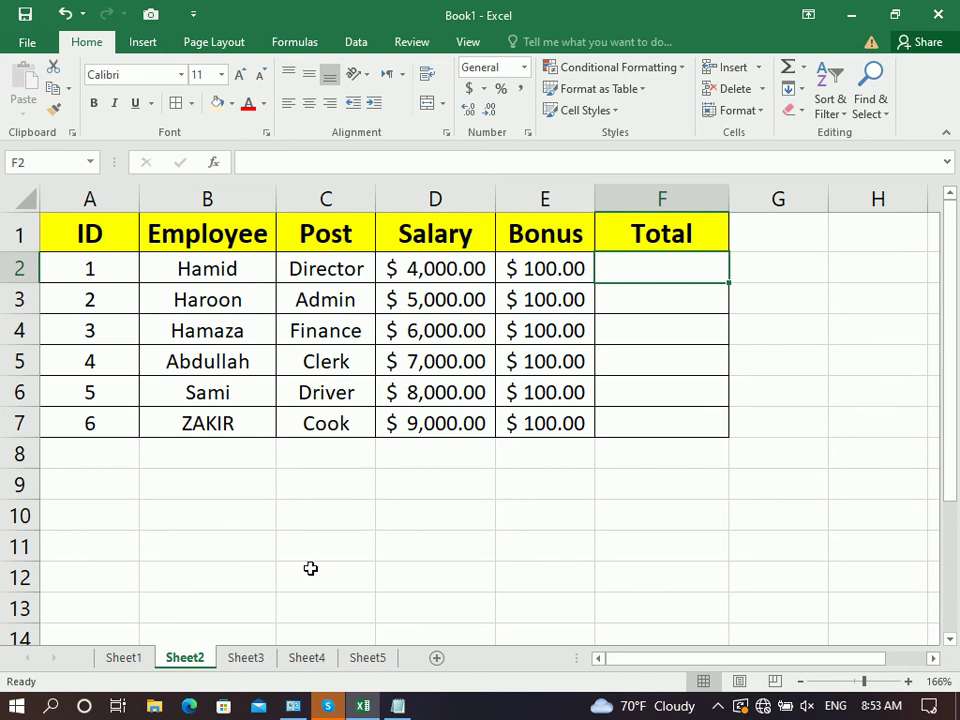
Paste Sheet1's F2 Total formula into Sheet2's F2 as formulas only, giving 4100
click(124, 659)
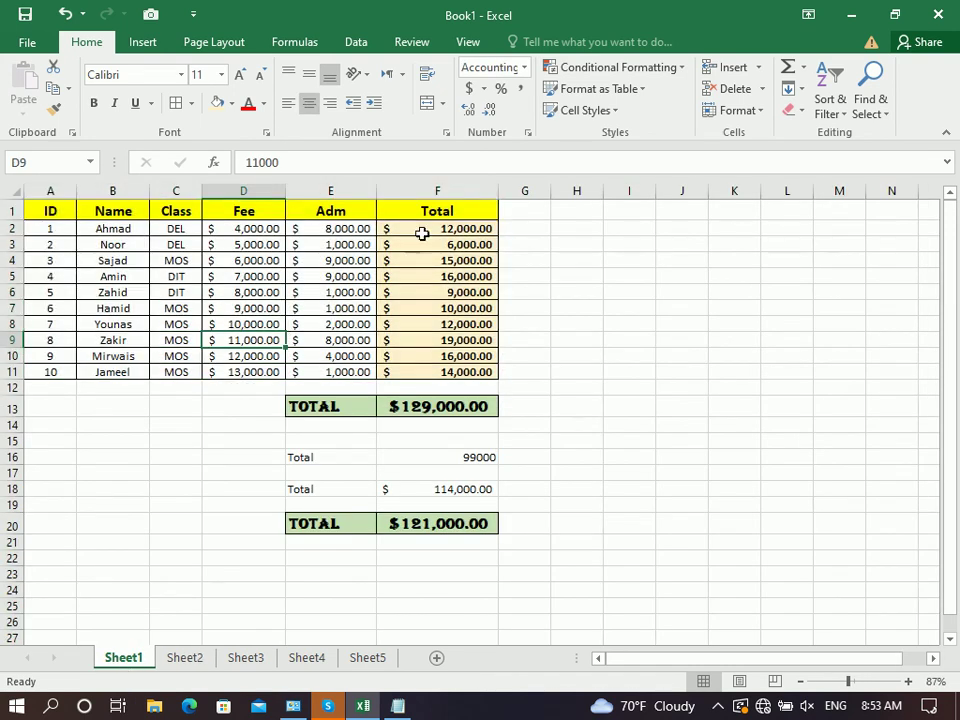
click(422, 233)
click(53, 66)
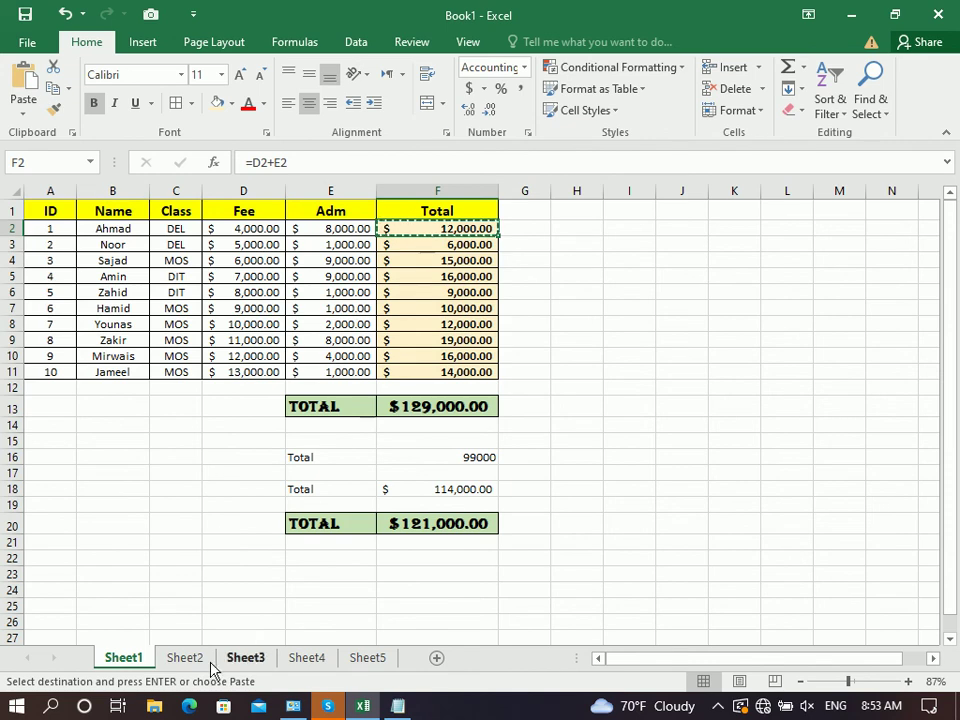
click(188, 659)
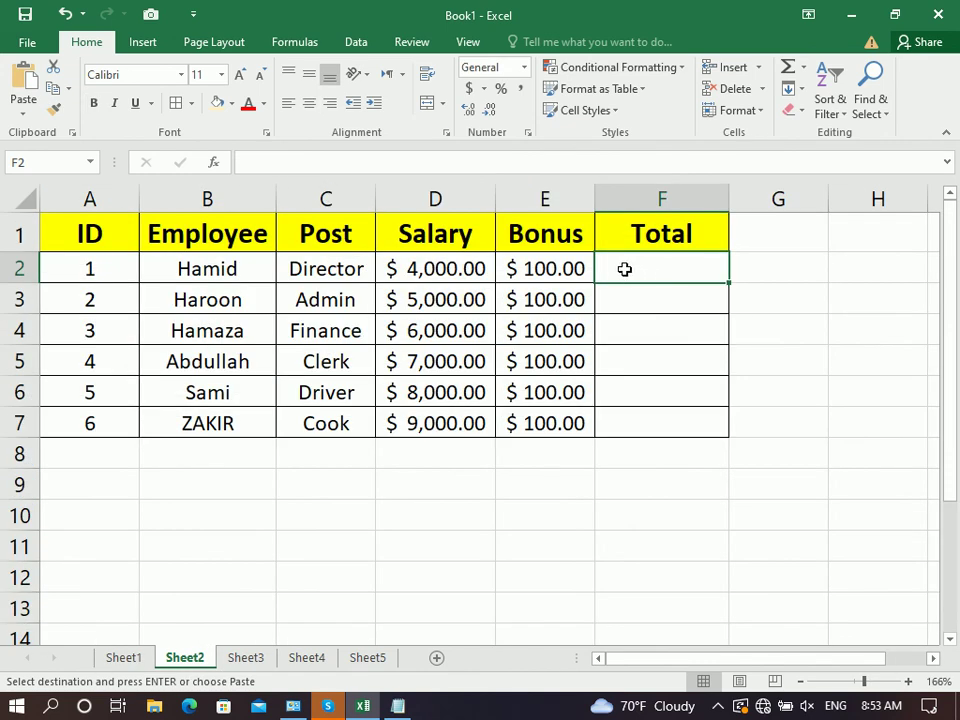
click(22, 113)
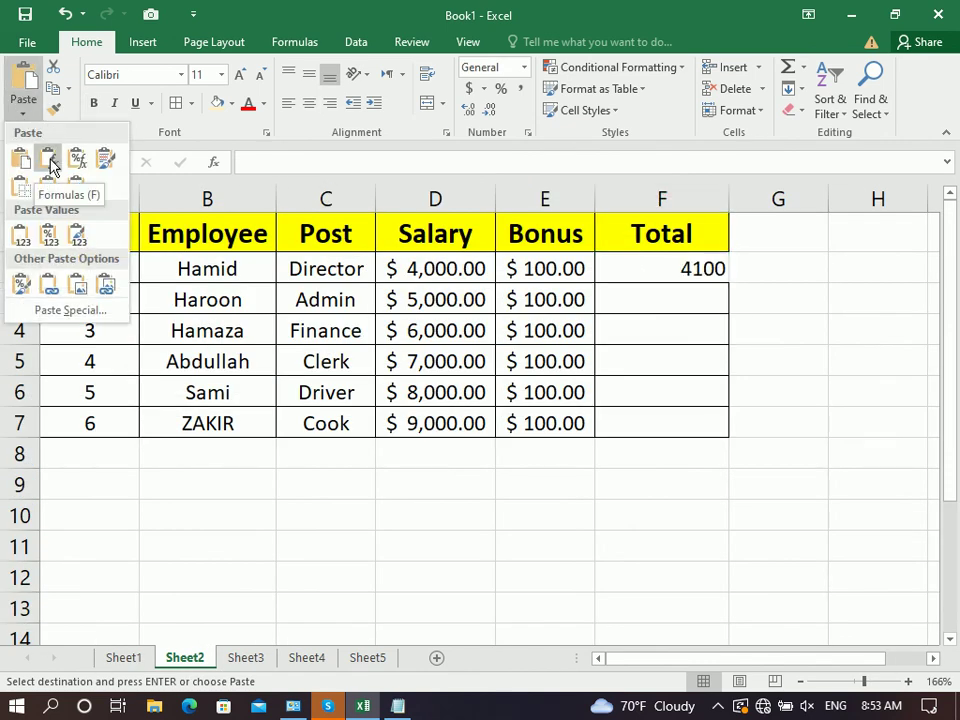
click(56, 312)
click(300, 120)
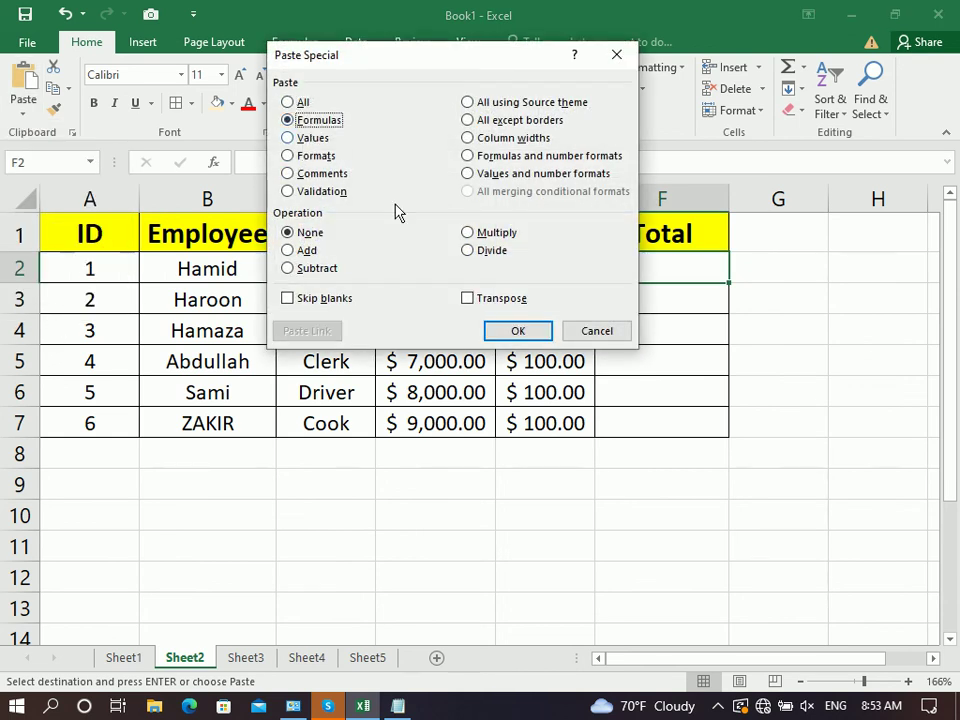
click(500, 334)
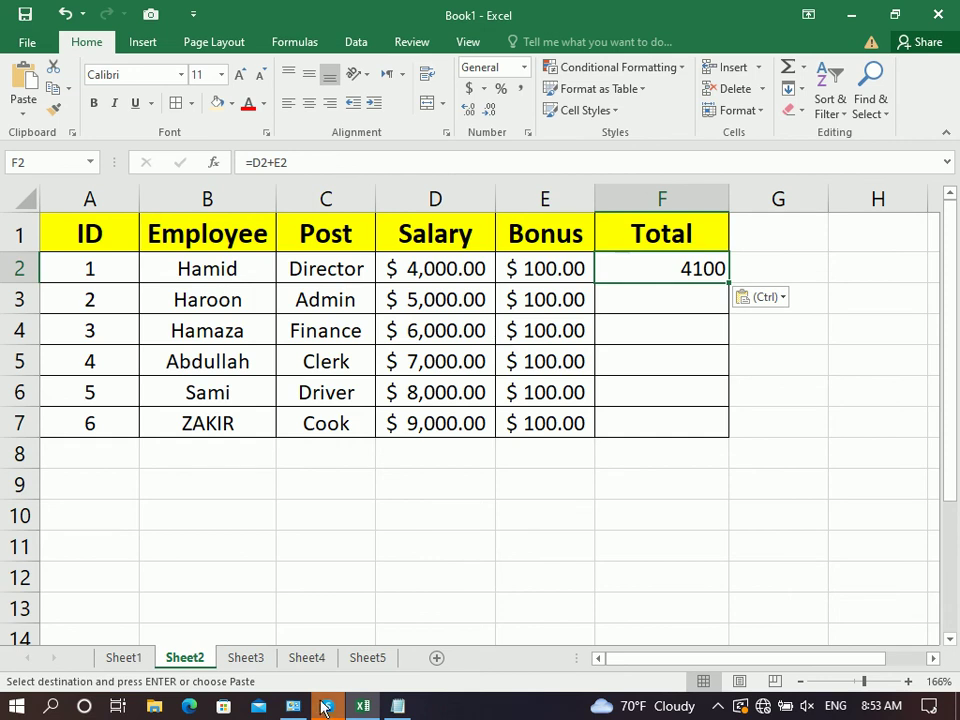
Copy the TOTAL row E13:F13 of the fee table on Sheet1
click(118, 659)
click(370, 558)
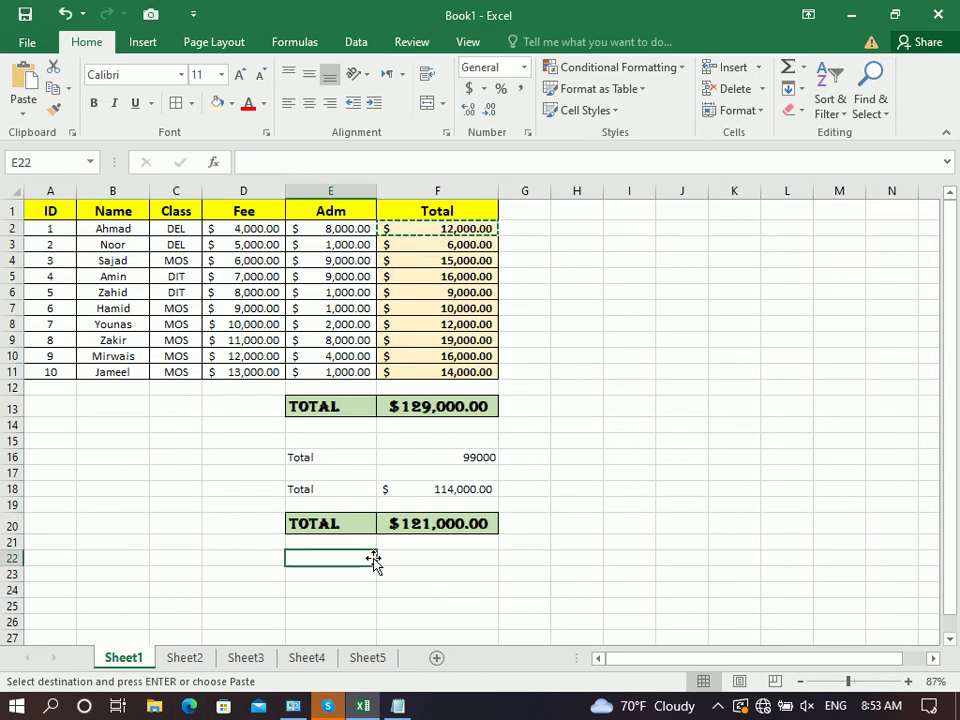
click(389, 407)
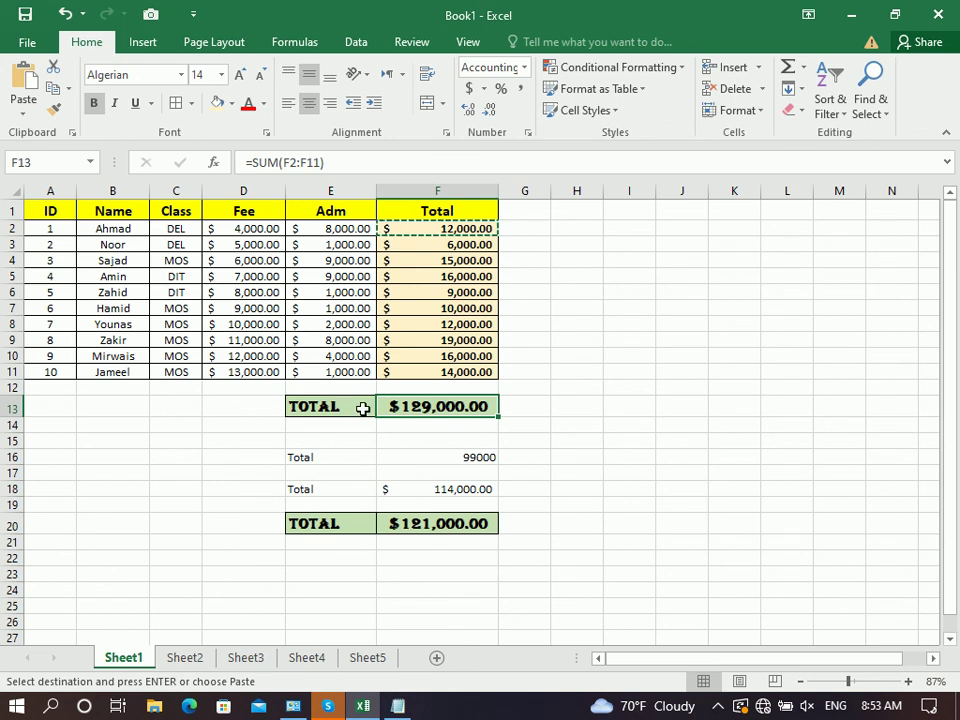
drag(340, 406, 437, 406)
click(53, 92)
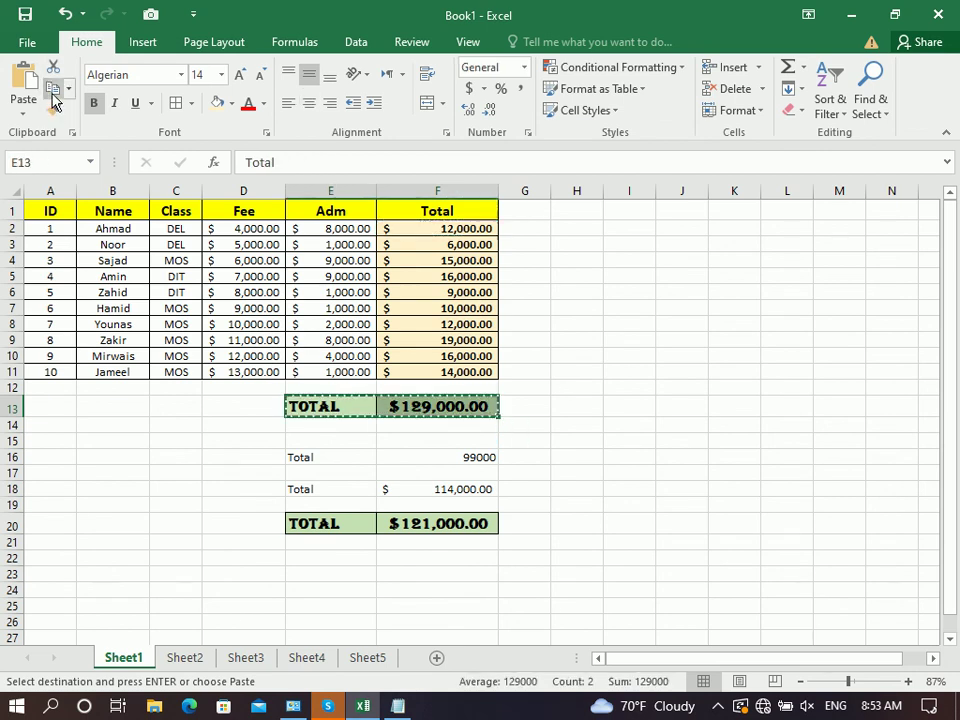
Paste the TOTAL row into E23 as values only, showing Total 129000
click(326, 576)
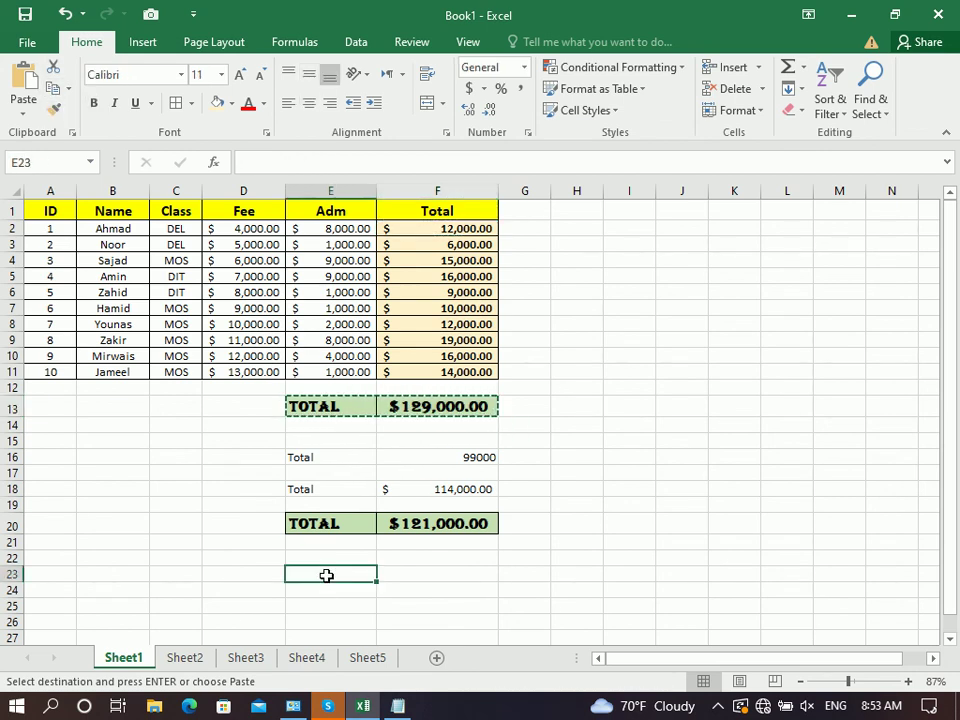
click(22, 102)
click(63, 313)
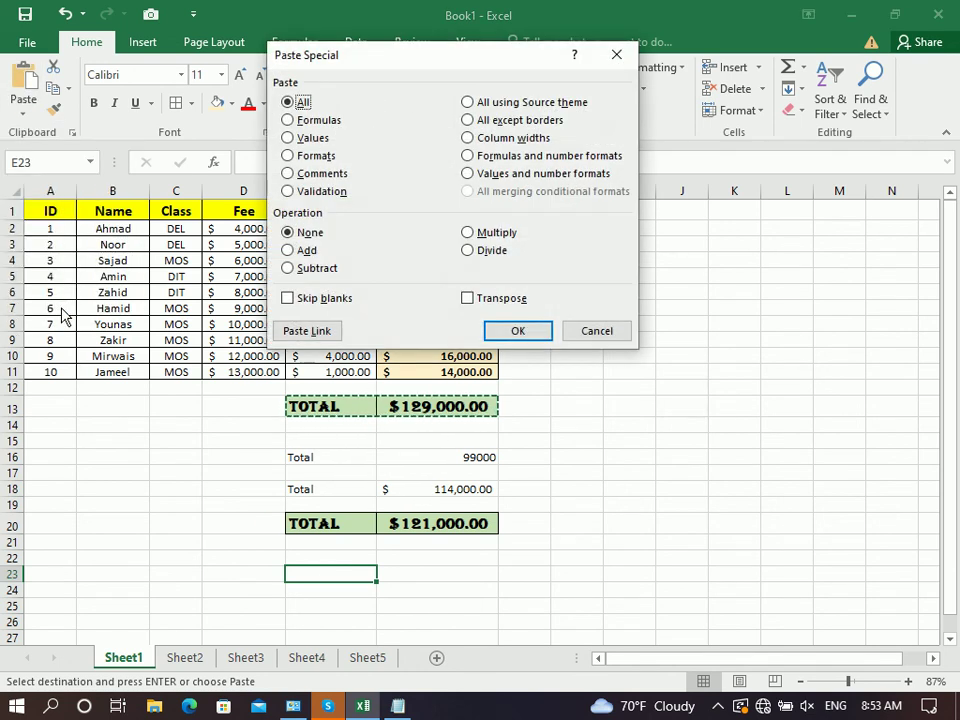
click(320, 141)
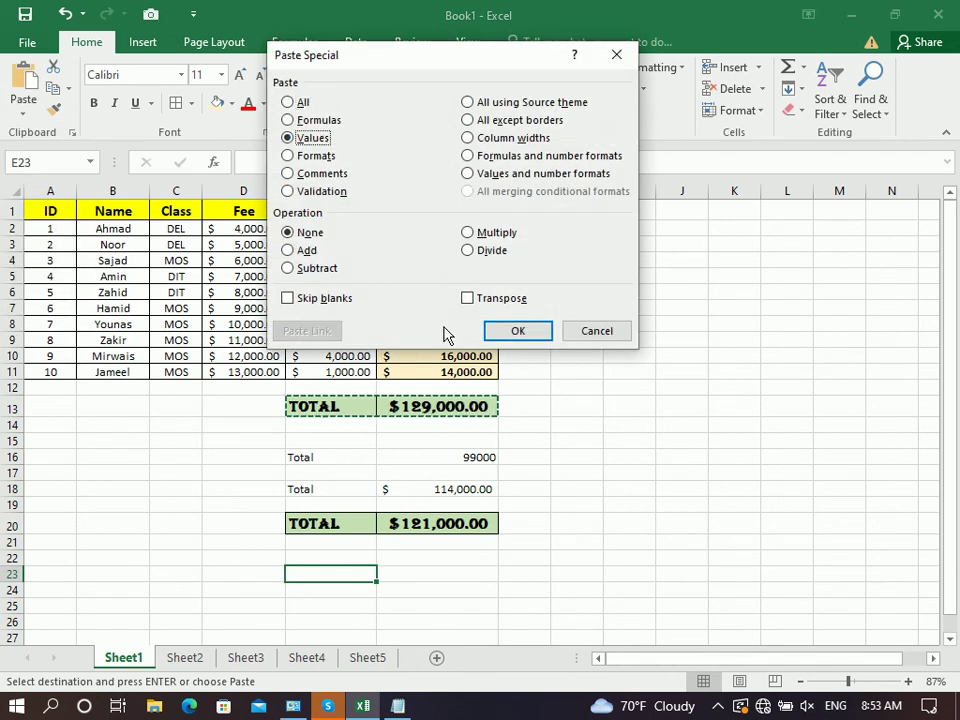
click(518, 331)
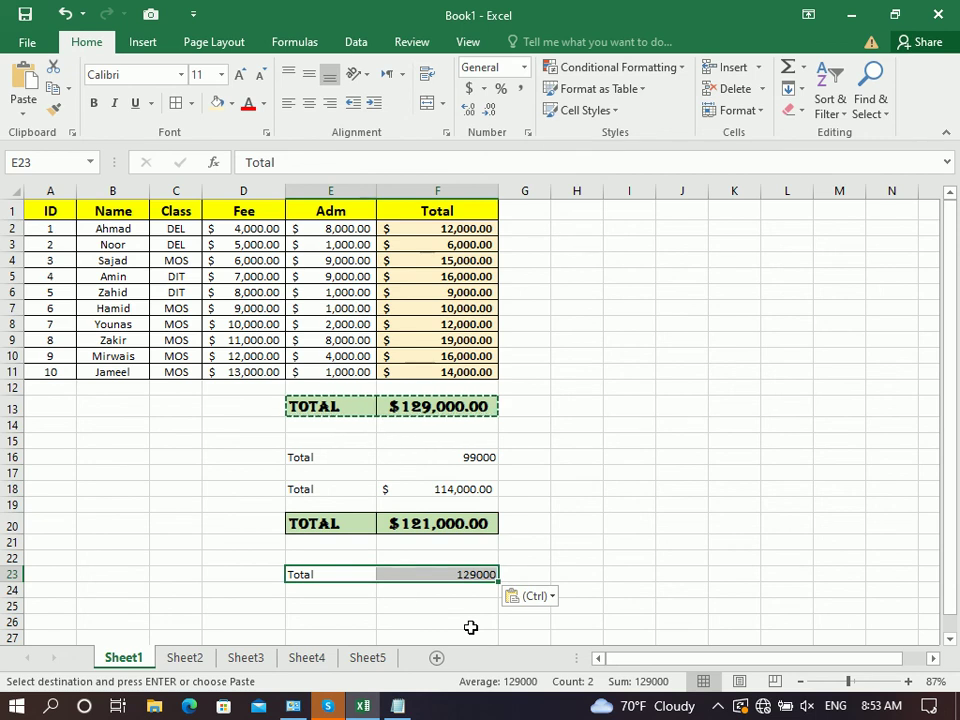
click(429, 369)
Copy the whole fee table and paste it onto Sheet5
key(ctrl+a)
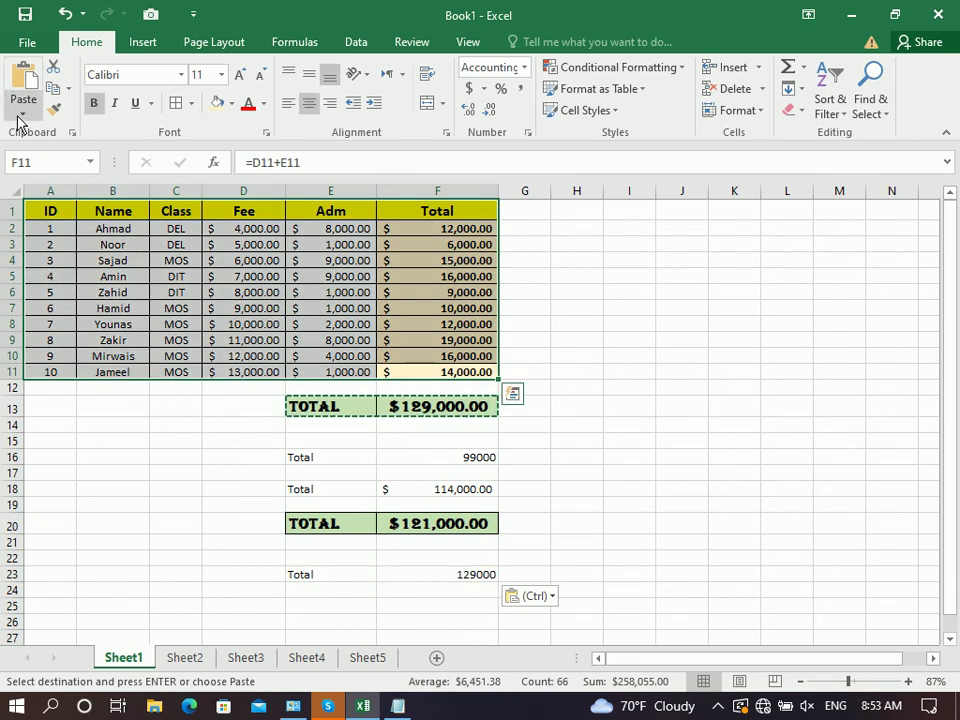
click(53, 88)
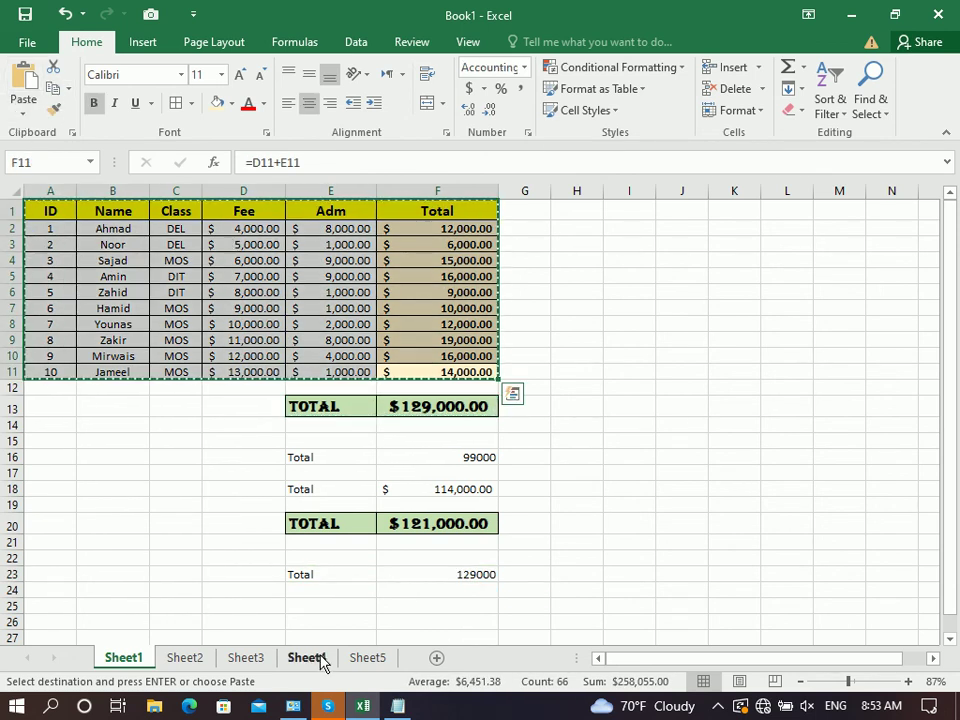
click(308, 658)
click(368, 660)
key(ctrl+v)
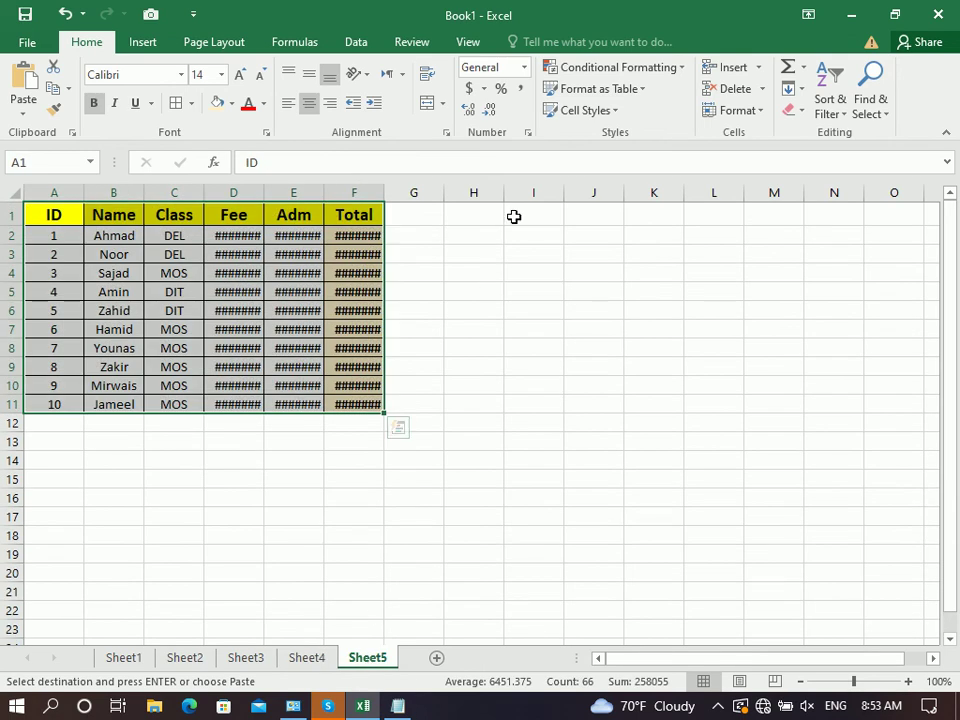
Paste only the table's formatting into I1:N11 on Sheet5
click(536, 213)
click(23, 105)
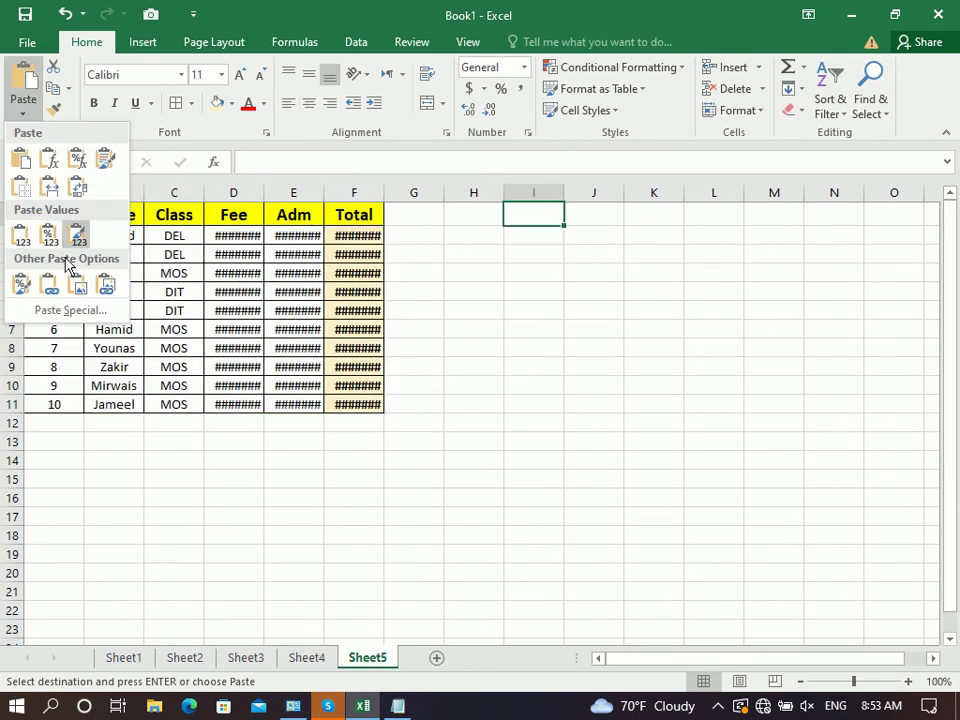
click(74, 314)
click(312, 158)
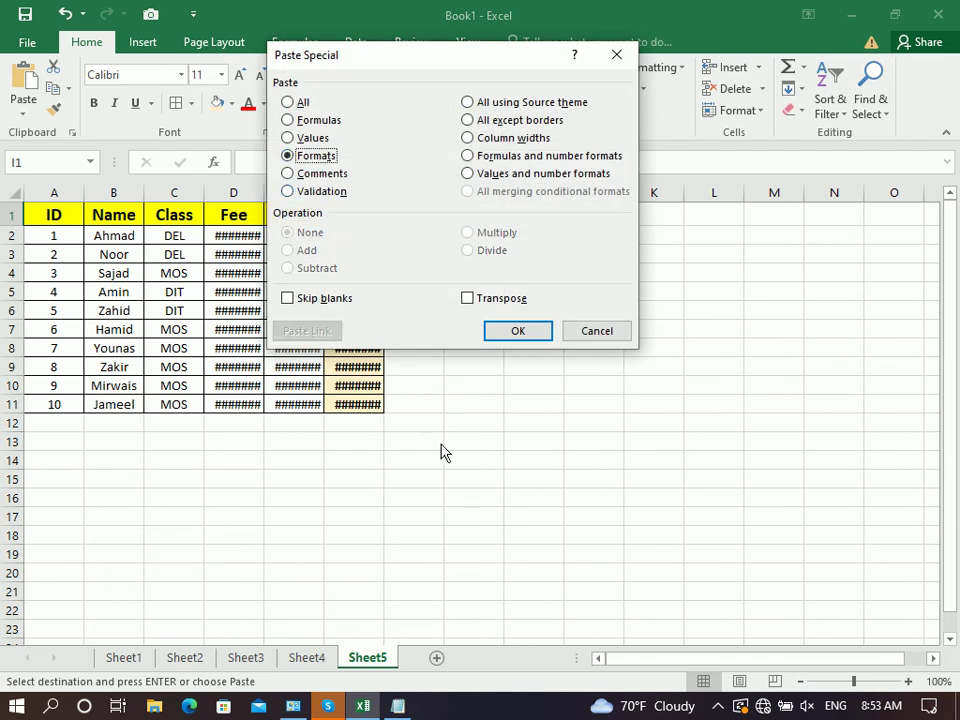
click(508, 334)
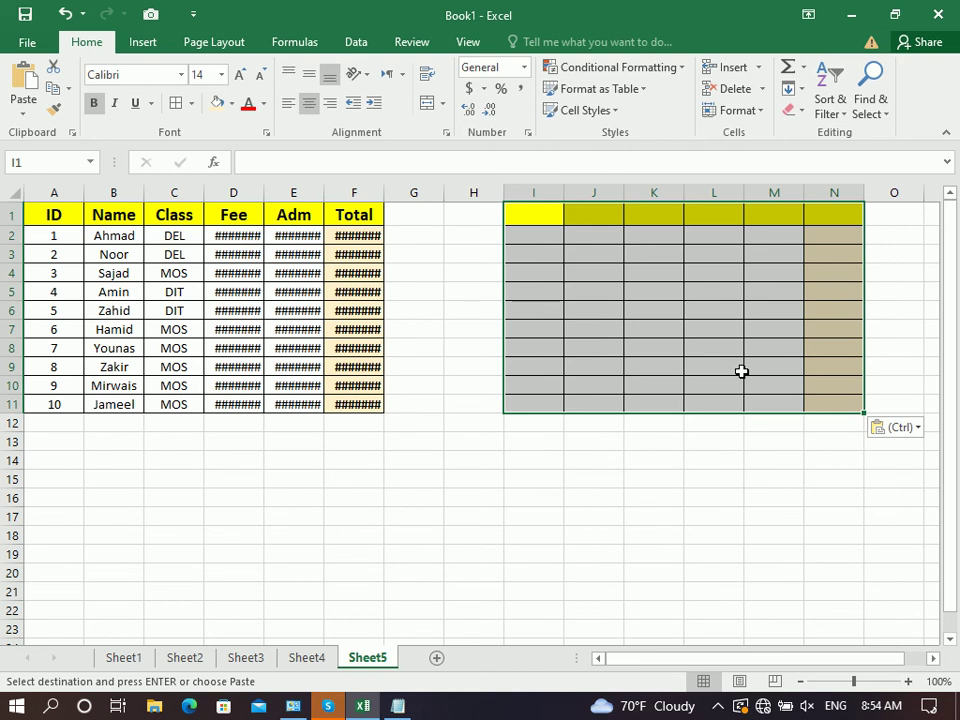
Pick Comments in a second Paste Special, then cancel without pasting
click(24, 105)
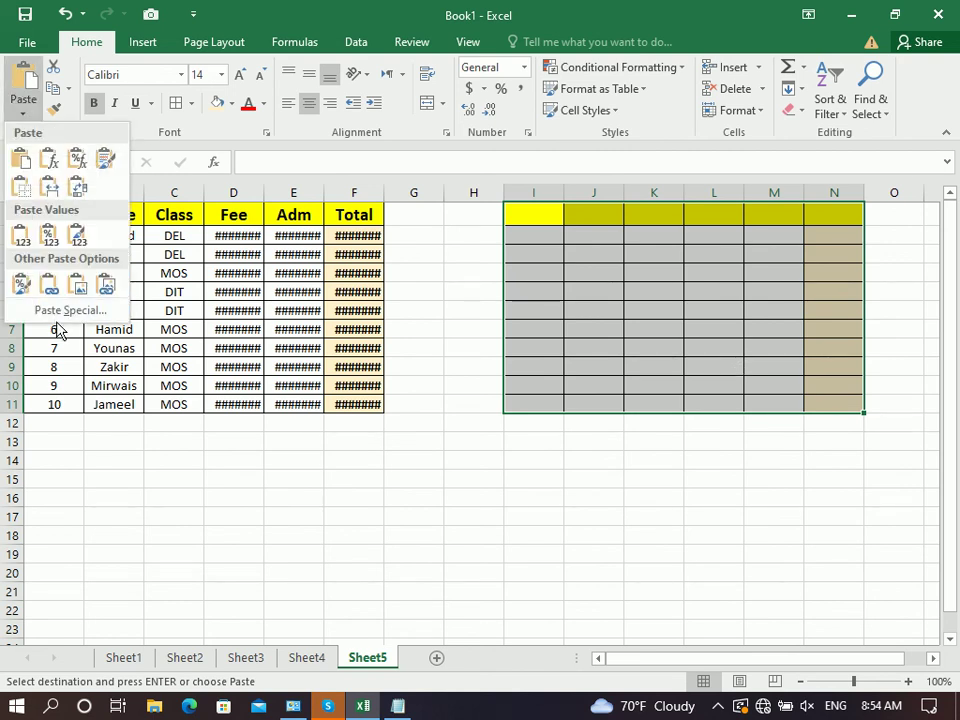
click(57, 311)
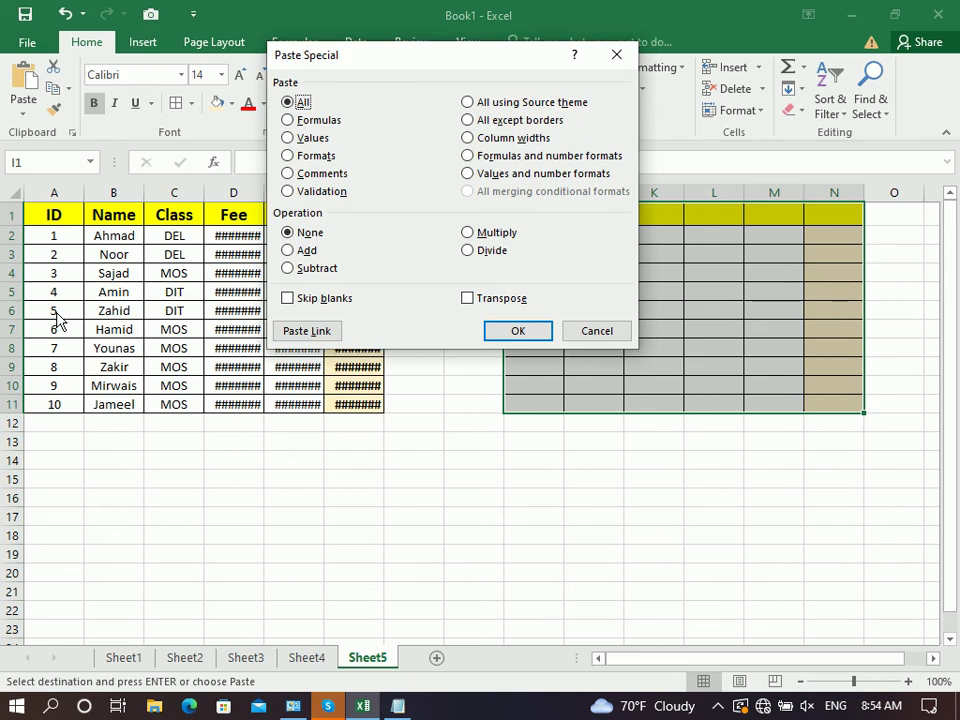
click(322, 175)
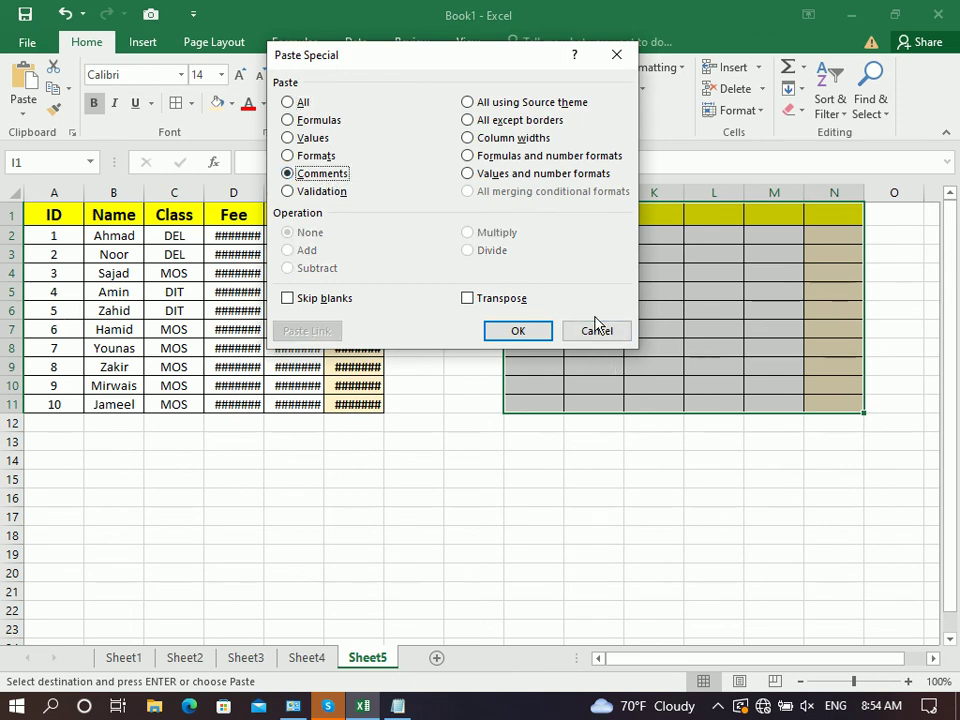
click(597, 330)
Return to Sheet1, zoom to 130% and select Total cell F2
click(122, 658)
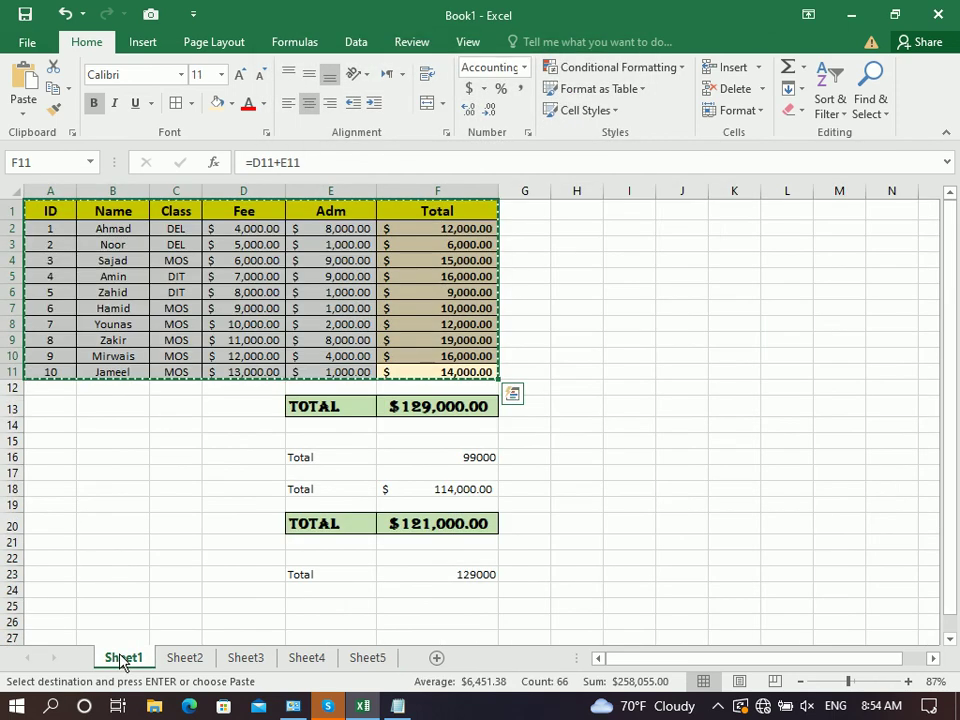
drag(850, 681, 860, 684)
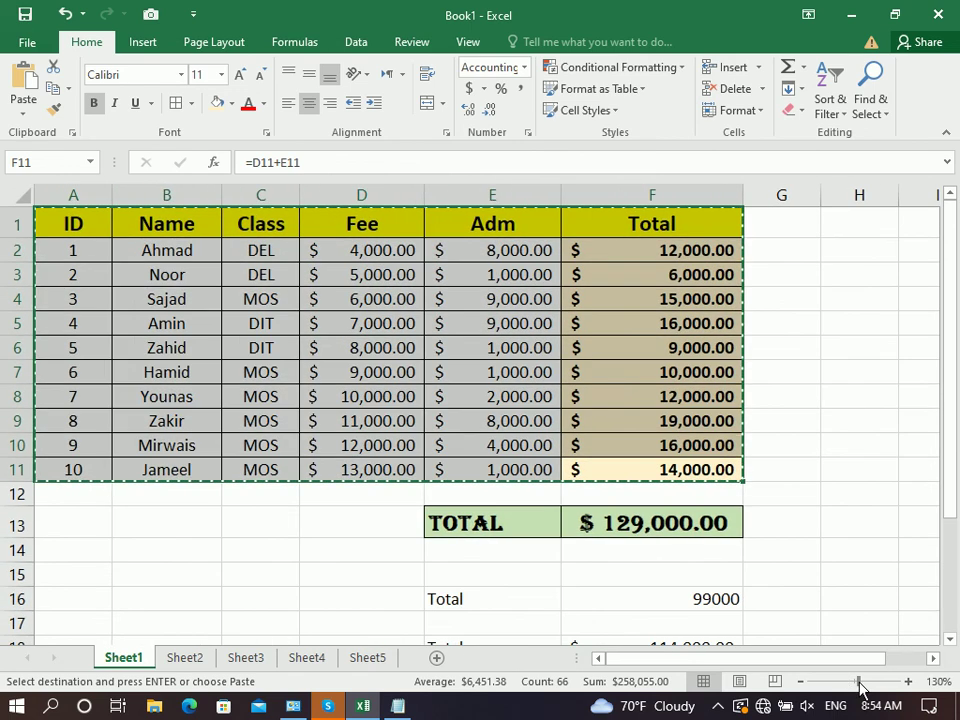
click(317, 445)
click(649, 250)
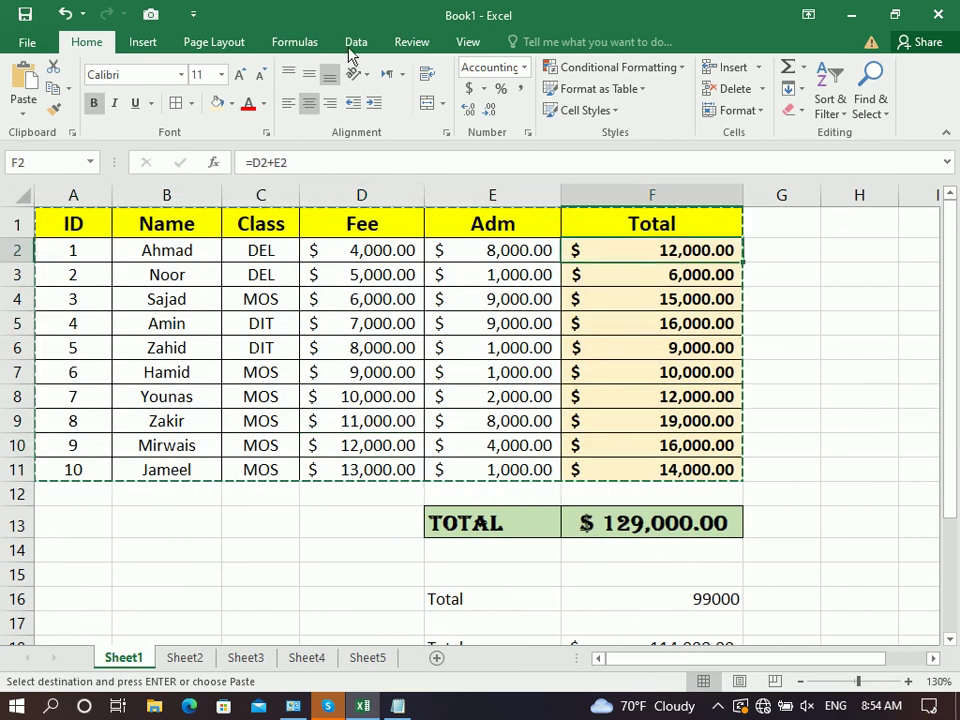
Add a '10% Discount' comment to F2 and shrink its box to fit
click(400, 41)
click(242, 100)
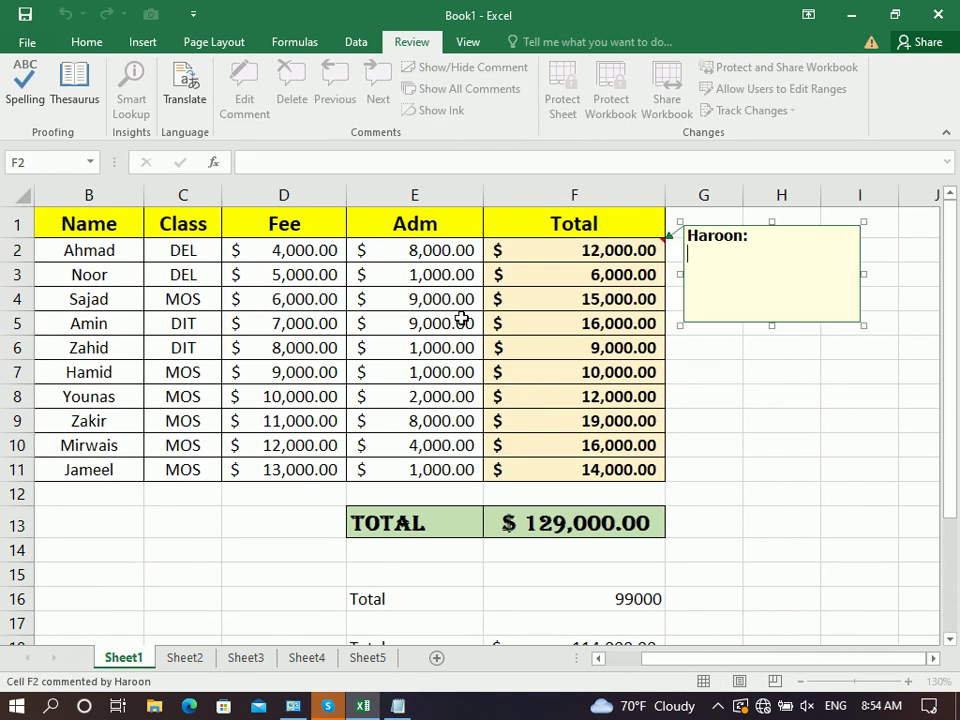
text(10)
text(IU)
text(ount)
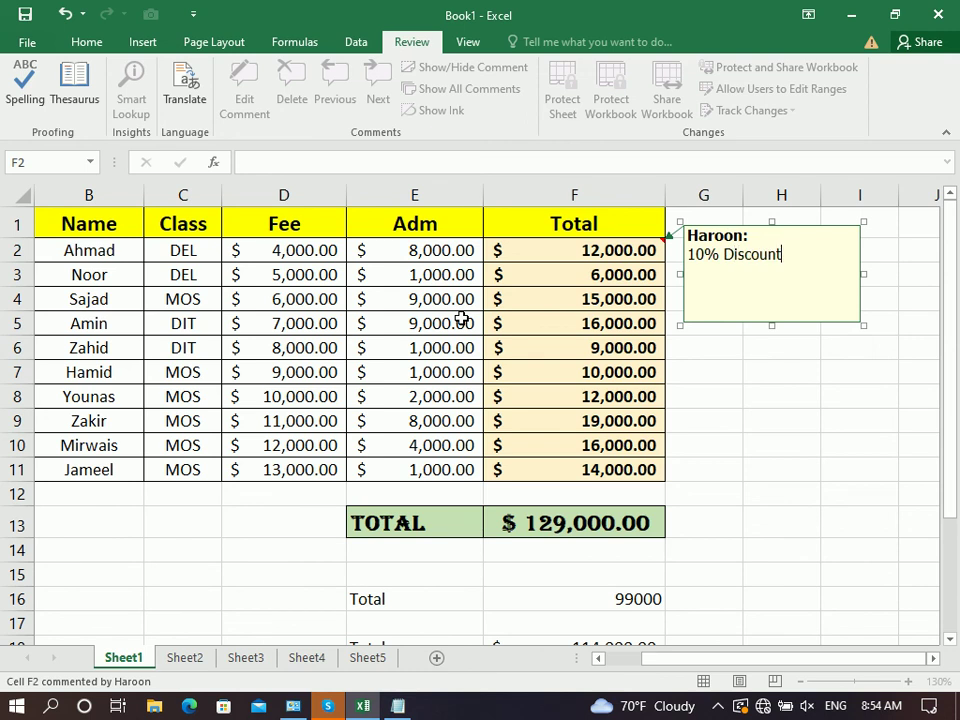
drag(864, 326, 800, 279)
click(791, 327)
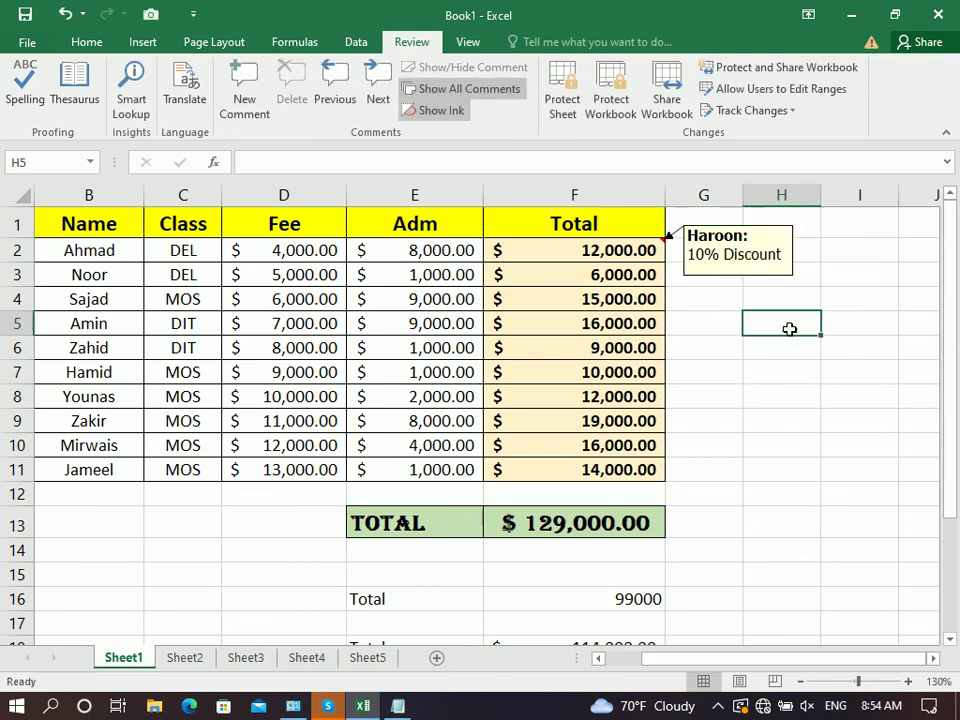
click(648, 250)
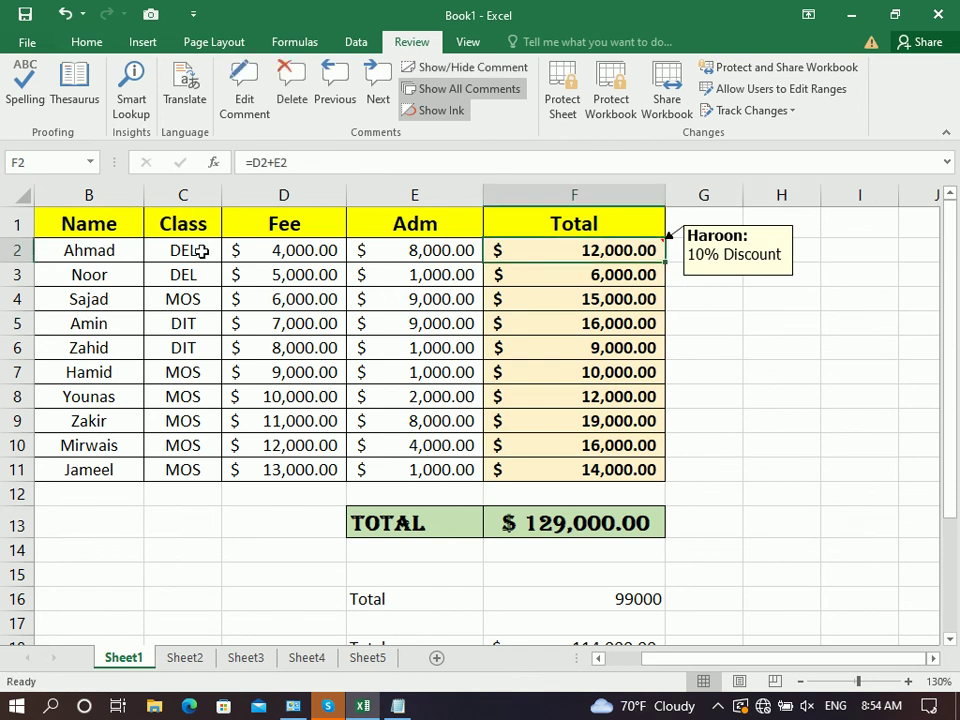
click(55, 245)
click(573, 256)
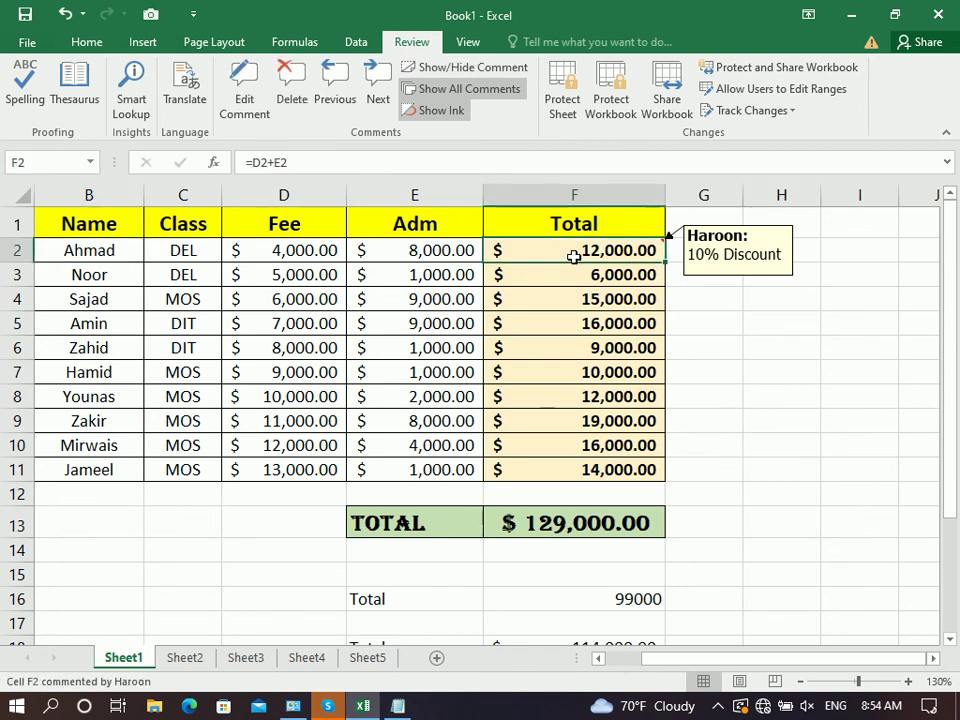
Copy F2 and paste only its '10% Discount' comment onto F10
click(87, 41)
click(55, 90)
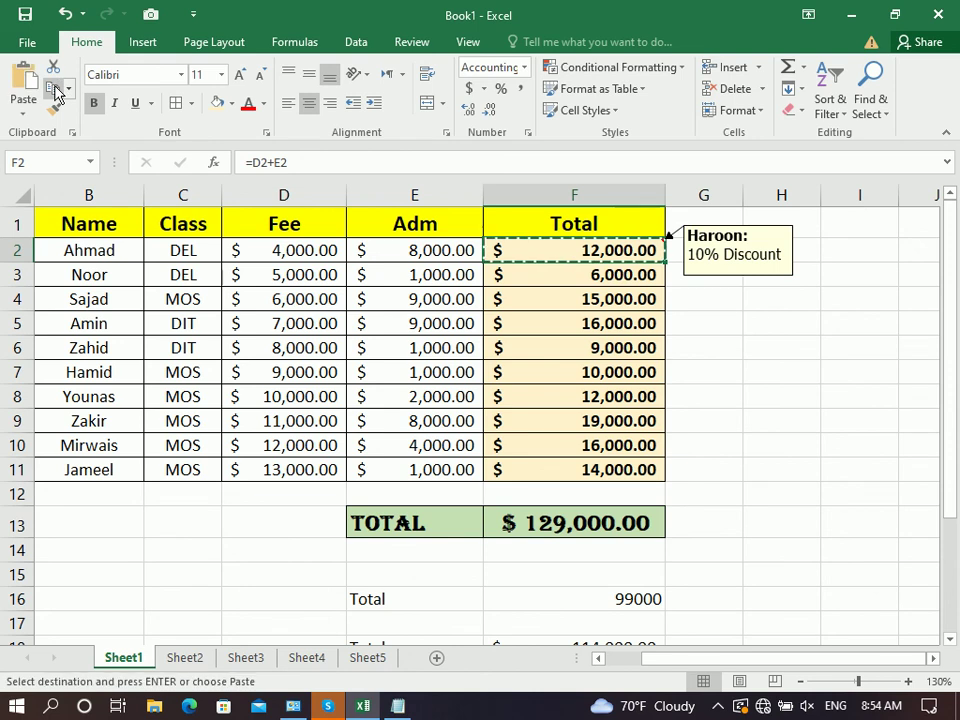
click(600, 445)
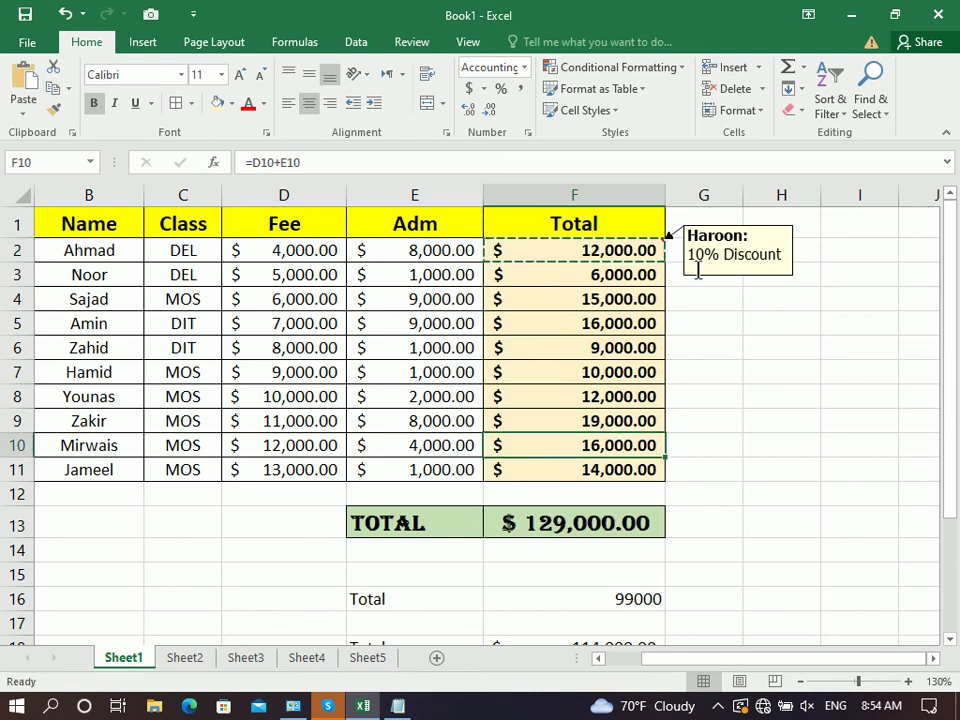
click(23, 110)
click(70, 310)
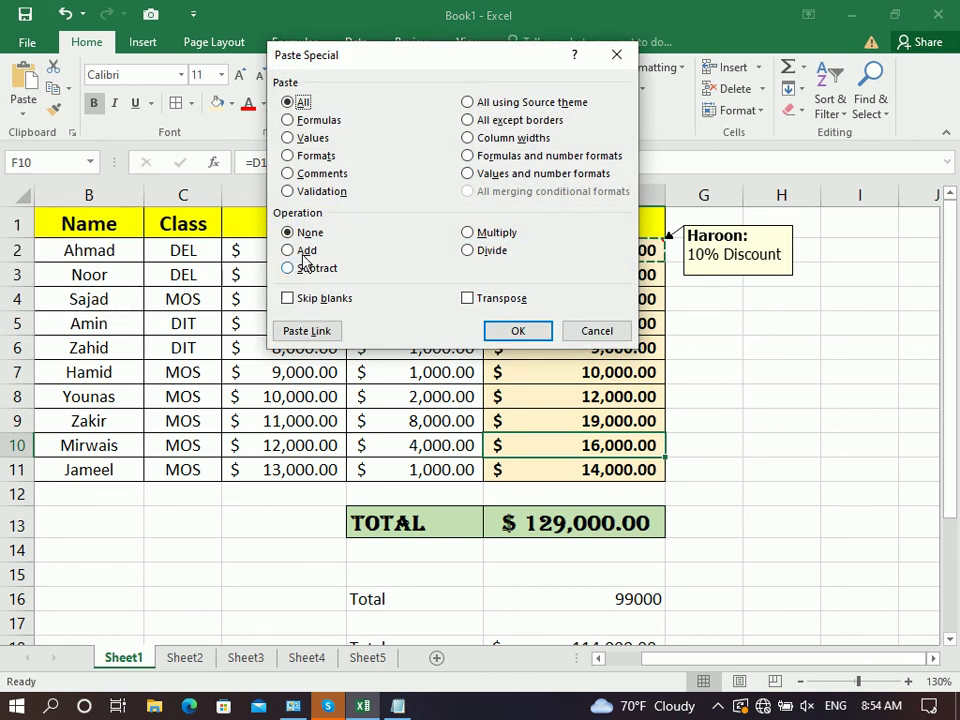
click(320, 173)
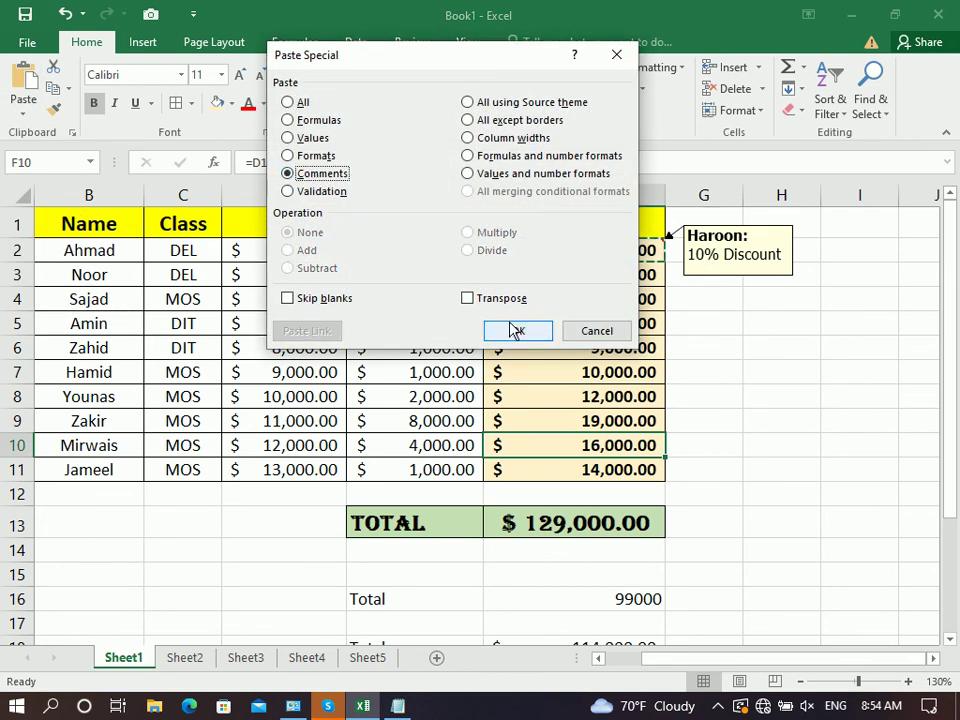
click(518, 330)
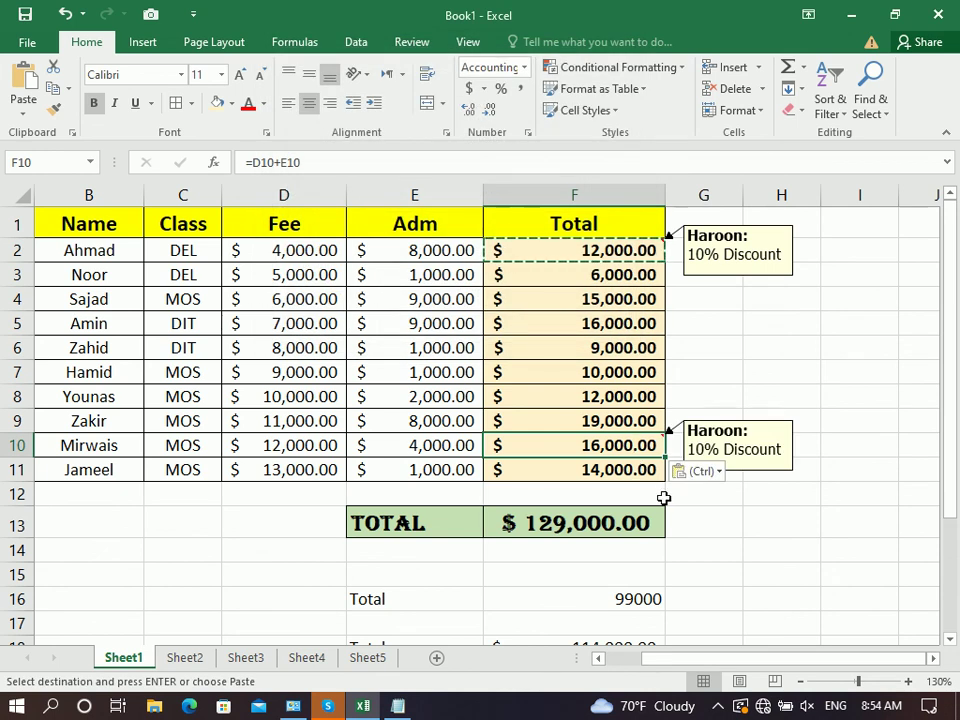
Paste the same '10% Discount' comment onto Total cell F5
click(750, 531)
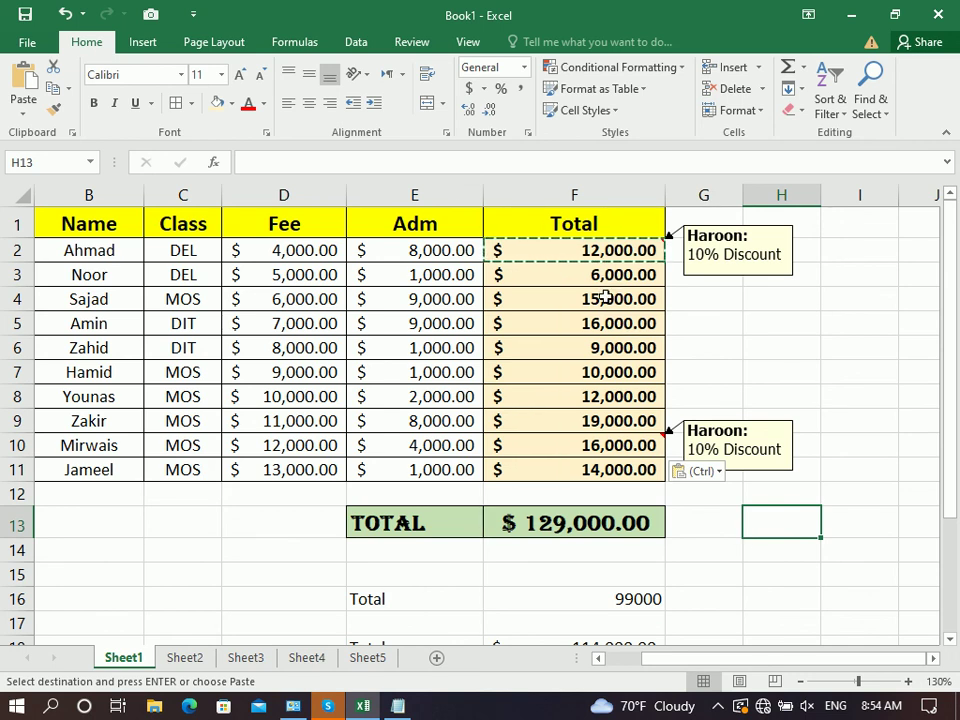
click(575, 323)
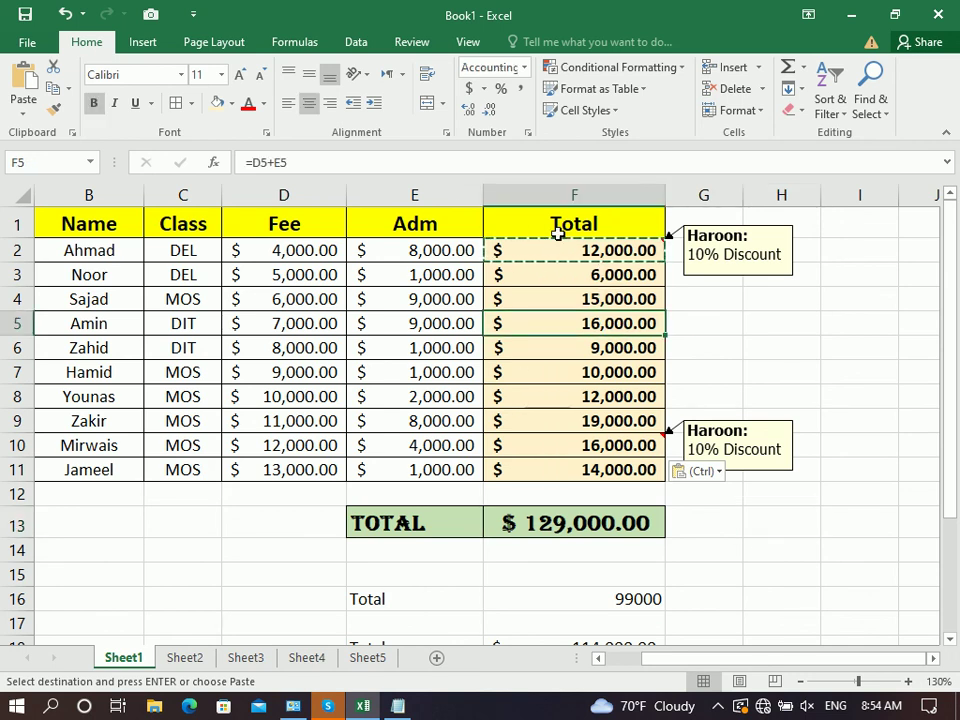
click(24, 104)
click(68, 310)
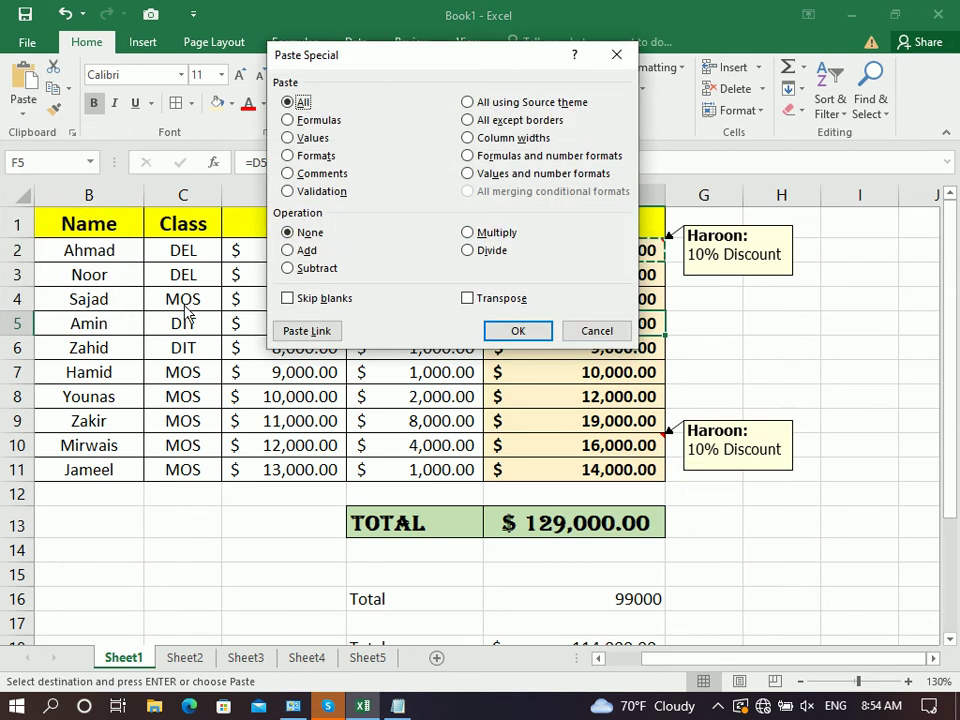
click(318, 174)
click(518, 330)
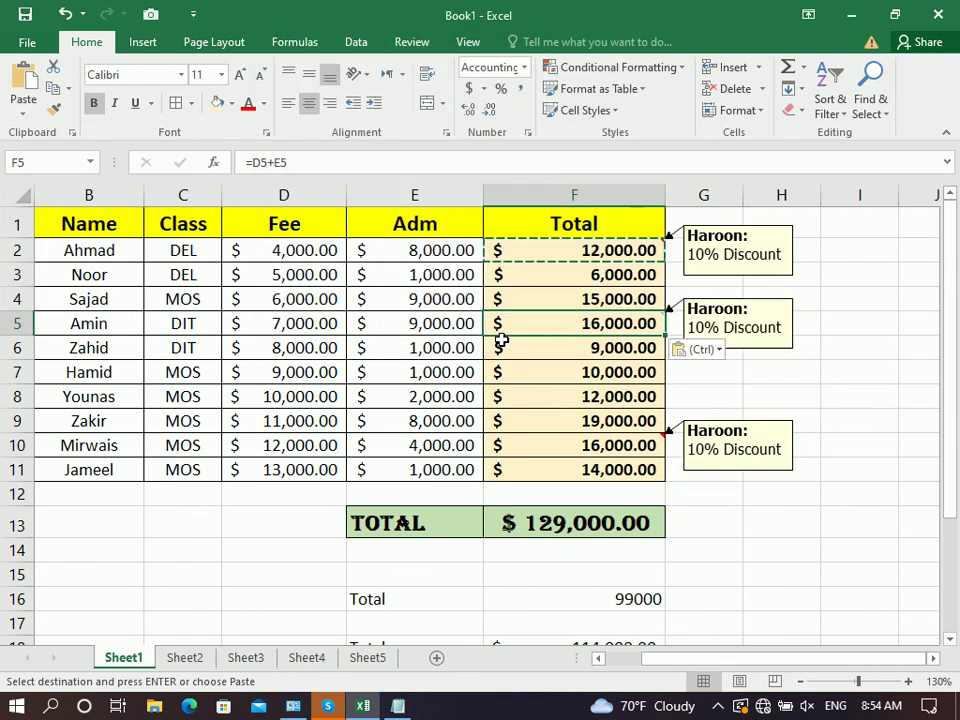
click(451, 393)
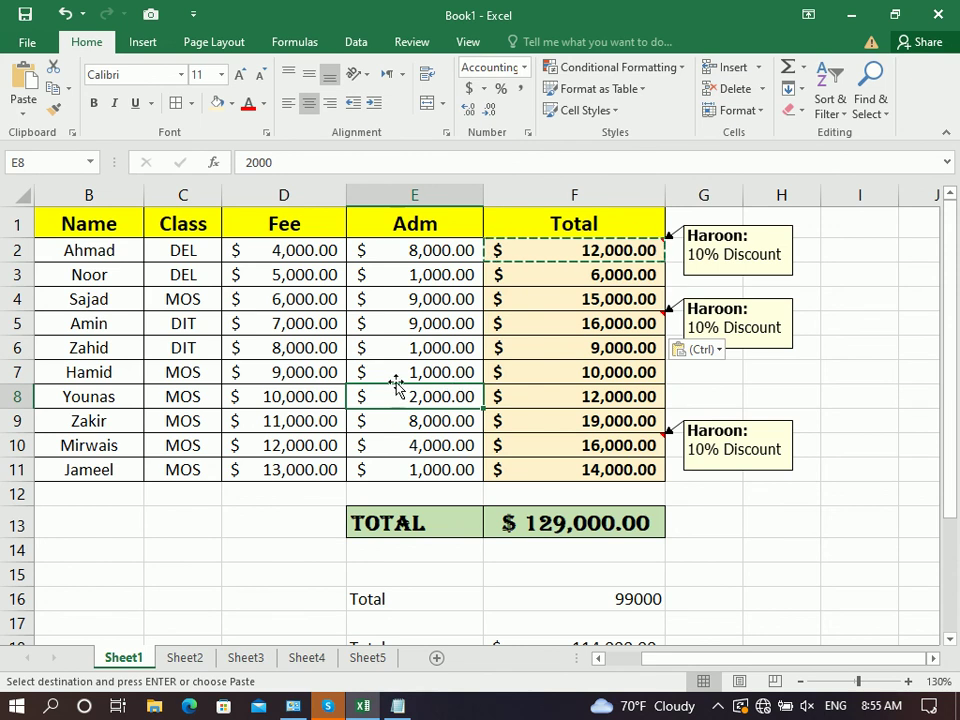
mouse_move(317, 251)
mouse_down()
mouse_move(396, 460)
mouse_move(262, 253)
mouse_up()
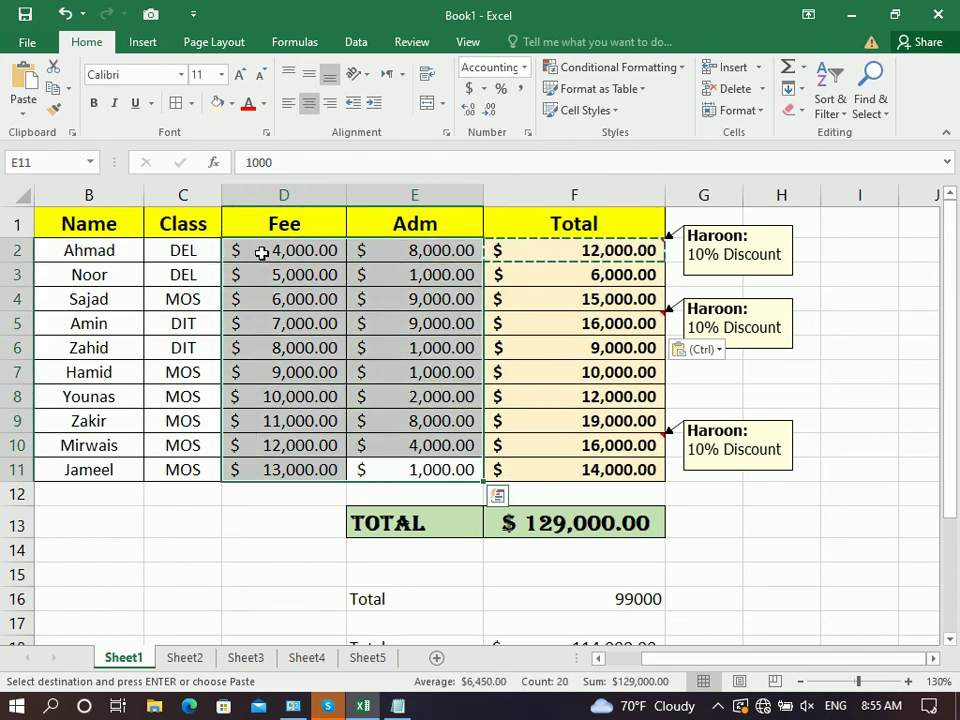
Delete the Fee and Adm amounts in D2:E11, then select Fee cells D2:D11
key(Delete)
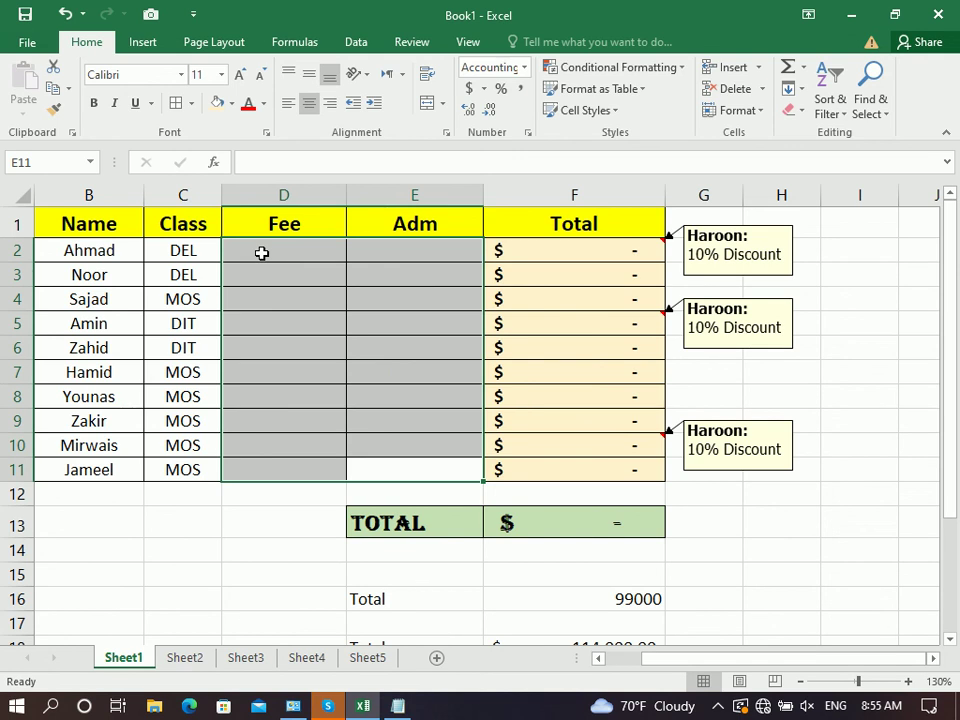
click(340, 278)
drag(286, 244, 283, 464)
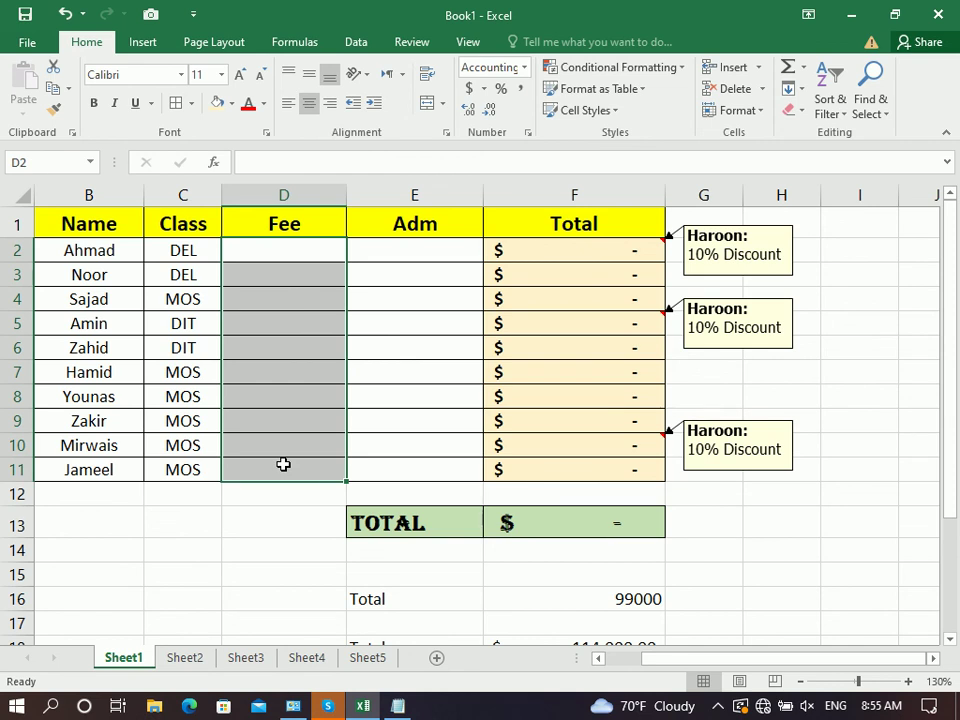
Add a Data Validation rule allowing whole numbers between 1000 and 5000 on D2:D11
click(356, 44)
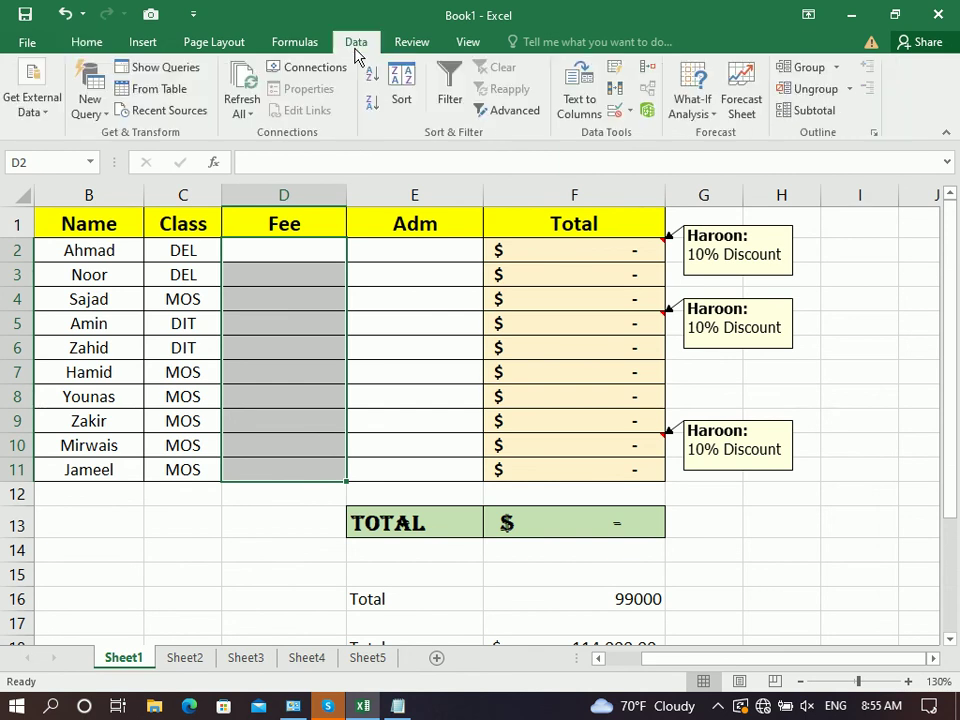
click(627, 111)
click(632, 137)
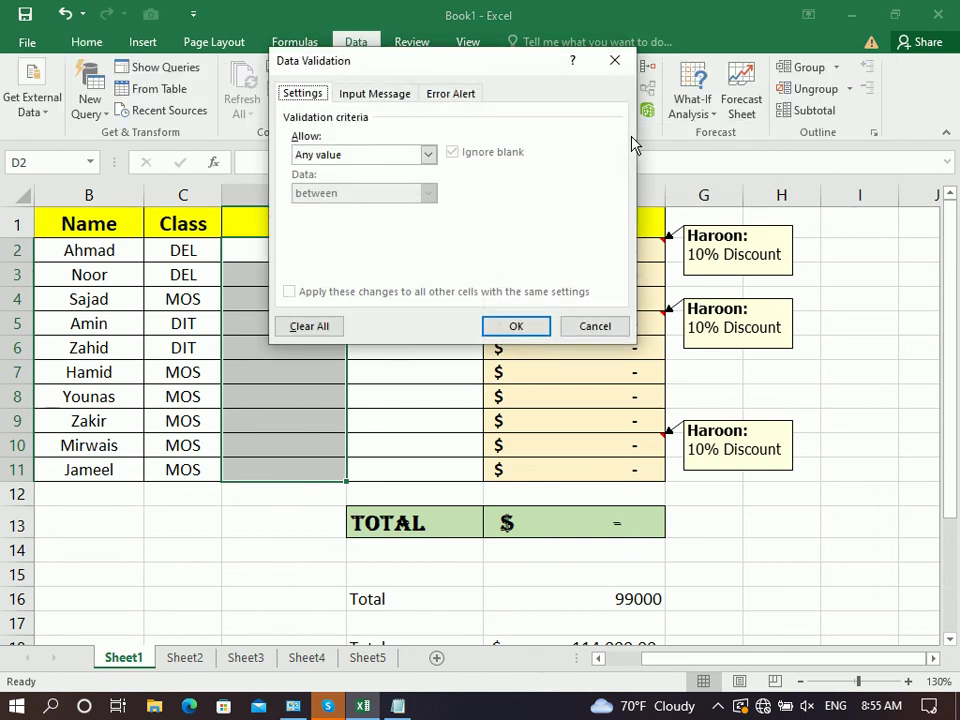
click(427, 154)
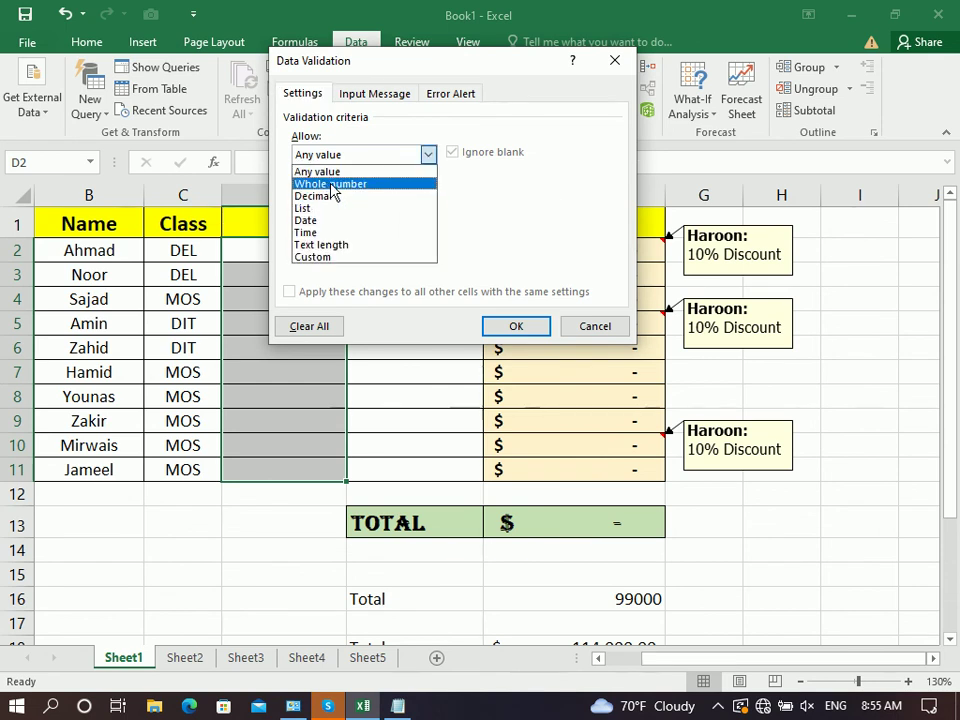
click(334, 185)
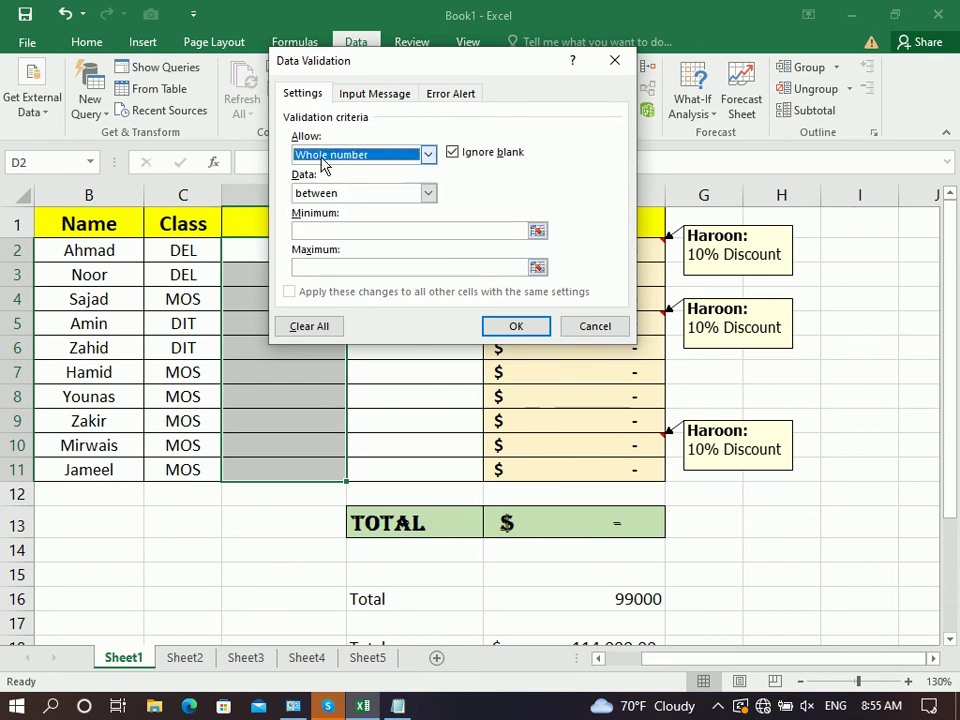
click(349, 228)
text(1)
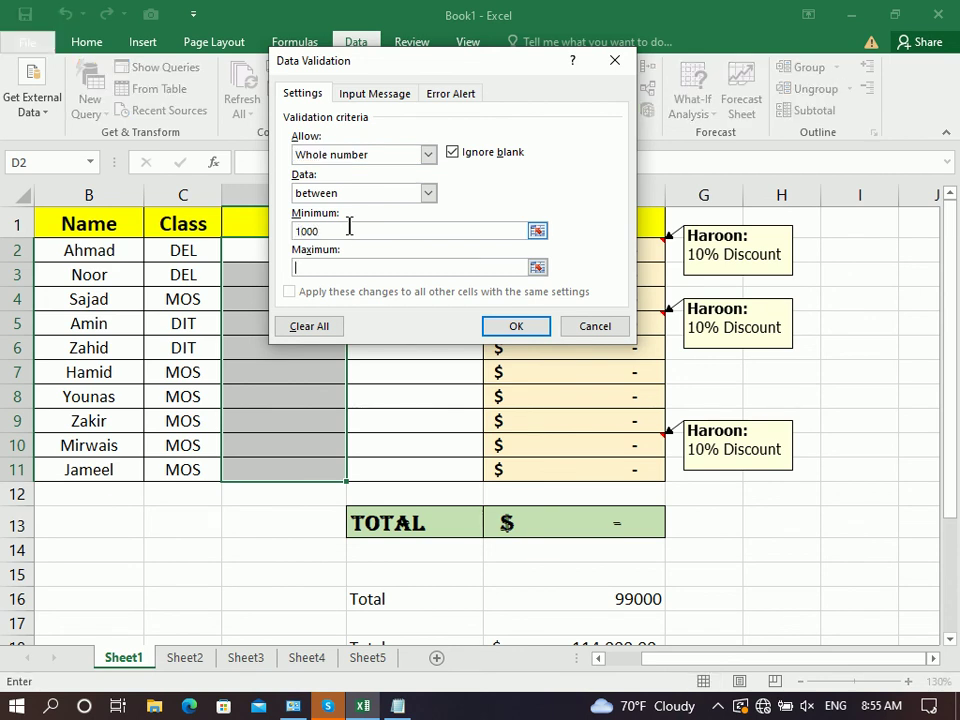
text(000)
double_click(349, 229)
drag(325, 267, 289, 270)
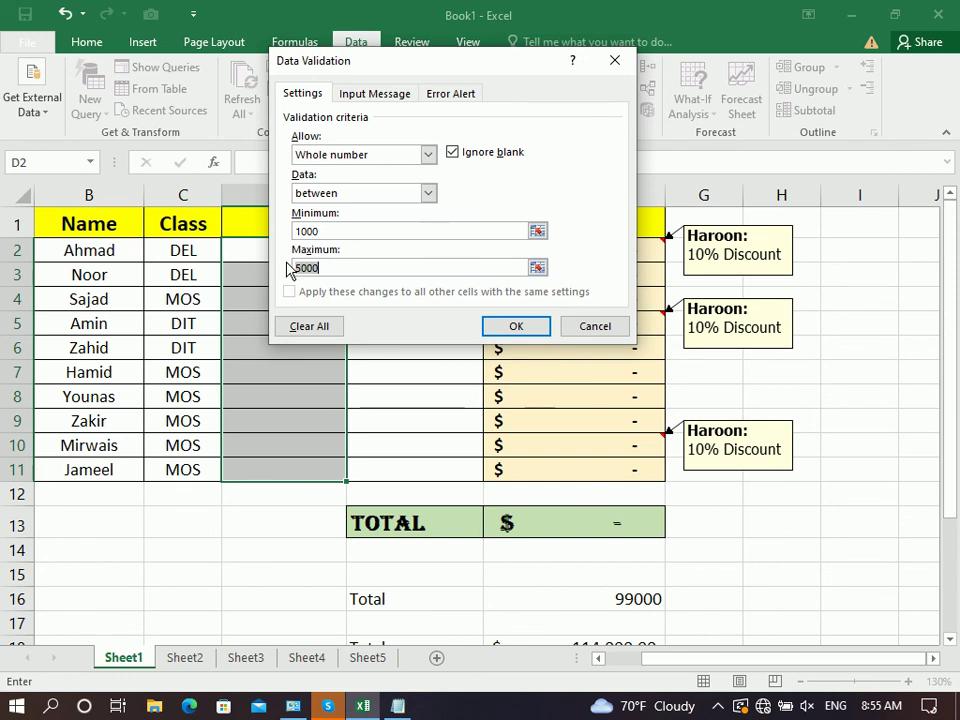
click(510, 328)
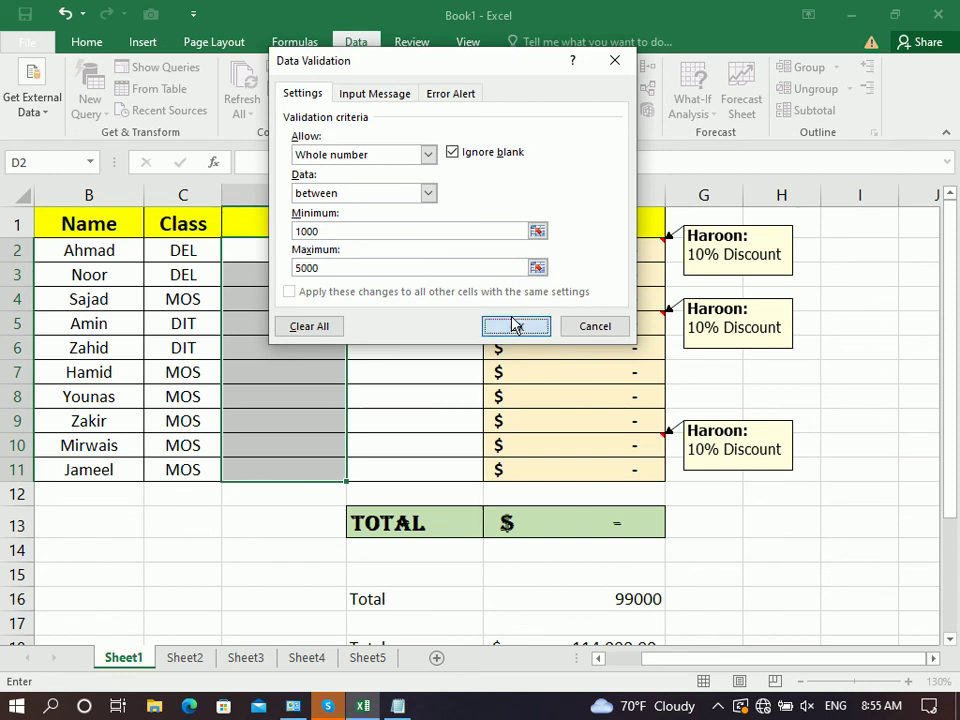
Enter 1000 in D2, then 5,000 in D3 after 9000 and 5001 are rejected
click(285, 251)
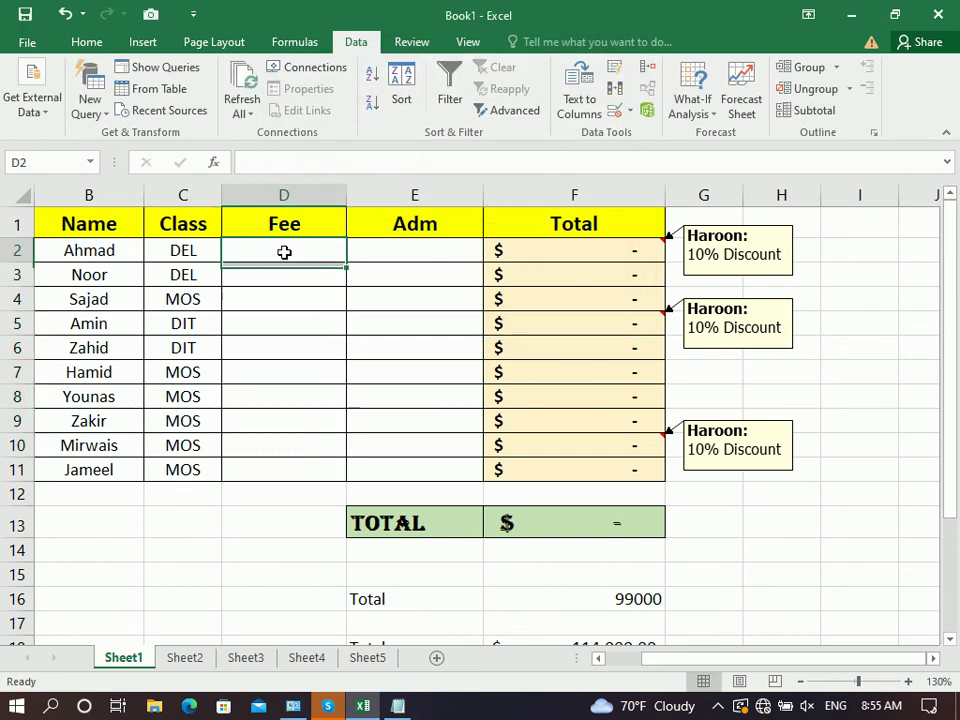
text(1000)
key(Return)
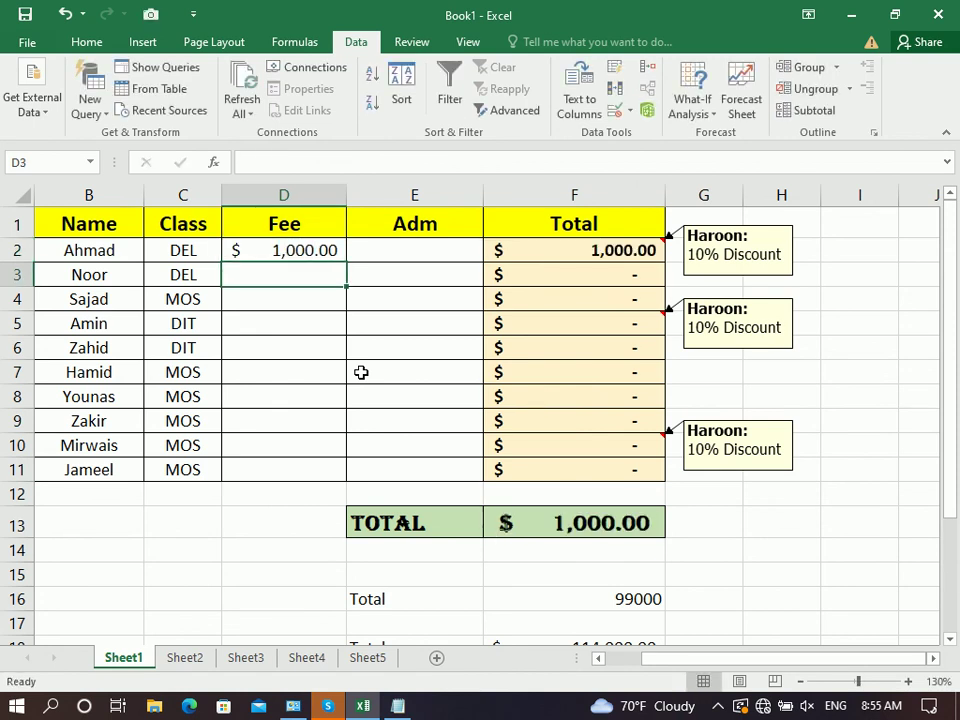
text(9000)
key(Return)
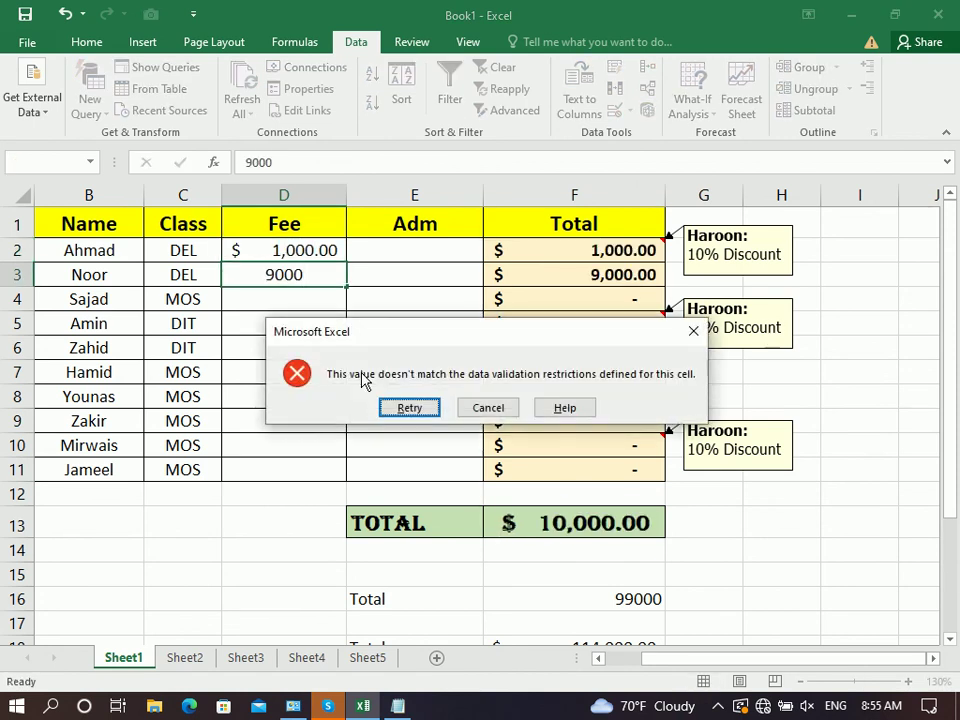
key(Tab)
key(Return)
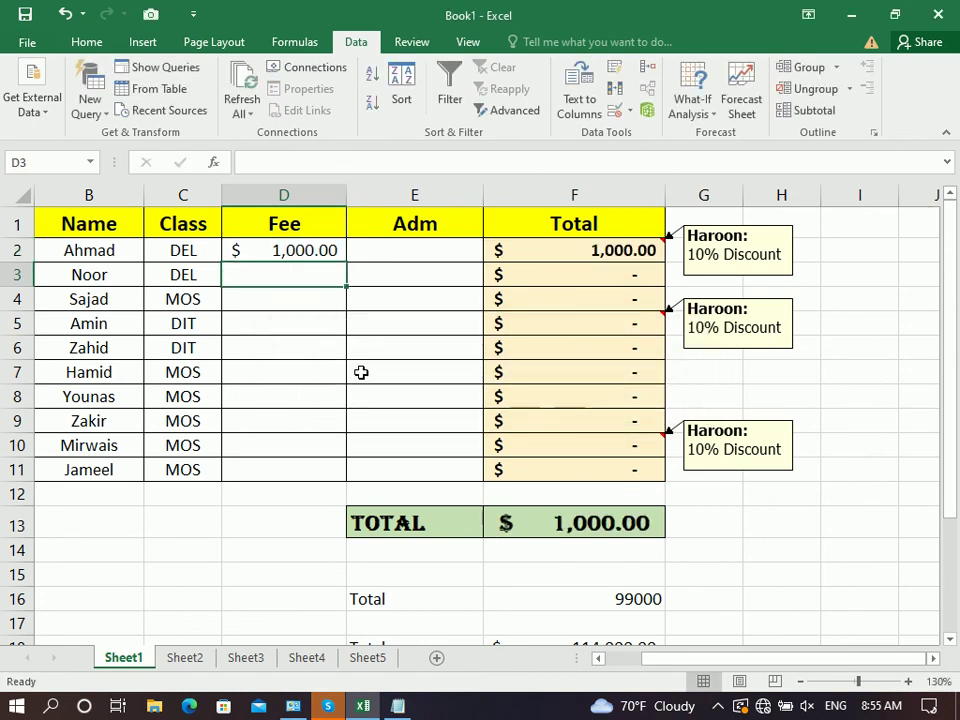
text(5001)
key(Return)
key(Tab)
key(Return)
text(5,00)
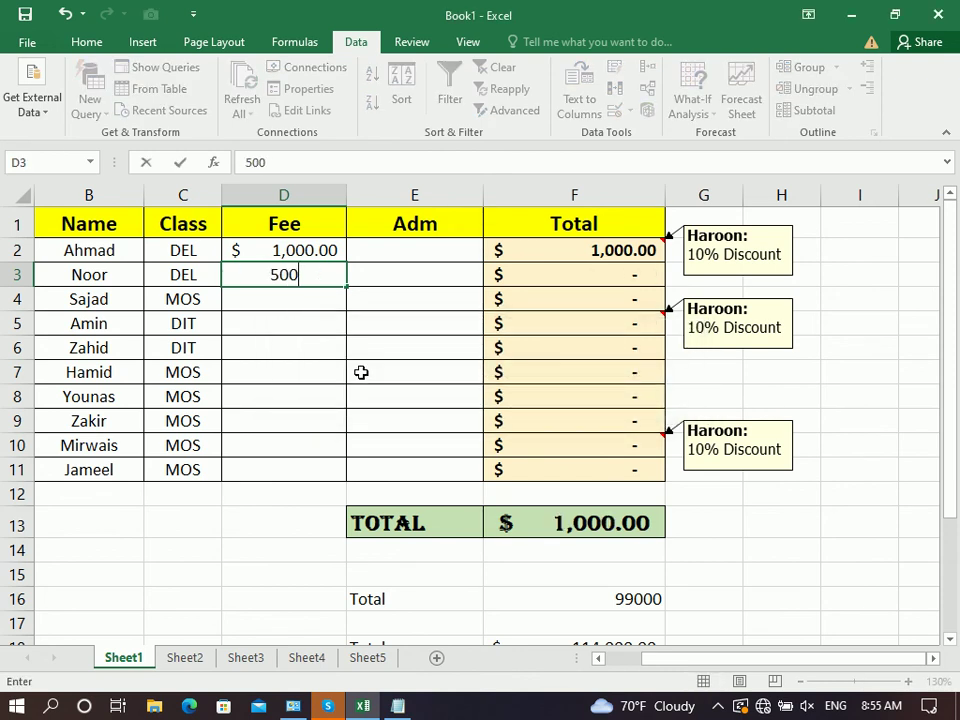
text(0)
key(Return)
Enter fees 4,000, 3,000, 2,000 and 1,200 in D4:D7; cancel rejected 900 and 9999 in D8
text(4,000)
key(Return)
text(000)
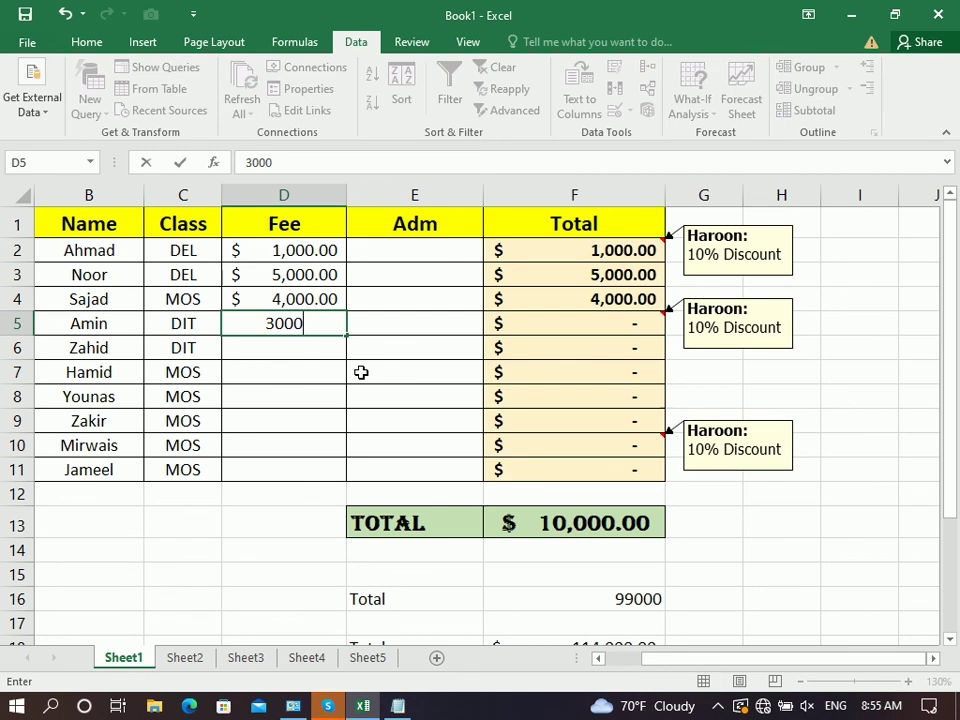
key(Return)
text(2,000)
key(Return)
text(1,200)
key(Return)
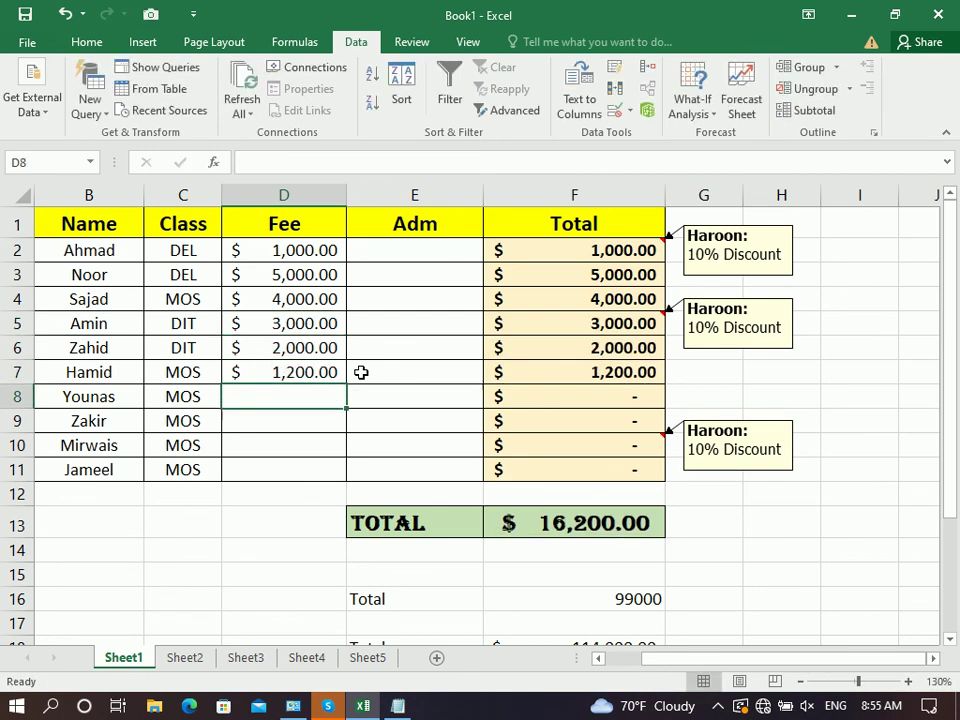
text(900)
key(Return)
key(Escape)
text(9999)
key(Return)
key(Escape)
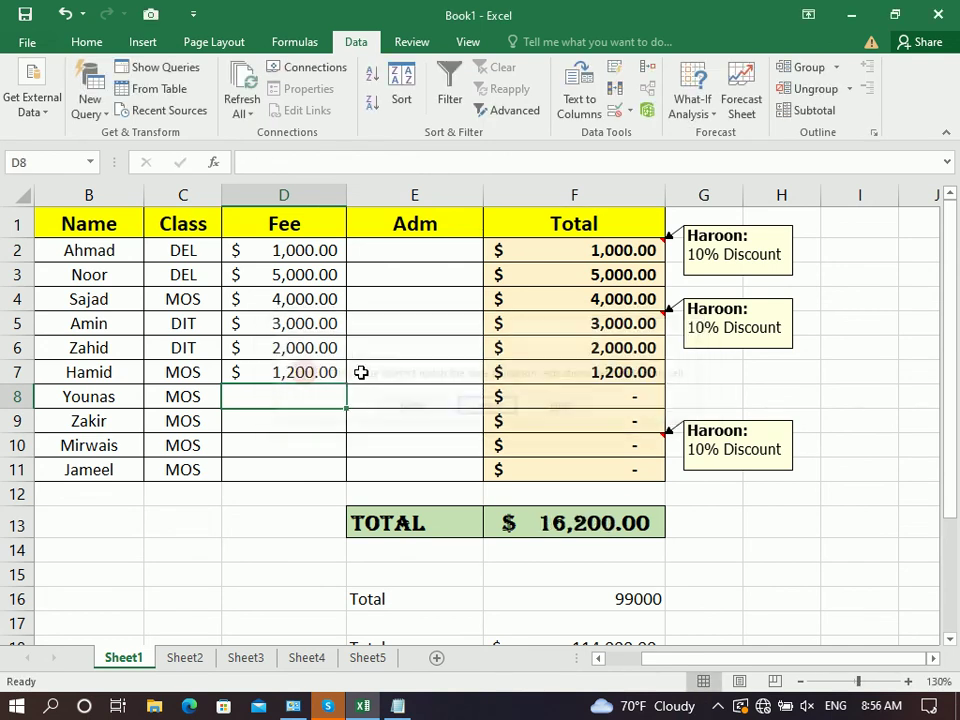
Enter the remaining fees 1,500, 1,200, 1,200 and 1,100 down to D11
text(1,500)
key(Tab)
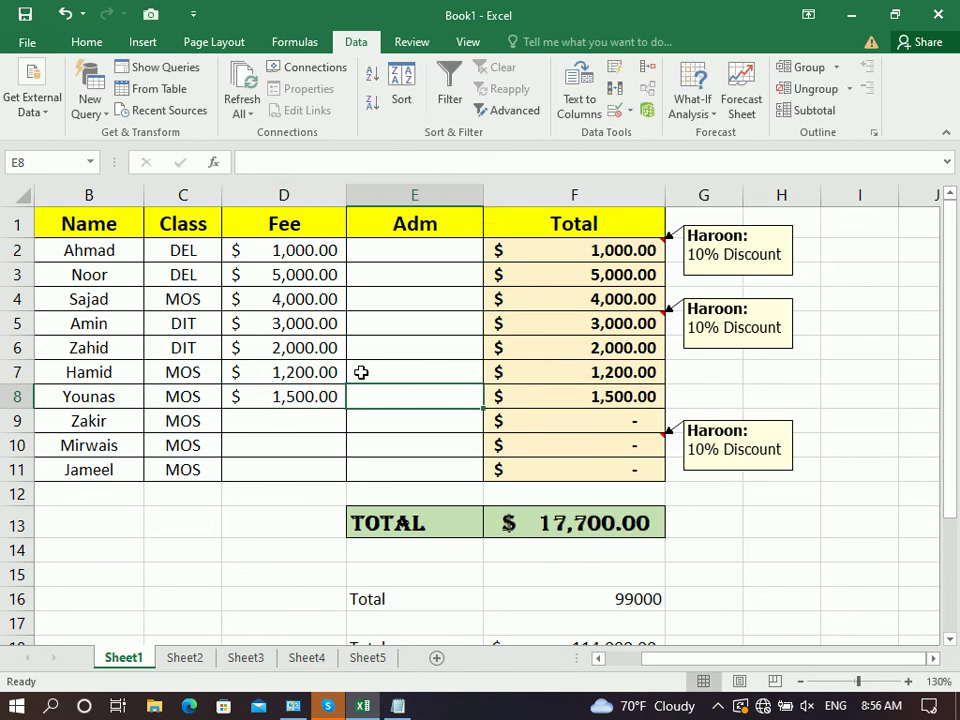
key(Return)
text(1,200)
key(Return)
text(1,2)
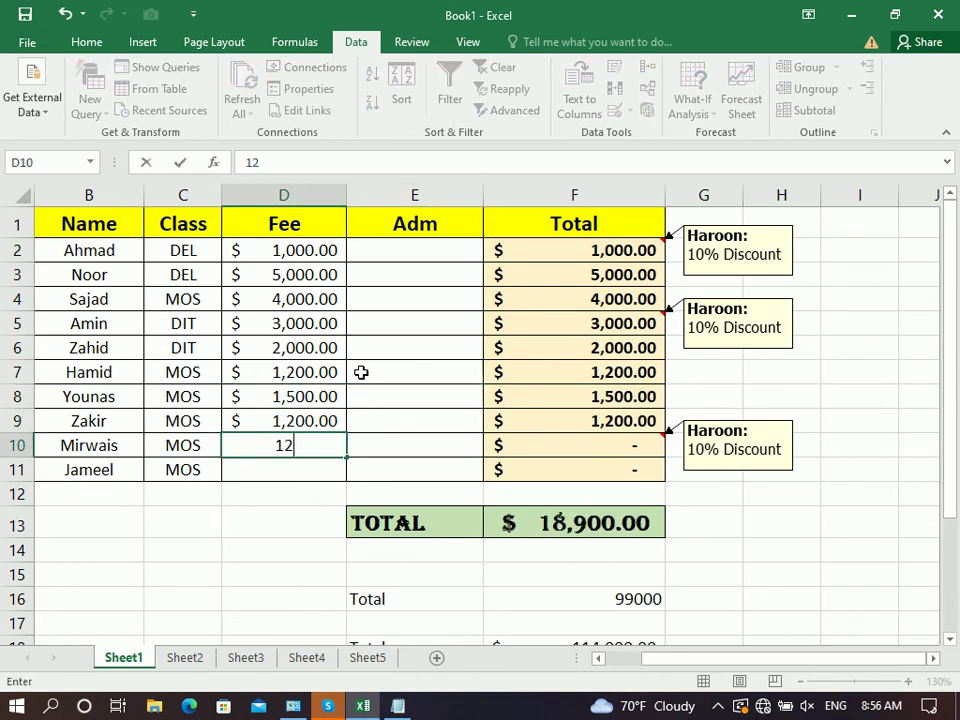
text(00)
key(Return)
text(1,100)
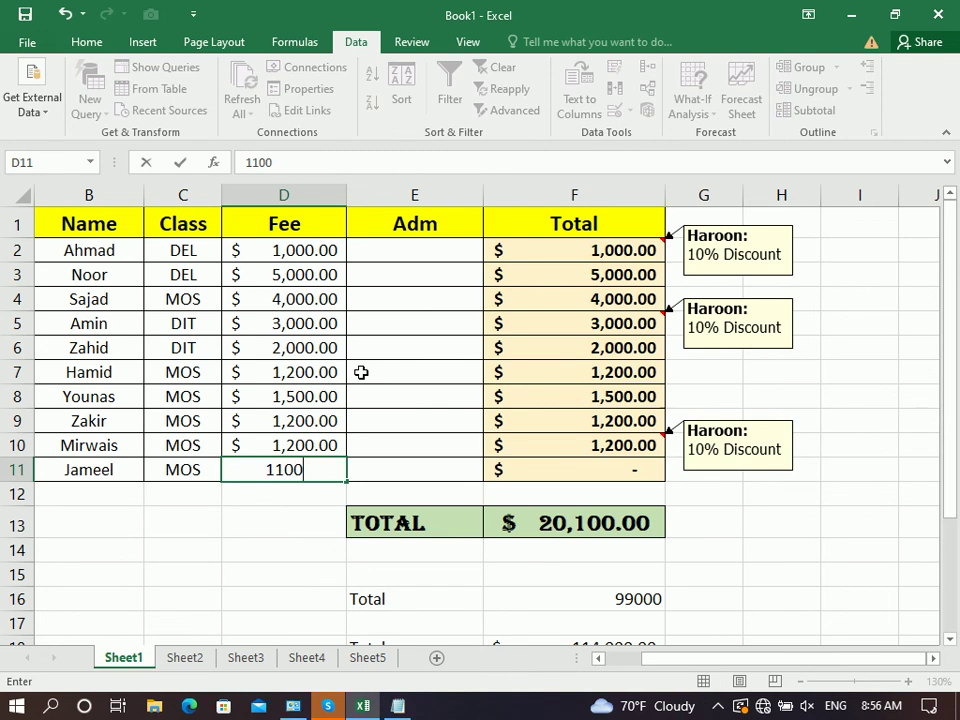
key(Tab)
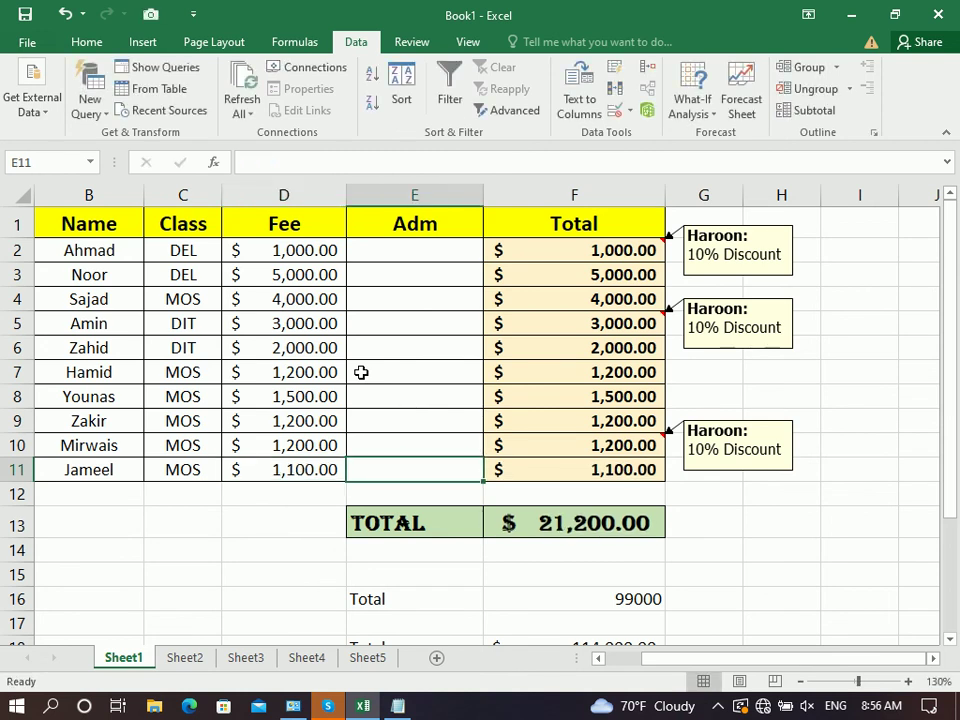
Copy Fee cells D2:D11 and paste only their validation rule onto Adm cells E2:E11
drag(260, 260, 255, 469)
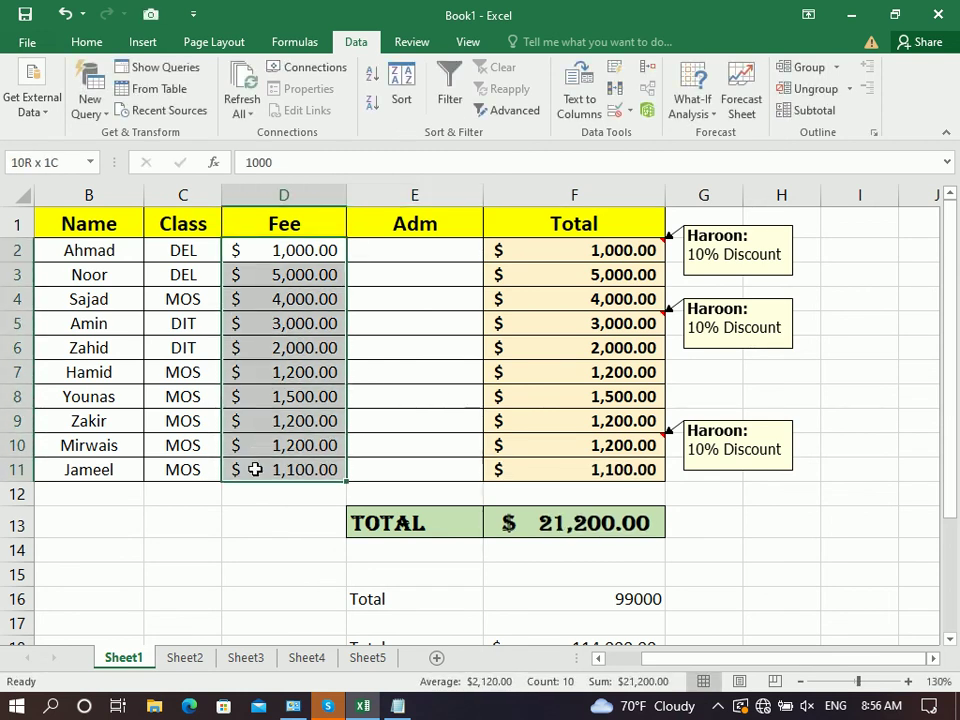
click(77, 45)
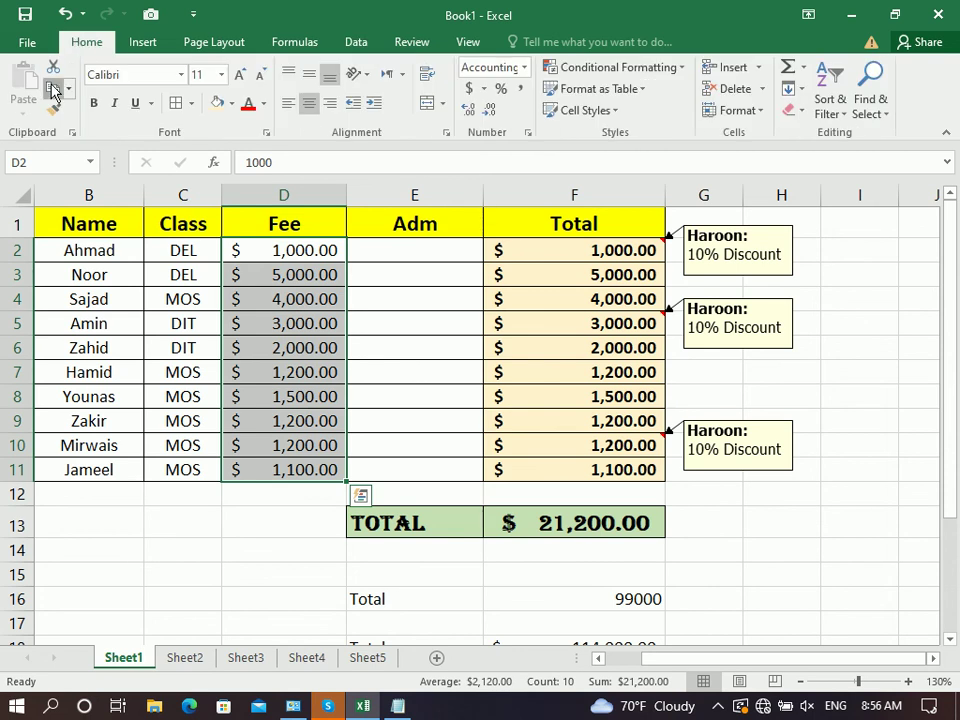
click(53, 88)
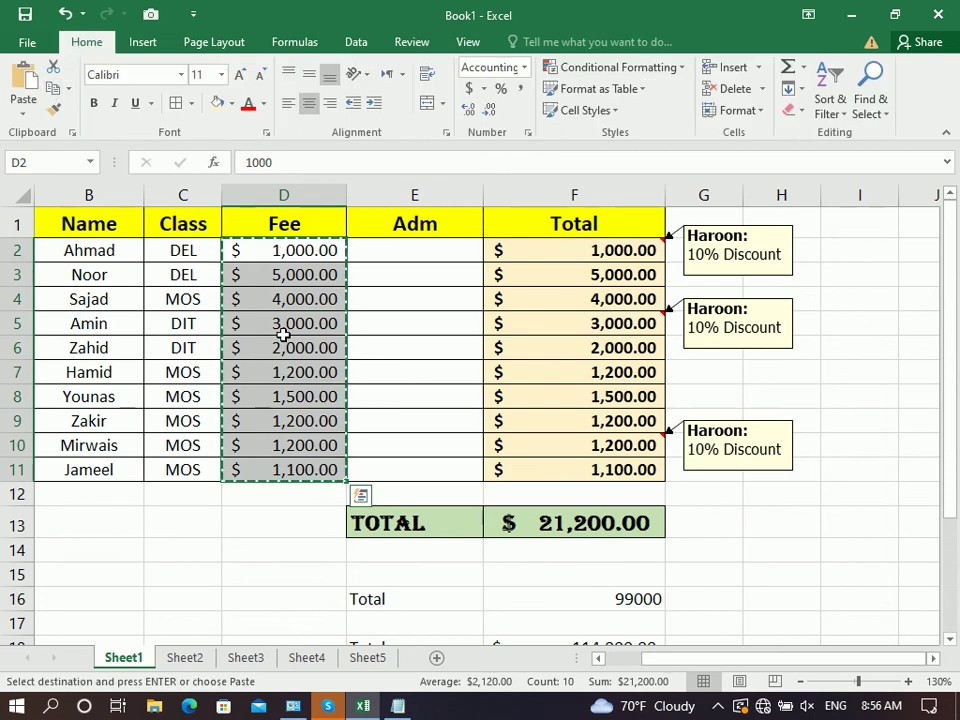
drag(452, 250, 452, 465)
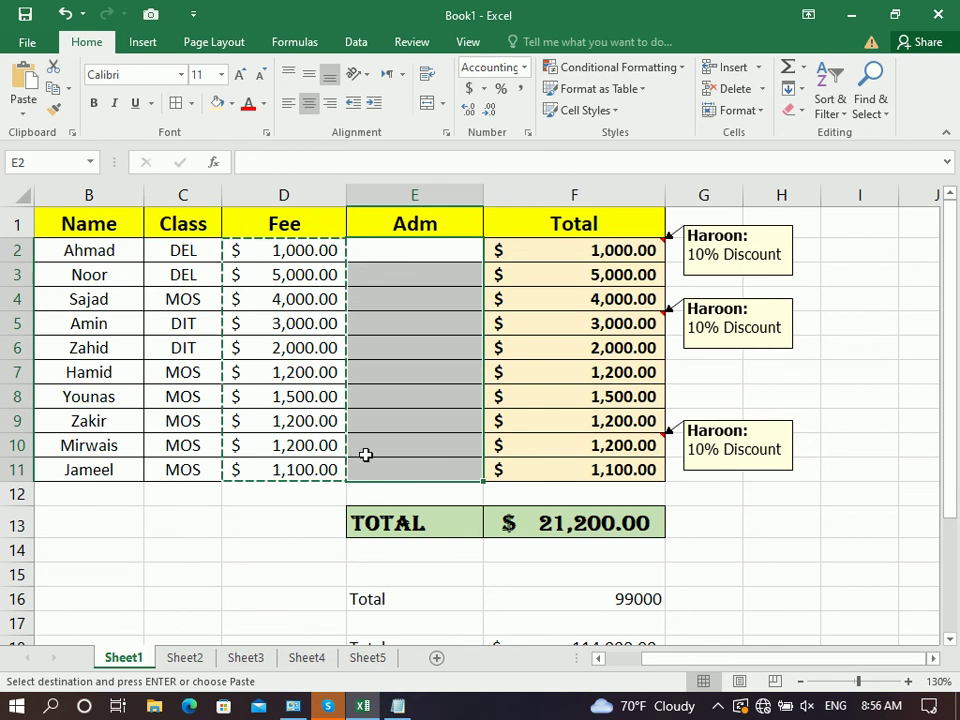
click(23, 108)
click(72, 311)
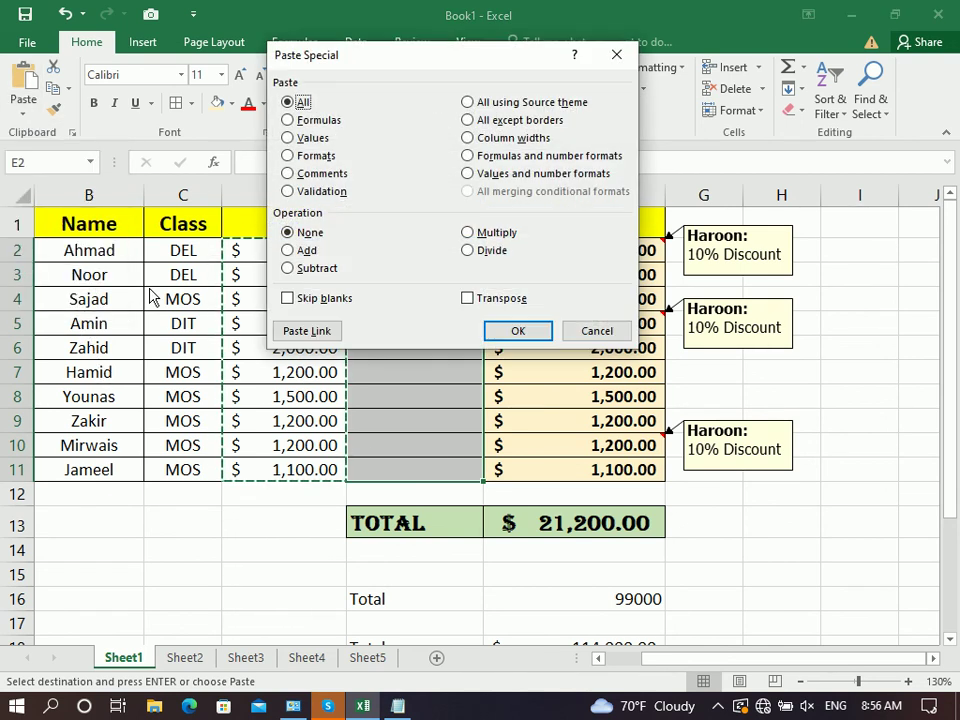
click(300, 191)
click(515, 330)
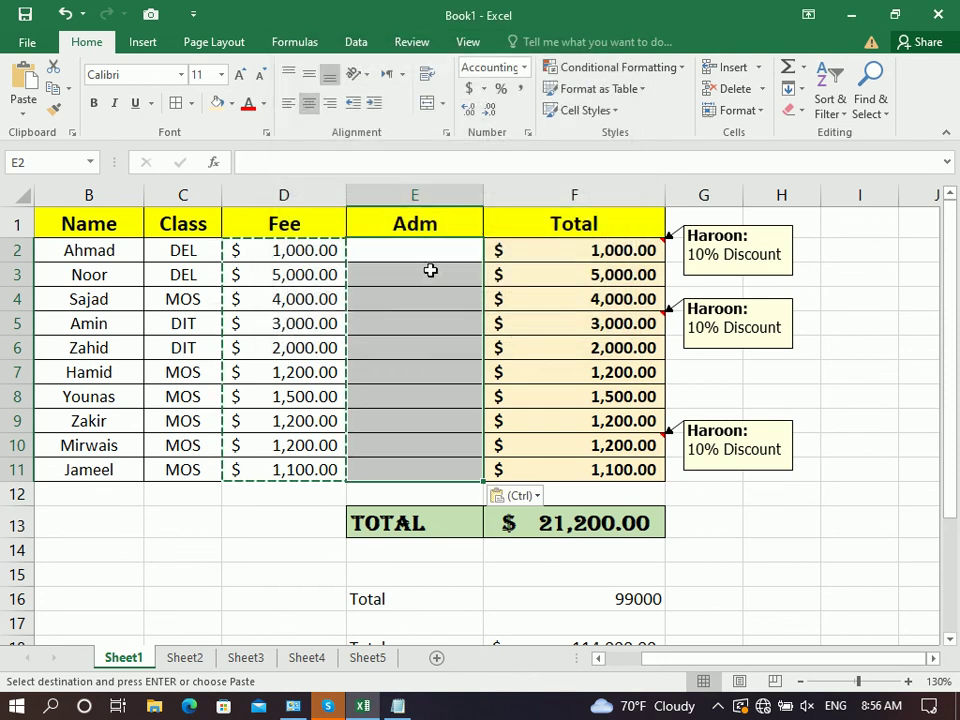
click(429, 257)
Enter Adm amounts 1000 in E2 and 1,200 in E3 after validation rejects 900 and 12000
text(900)
key(Return)
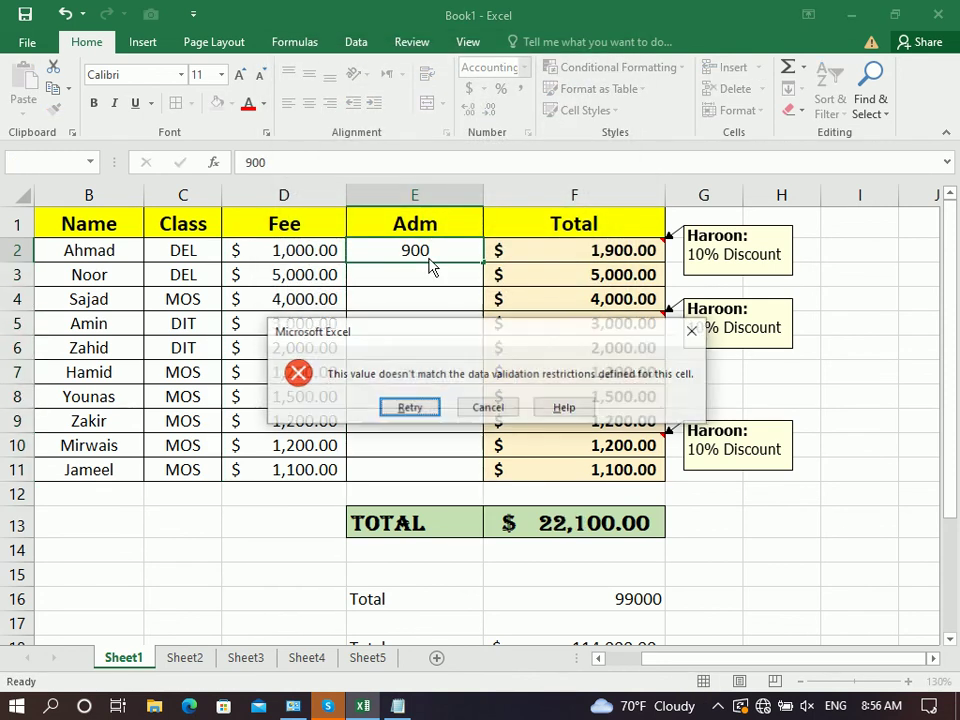
key(Escape)
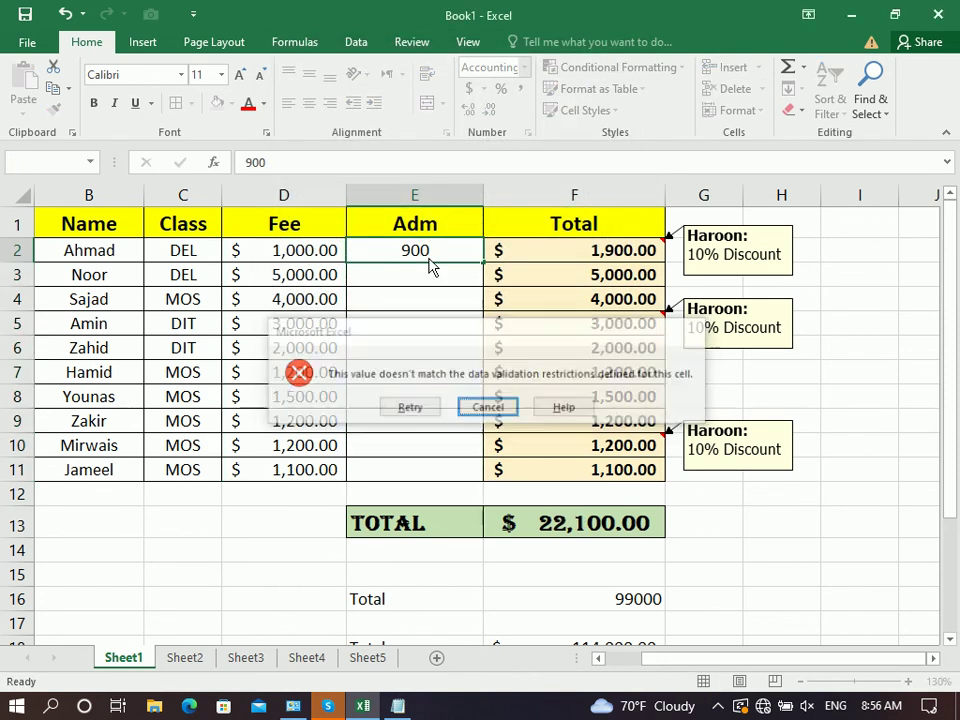
text(1000)
key(Return)
text(12000)
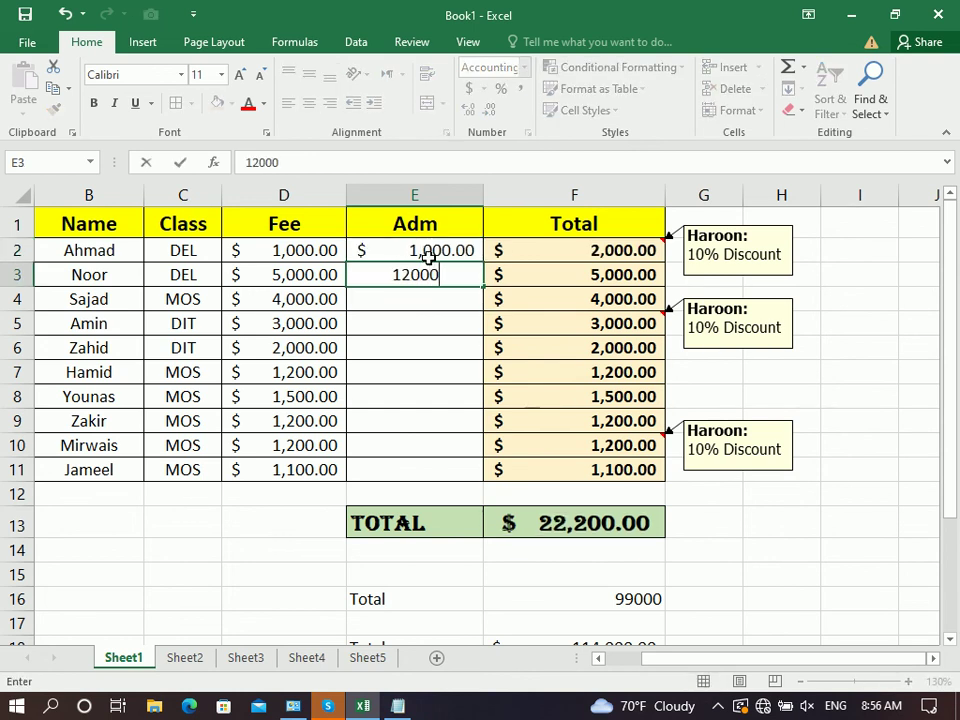
key(Return)
key(Tab)
key(Return)
text(1,200)
key(Return)
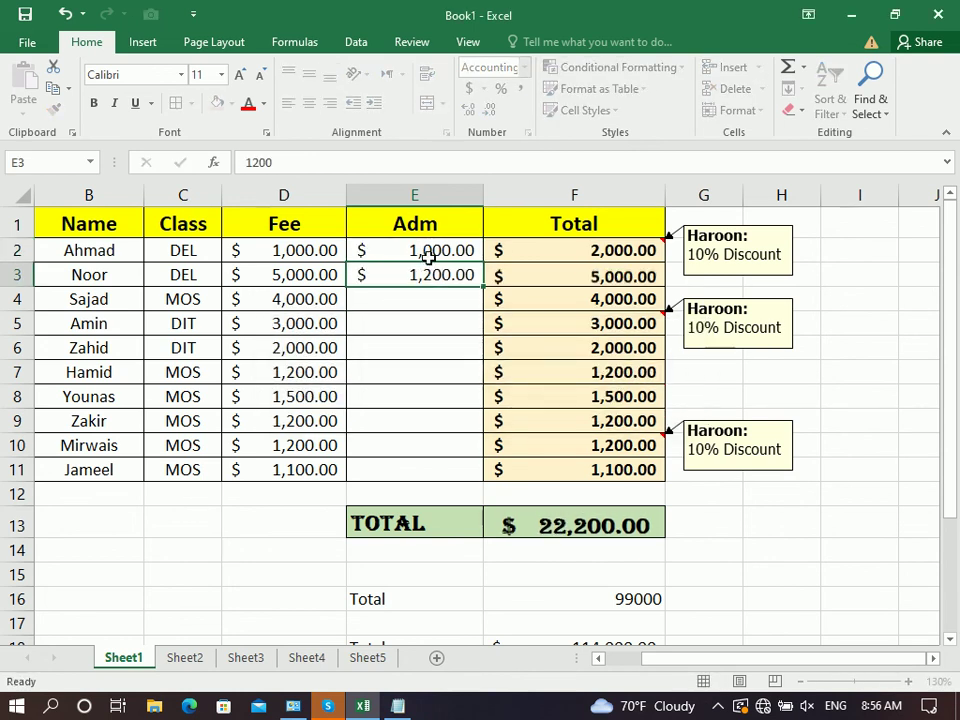
Enter Adm amounts 5,000, 4,000, 3,000 and 2,000 into E4:E7
text(5,000)
key(Return)
text(4,000)
key(Return)
text(3000)
key(Return)
text(290)
key(BackSpace)
key(BackSpace)
text(000)
key(Return)
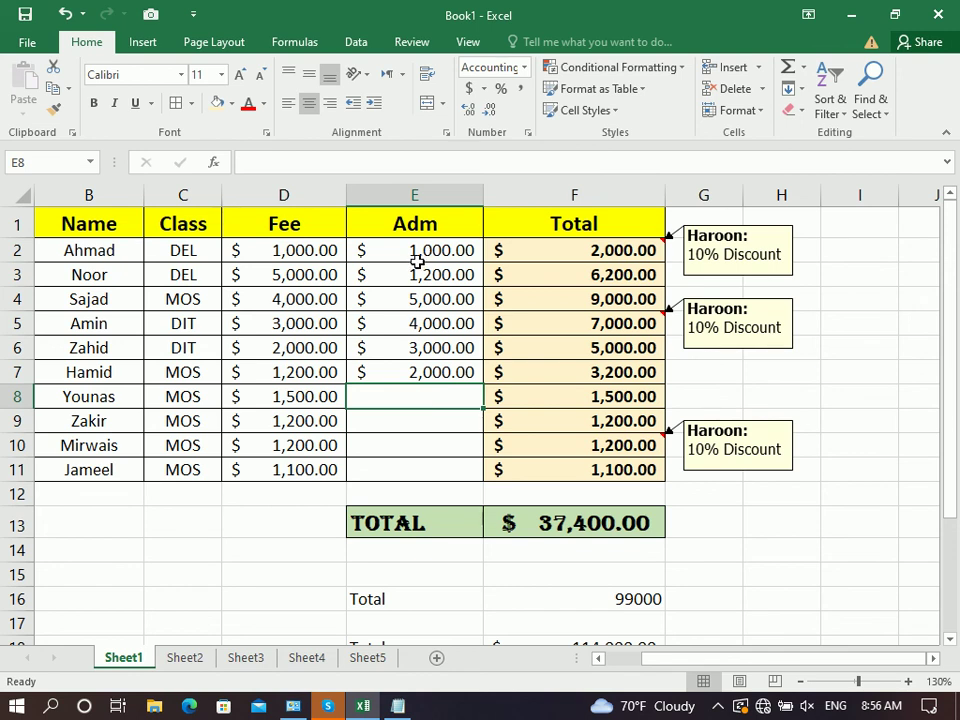
Review the Fee cells D2:D11 validation rule (whole number 1000–5000) and close it unchanged
drag(272, 255, 250, 470)
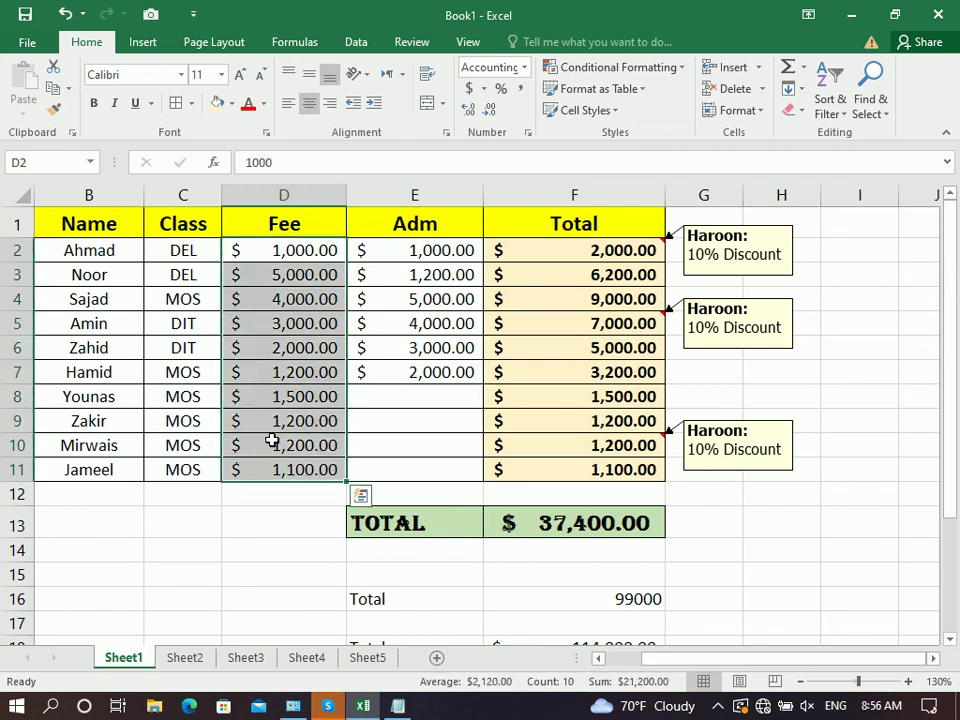
click(356, 41)
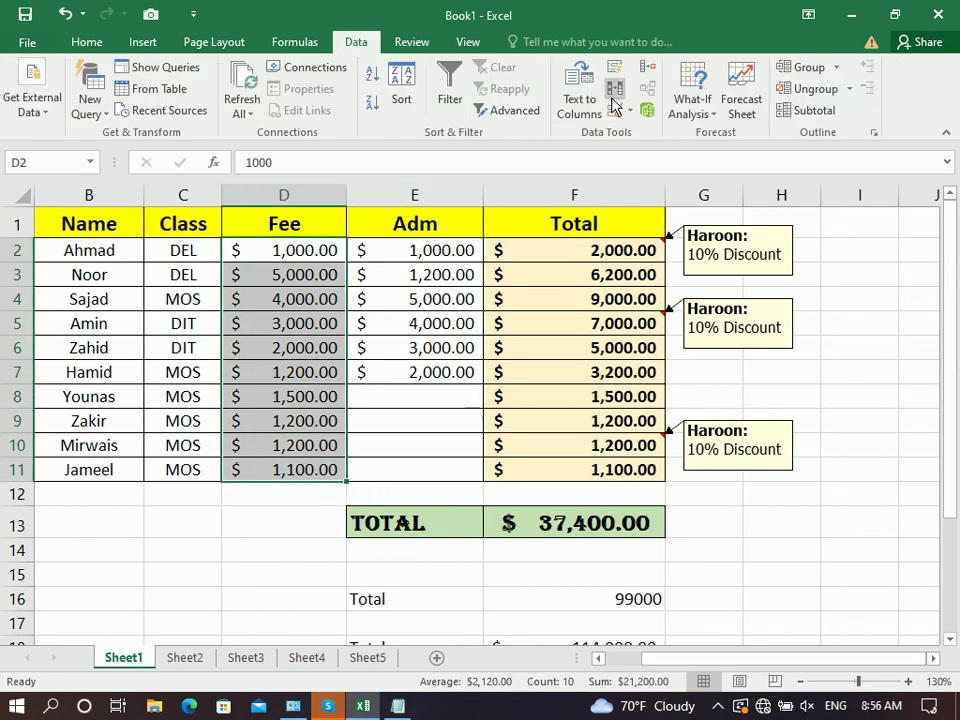
click(631, 111)
click(676, 131)
click(315, 231)
key(BackSpace)
text(0)
key(Tab)
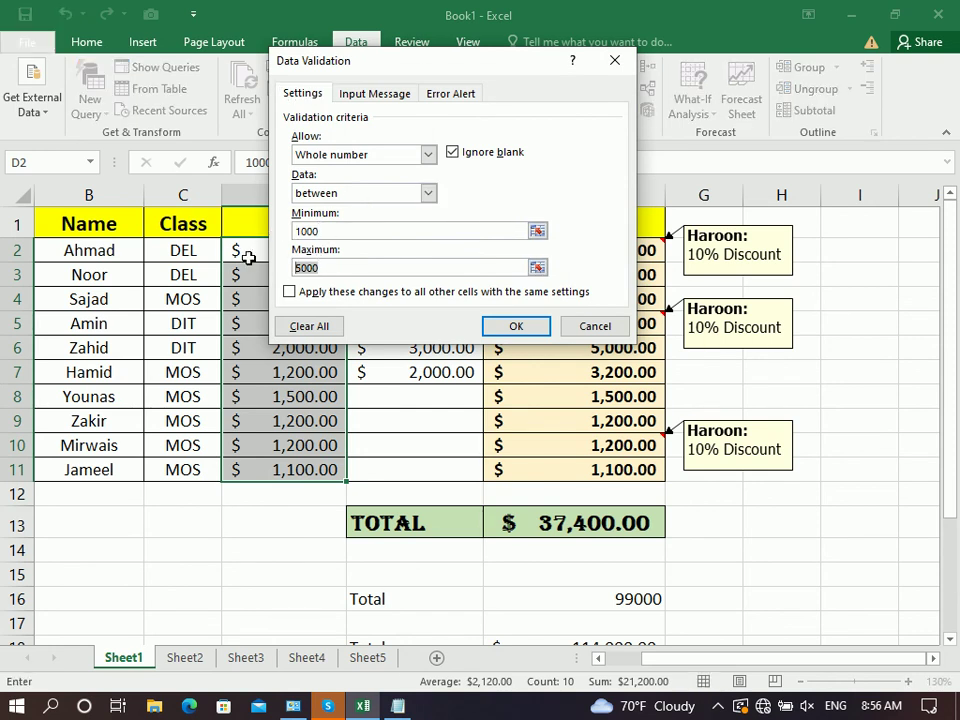
click(597, 326)
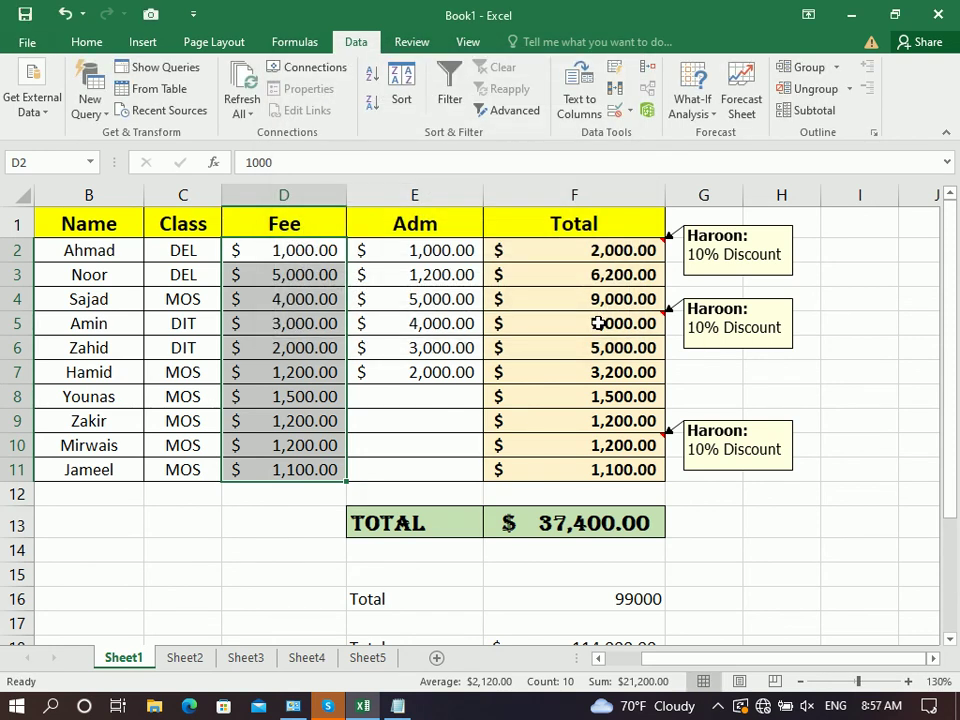
Copy the Fee cells D2:D11 and bring up the Paste Special choices
click(80, 42)
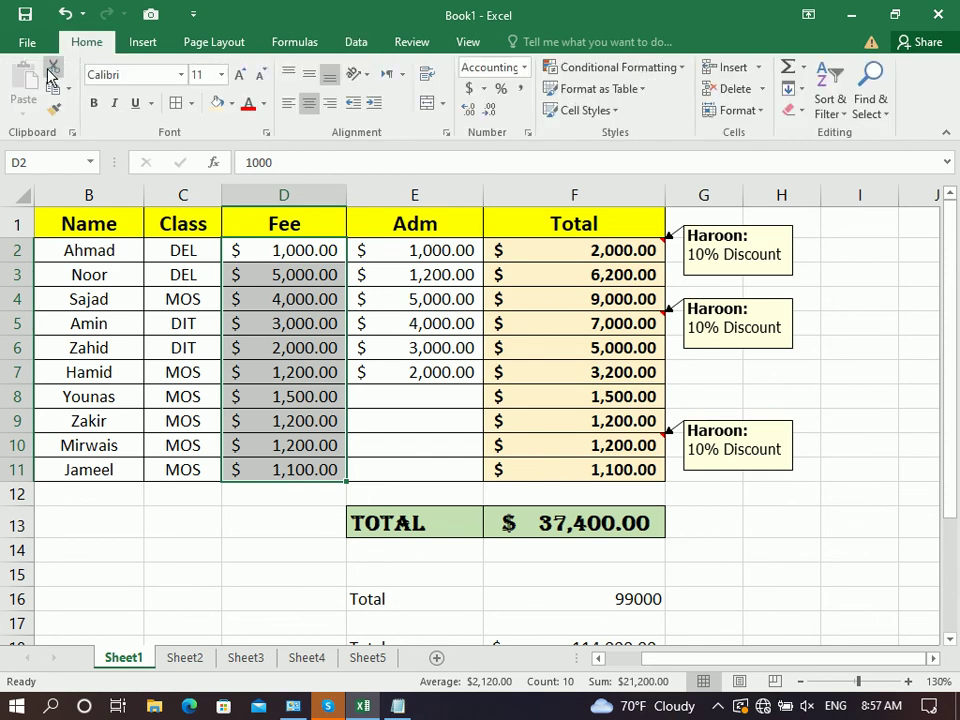
click(53, 88)
click(17, 117)
click(43, 311)
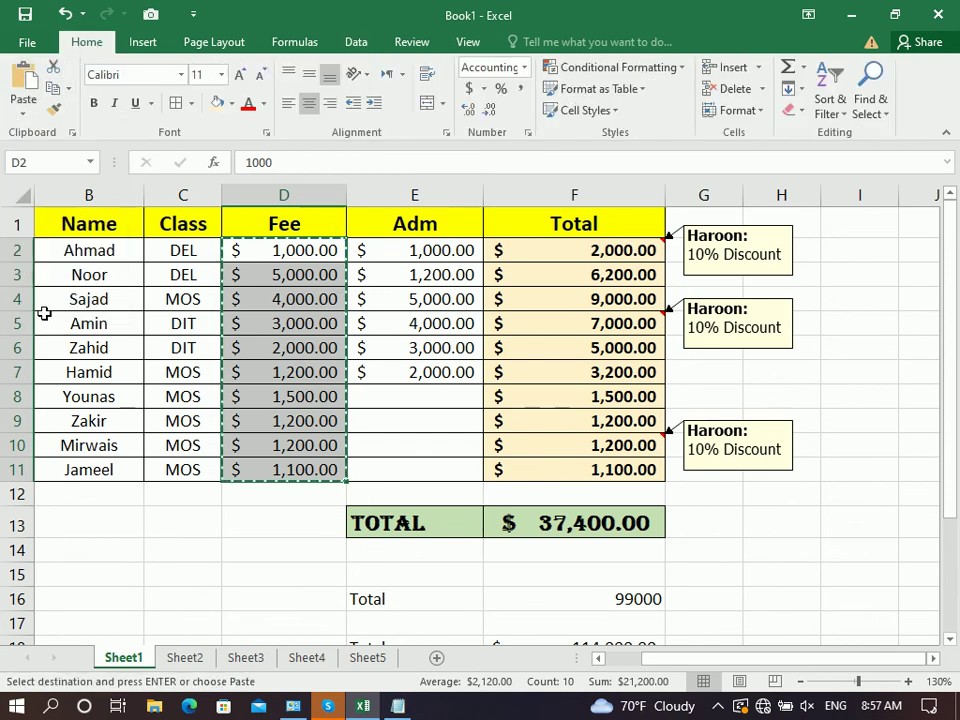